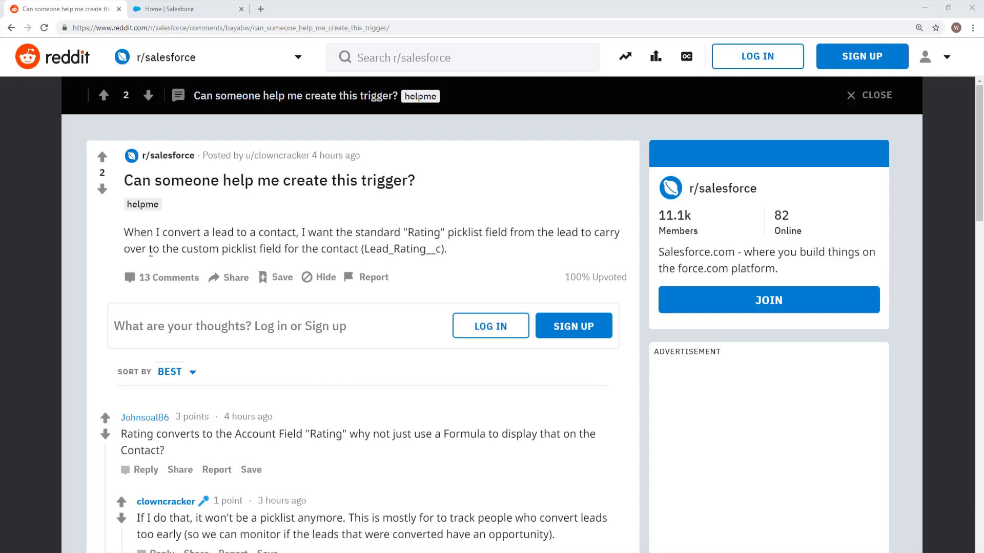
Copy the custom field name Lead_Rating__c from the Reddit post
left_click_drag(208, 248, 284, 249)
left_click(322, 249)
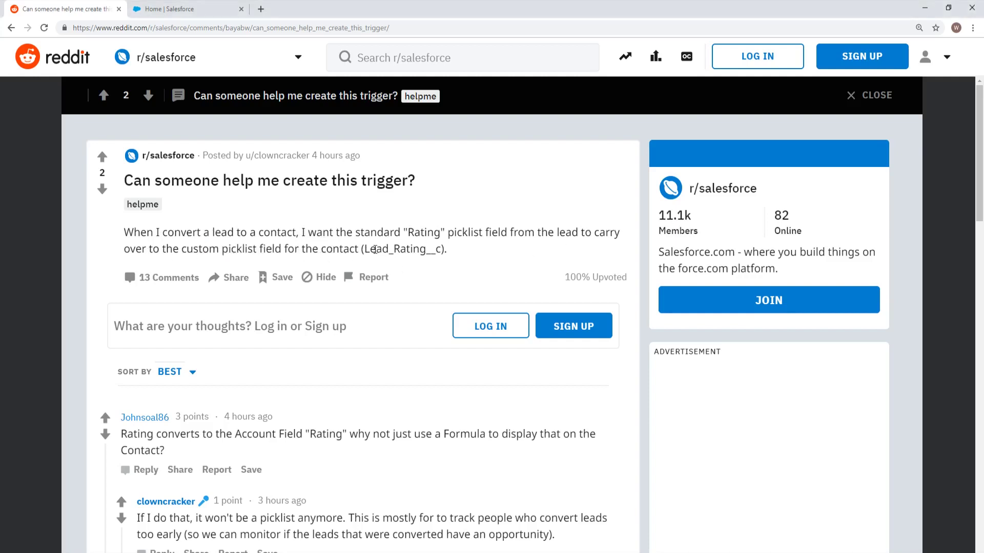
double_click(393, 250)
right_click(383, 247)
left_click(410, 259)
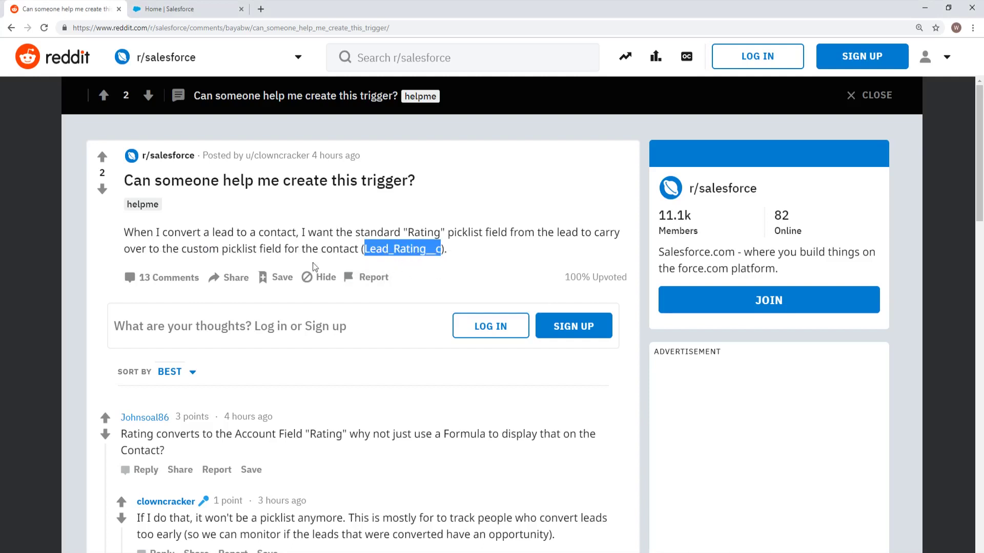
left_click(264, 238)
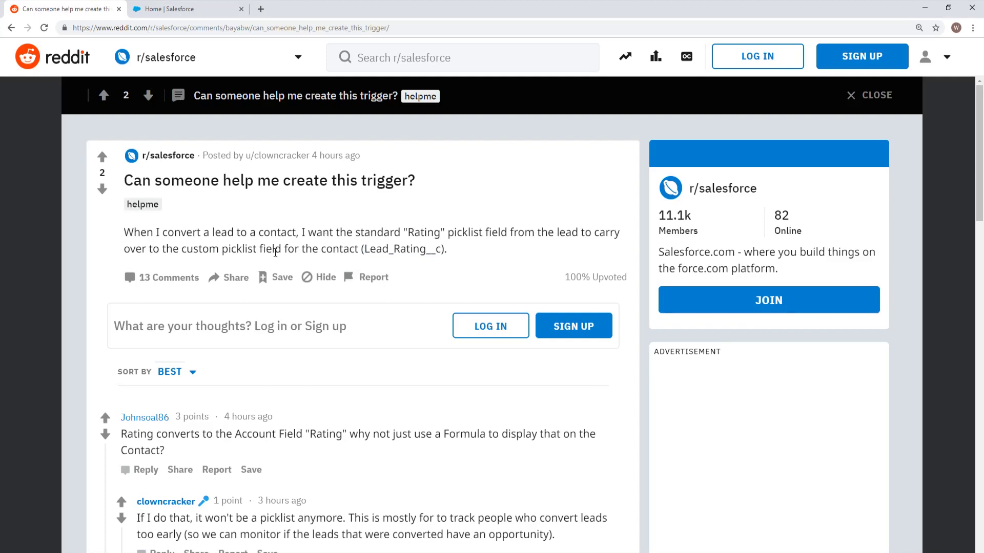
Read through the Reddit thread's comments and the suggested trigger code for carrying the lead rating to the contact
scroll(334, 235, "down", 2)
scroll(339, 235, "up", 2)
left_click(183, 5)
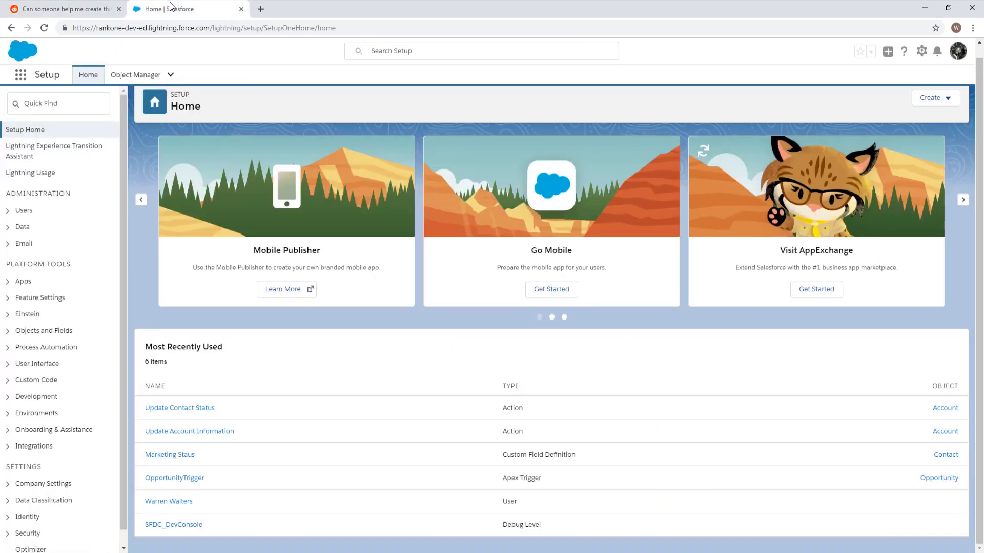
left_click(72, 9)
scroll(314, 277, "down", 17)
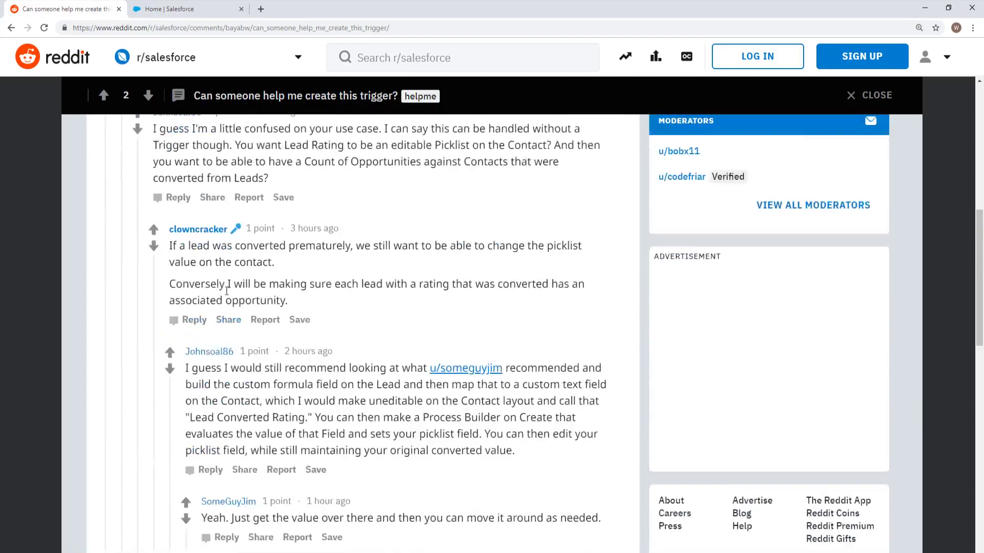
scroll(217, 255, "down", 5)
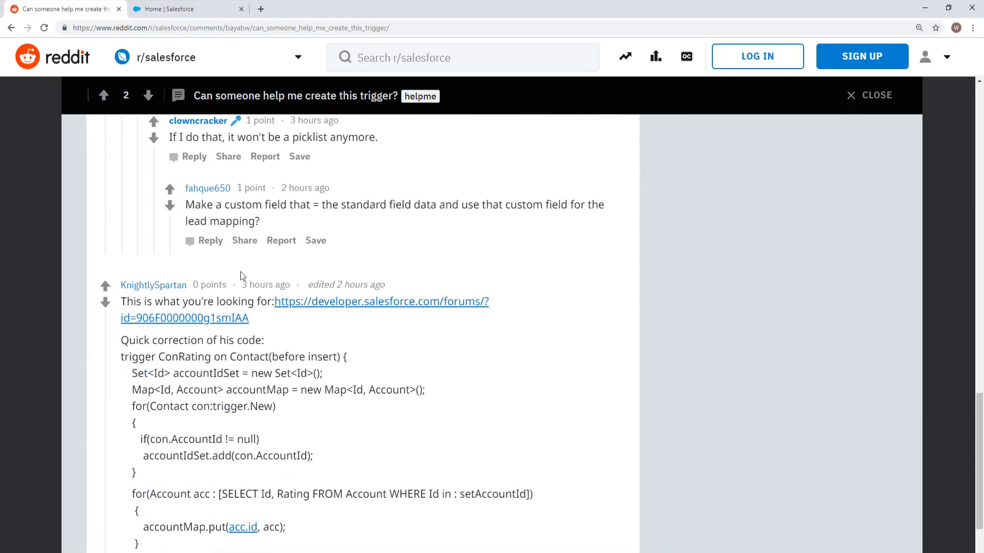
scroll(262, 297, "down", 4)
scroll(224, 320, "up", 15)
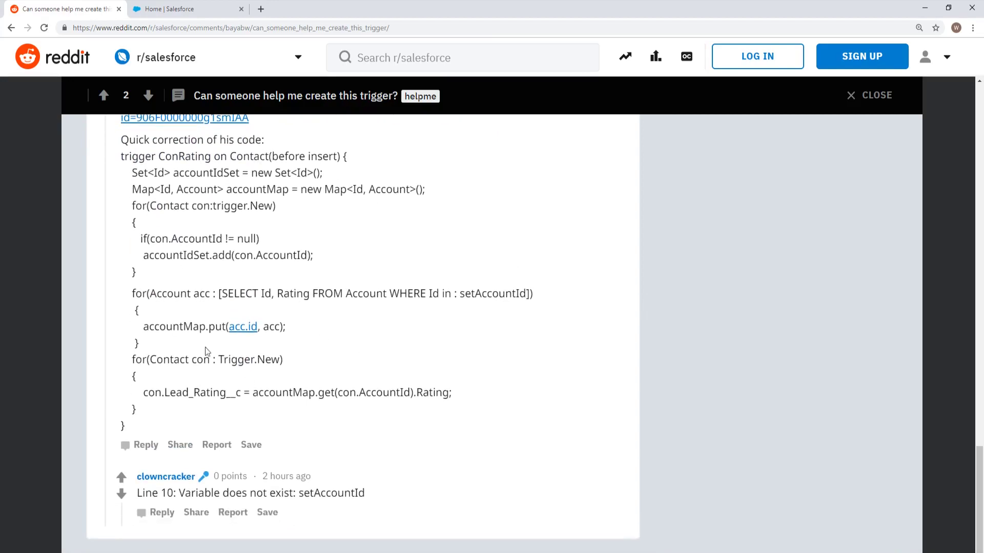
scroll(381, 384, "up", 5)
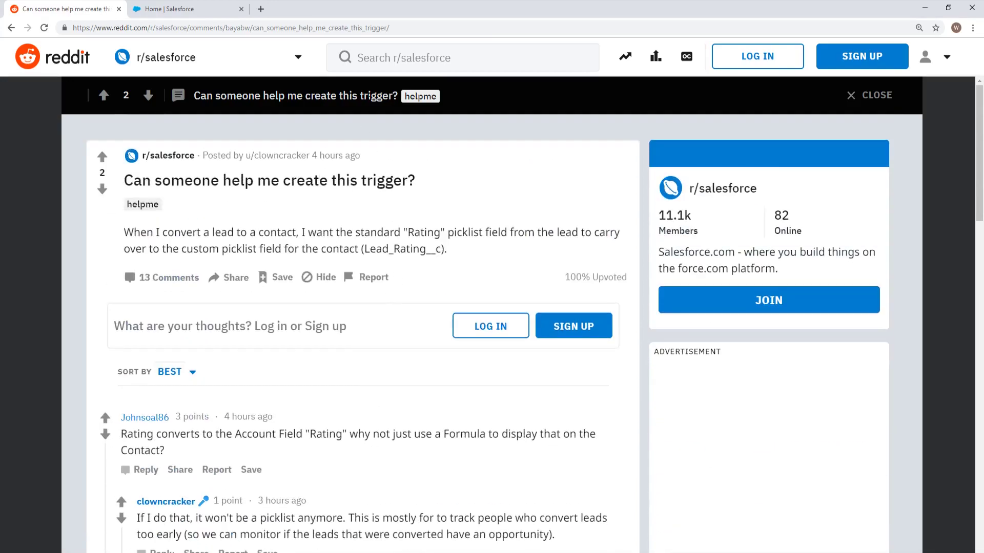
double_click(375, 97)
left_click(378, 171)
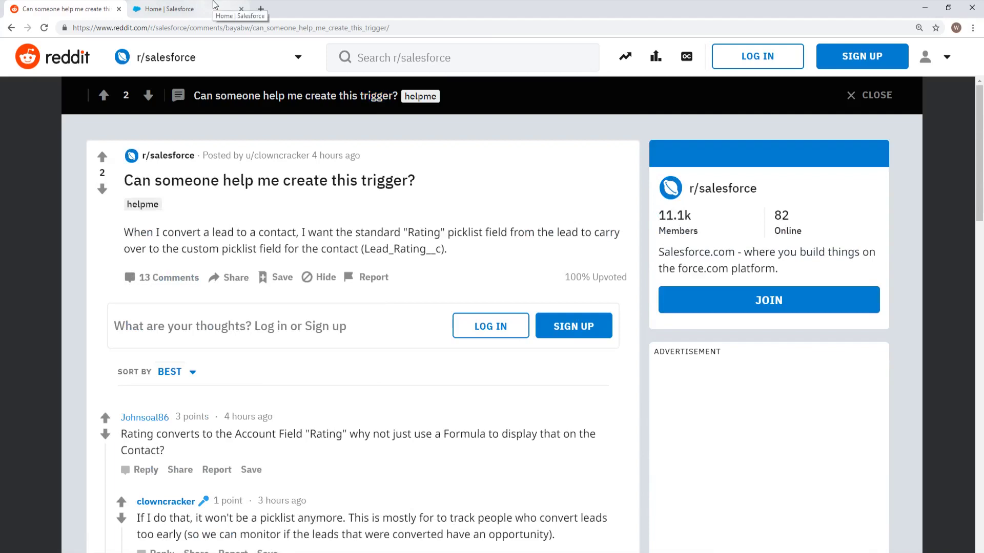
Switch to Salesforce and open the Sales app
left_click(175, 9)
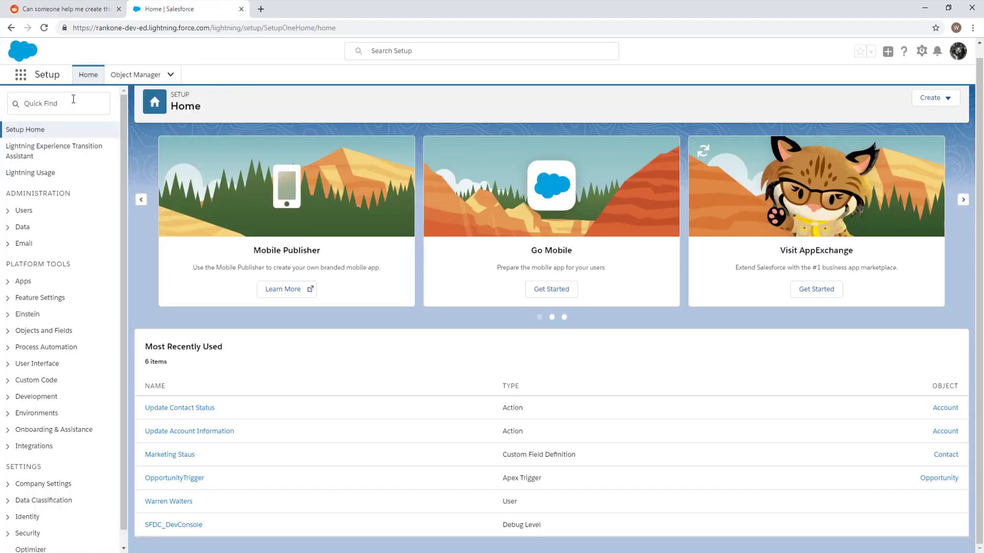
left_click(21, 75)
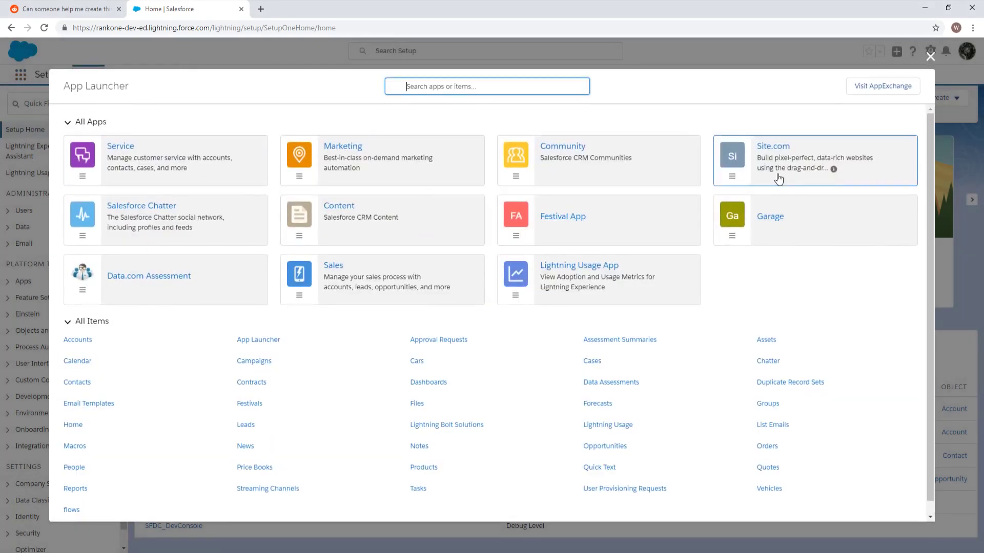
left_click(333, 267)
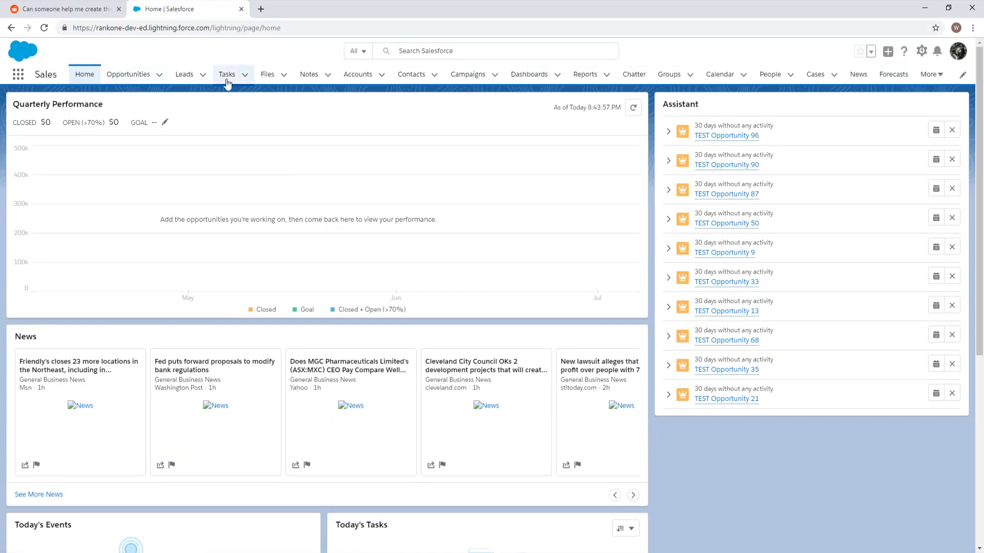
Open the Test 83 record from the recently viewed contacts
left_click(188, 78)
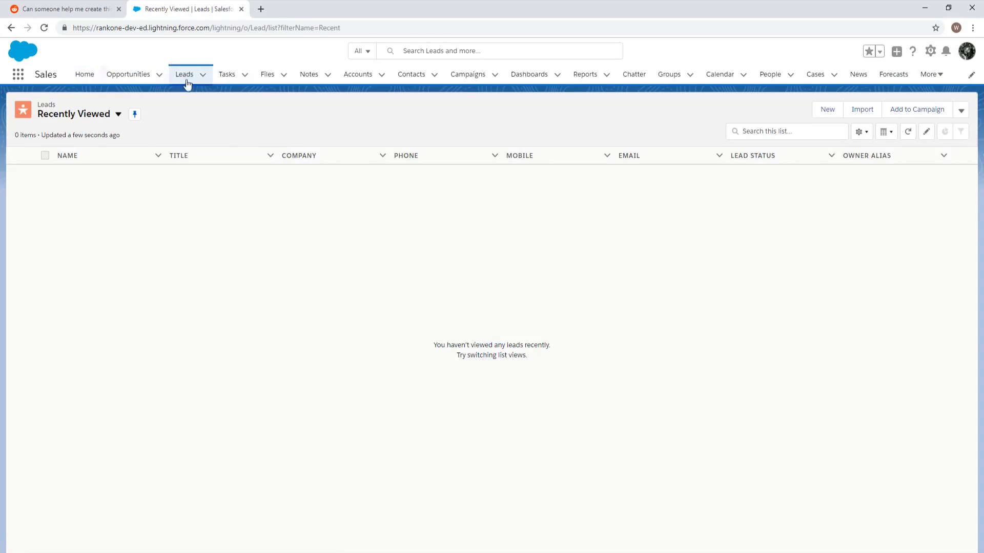
left_click(418, 75)
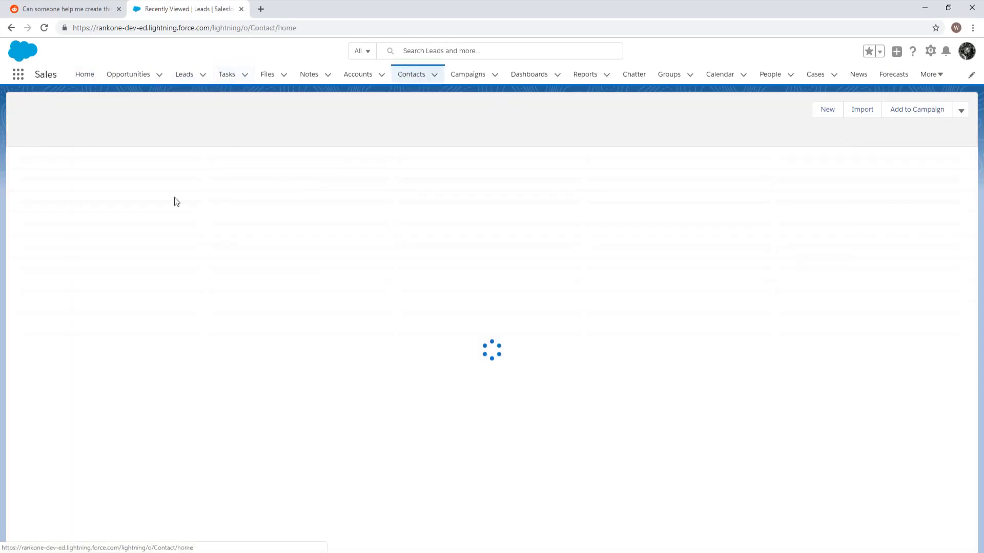
scroll(137, 282, "down", 1)
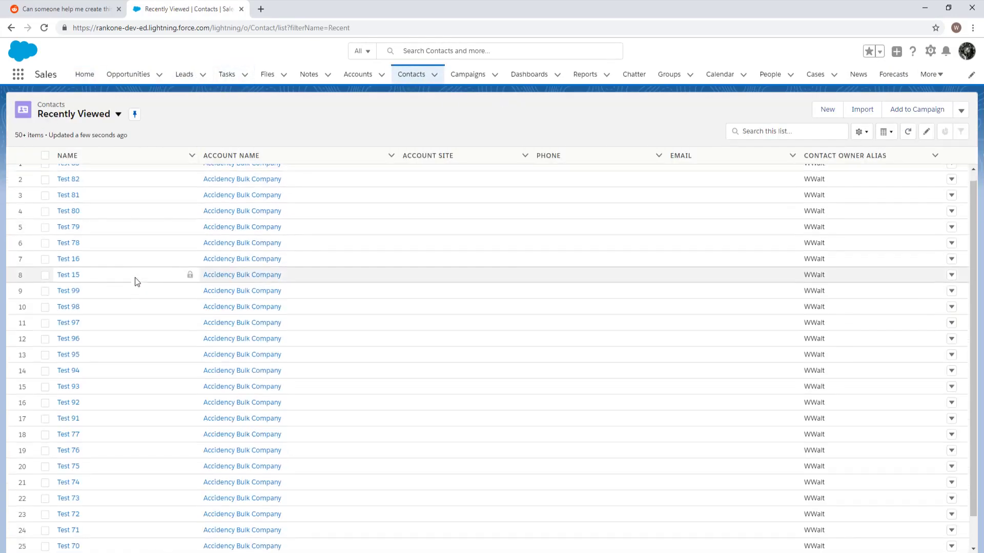
scroll(137, 281, "up", 1)
left_click(68, 174)
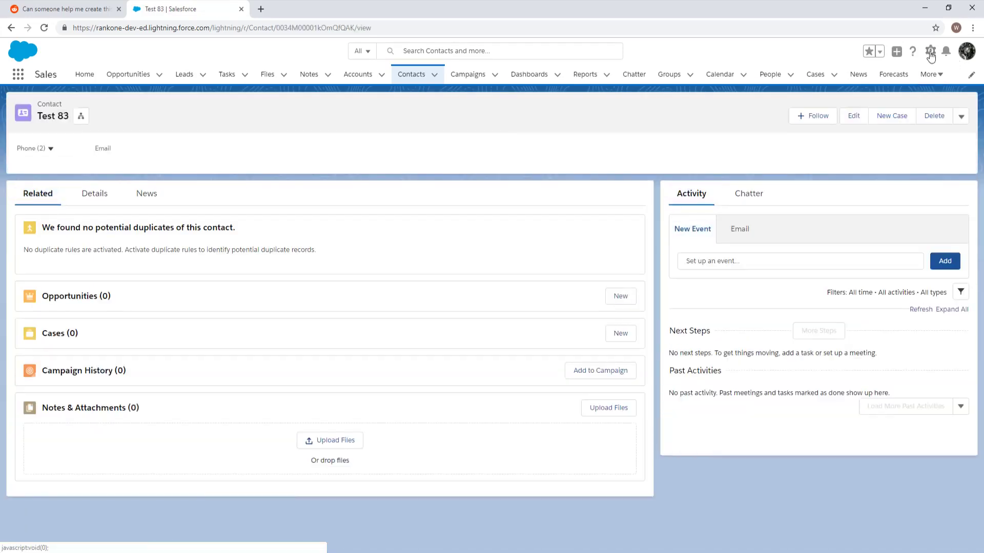
Open the Contact object's setup and show its Fields & Relationships
left_click(930, 52)
left_click(892, 148)
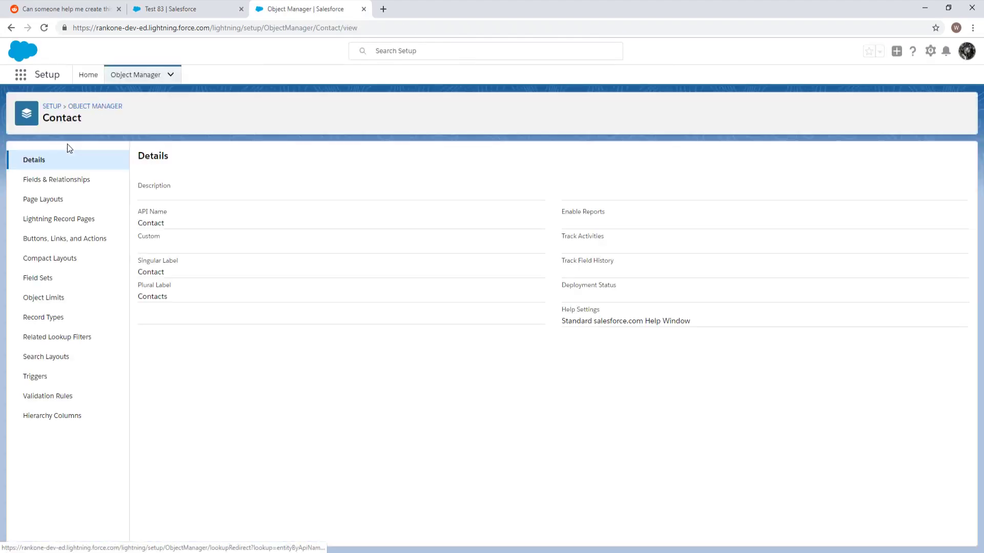
left_click(48, 183)
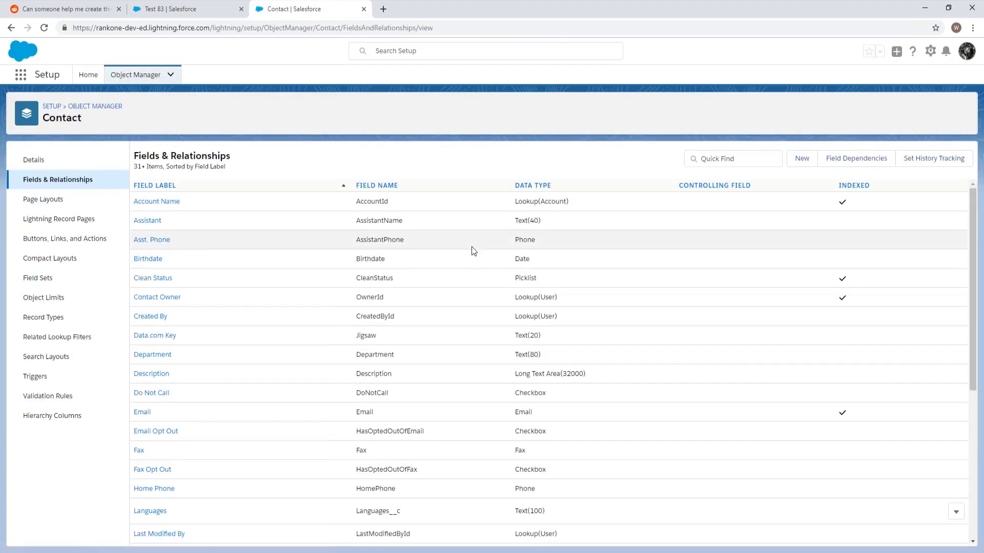
Search the Contact fields for "rating" and for Lead_Rating__c
left_click(716, 163)
type("rating")
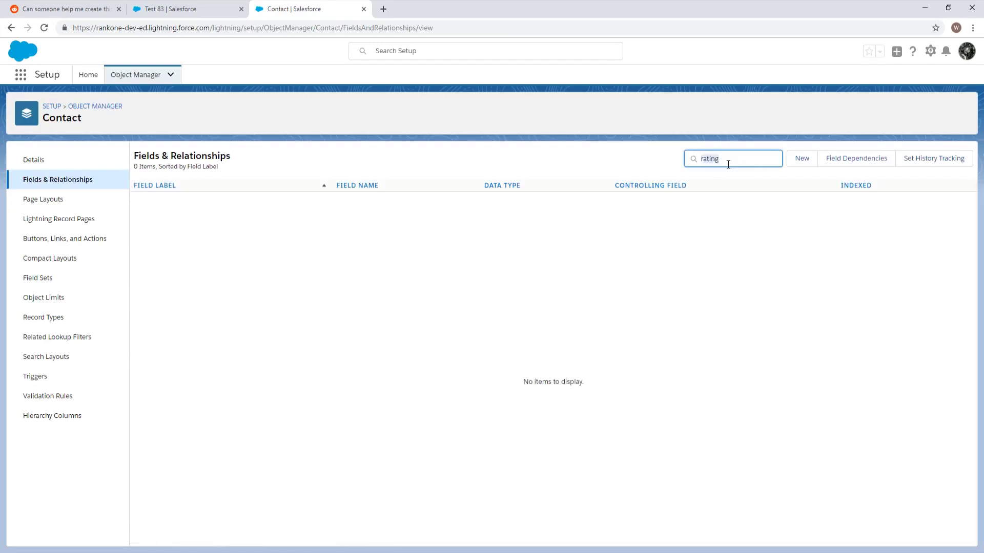
key("ctrl+v")
Start a new custom field of type Picklist on Contact and label it Lead Rating
left_click(802, 158)
scroll(233, 309, "down", 5)
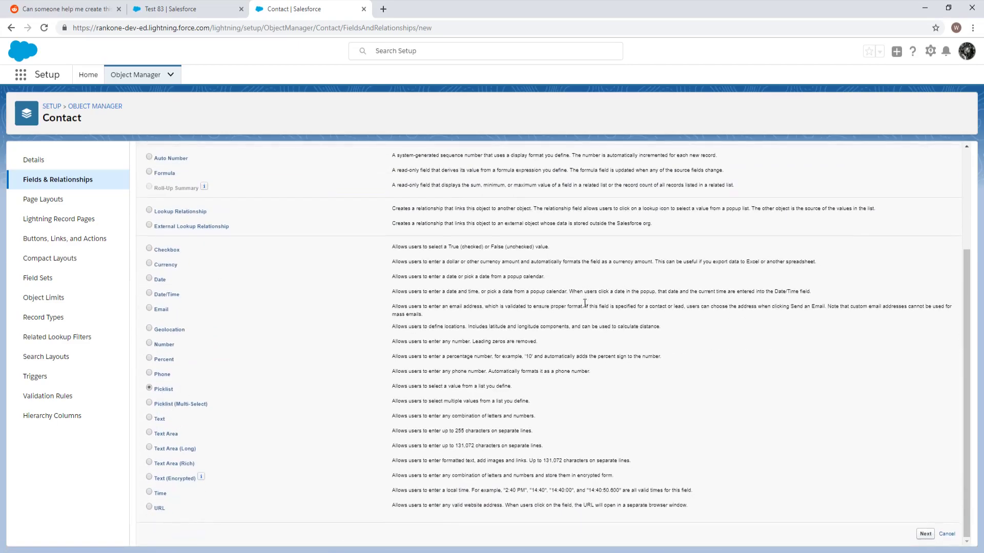
left_click(925, 533)
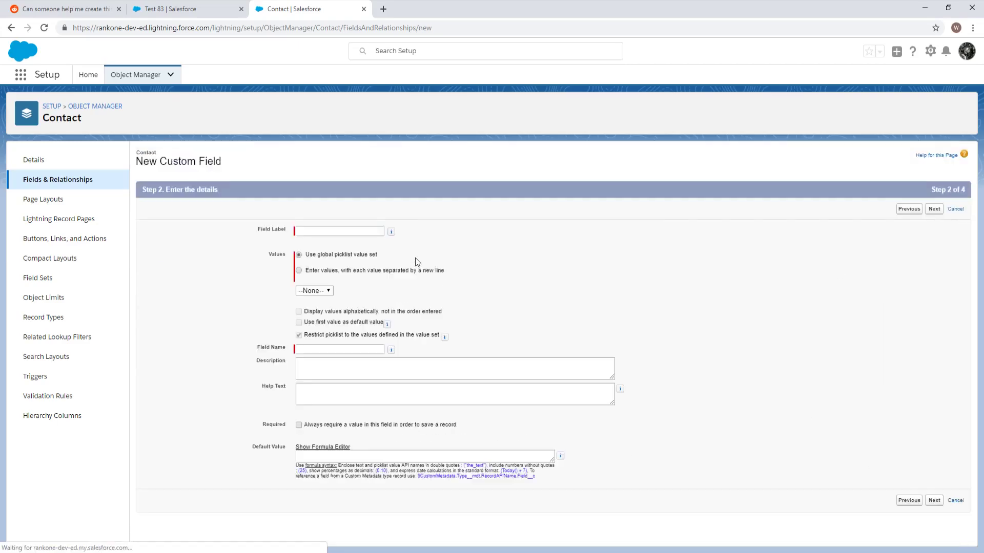
key("ctrl+v")
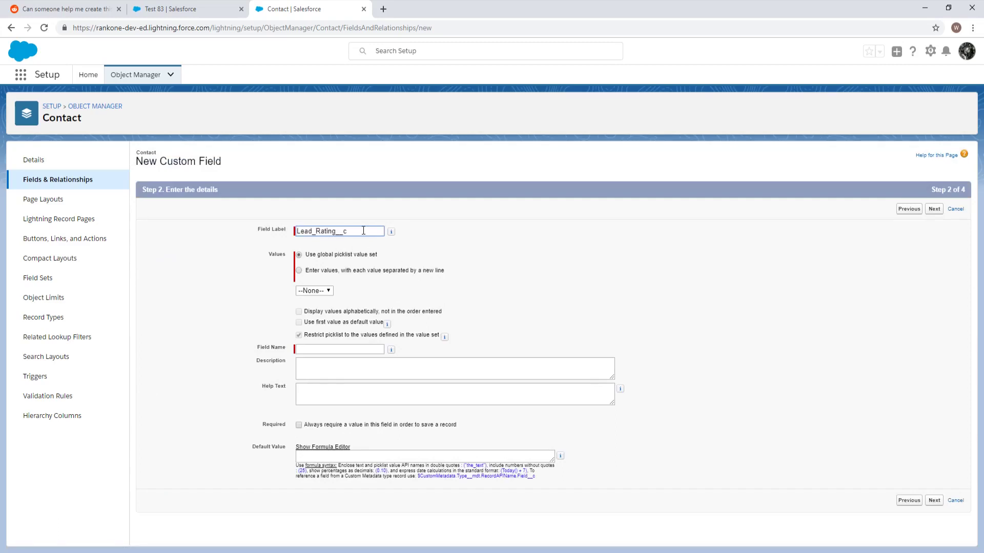
key("ctrl+a")
type("Lead Rating")
key("Tab")
Open the Leads page in a separate tab and open the first record in the All Open Leads list
left_click(226, 9)
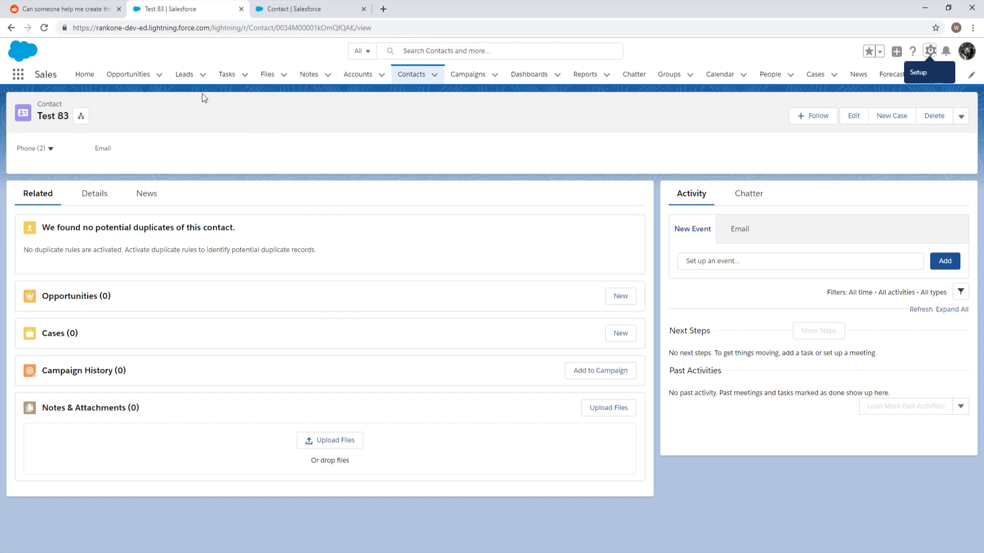
middle_click(184, 75)
left_click(424, 9)
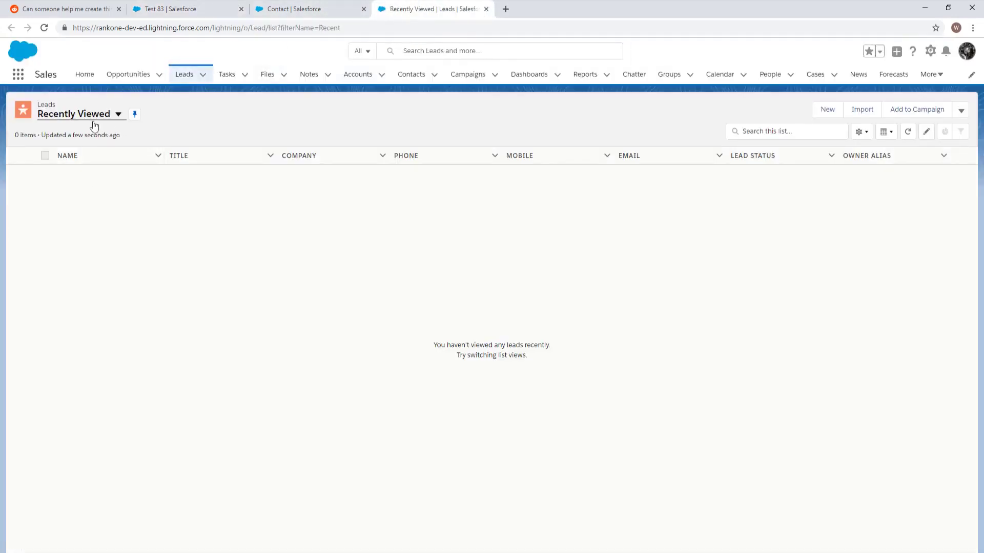
left_click(94, 126)
left_click(84, 151)
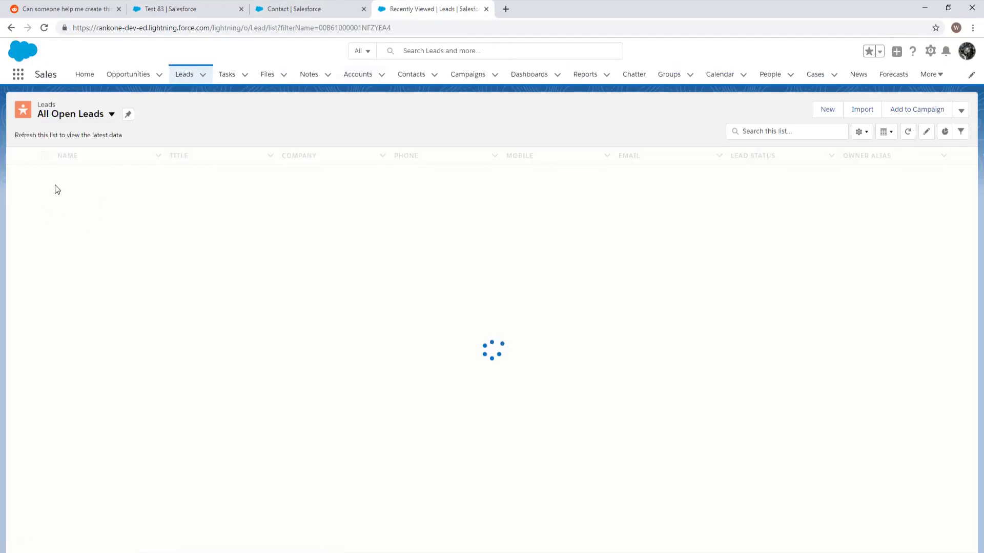
left_click(73, 175)
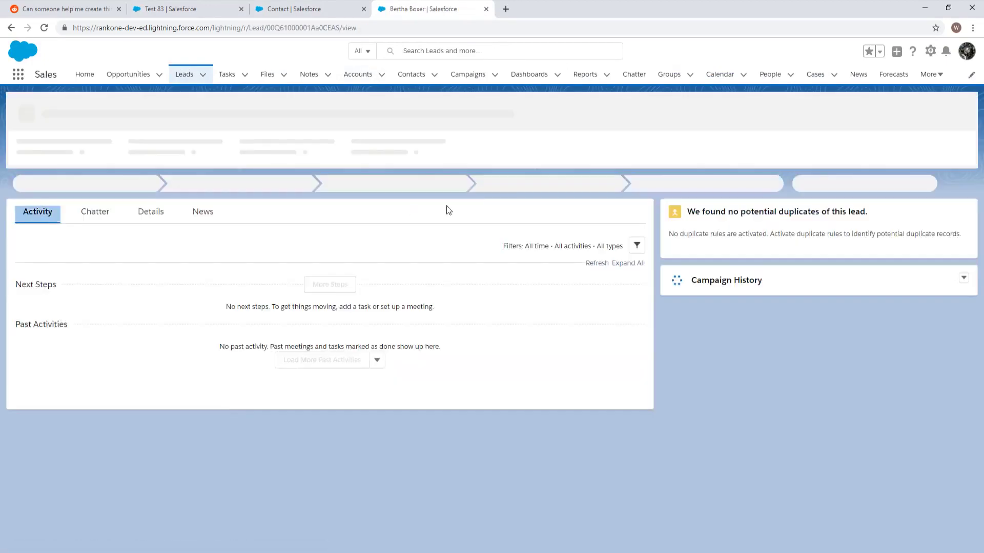
Examine the available options of the Rating picklist in the lead's details
left_click(150, 231)
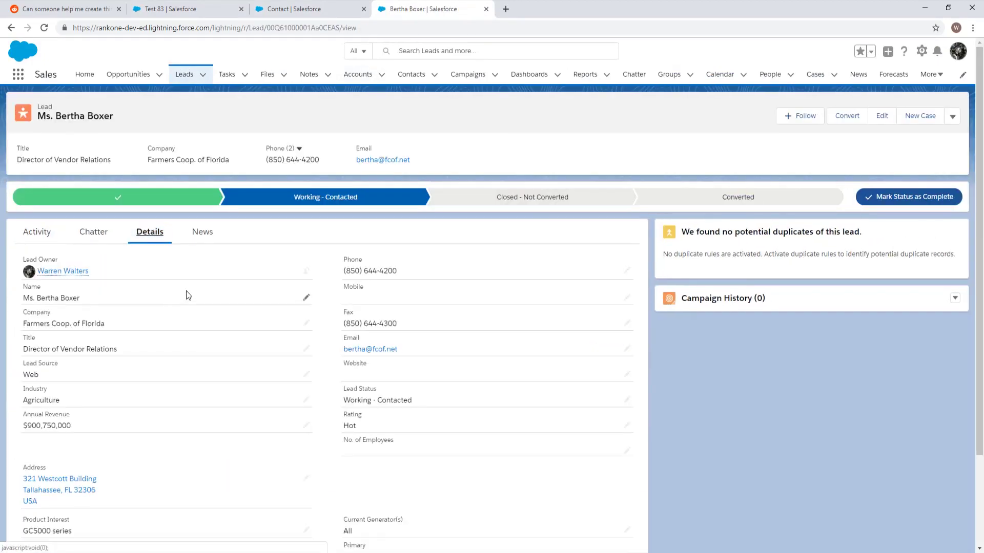
scroll(58, 314, "down", 1)
key("ctrl+f")
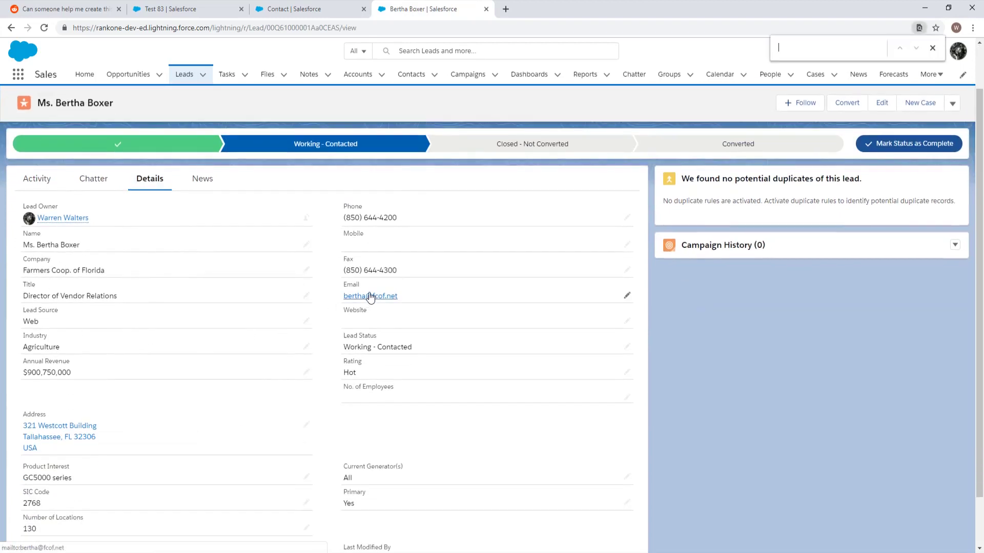
type("r")
double_click(380, 375)
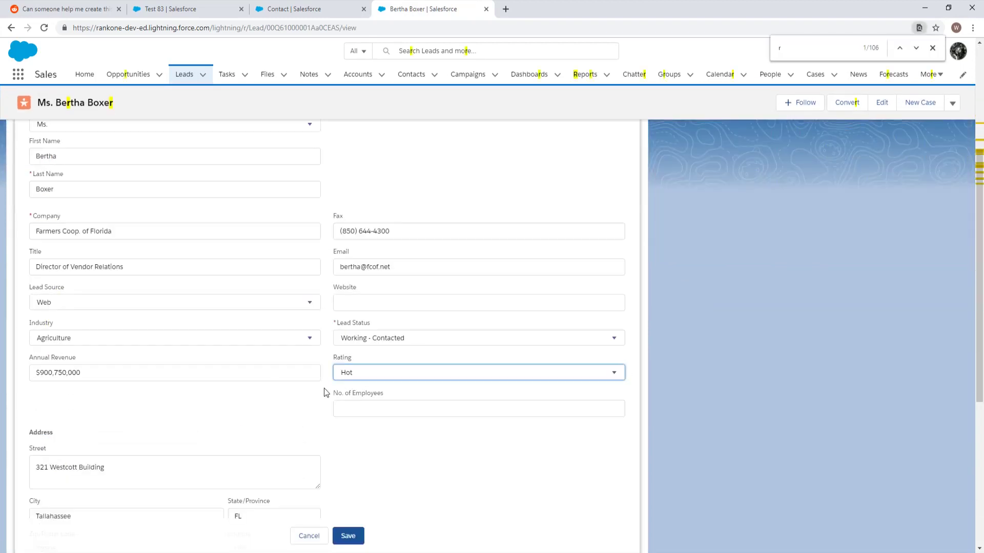
left_click(375, 378)
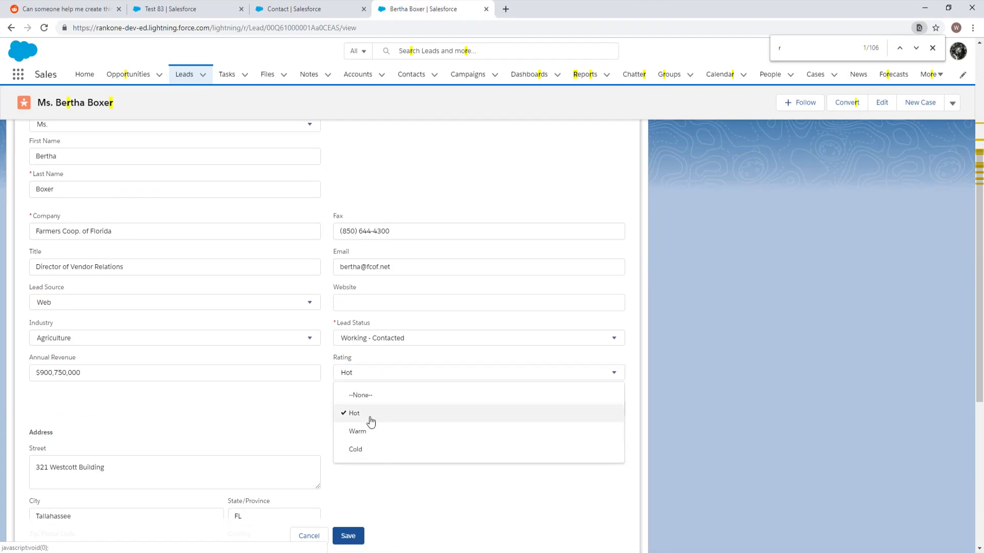
Enter Hot, Warm and Cold as the new Contact field's own picklist values and proceed to the page layout assignment
left_click(308, 8)
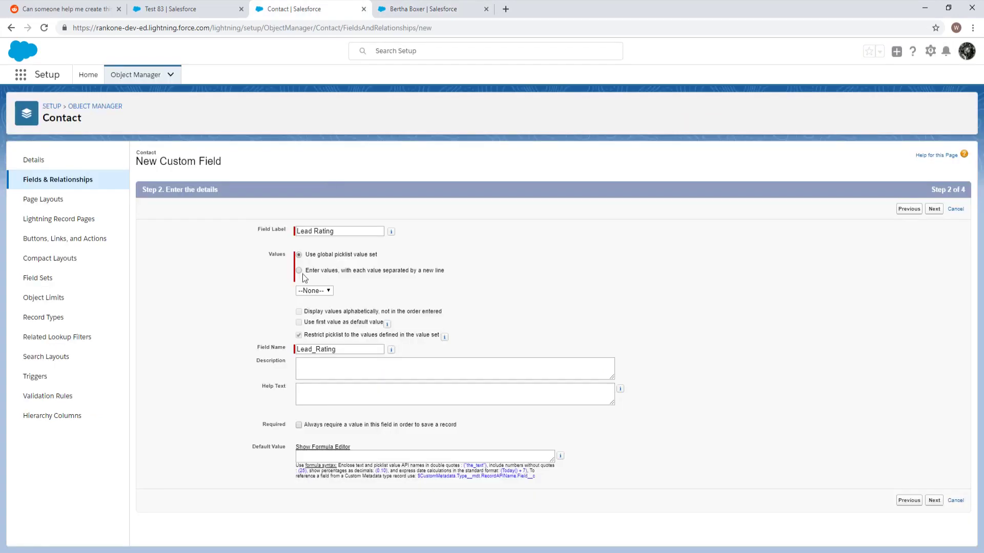
left_click(307, 271)
left_click(319, 256)
left_click(312, 288)
left_click(321, 271)
left_click(335, 323)
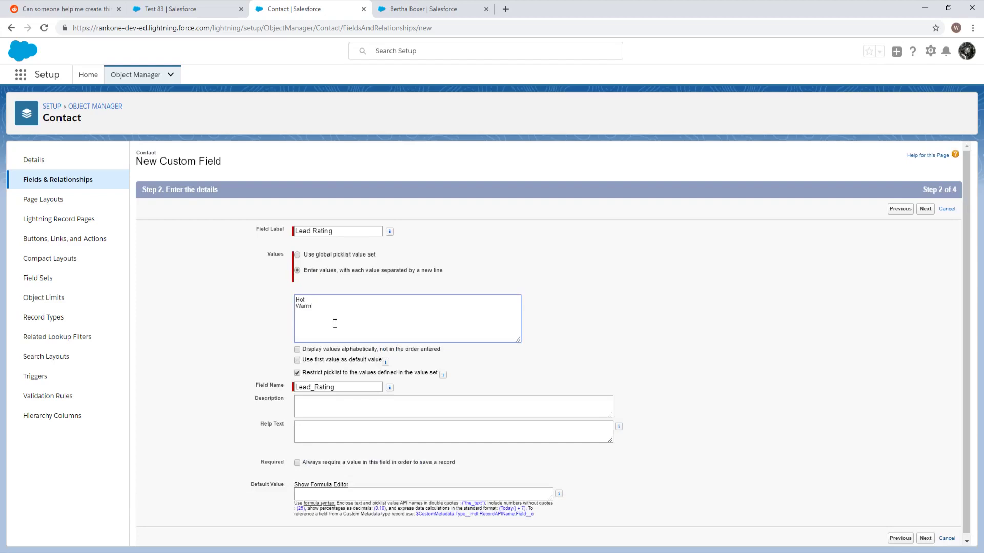
left_click(720, 310)
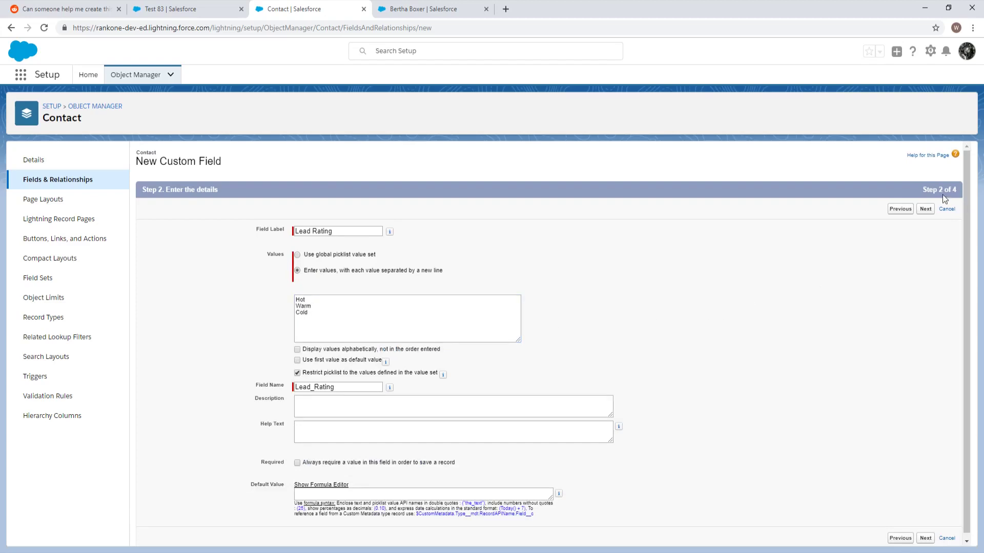
left_click(925, 209)
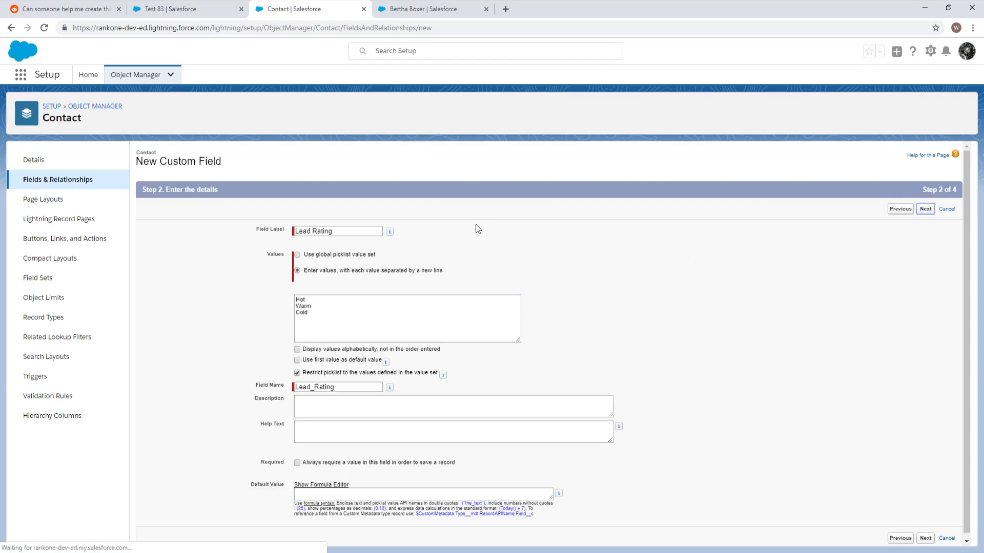
left_click(925, 210)
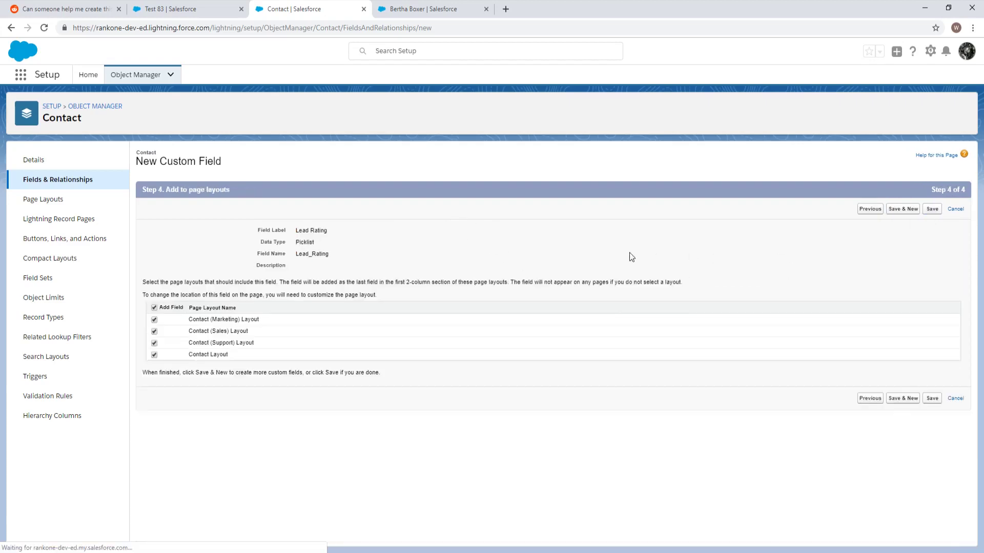
Save the Lead Rating field with all four contact page layouts and return to the open lead record, closing its find-in-page search
left_click(901, 211)
left_click(202, 8)
left_click(409, 4)
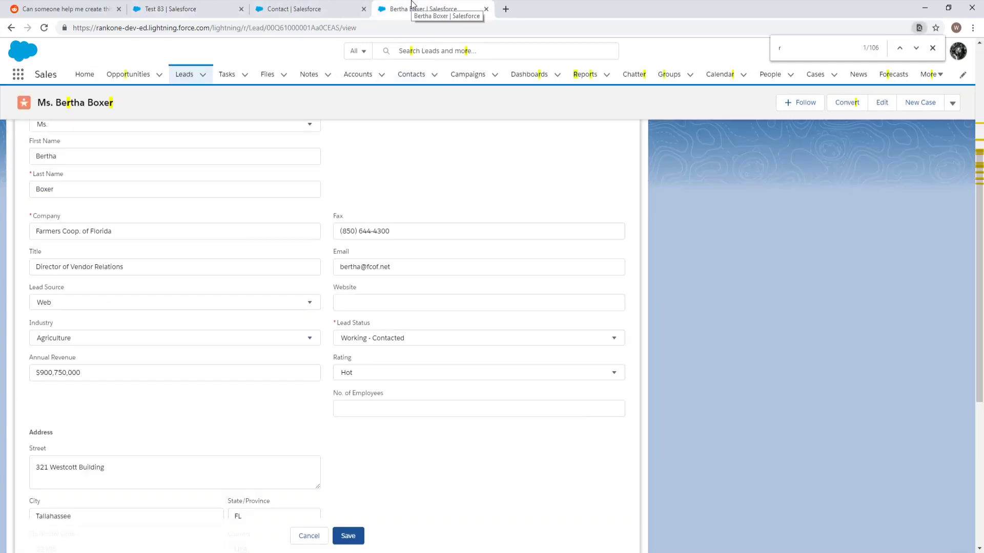
scroll(205, 155, "up", 4)
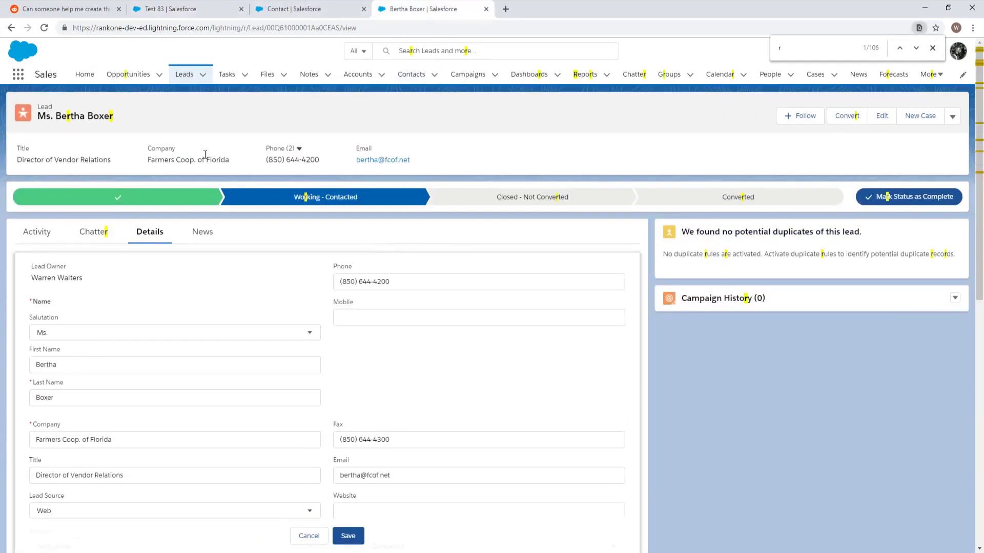
left_click(932, 47)
Open the Lead object's setup from the record and bring up the lead field mapping in its Fields & Relationships
left_click(921, 51)
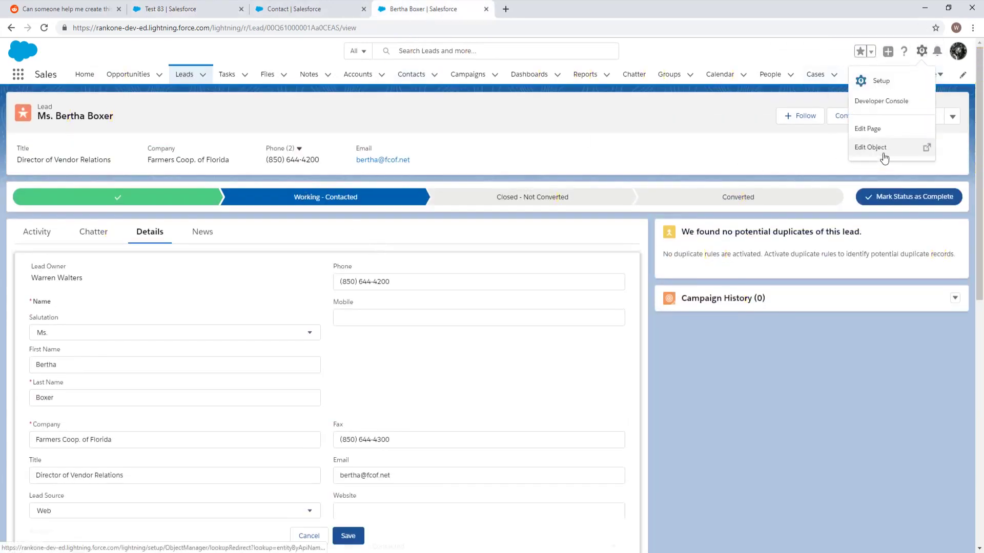
left_click(884, 158)
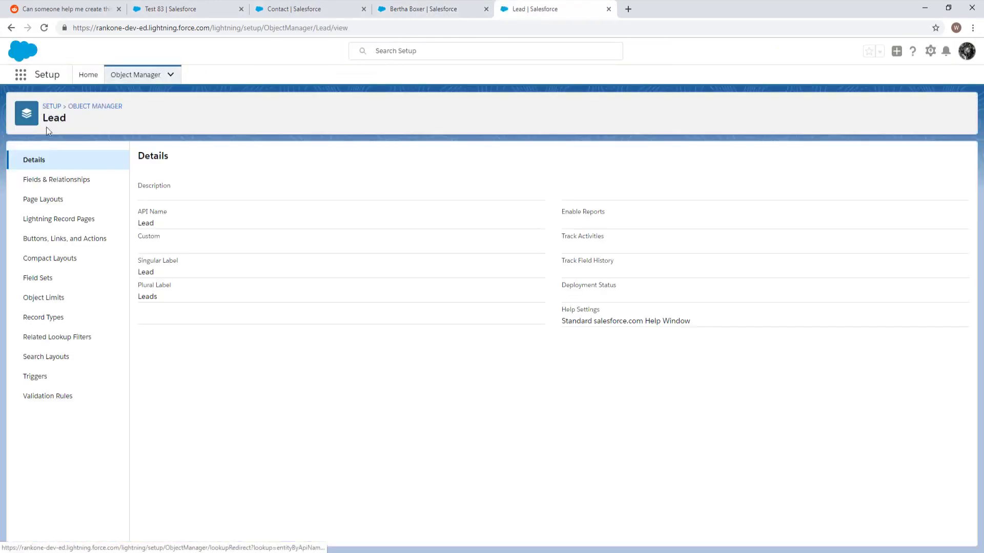
left_click(56, 180)
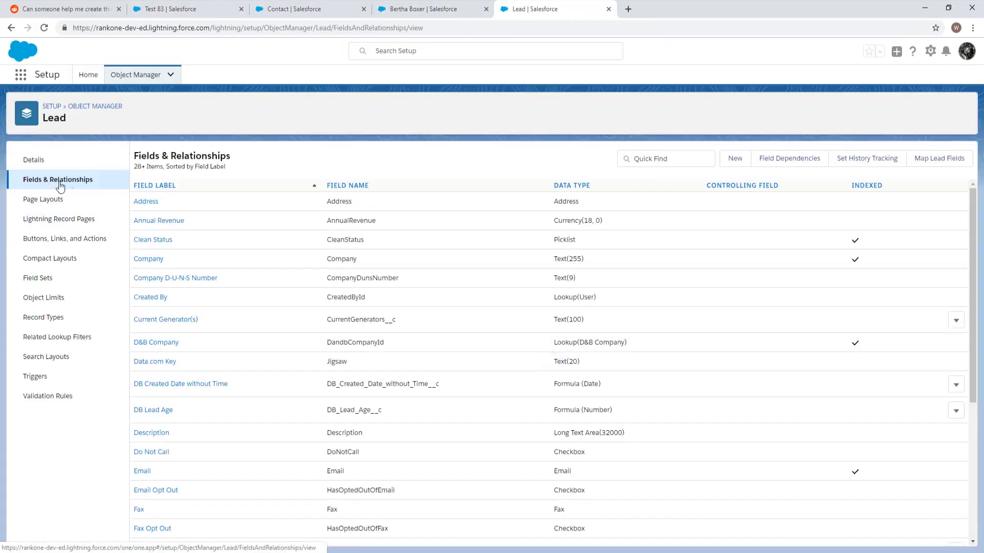
left_click(939, 159)
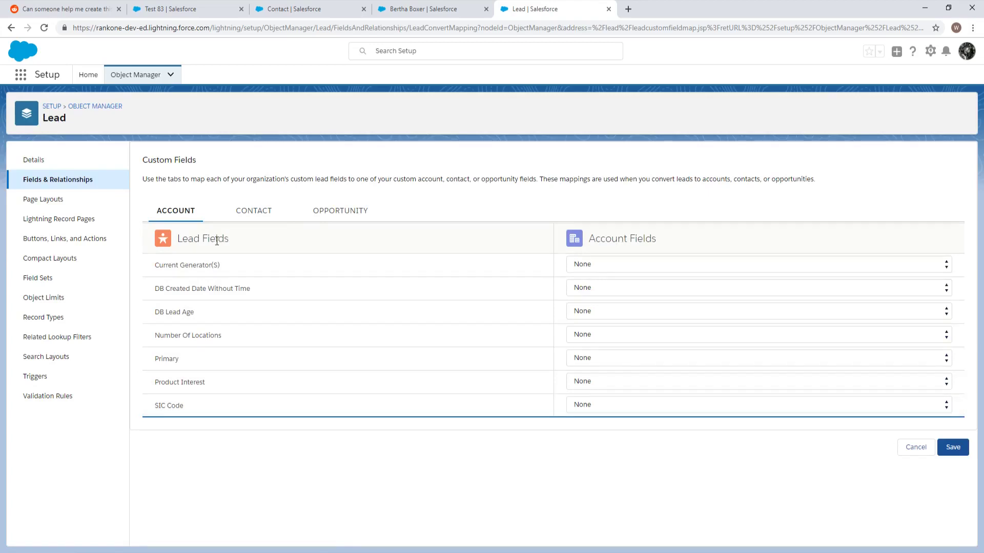
Examine the custom lead fields in the contact, opportunity and account mappings and the contact fields offered as targets
left_click(245, 212)
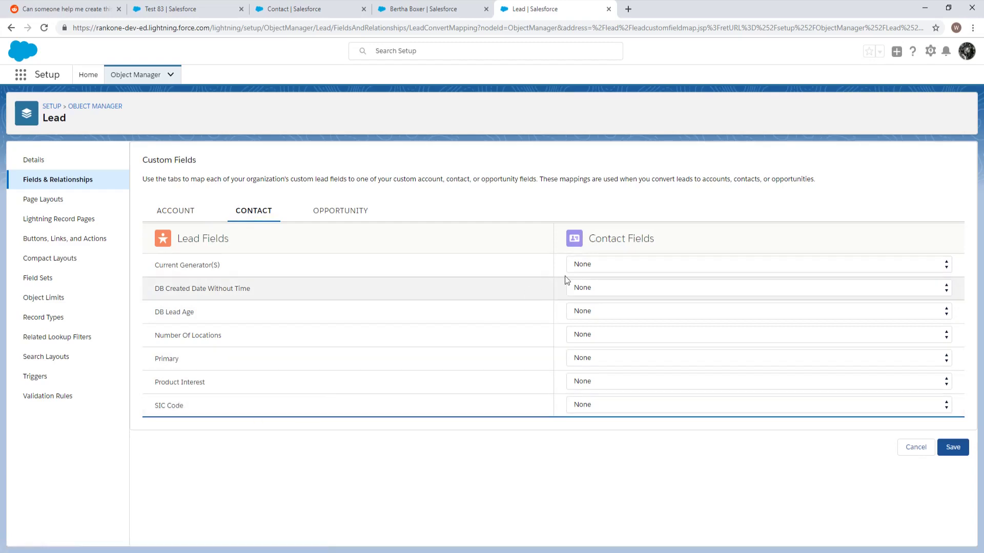
left_click(632, 263)
left_click(632, 263)
left_click(594, 264)
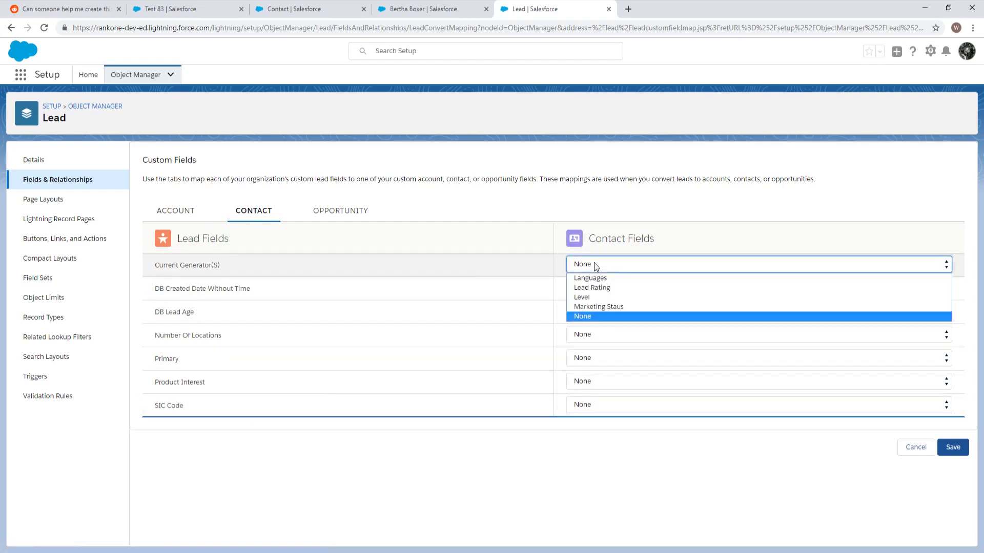
left_click(358, 250)
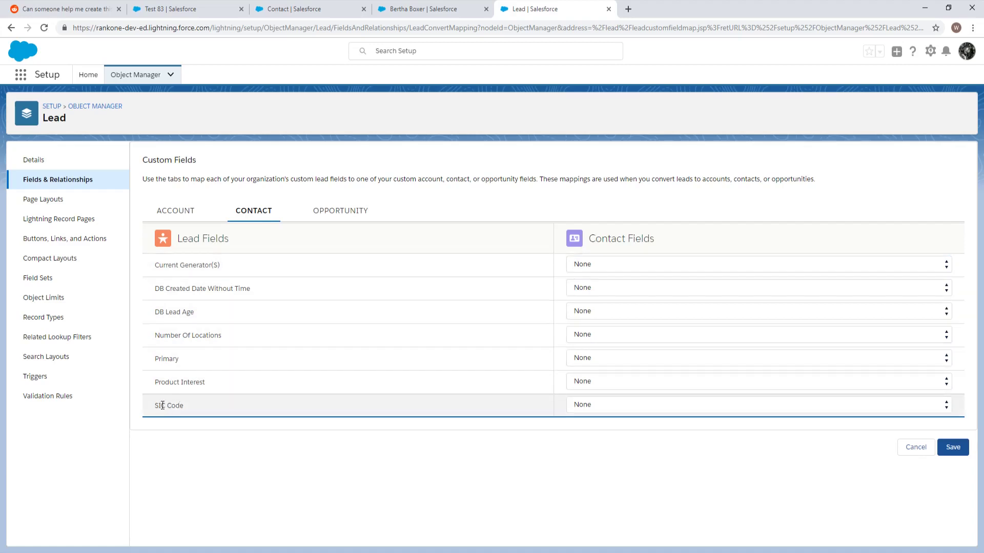
left_click(343, 211)
left_click(253, 211)
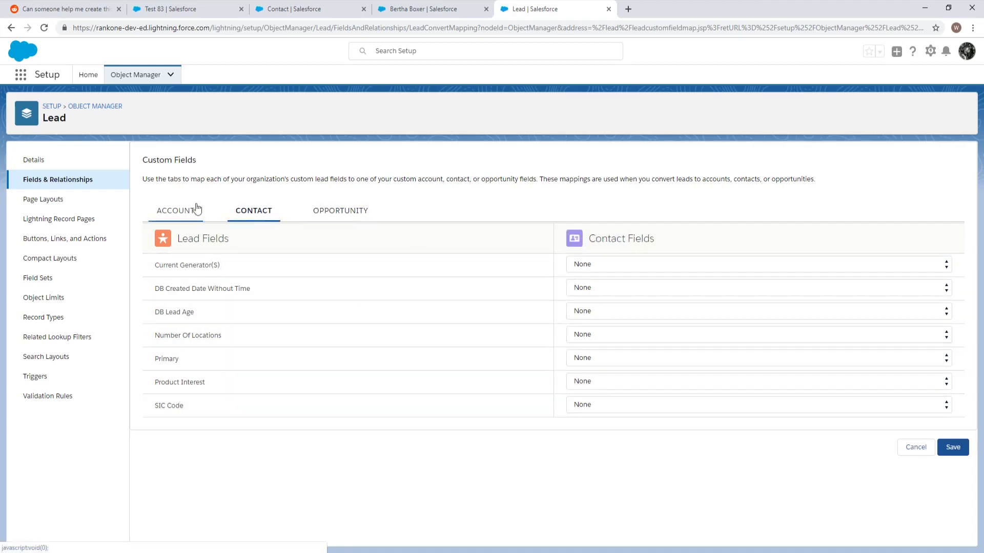
left_click(197, 209)
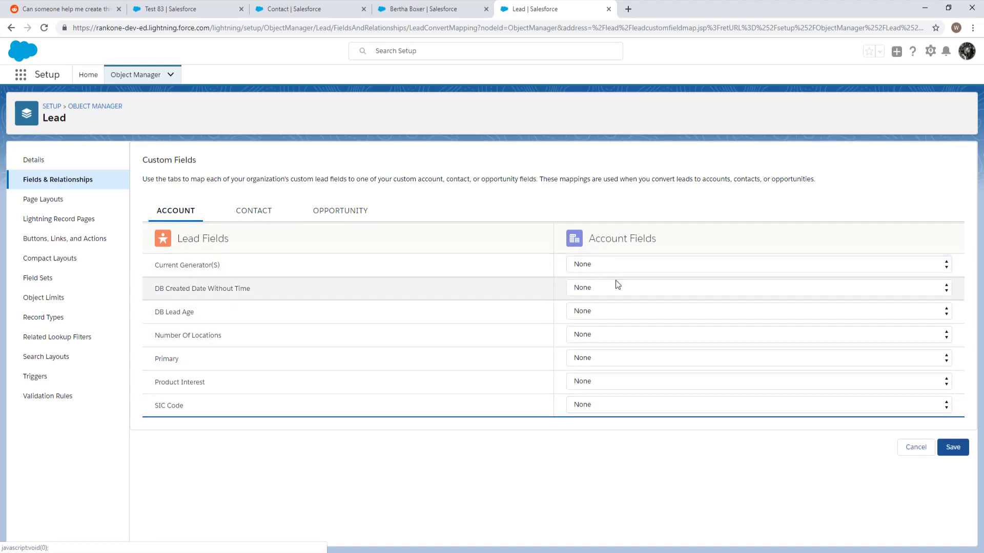
left_click(245, 212)
left_click(615, 264)
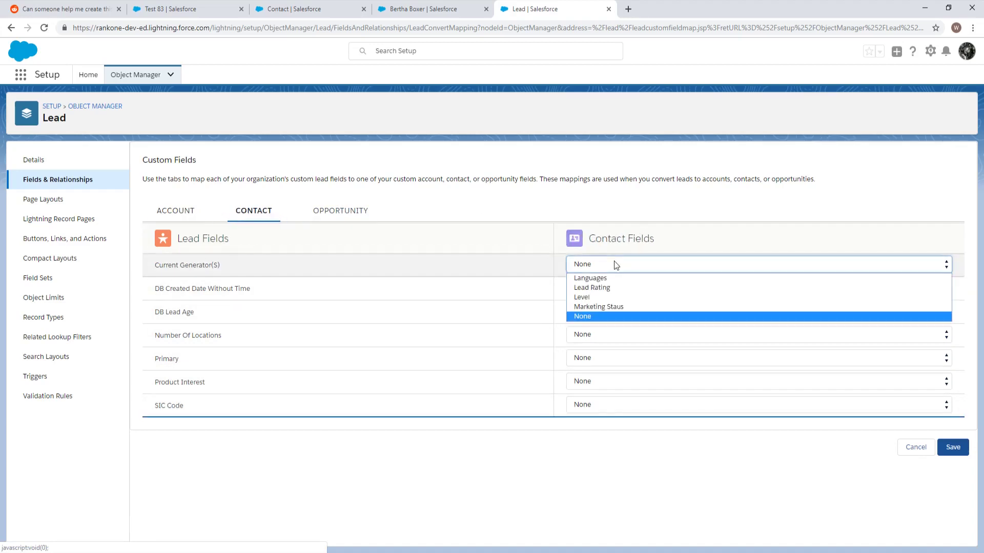
left_click(492, 273)
Map the lead field Current Generator(s) to the contact field Lead Rating
left_click(639, 261)
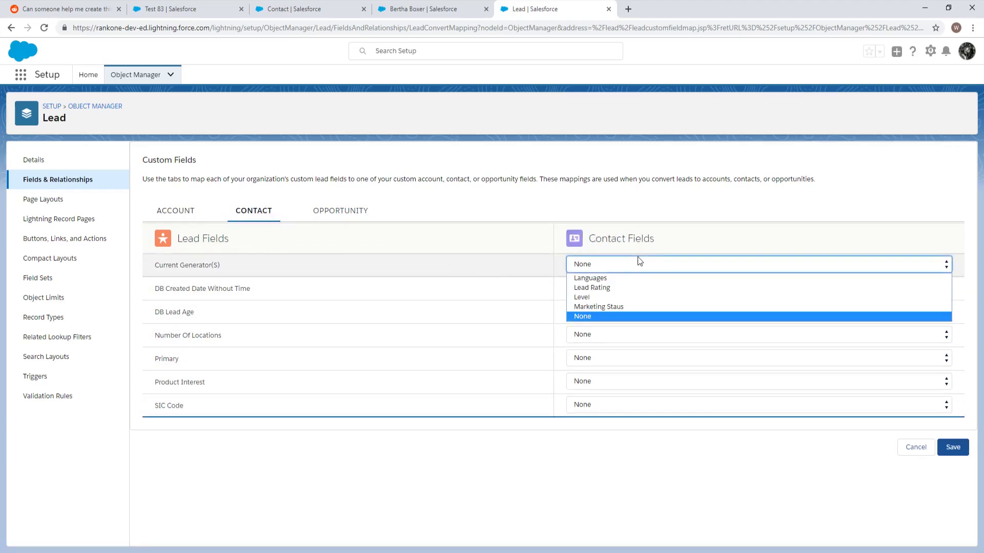
left_click(619, 287)
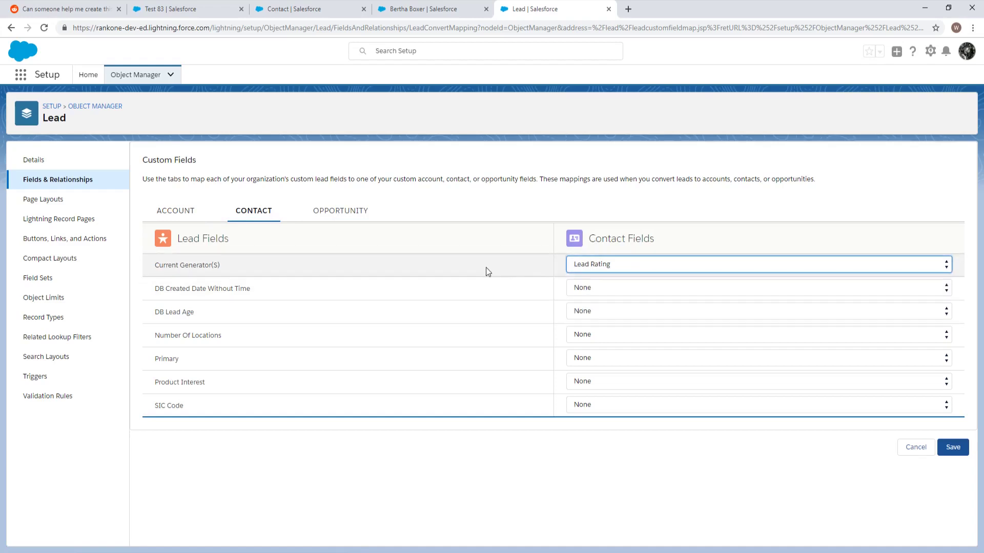
left_click(595, 266)
left_click(580, 290)
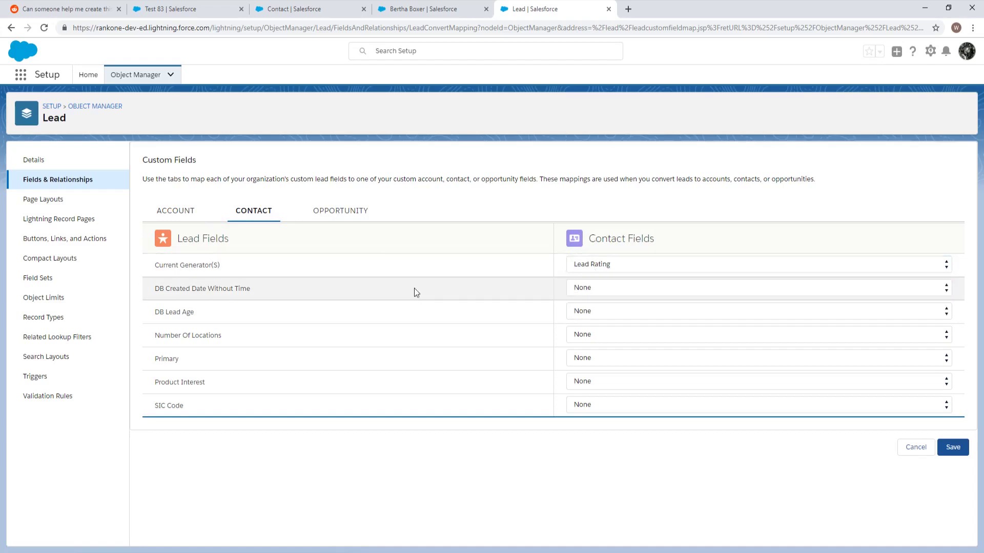
Compare the fields listed in the account mapping with the Rating picklist in the lead record's details
left_click(175, 210)
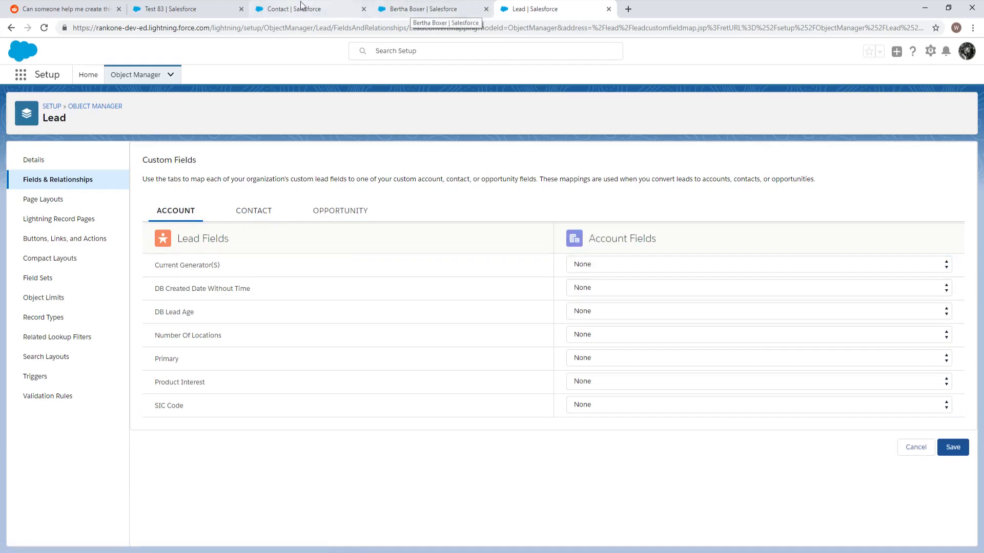
left_click(423, 8)
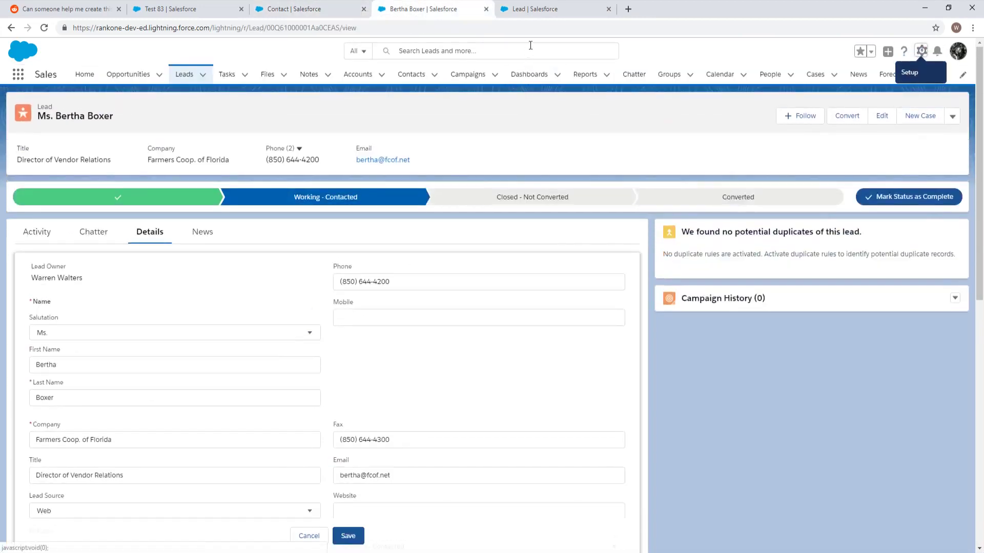
left_click(534, 9)
left_click(185, 7)
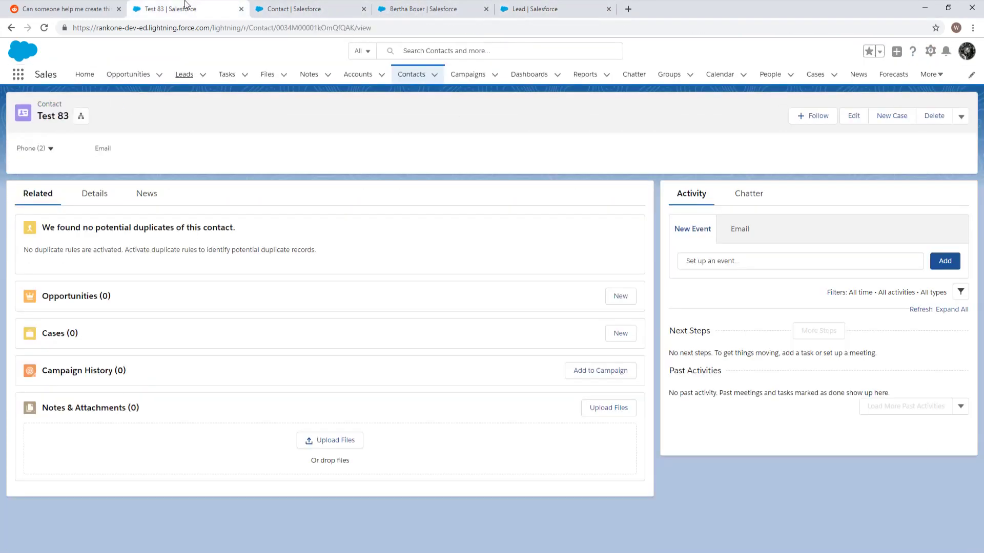
left_click(512, 8)
left_click(472, 9)
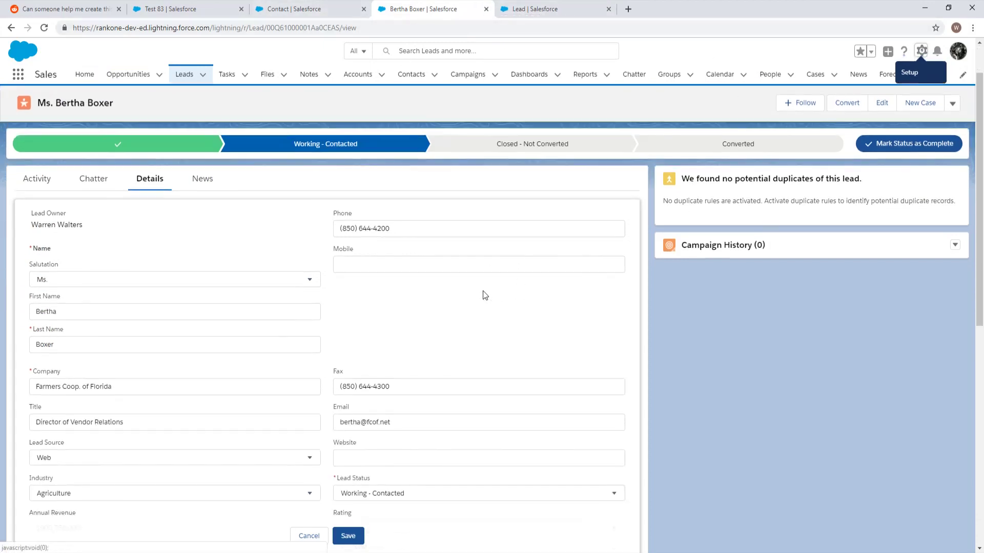
scroll(361, 406, "down", 3)
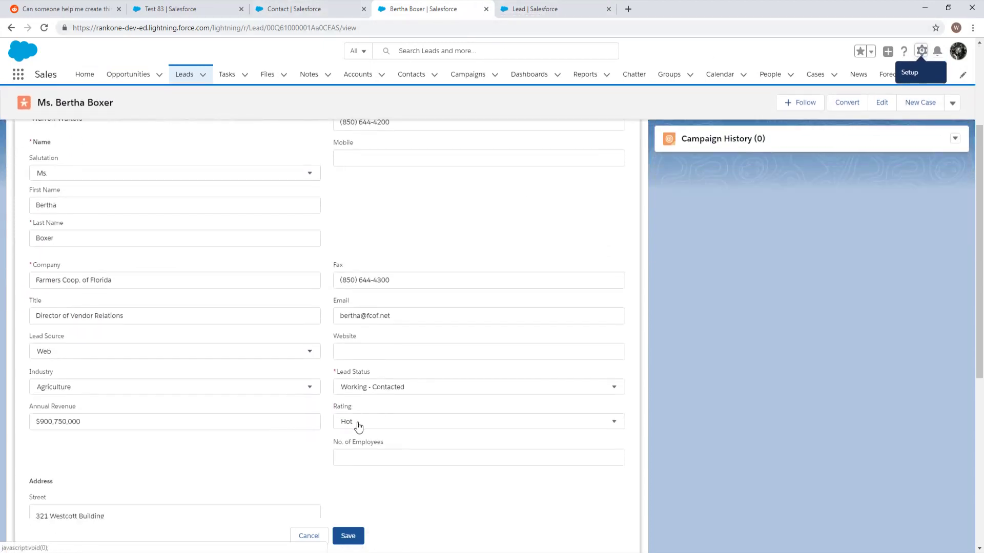
left_click(359, 427)
left_click(358, 426)
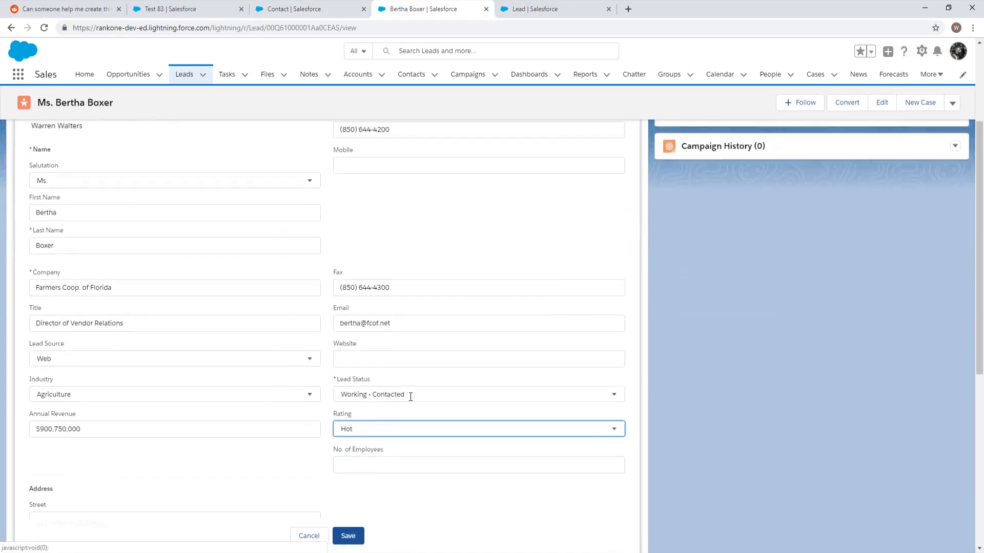
Read the Custom Fields mapping description and review the lead fields listed in the account and contact mappings
left_click(342, 10)
left_click(536, 10)
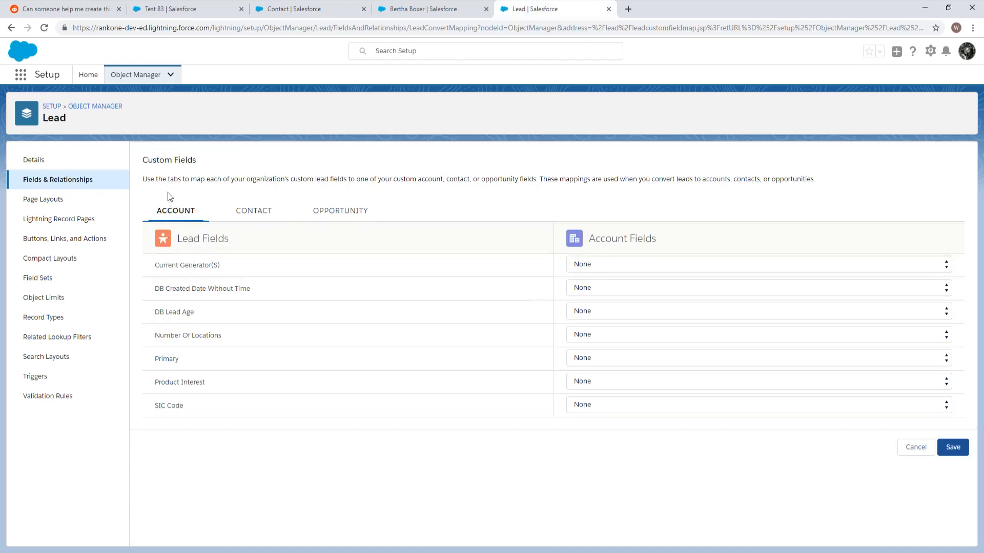
left_click_drag(134, 186, 587, 183)
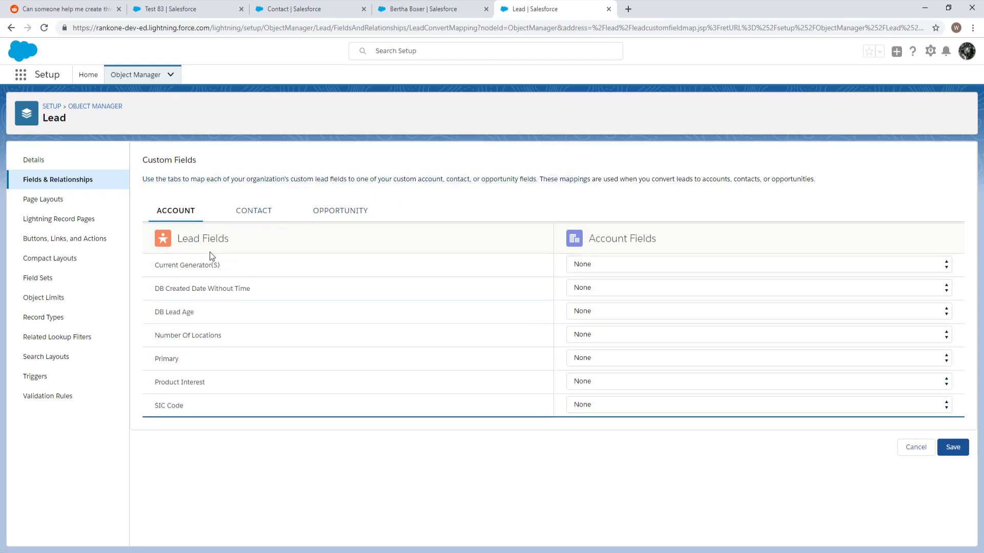
left_click(255, 209)
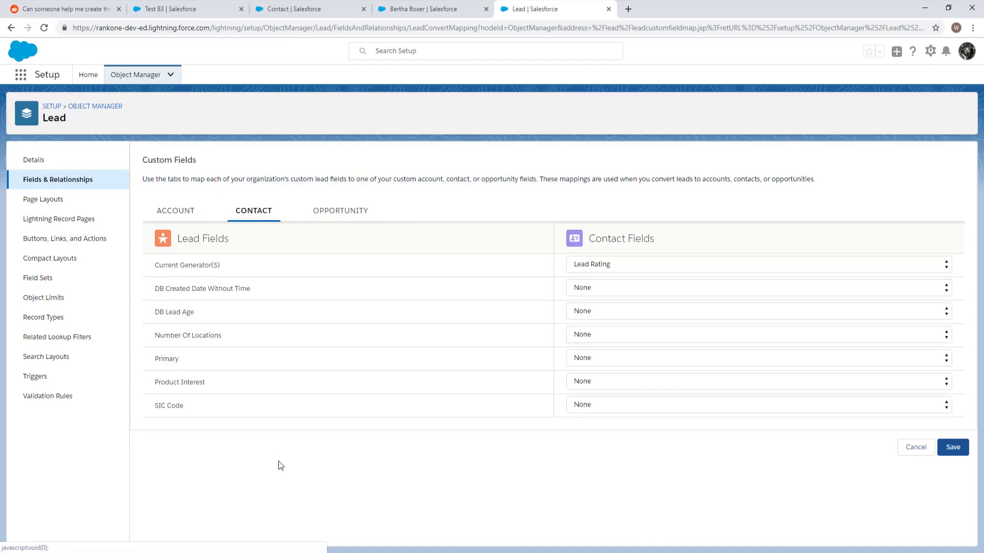
Look through the lead record's detail fields, including Rating, to see which ones are missing from the mapping
left_click(405, 10)
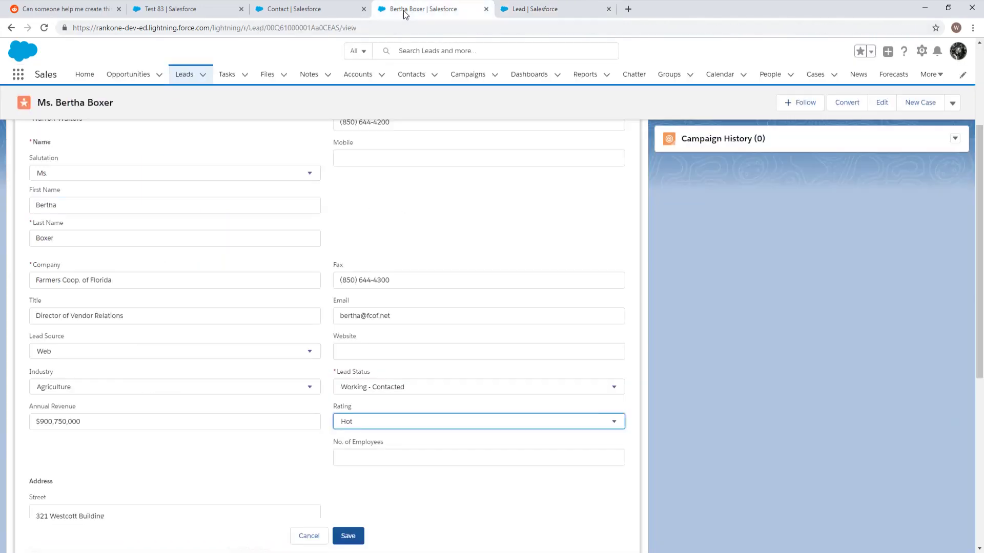
scroll(420, 277, "up", 3)
scroll(420, 281, "down", 5)
scroll(451, 266, "up", 5)
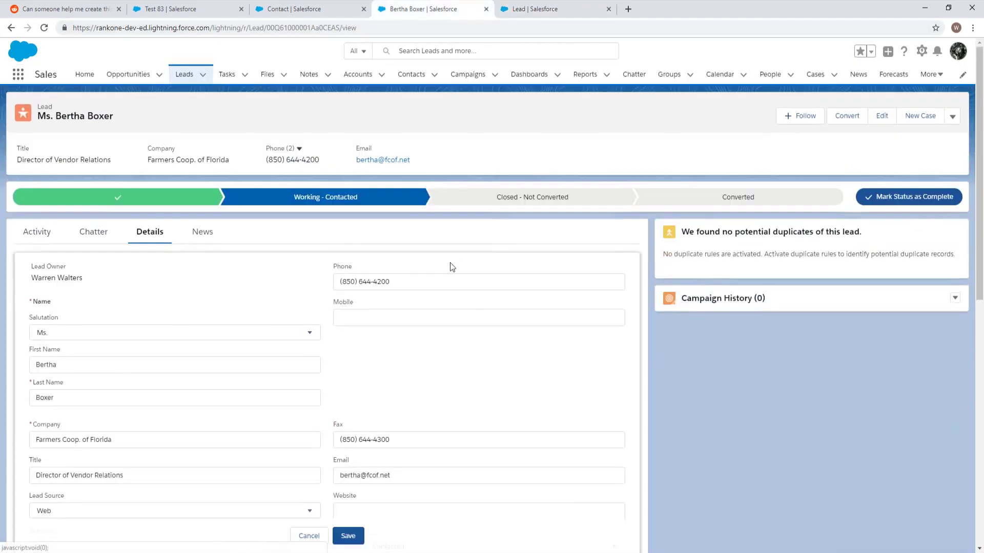
left_click(528, 12)
left_click(418, 9)
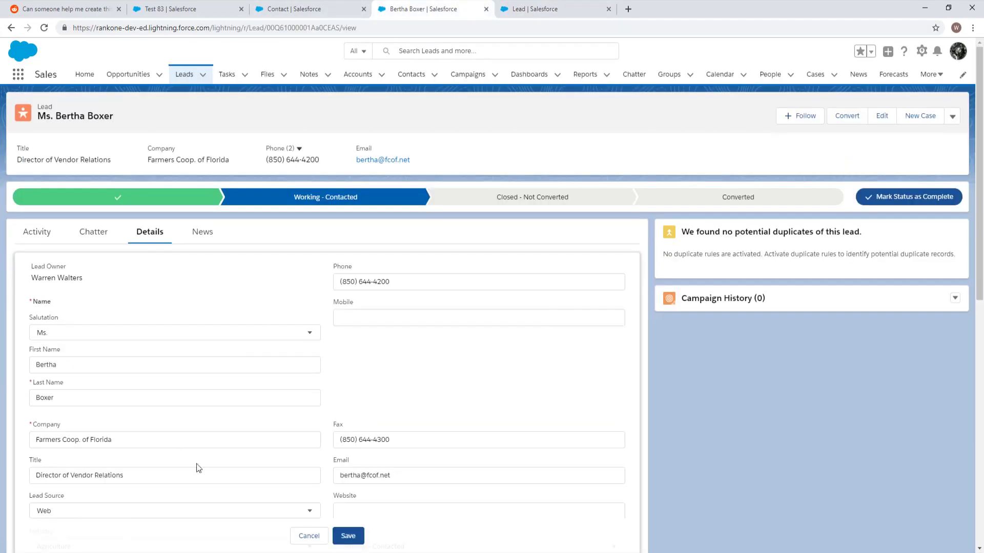
scroll(392, 454, "down", 2)
scroll(391, 454, "down", 2)
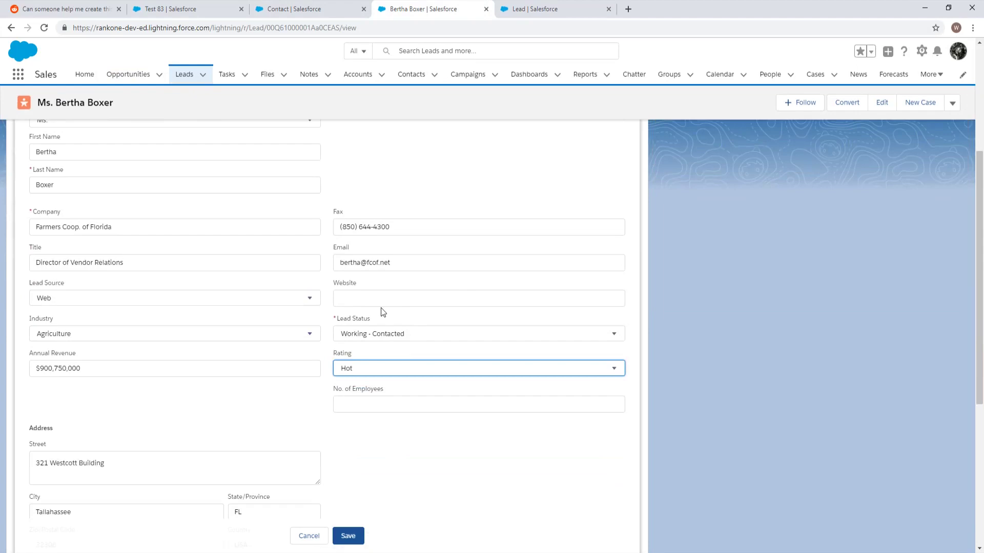
scroll(414, 344, "up", 4)
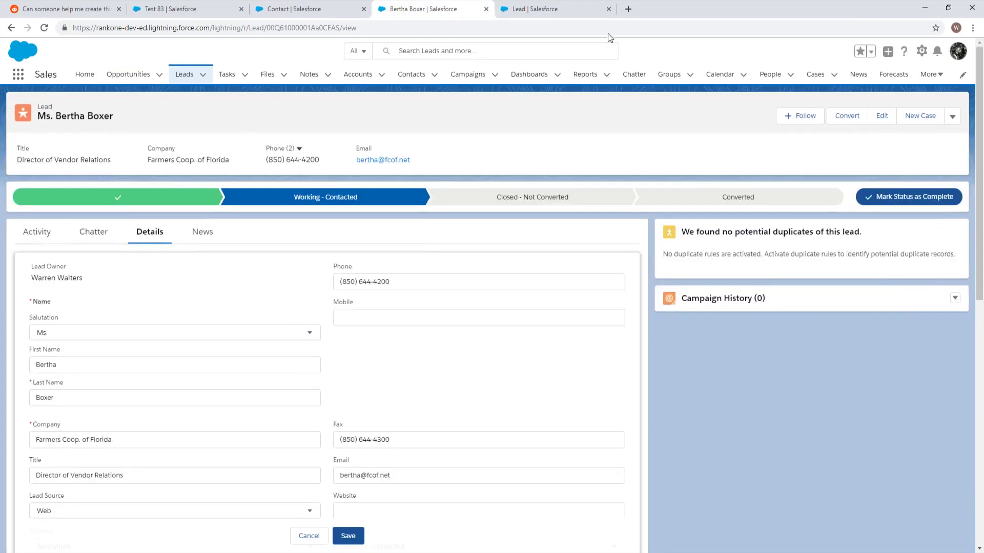
Find the Lead object by searching Object Manager for "lead" and start a new custom field on it
left_click(528, 8)
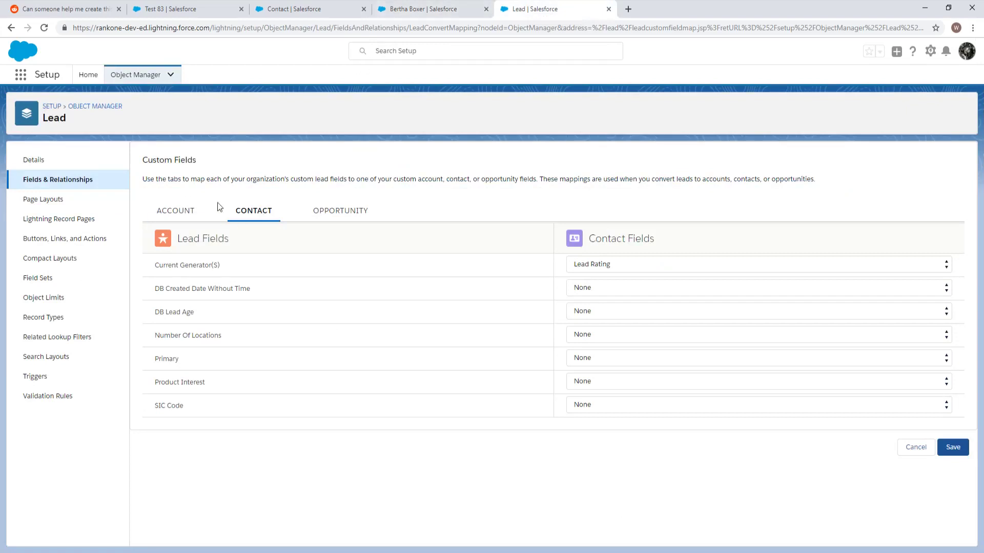
left_click(135, 74)
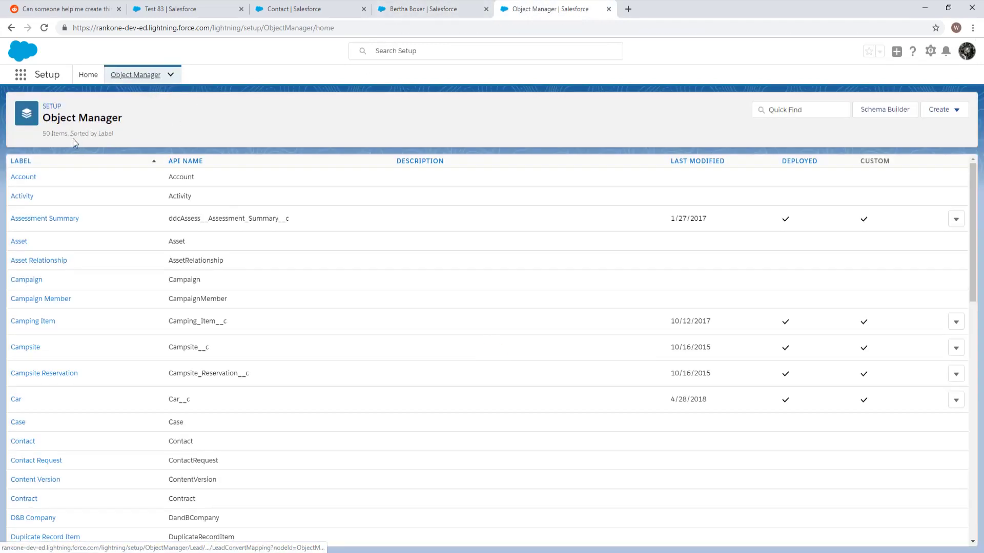
left_click(768, 112)
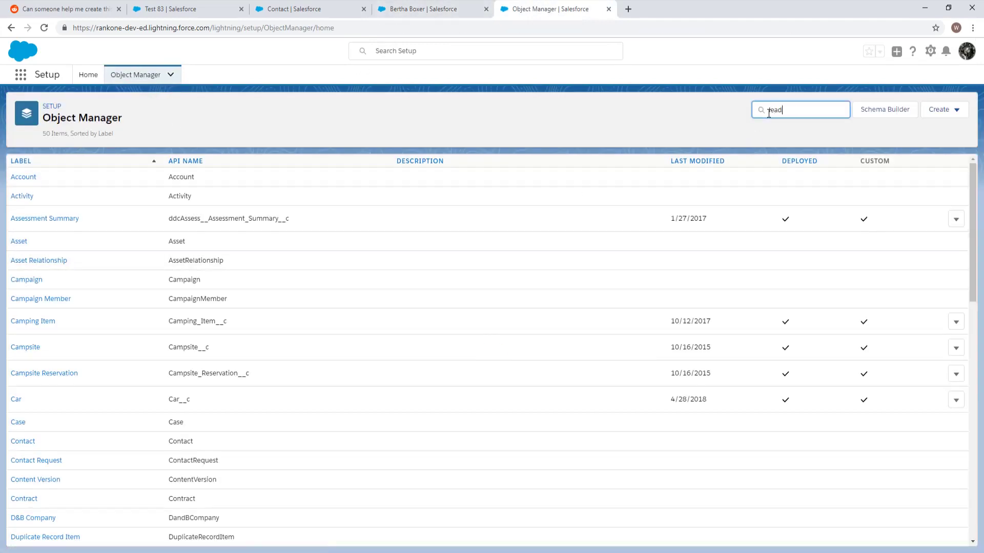
type("lead")
left_click(19, 177)
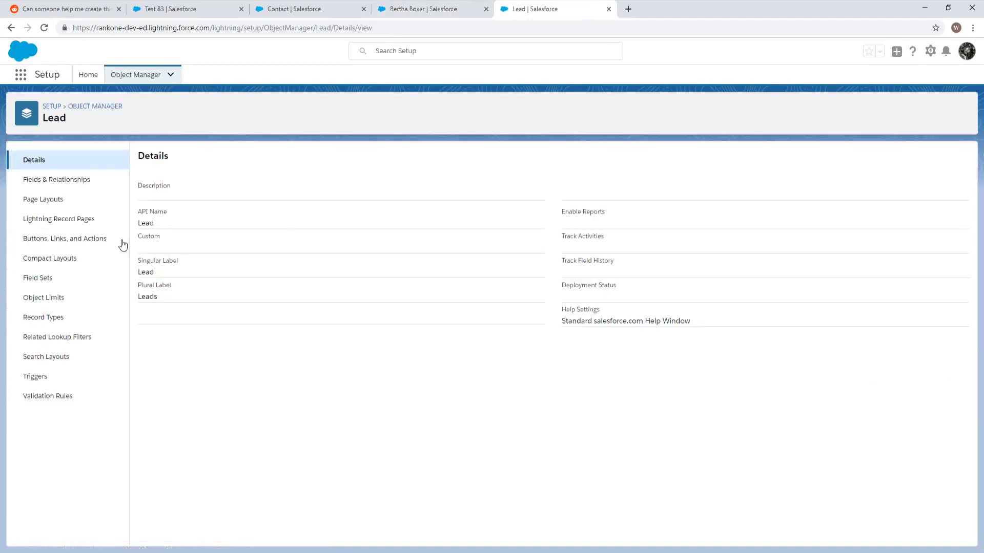
left_click(62, 182)
left_click(735, 160)
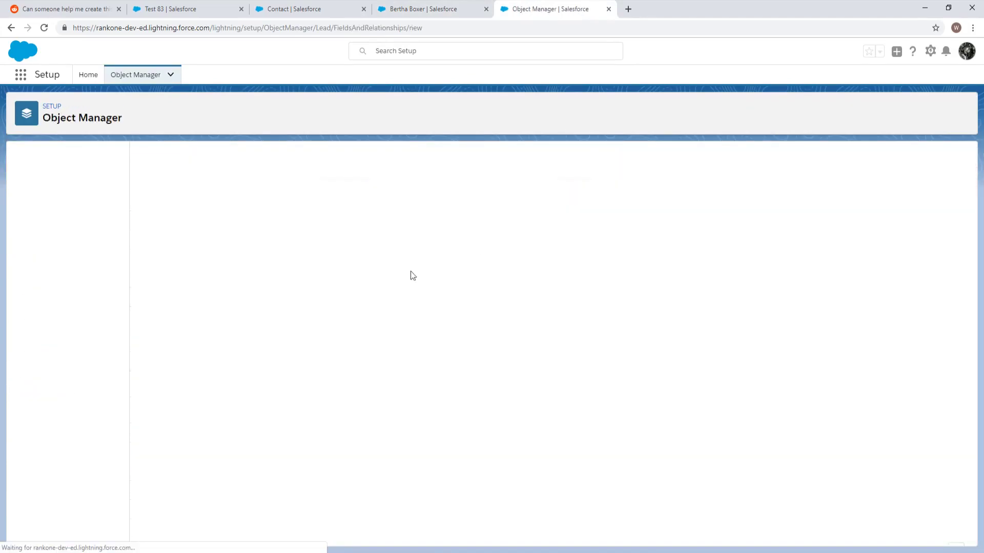
scroll(161, 263, "down", 1)
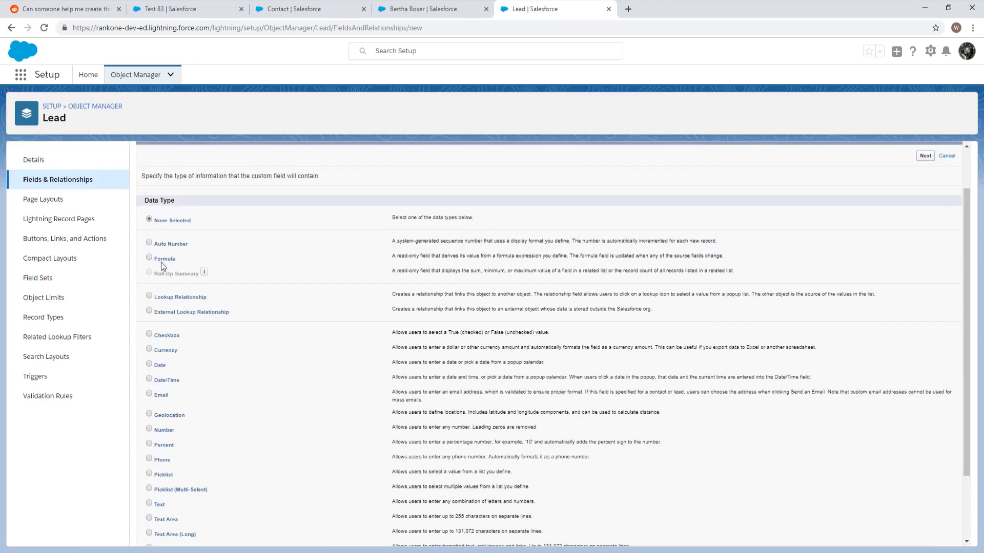
Choose Picklist as the new Lead field's data type and label the field Lead Status
scroll(164, 262, "down", 1)
scroll(166, 315, "down", 1)
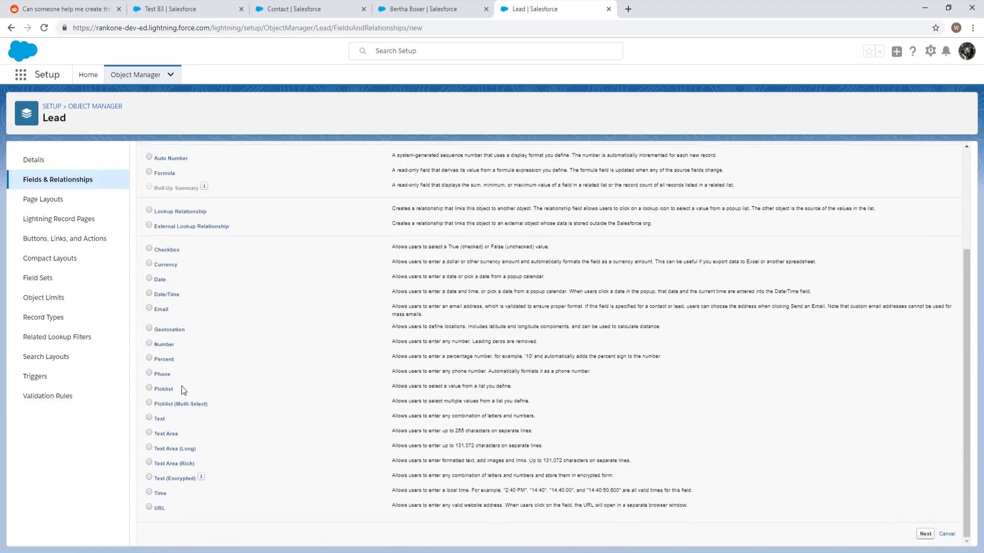
scroll(826, 190, "up", 3)
left_click(925, 209)
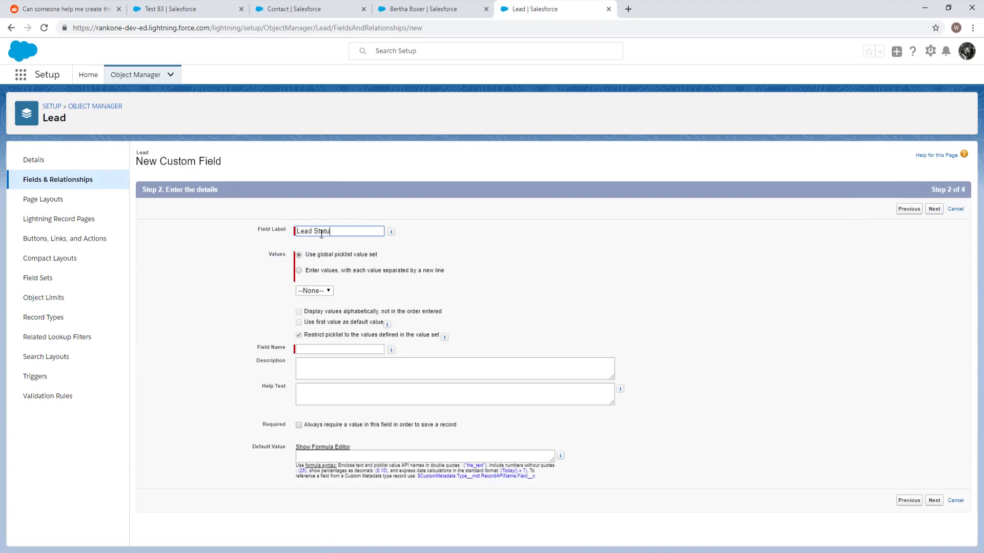
left_click(473, 239)
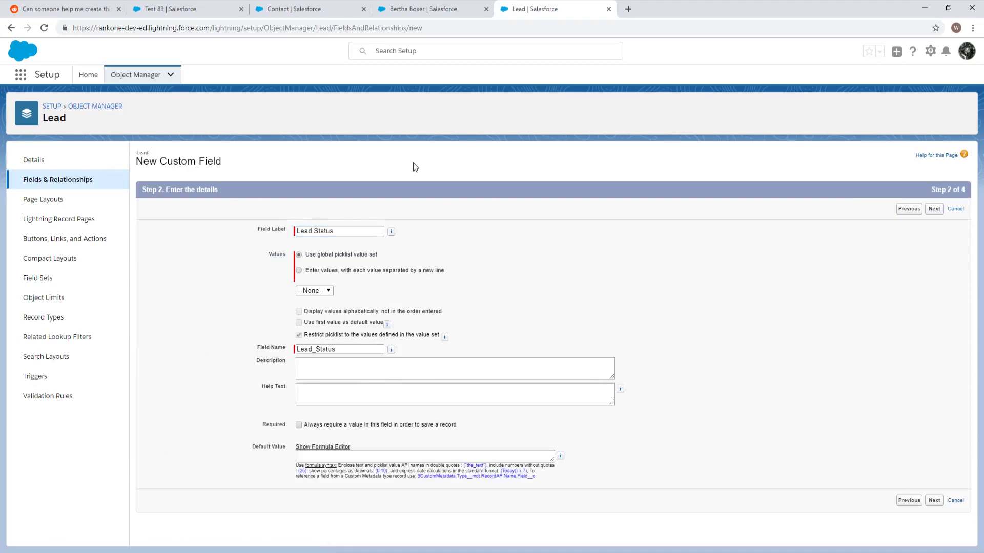
Relabel the field Lead Rating, switch it to manually entered values, and regenerate its field name as Lead_Rating
left_click(427, 4)
left_click(545, 6)
double_click(317, 230)
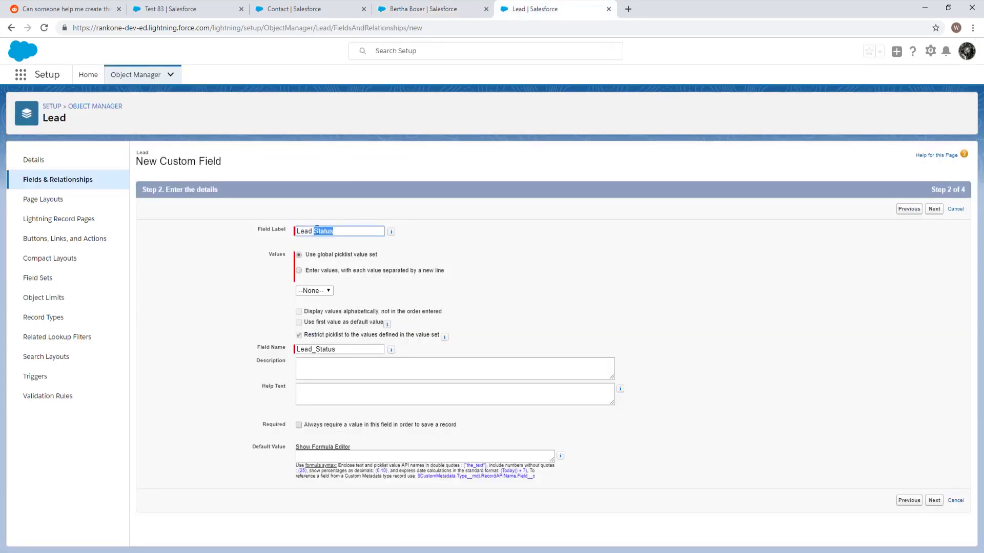
left_click(322, 270)
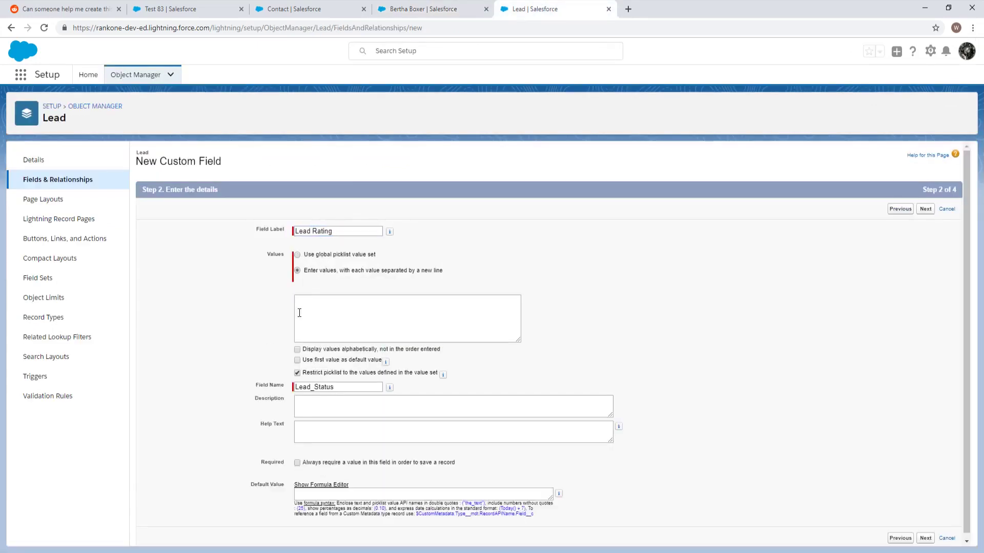
double_click(340, 387)
key("BackSpace")
left_click(325, 328)
left_click(333, 231)
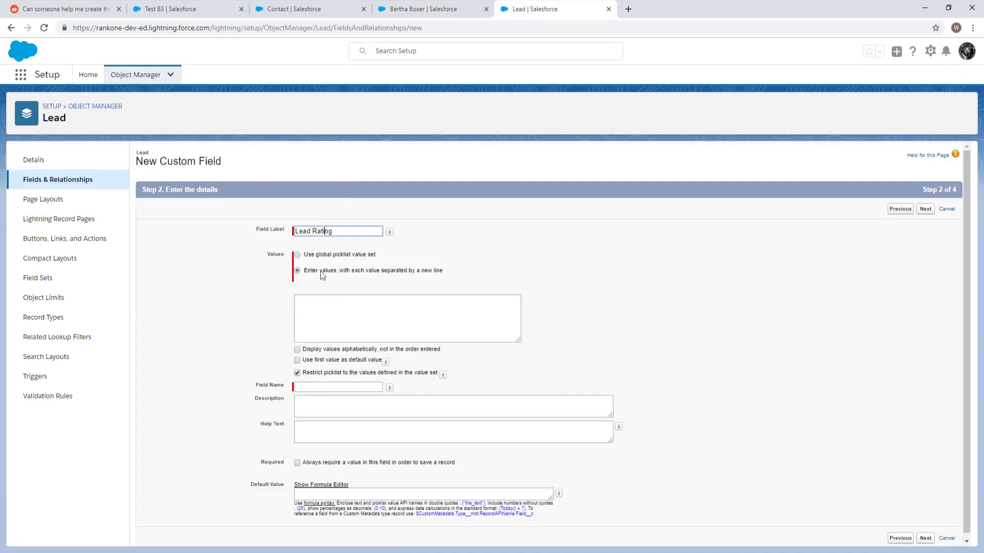
Enter Hot, Warm and Cold as the Lead Rating picklist values and save the new field
left_click(329, 299)
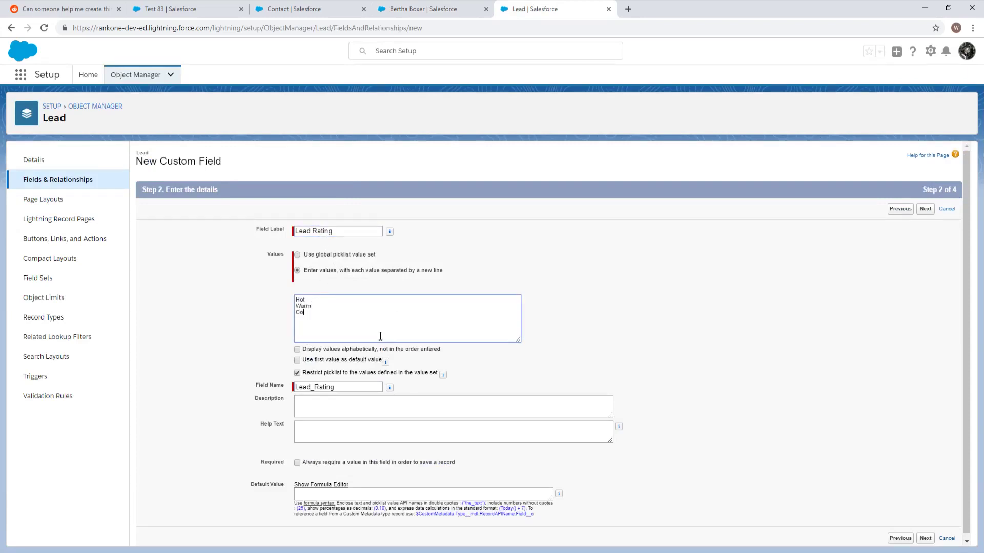
left_click(926, 208)
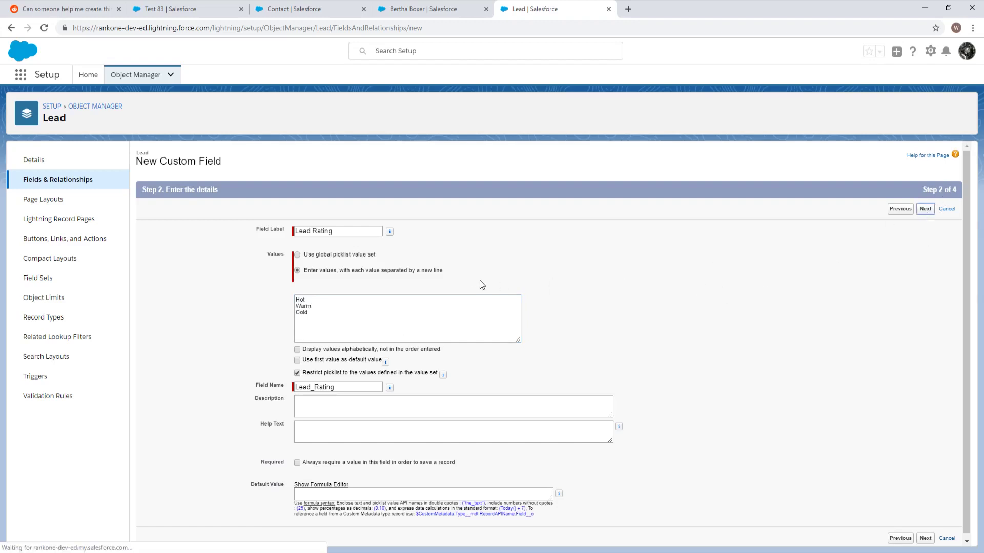
left_click(924, 209)
left_click(930, 209)
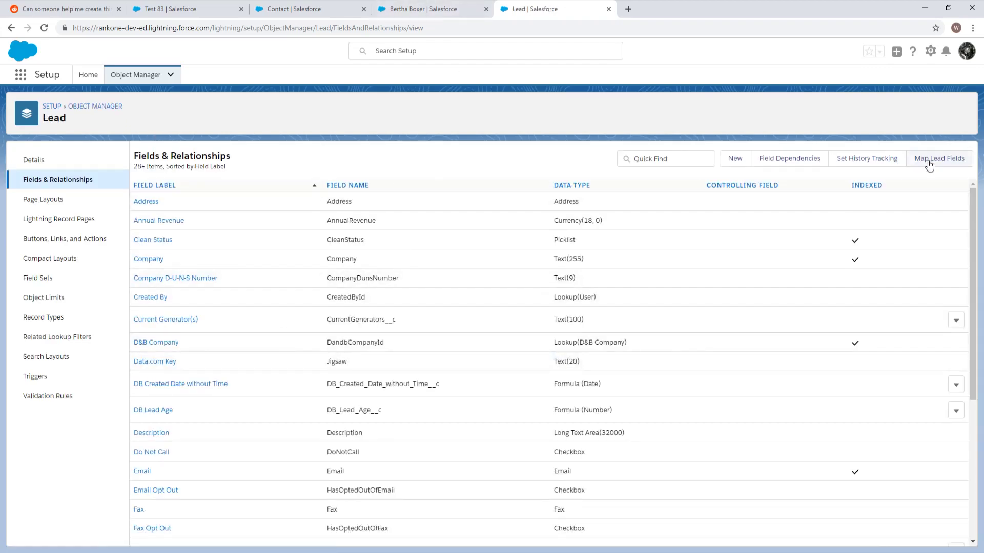
Map the custom Lead Rating lead field to the contact's Lead Rating field and save the lead field mapping
left_click(929, 162)
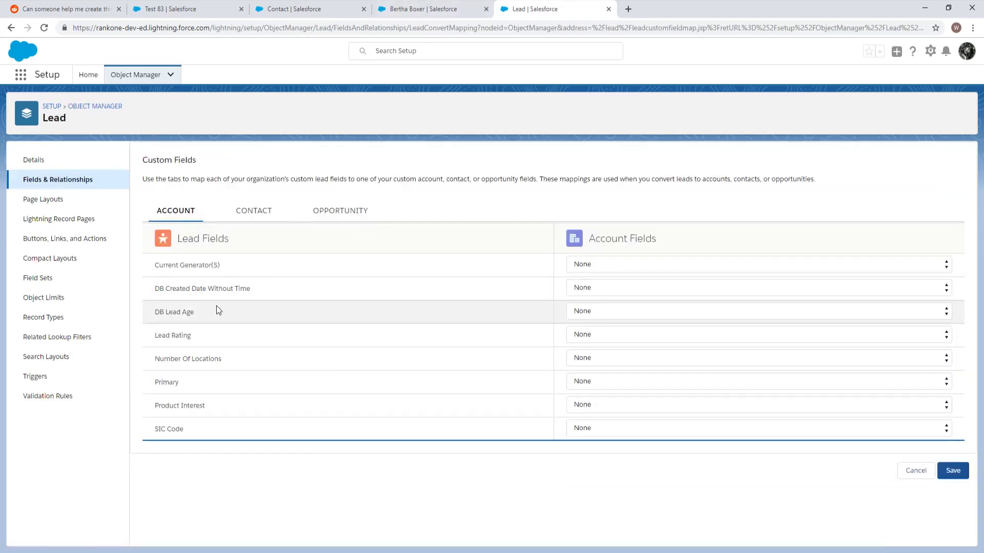
left_click(578, 336)
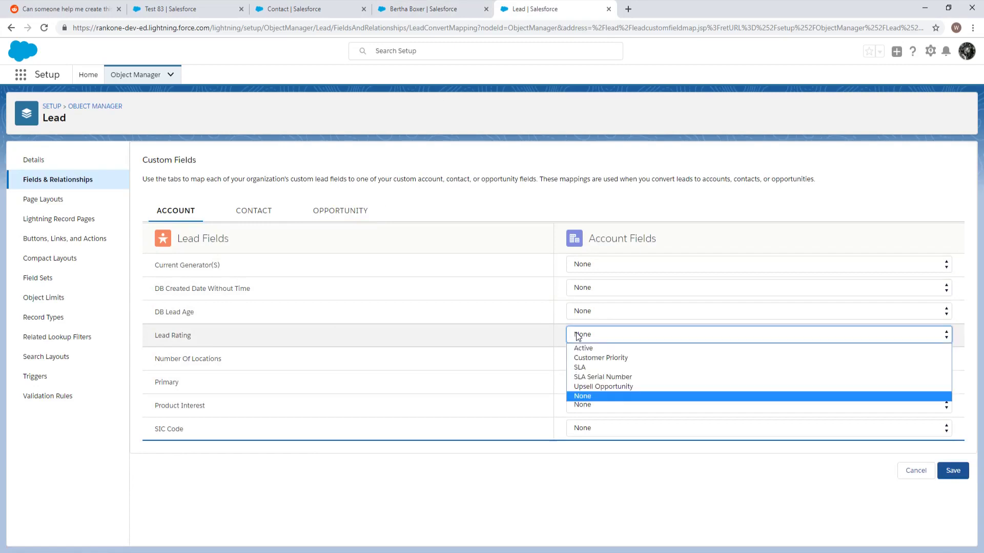
left_click(578, 336)
left_click(254, 210)
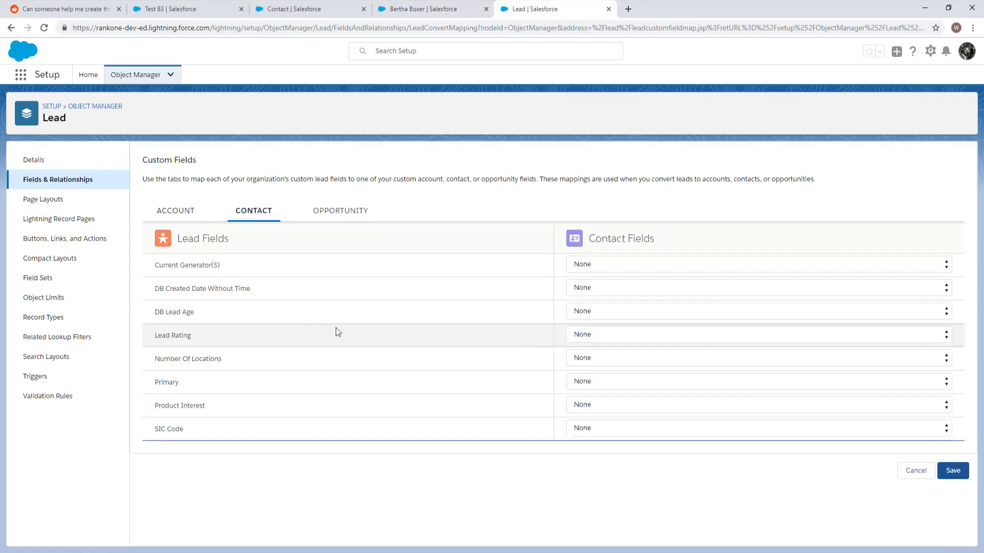
left_click(574, 336)
left_click(594, 356)
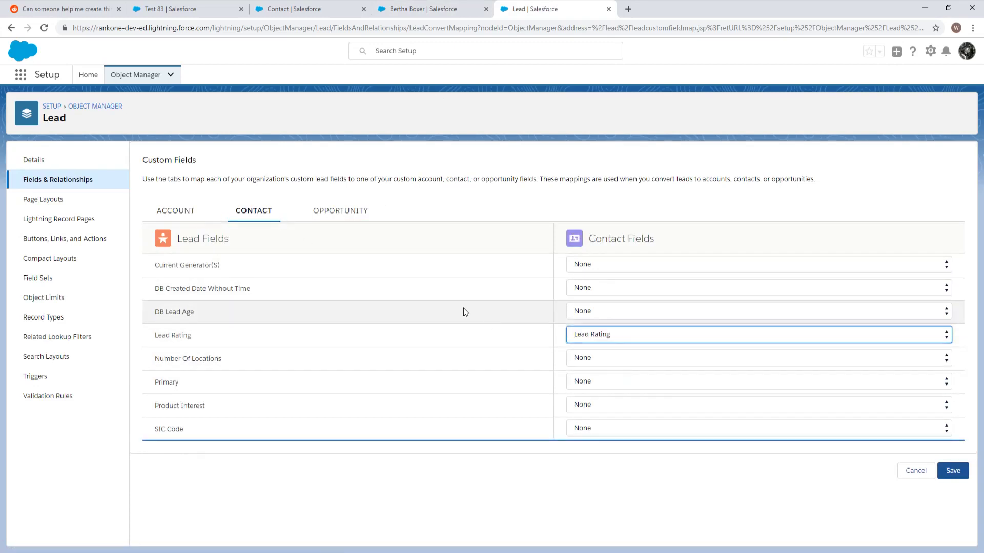
left_click(953, 471)
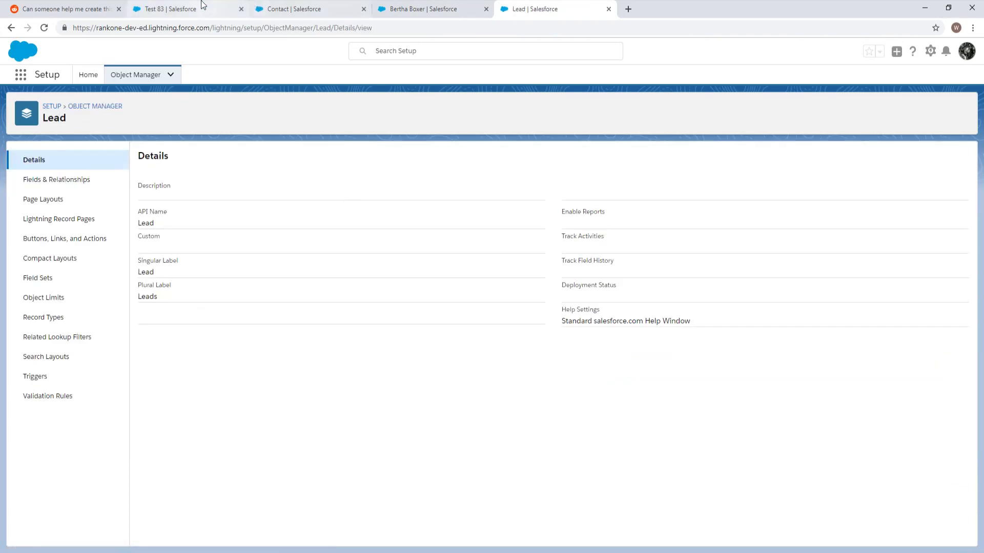
Return to the open lead record, reload it, and open its details
left_click(195, 8)
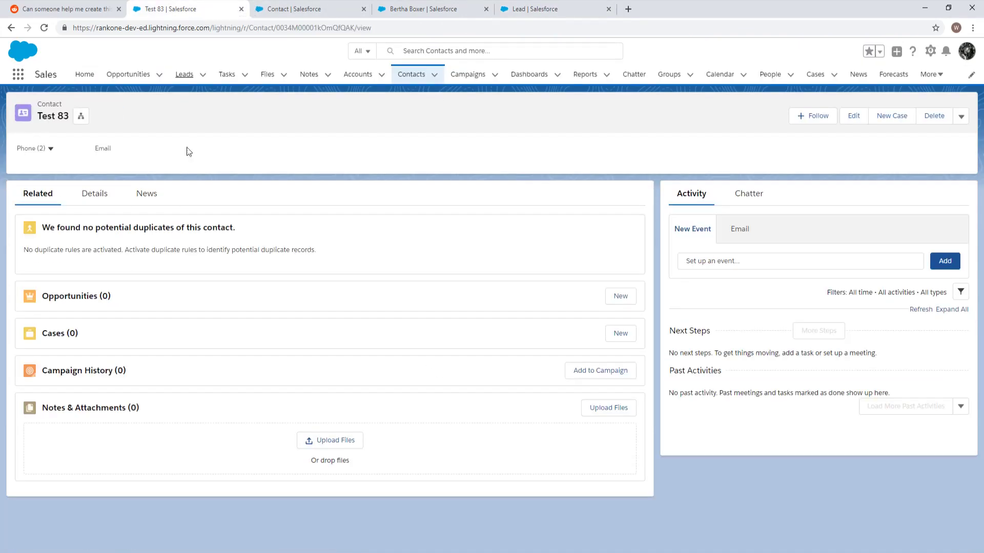
left_click(294, 9)
left_click(423, 9)
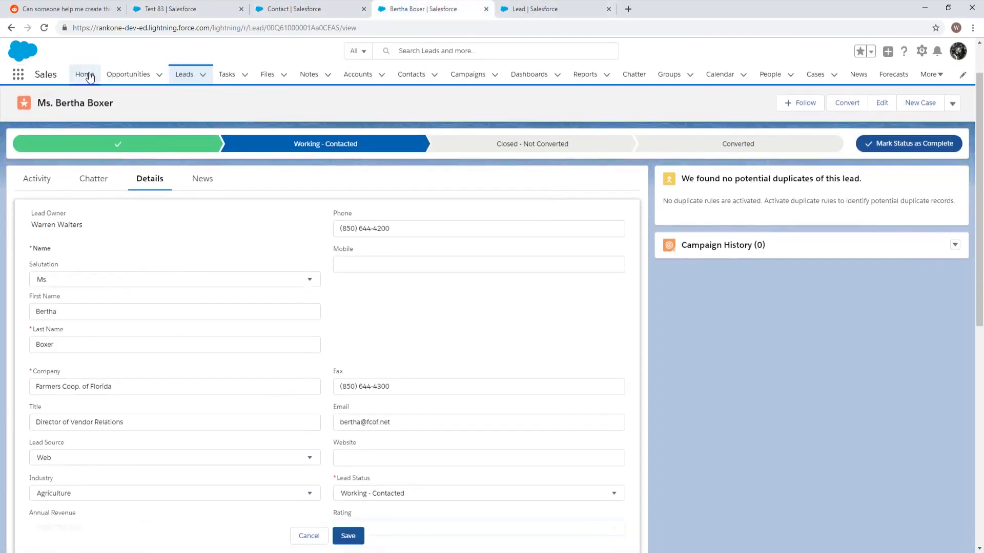
left_click(45, 28)
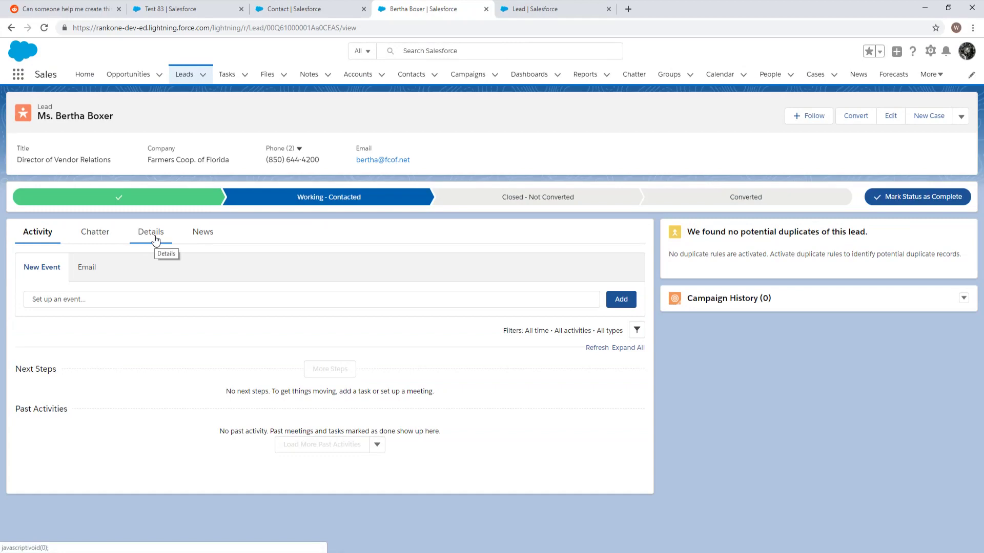
left_click(156, 239)
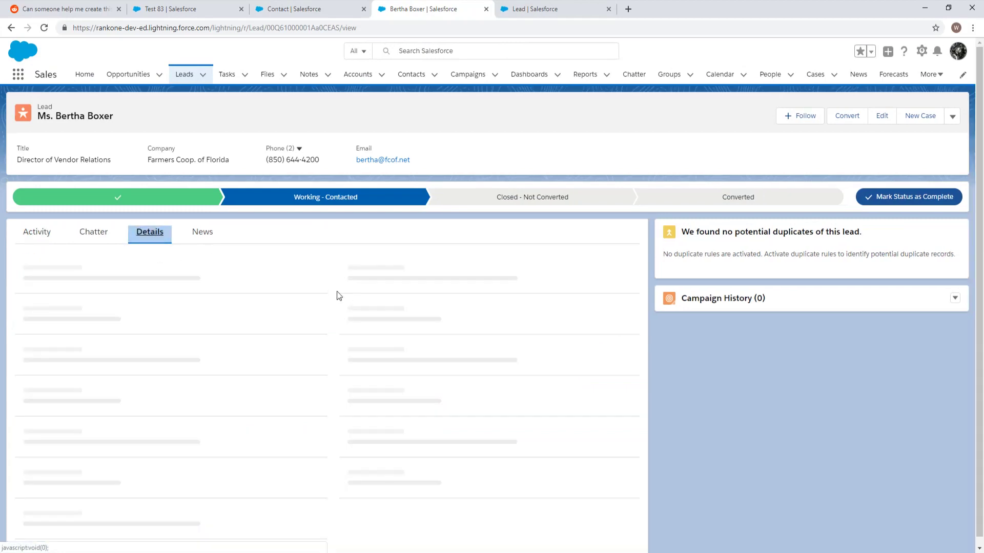
Set the lead's Lead Rating to Hot and save the record
scroll(308, 291, "down", 2)
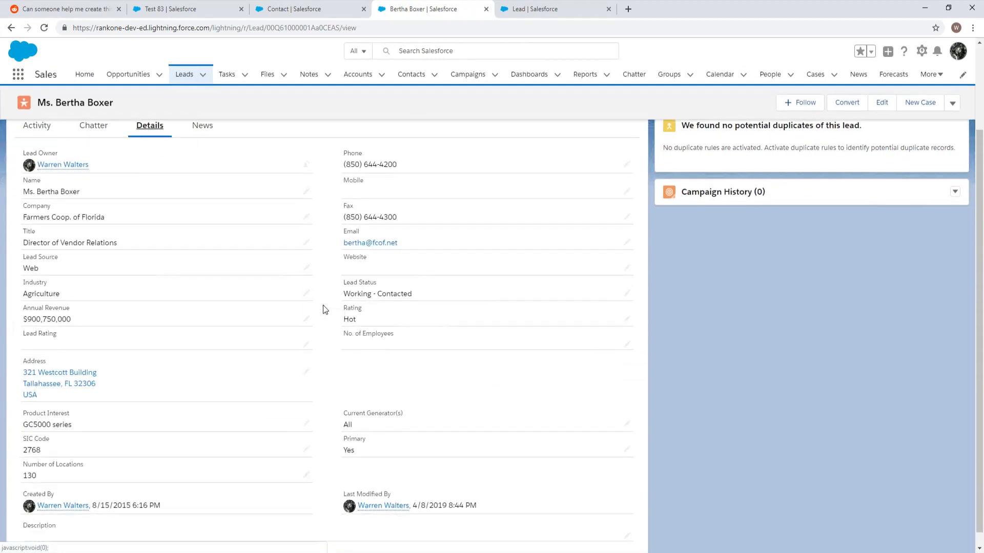
scroll(322, 306, "down", 1)
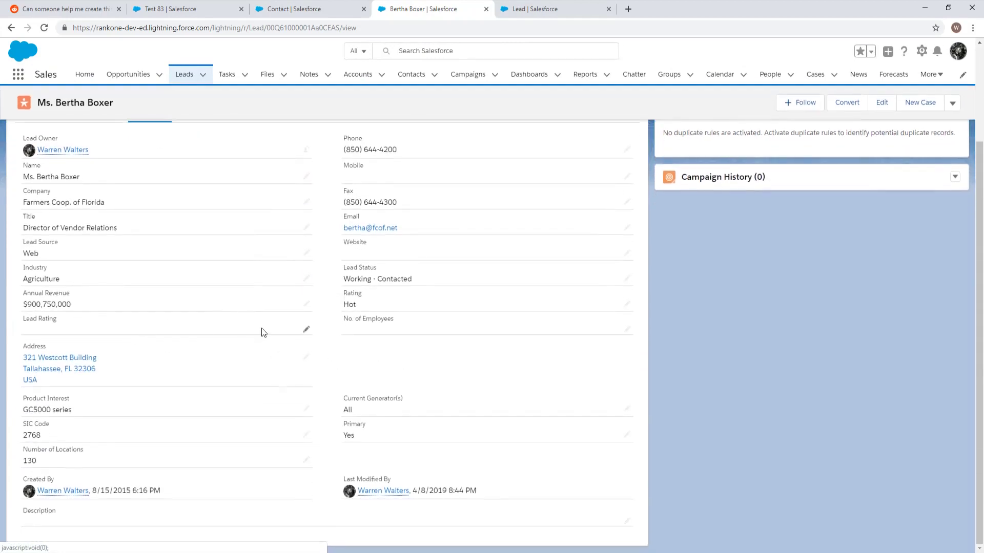
left_click(306, 329)
left_click(134, 335)
left_click(164, 371)
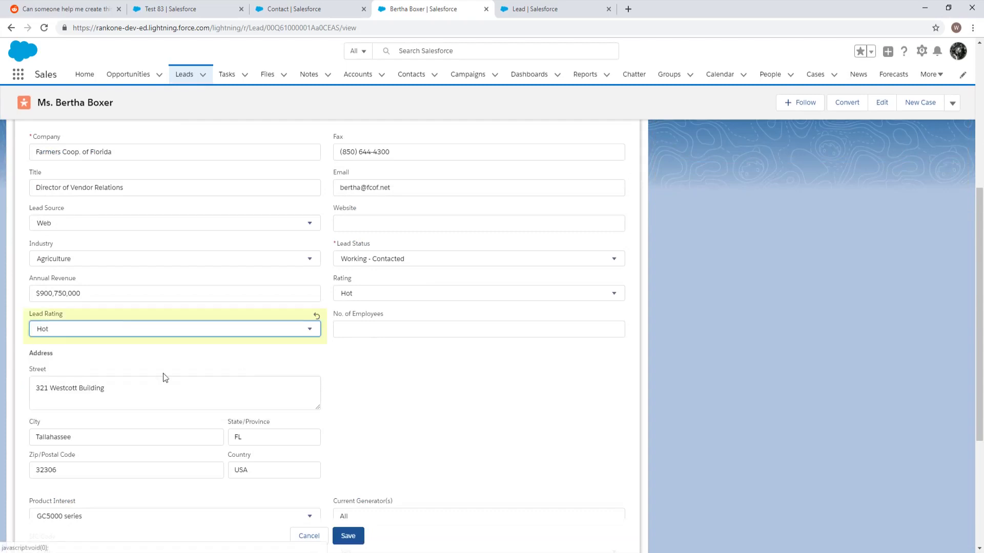
left_click(349, 536)
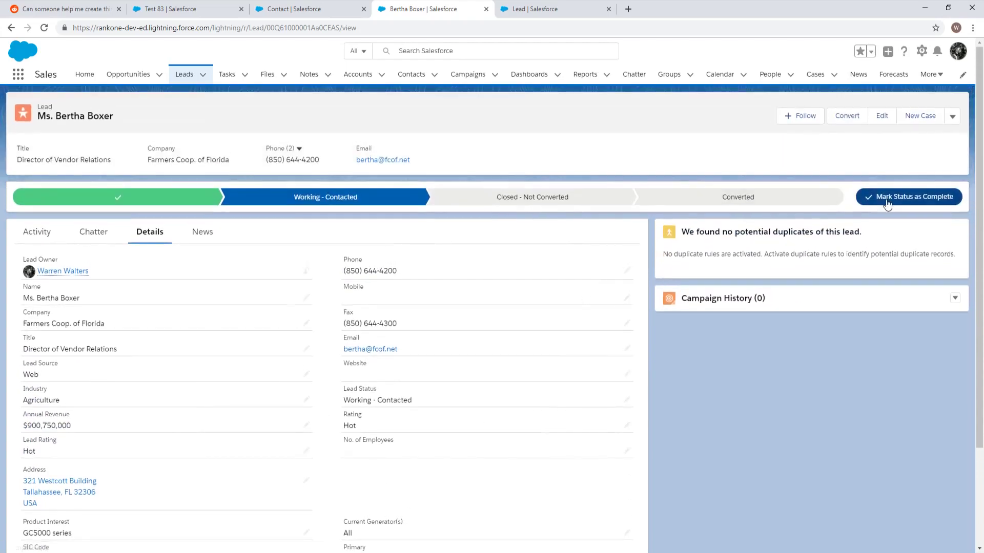
Convert the lead into a new account, contact and opportunity with the converted status Closed - Converted
left_click(747, 195)
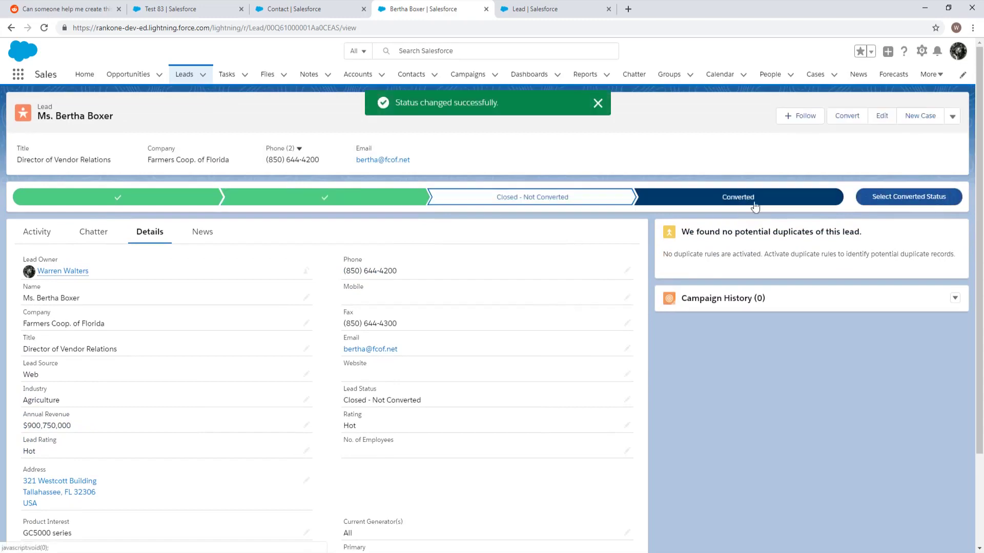
left_click(908, 199)
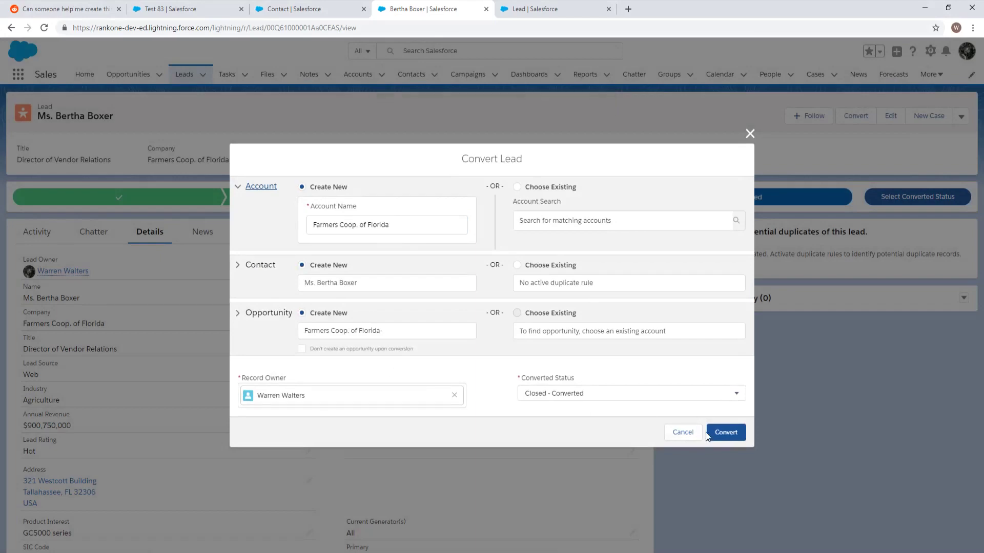
left_click(726, 431)
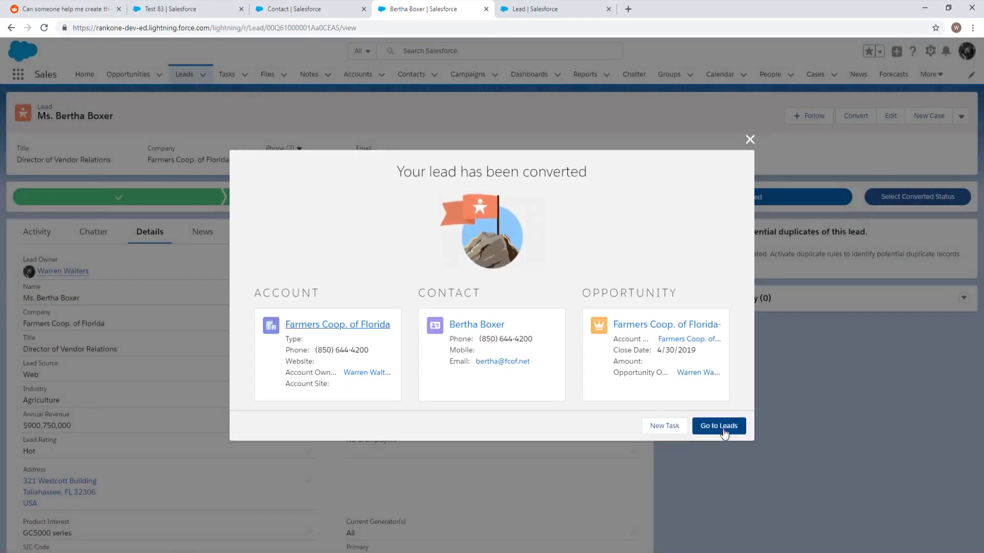
Open the contact created by the conversion and check Lead Rating in its details
left_click(479, 328)
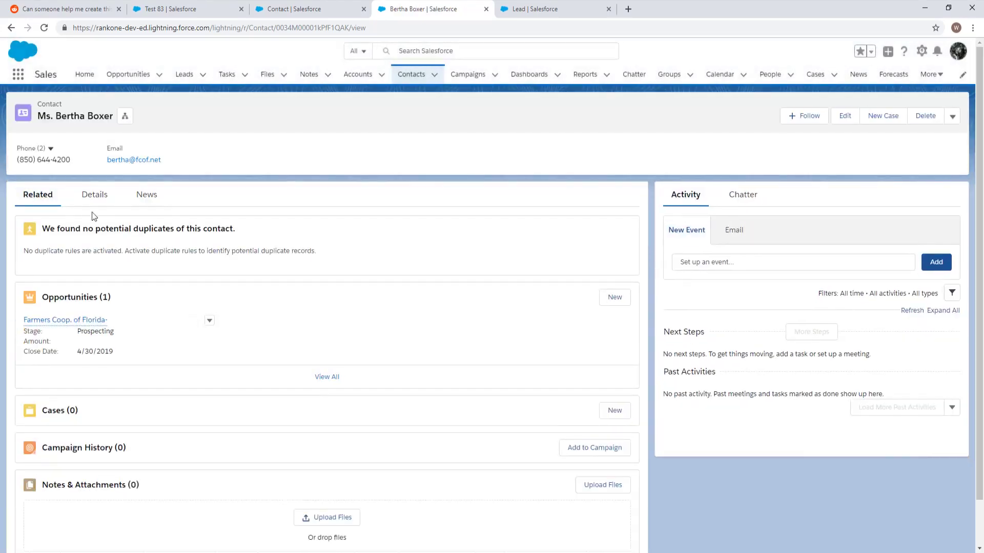
left_click(94, 195)
scroll(84, 372, "down", 1)
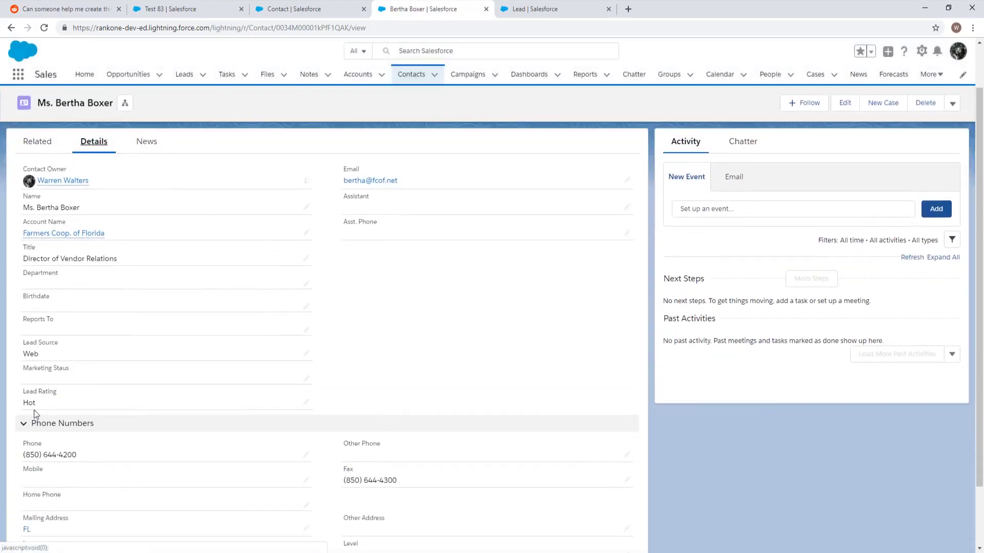
Switch to the Reddit thread and reread the post's request to carry the lead's Rating over to the contact
left_click(159, 7)
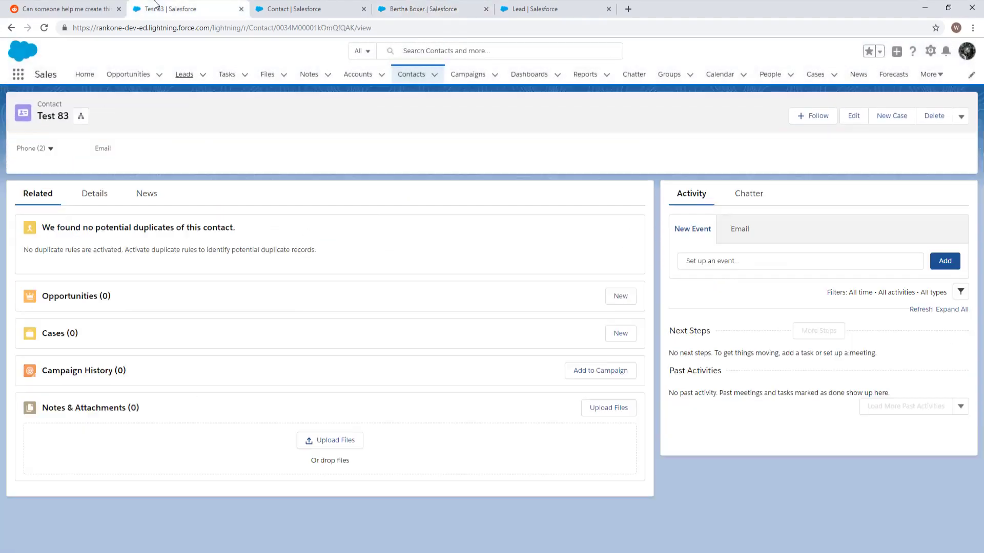
left_click(66, 9)
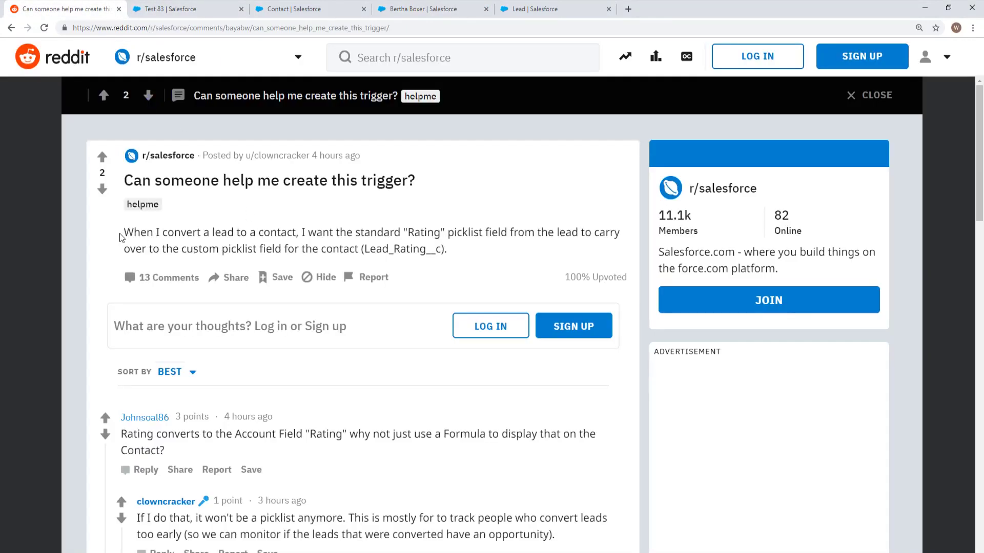
left_click_drag(126, 235, 580, 234)
left_click(565, 234)
Read the thread's comments on using a formula field, Process Builder or lead conversion mapping for the rating
scroll(188, 256, "down", 4)
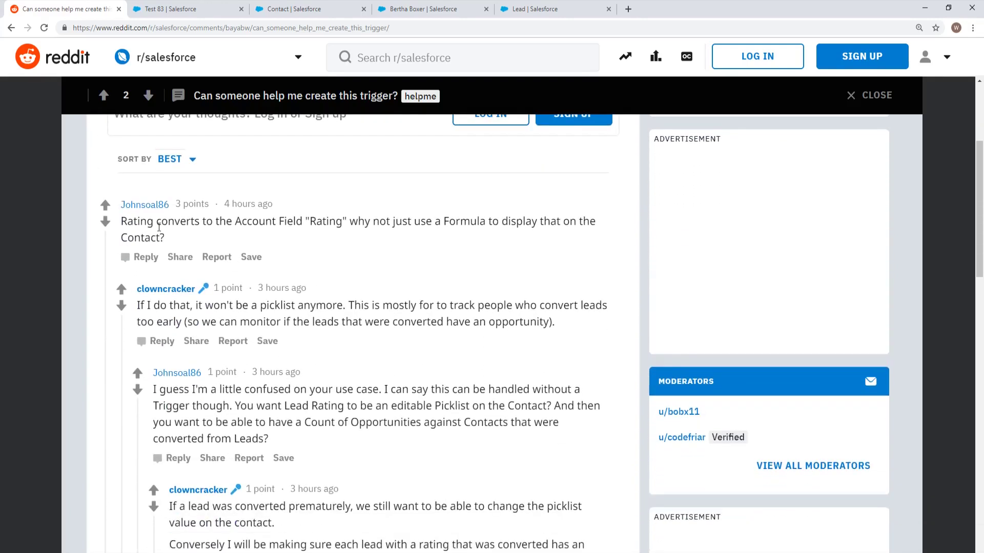
left_click_drag(124, 216, 240, 244)
left_click(166, 239)
scroll(547, 235, "down", 2)
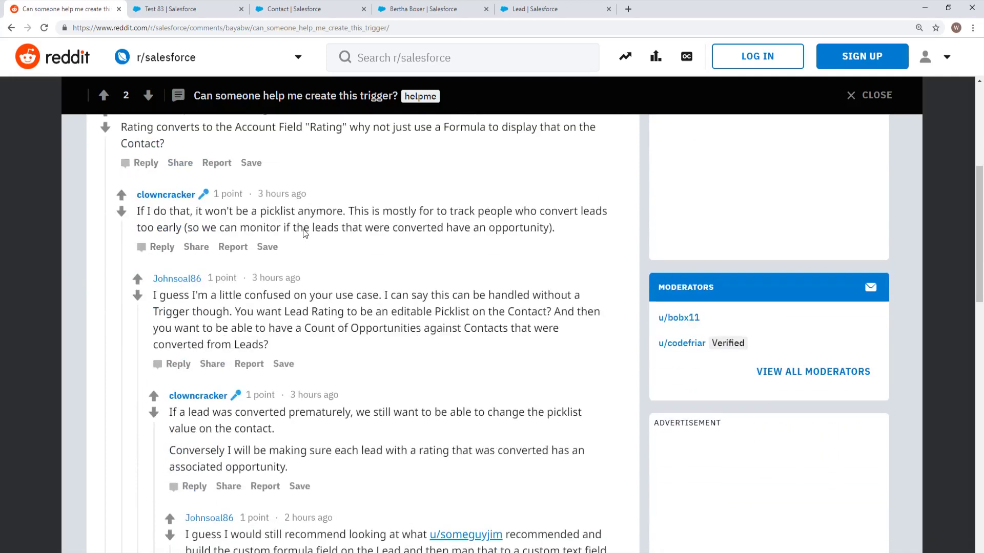
scroll(317, 232, "down", 1)
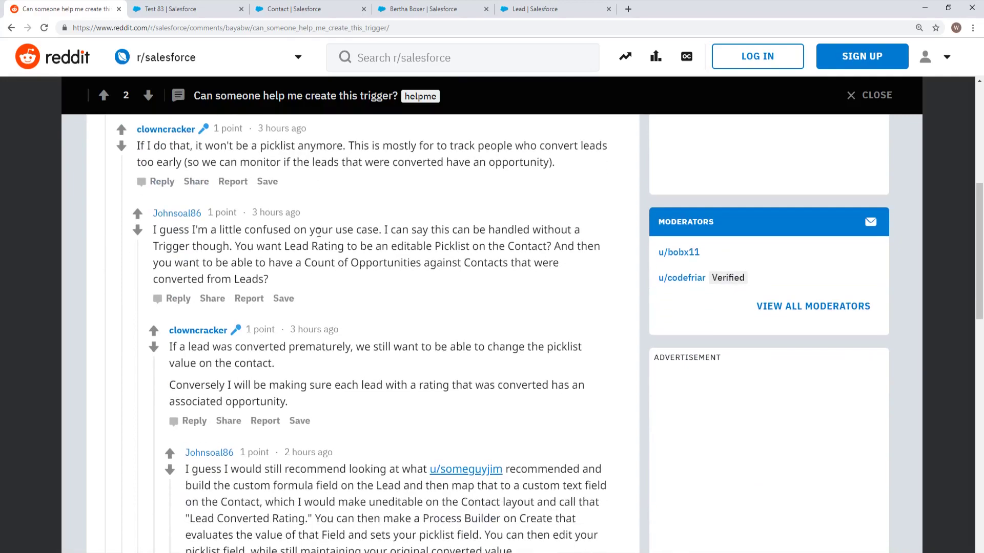
scroll(319, 233, "up", 3)
scroll(353, 287, "down", 5)
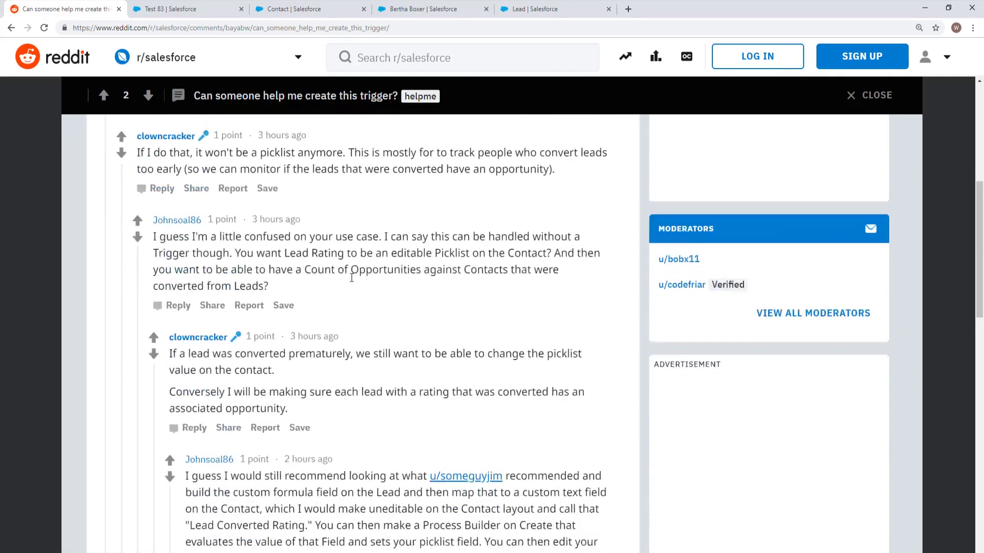
scroll(352, 276, "up", 5)
scroll(218, 206, "down", 7)
scroll(219, 206, "down", 1)
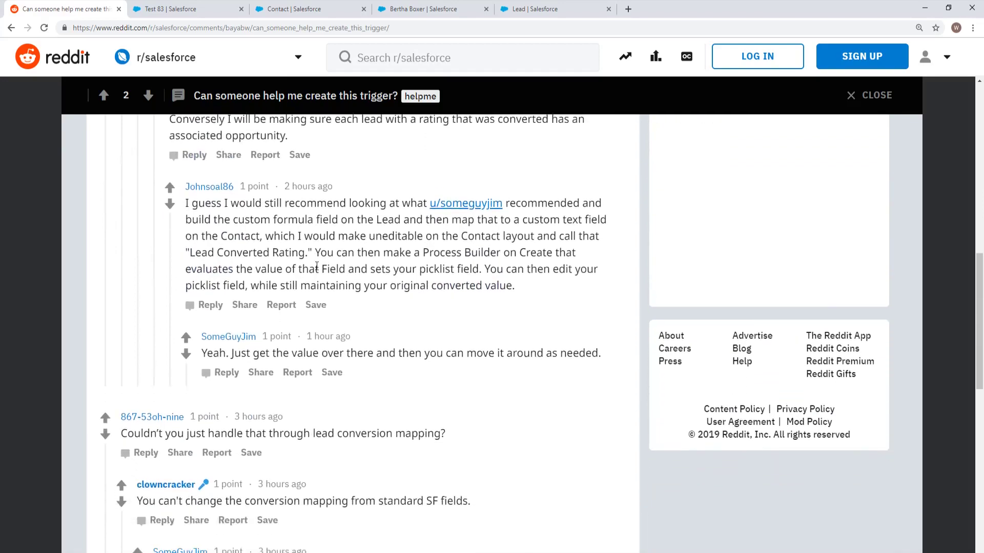
scroll(284, 271, "up", 6)
scroll(316, 269, "down", 7)
scroll(317, 268, "down", 1)
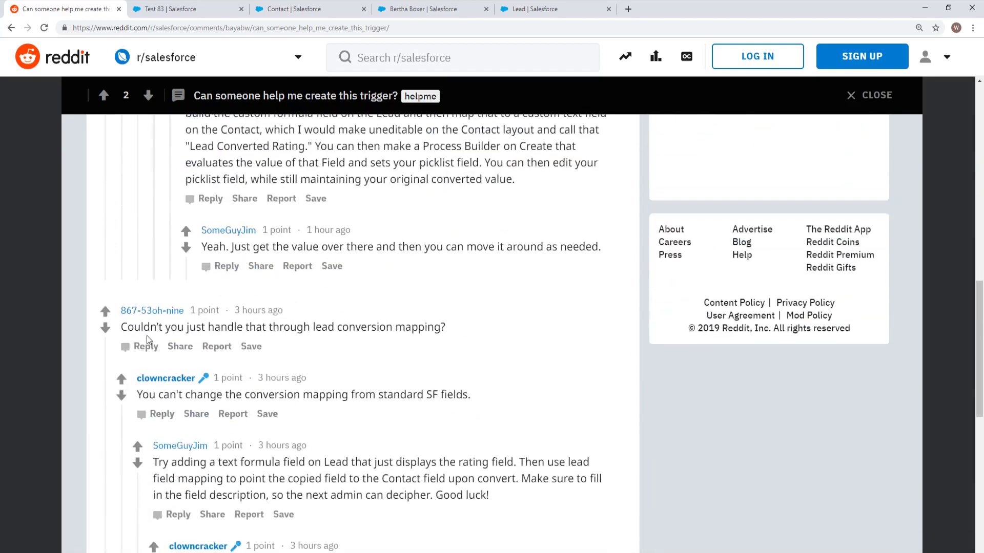
Read the Reddit comment proposing lead conversion mapping and the reply about standard Salesforce fields
left_click_drag(135, 327, 267, 326)
left_click(317, 324)
left_click_drag(134, 328, 377, 328)
scroll(304, 258, "down", 3)
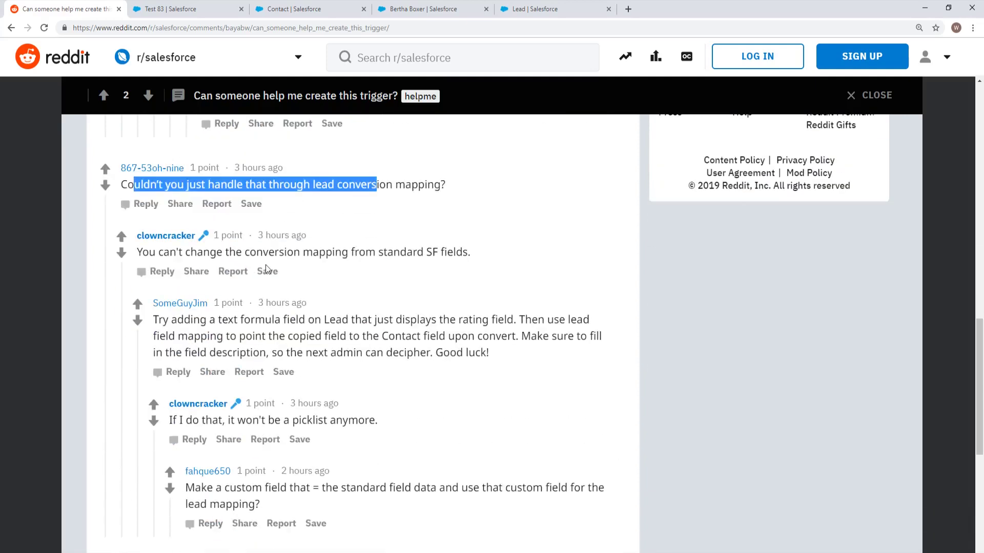
left_click(136, 169)
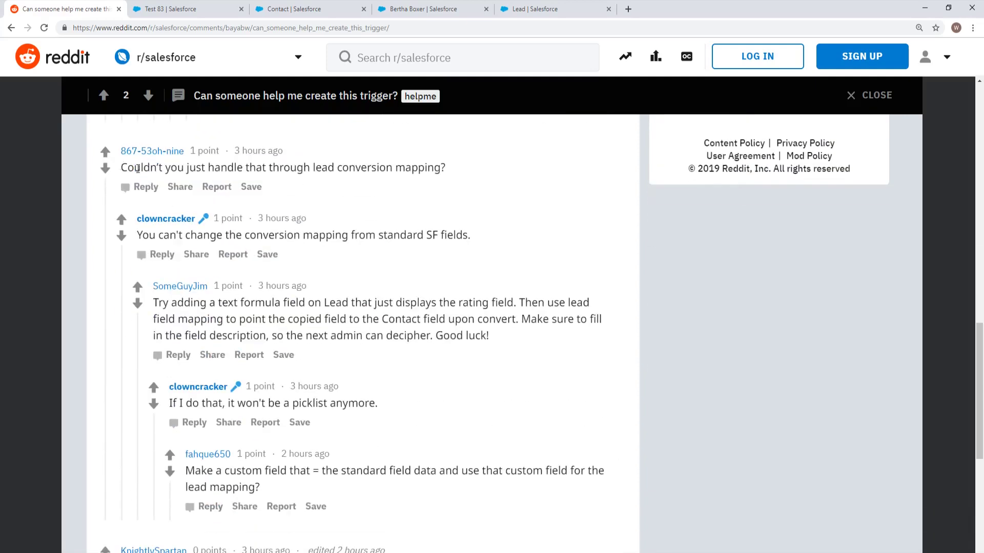
left_click_drag(171, 168, 330, 176)
left_click(340, 171)
scroll(296, 268, "down", 4)
scroll(259, 199, "up", 2)
Read the suggestions about a text formula field on Lead and a custom field for the lead mapping
left_click_drag(153, 196, 304, 212)
left_click(343, 213)
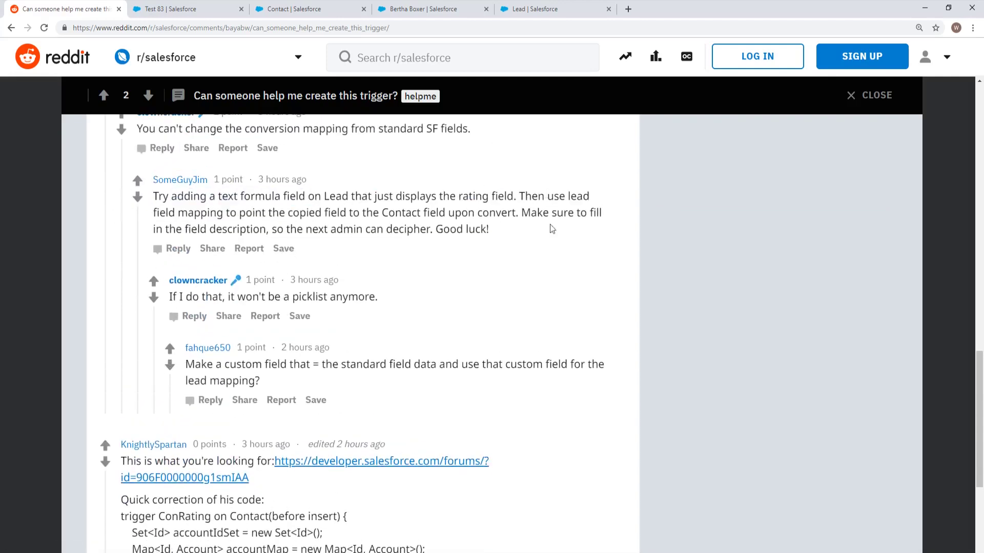
left_click_drag(226, 229, 325, 230)
left_click(395, 226)
left_click(345, 234)
scroll(275, 318, "down", 1)
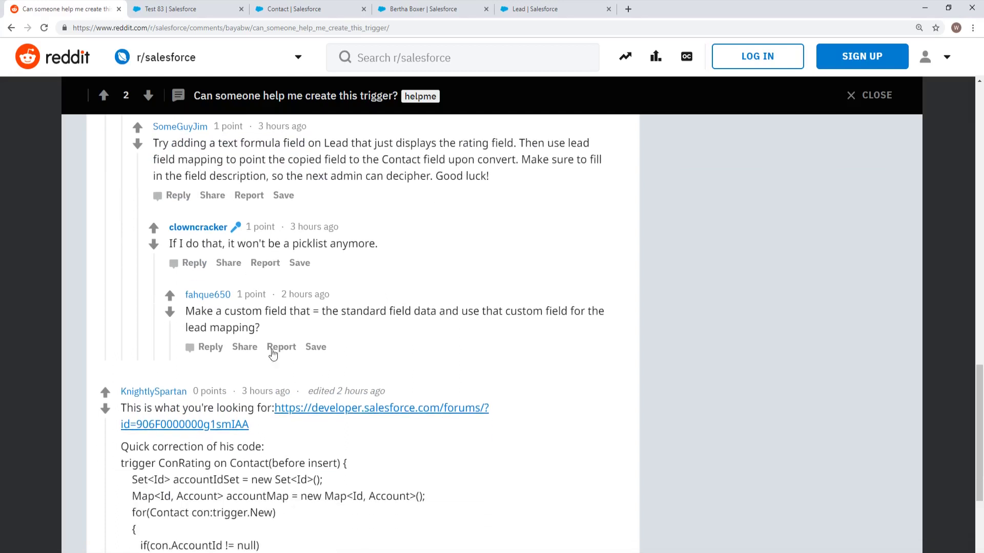
scroll(281, 263, "up", 12)
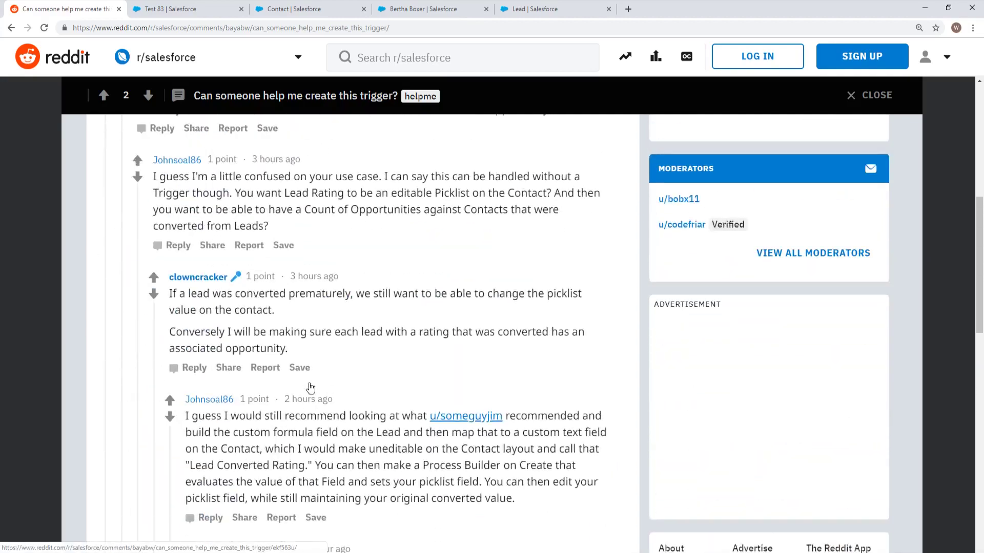
Switch to the Salesforce Sales app's Leads, show the All Open Leads list view and pin it
left_click(195, 8)
left_click(307, 9)
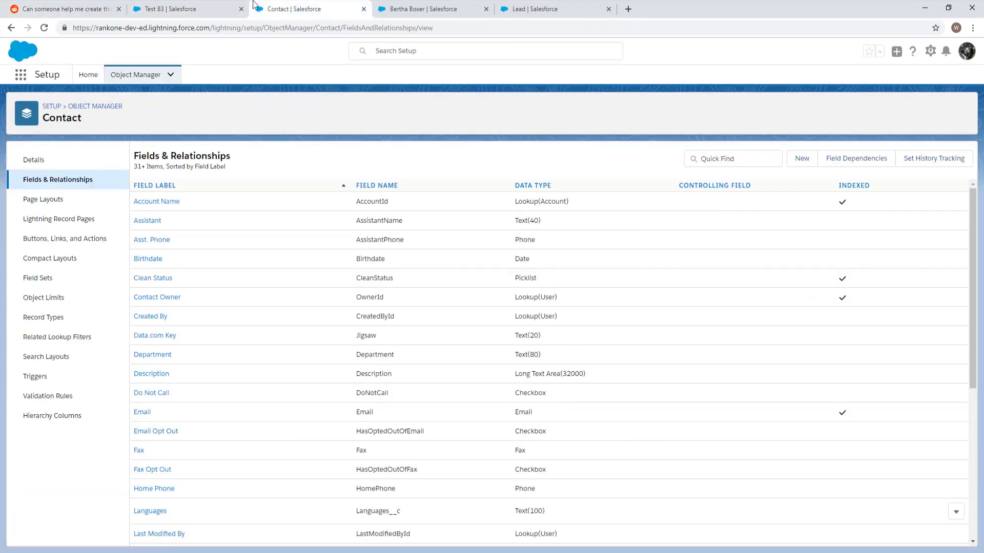
left_click(215, 9)
left_click(317, 7)
left_click(453, 11)
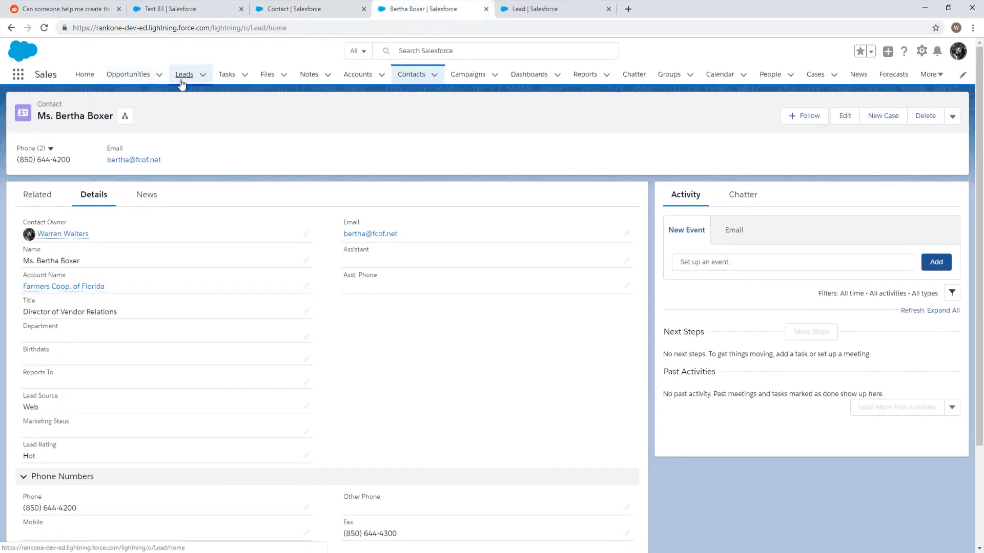
left_click(184, 74)
left_click(97, 117)
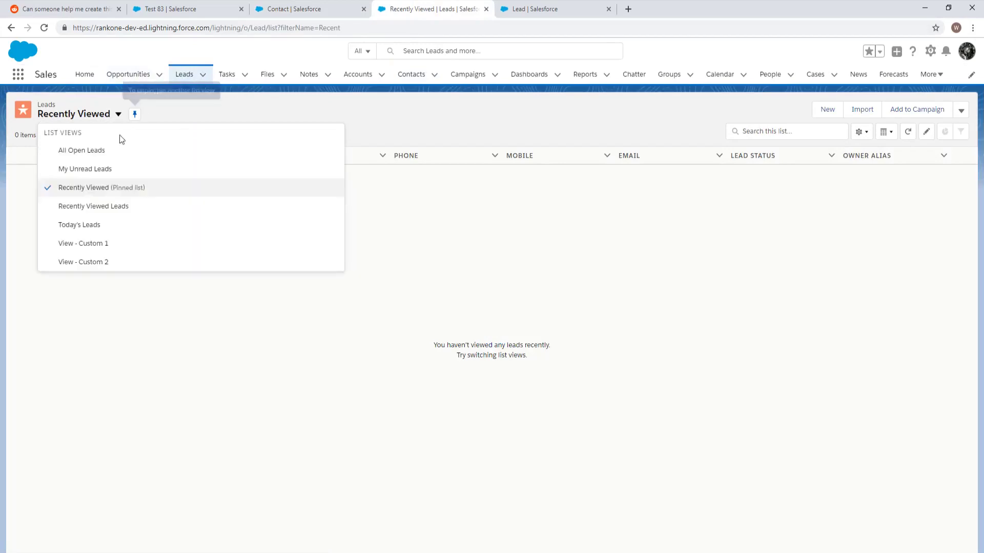
left_click(85, 150)
left_click(128, 115)
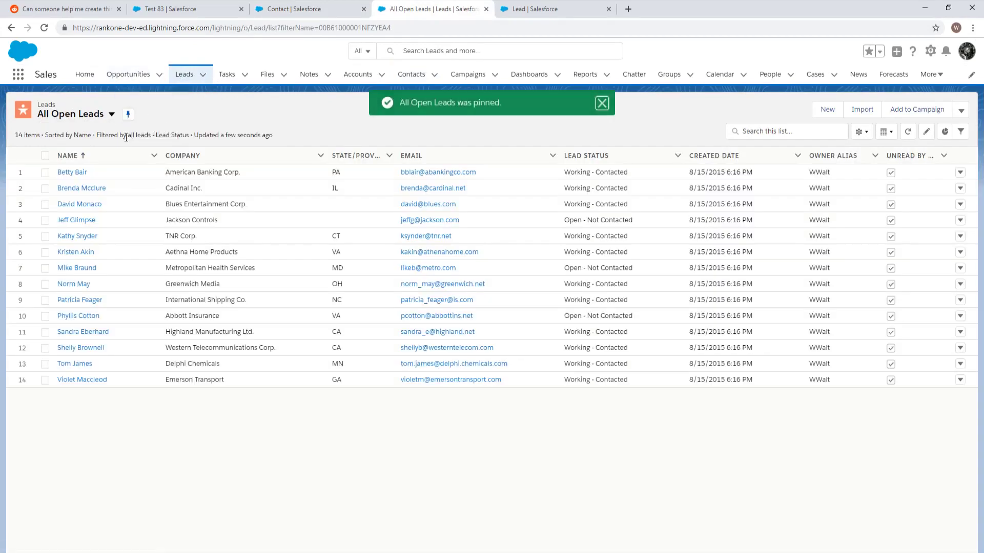
Open the American Banking Corp. lead's details, set its Rating to Warm and save the record
left_click(76, 172)
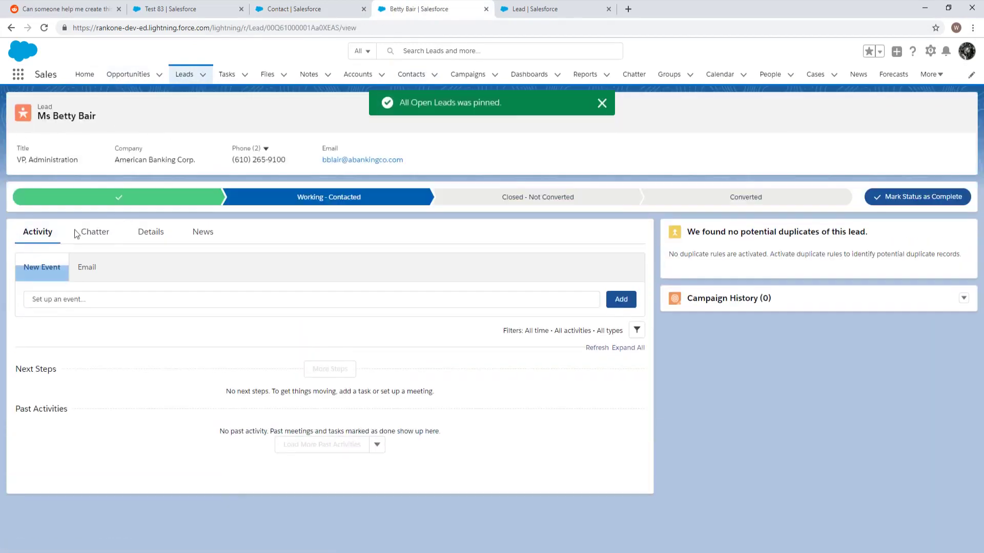
left_click(134, 239)
scroll(39, 288, "down", 2)
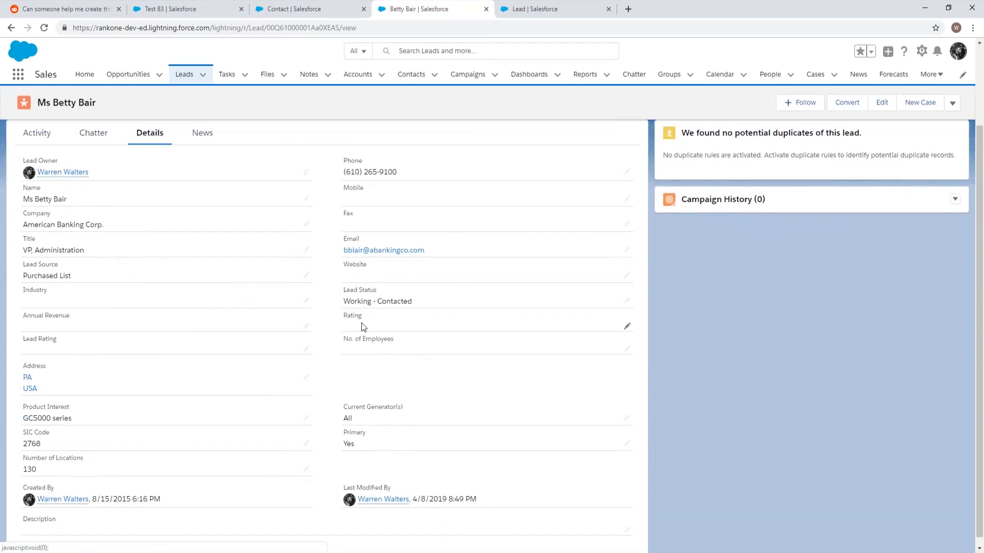
double_click(365, 326)
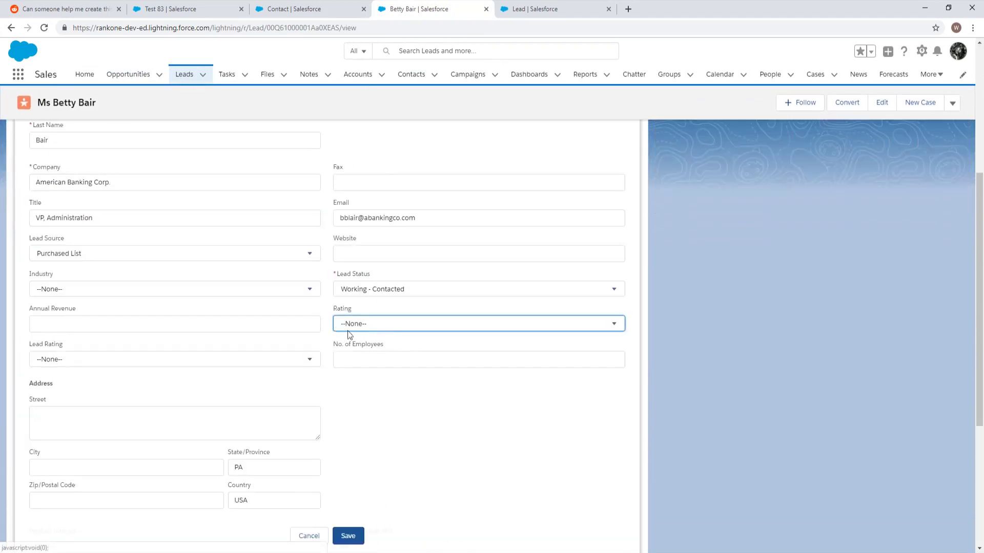
left_click(364, 333)
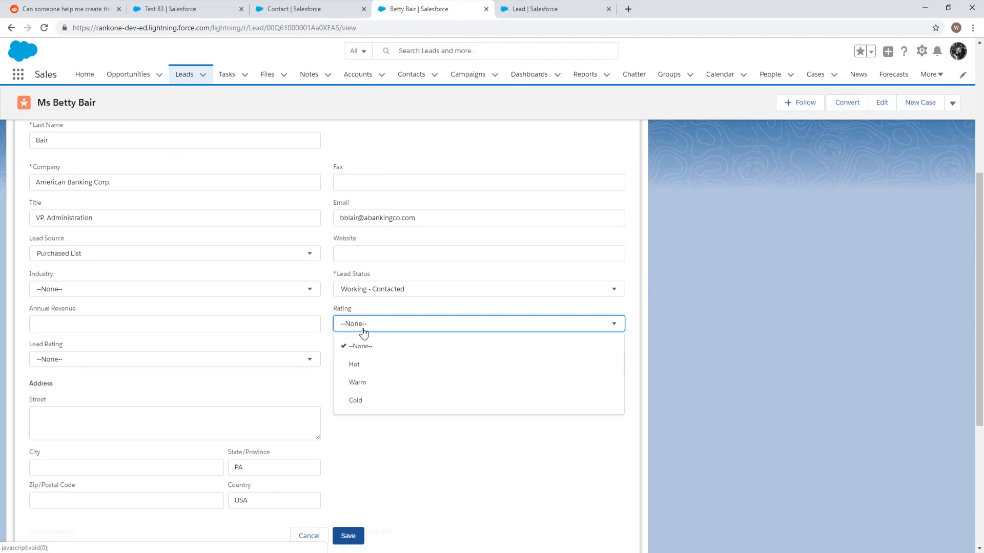
left_click(358, 383)
key("Return")
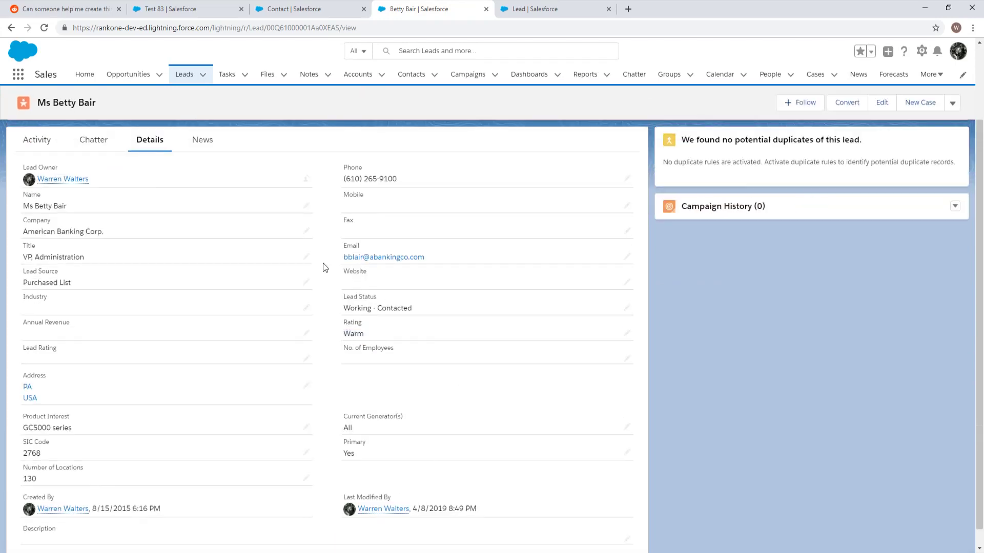
Set the American Banking Corp. lead's Lead Rating to Warm and save the record
double_click(44, 354)
double_click(237, 358)
left_click(184, 361)
left_click(75, 413)
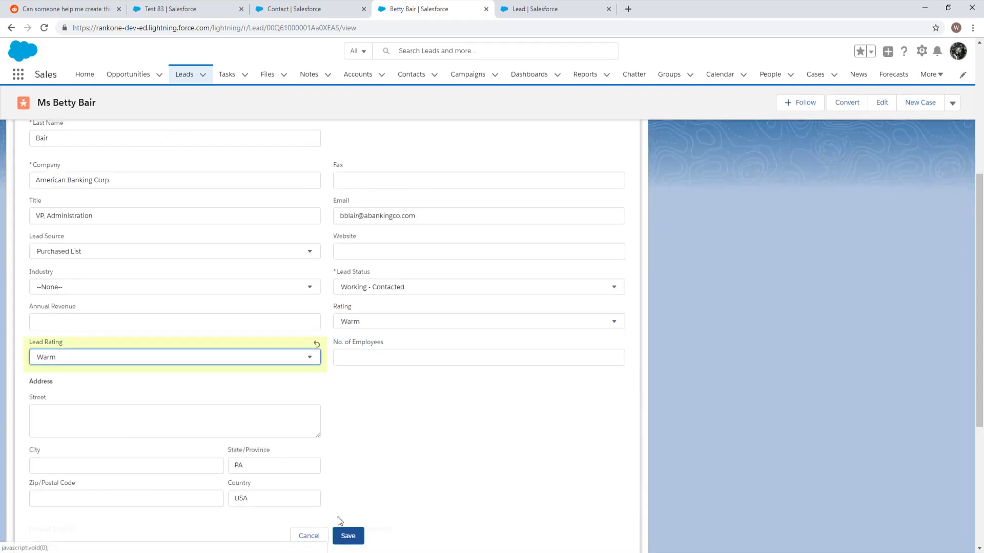
left_click(359, 535)
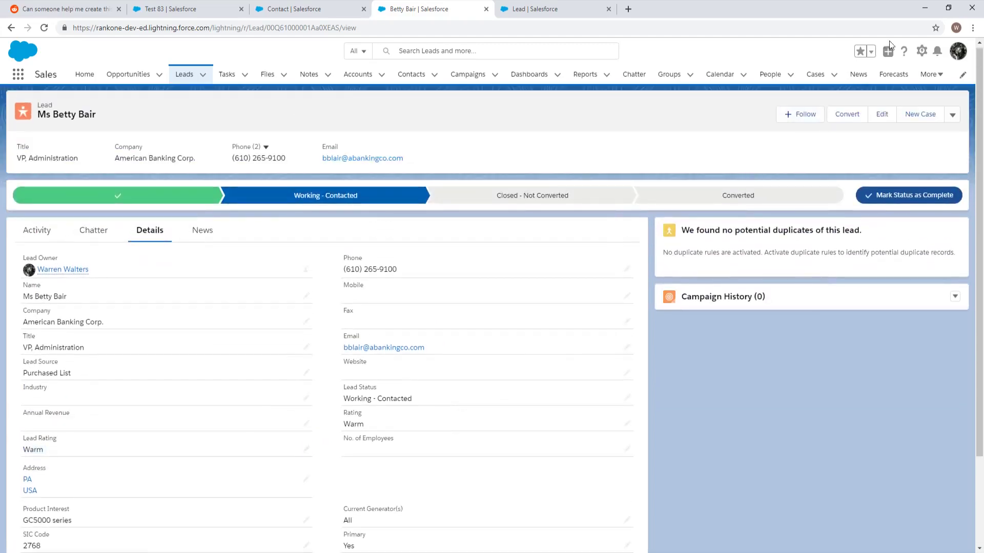
Find Workflow Rules in Setup by searching for "workflow" and open its page
left_click(543, 9)
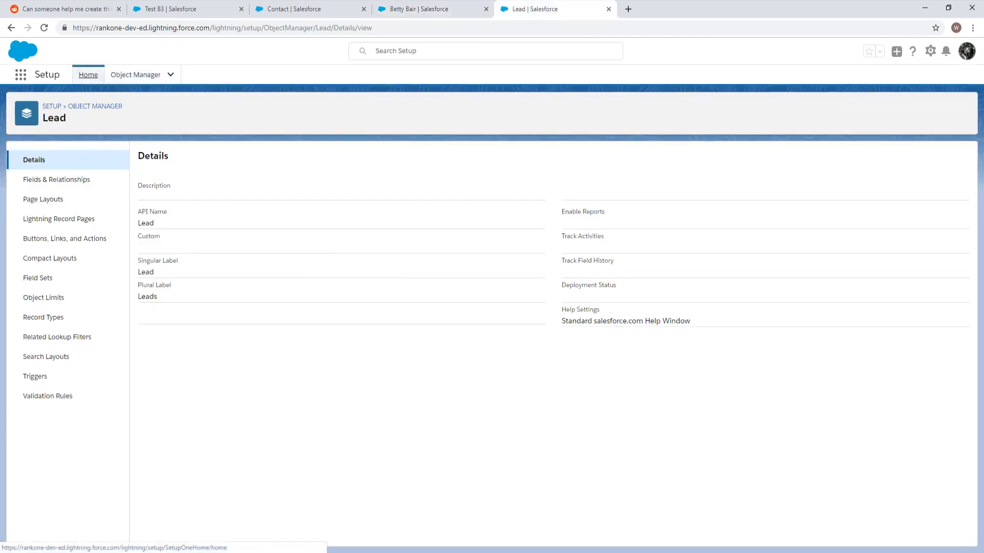
left_click(89, 74)
left_click(82, 95)
type("workflow")
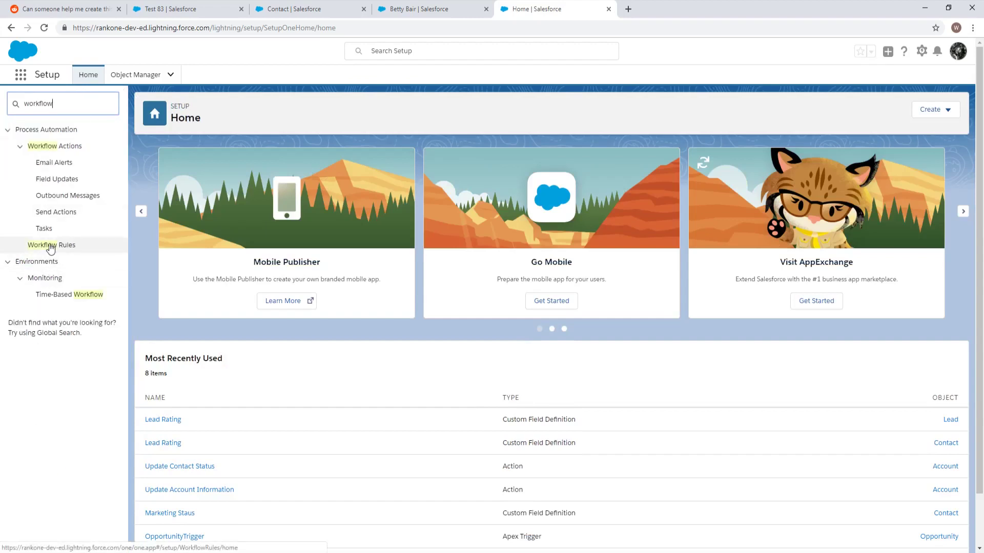
left_click(50, 245)
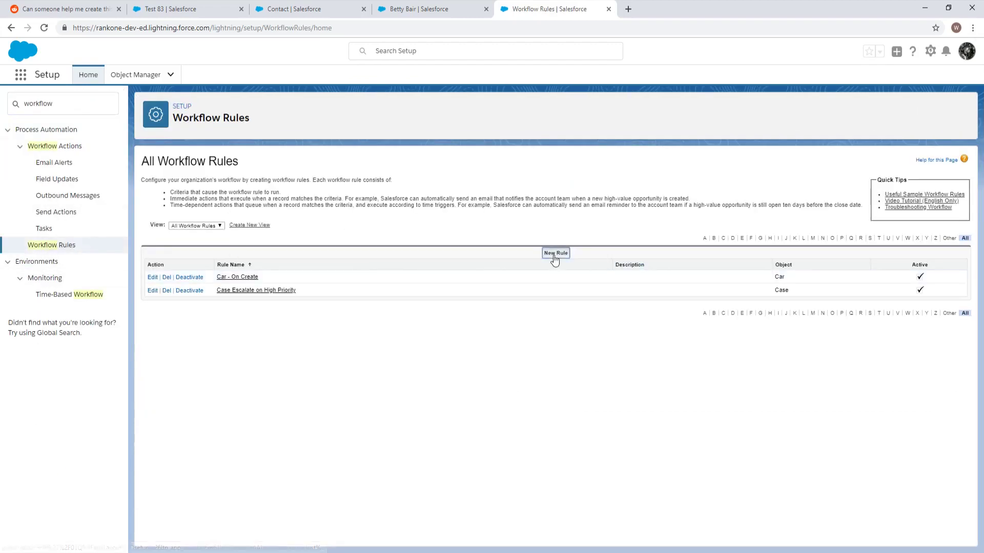
Create a new workflow rule for the Lead object and proceed to its configuration
left_click(552, 254)
left_click(331, 254)
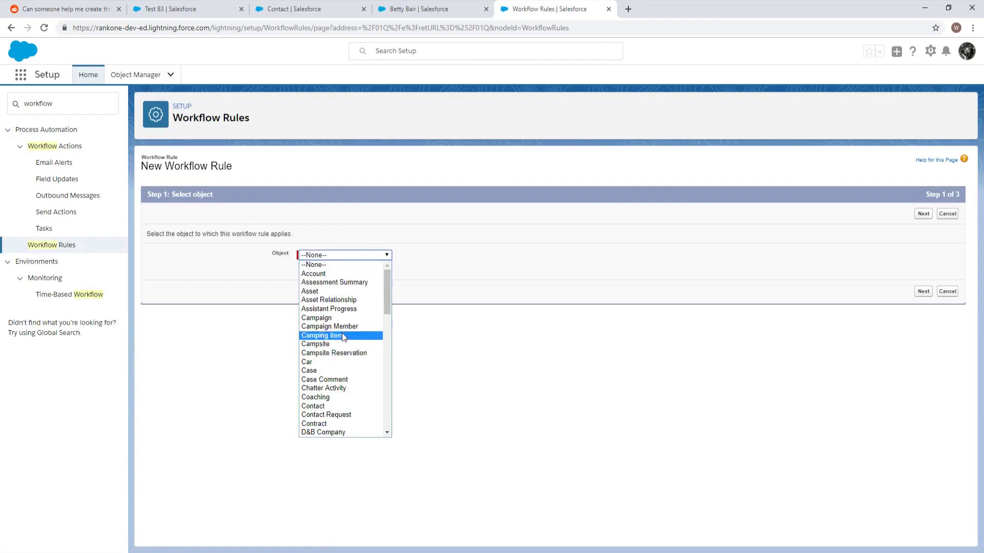
scroll(331, 305, "down", 10)
scroll(331, 305, "down", 1)
scroll(331, 305, "up", 5)
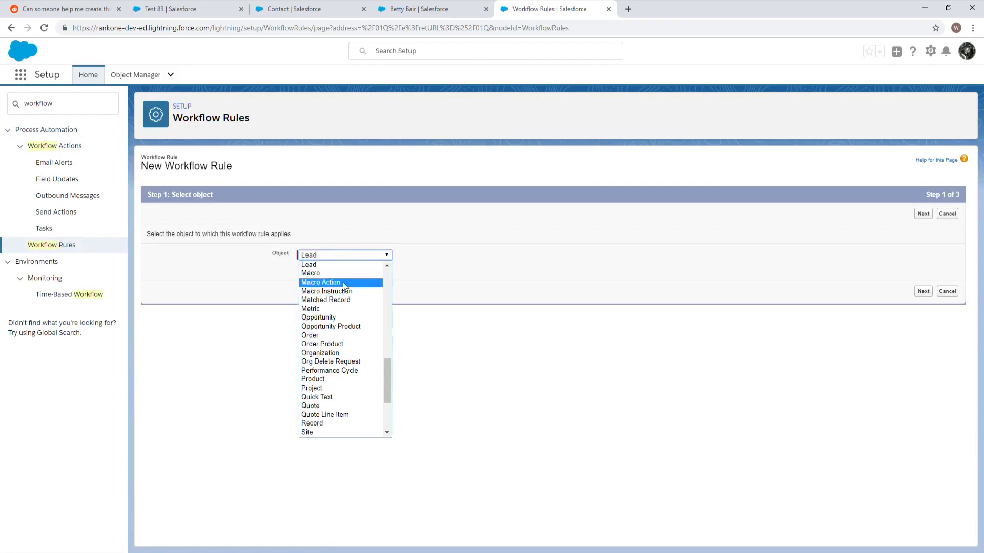
left_click(310, 267)
left_click(923, 214)
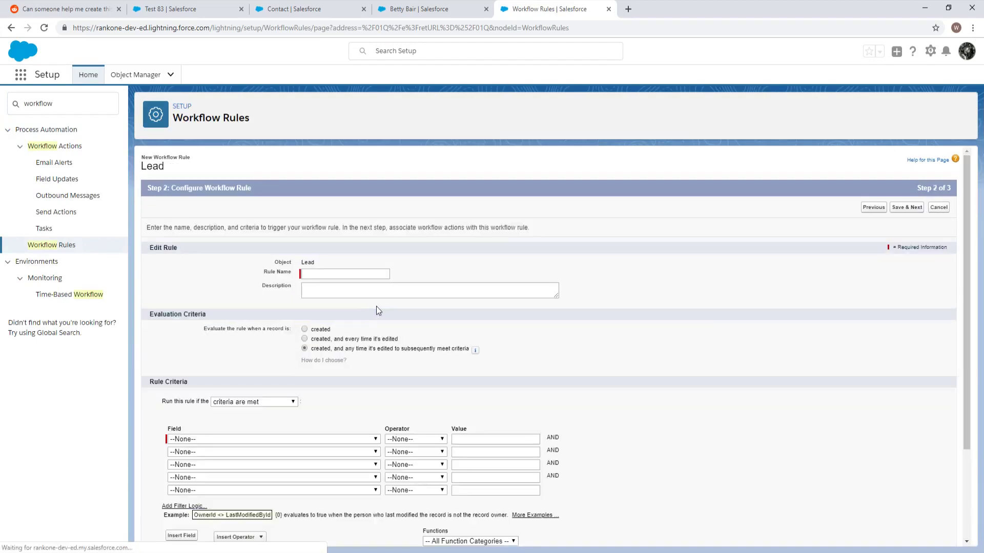
Evaluate the rule when a record is created, and every time it's edited, and run it if the formula evaluates to true
left_click(322, 339)
left_click(355, 370)
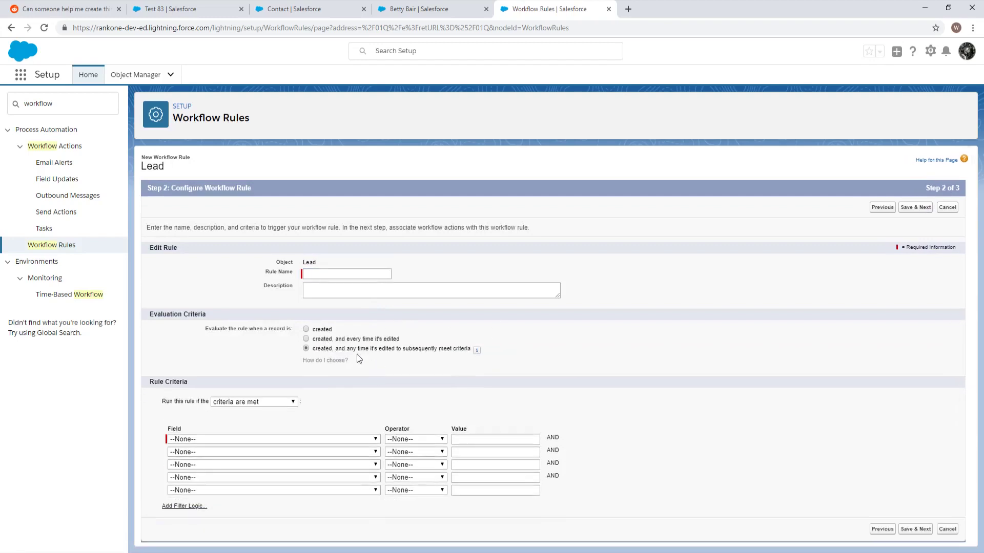
left_click(334, 339)
scroll(415, 354, "down", 1)
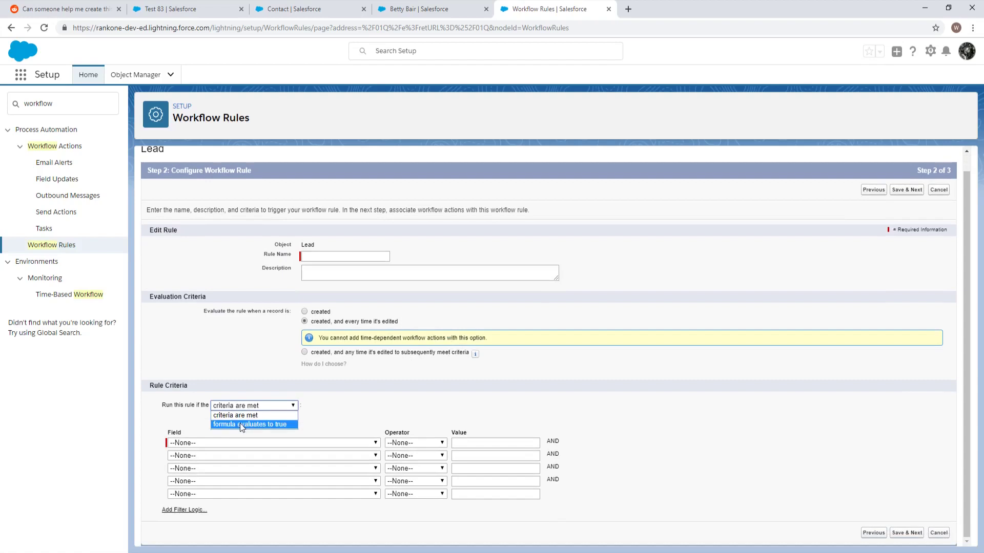
left_click(240, 424)
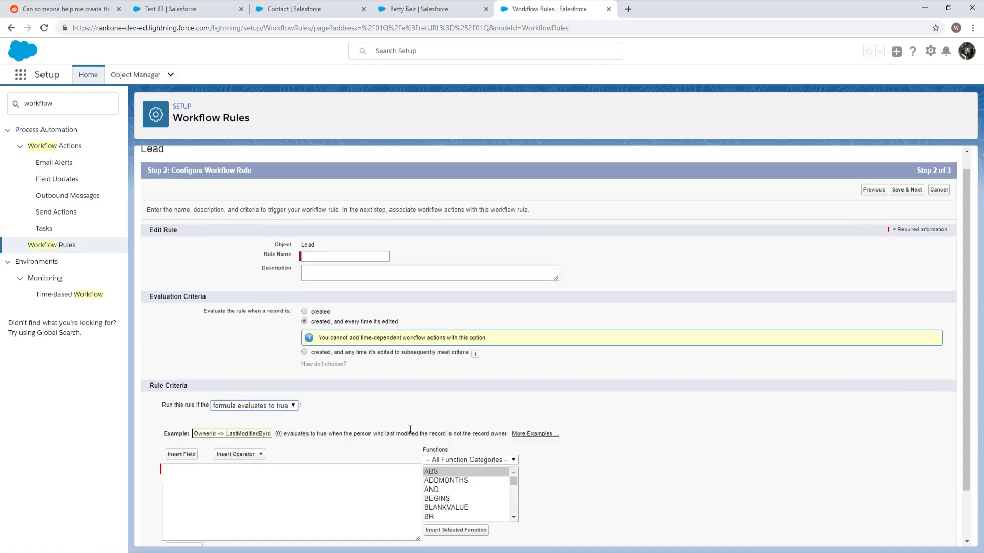
Enter ISCHANGE(Rating) as the rule formula and set evaluation to created, and any time it's edited to subsequently meet criteria
scroll(213, 458, "down", 1)
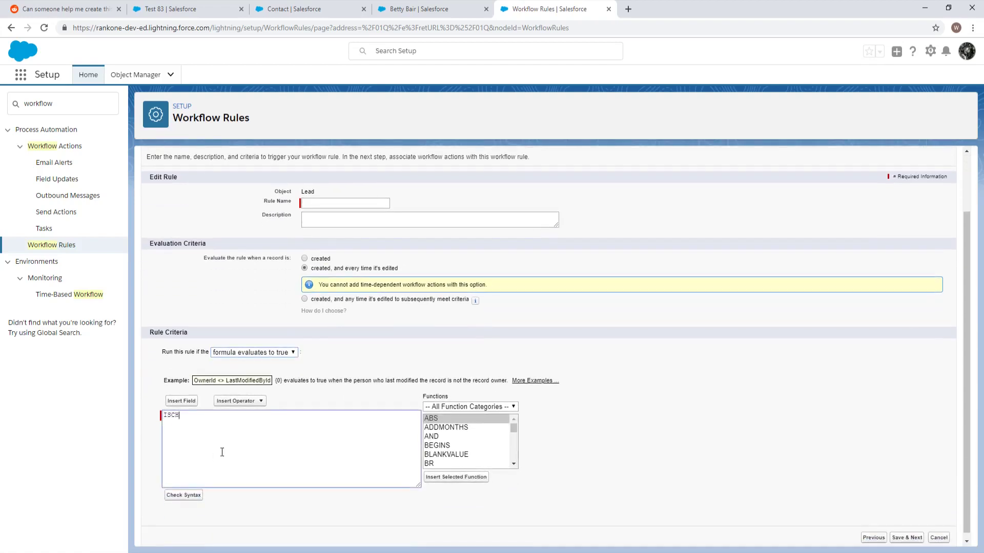
type("ANGE()")
left_click(304, 299)
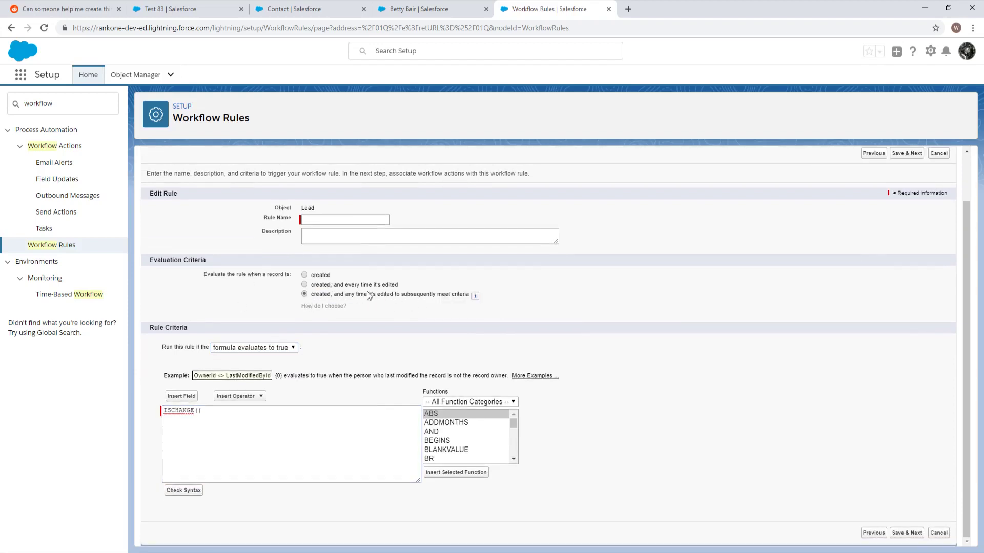
left_click(197, 412)
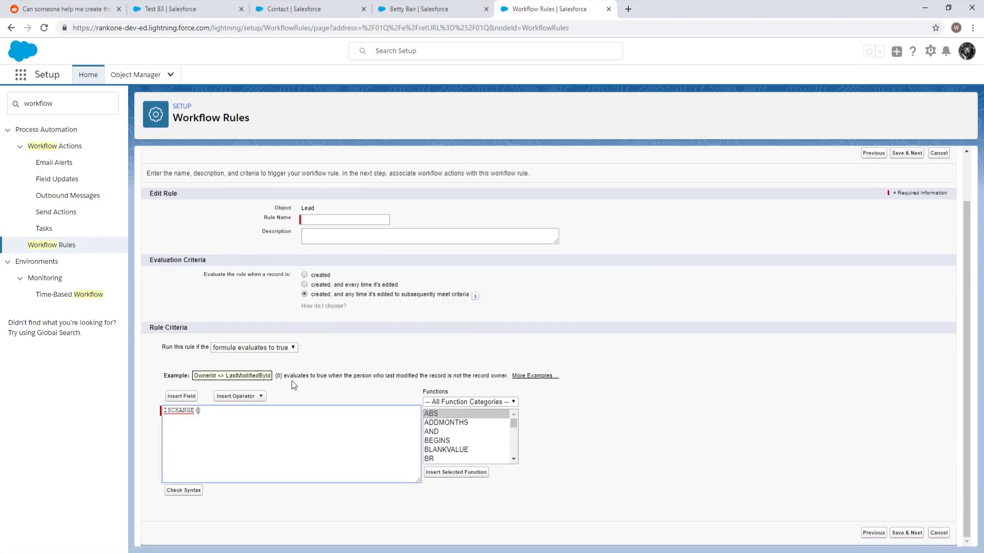
type("Rating")
Look up the Rating and Lead Rating fields among the Lead fields available for insertion in the formula
left_click(182, 396)
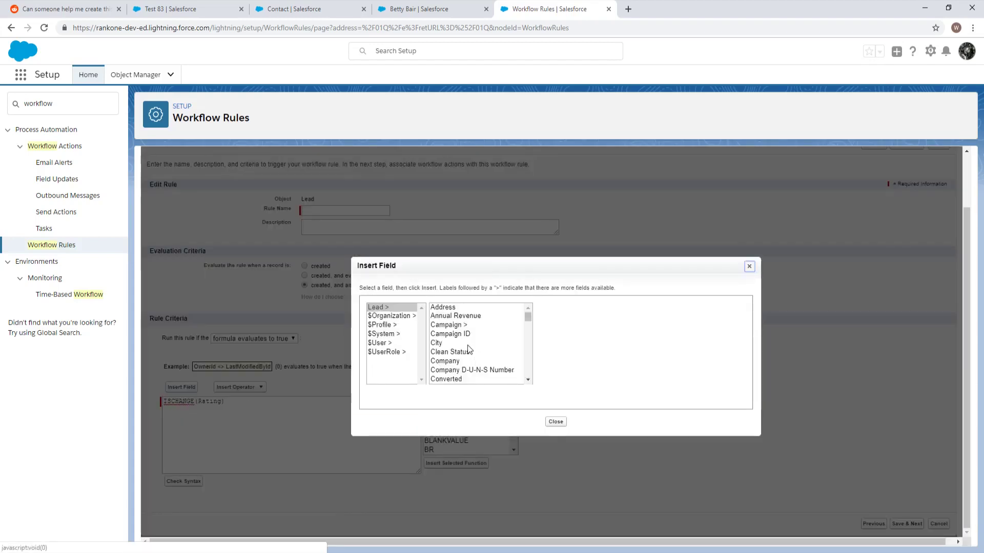
left_click(468, 352)
key("r")
scroll(468, 348, "down", 3)
scroll(468, 345, "up", 2)
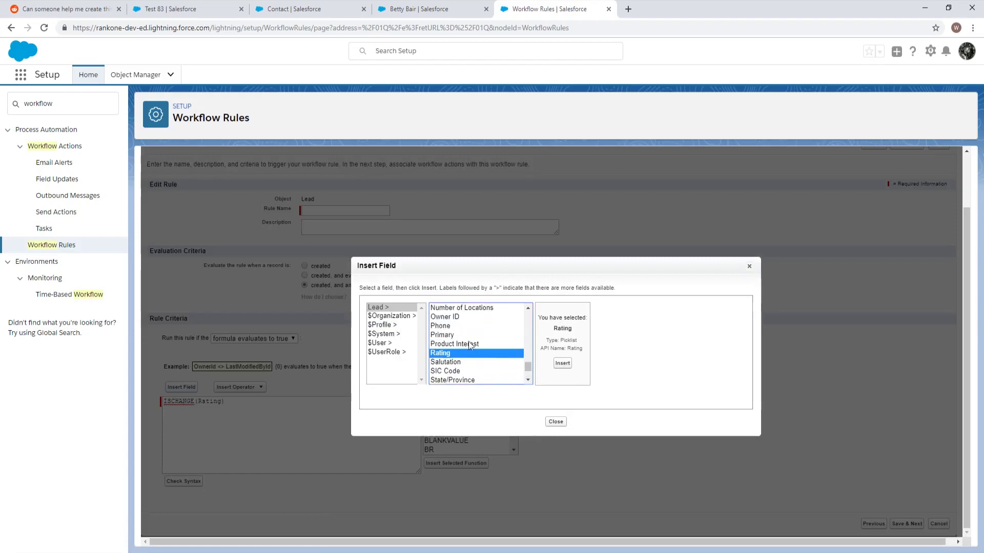
scroll(456, 352, "up", 1)
left_click(456, 351)
key("l")
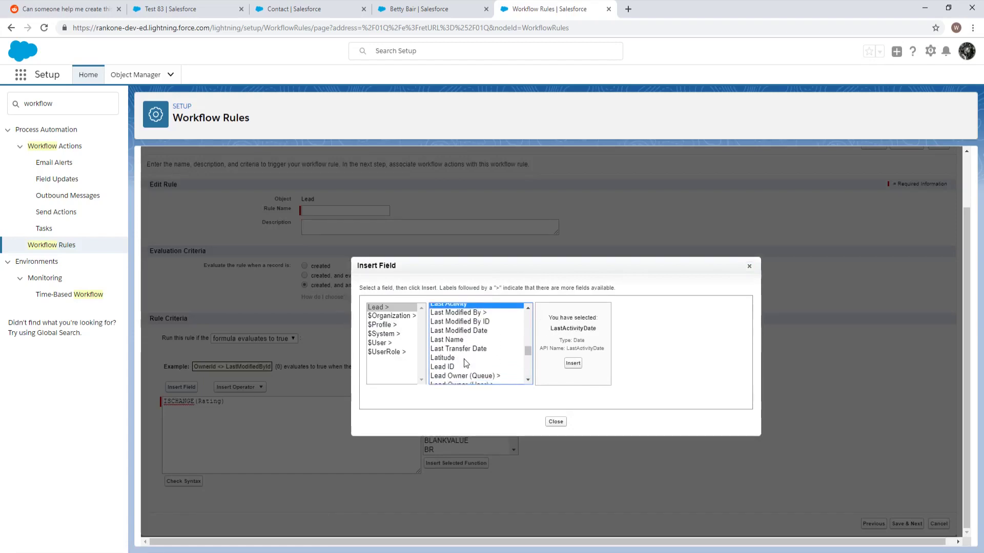
scroll(463, 359, "down", 2)
left_click(463, 344)
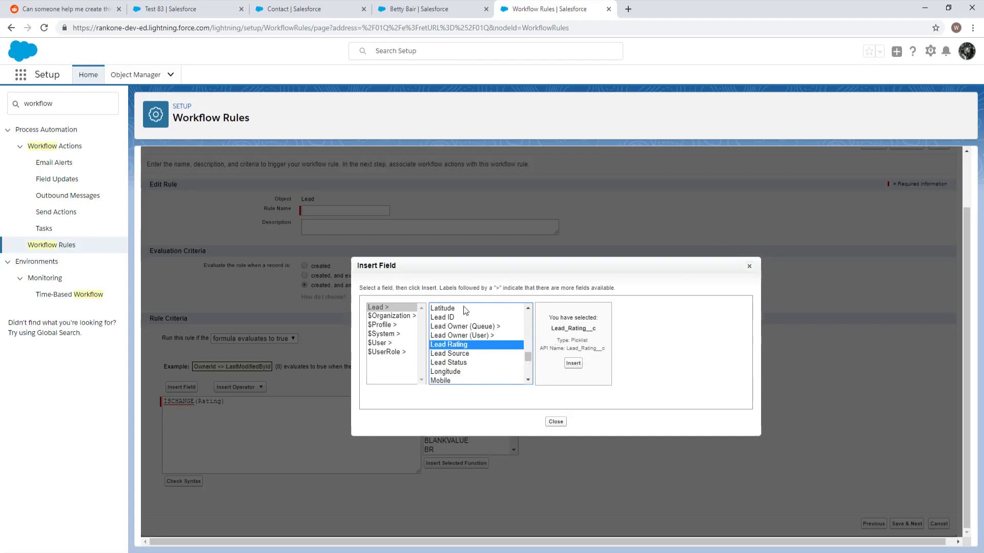
Check Rating and Lead Rating on the lead record, then return to the workflow rule and dismiss field insertion
left_click(425, 9)
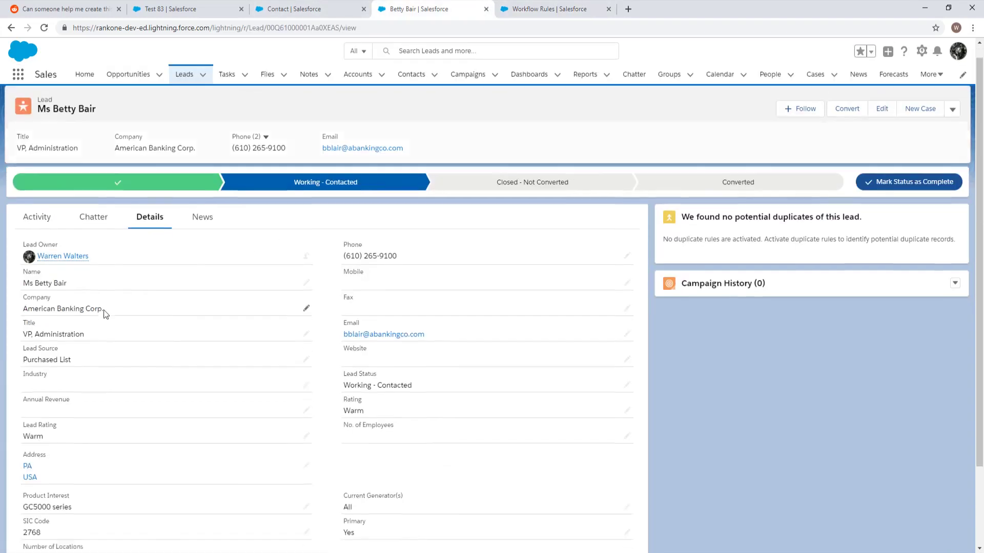
scroll(103, 310, "down", 2)
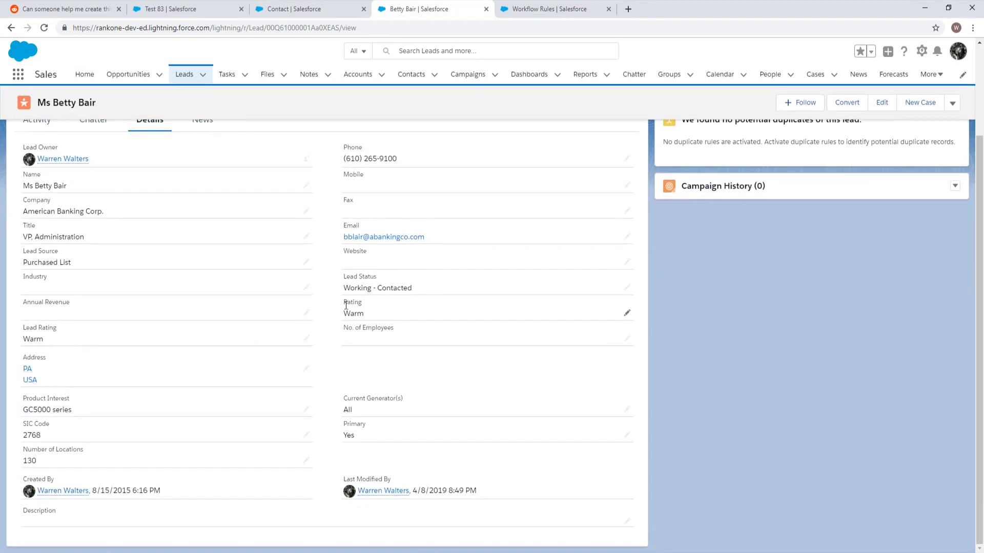
left_click(557, 4)
left_click(749, 264)
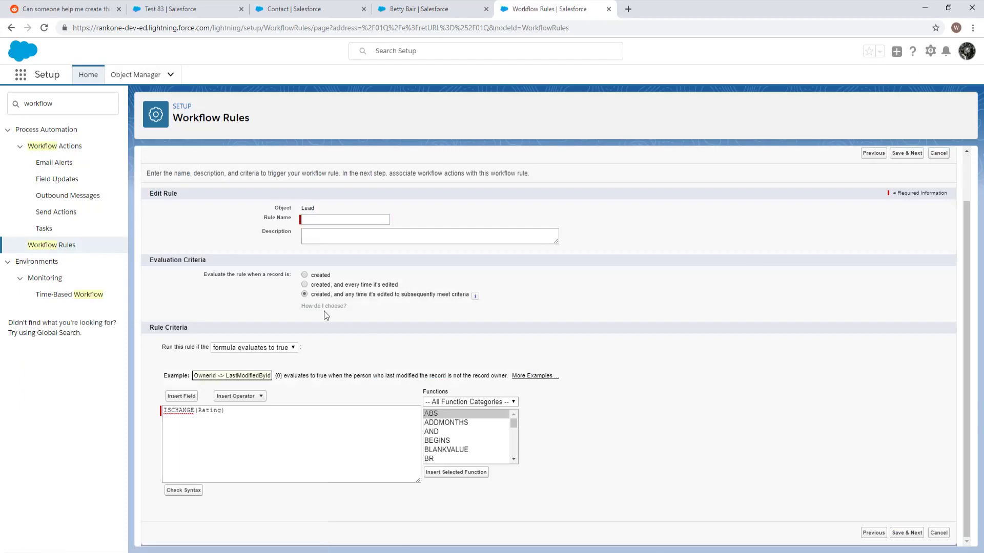
Name the workflow rule "Lead - Onchange Rating" and try to save it
left_click(328, 218)
type("Lead")
type("- Onchange S Rating")
left_click(341, 237)
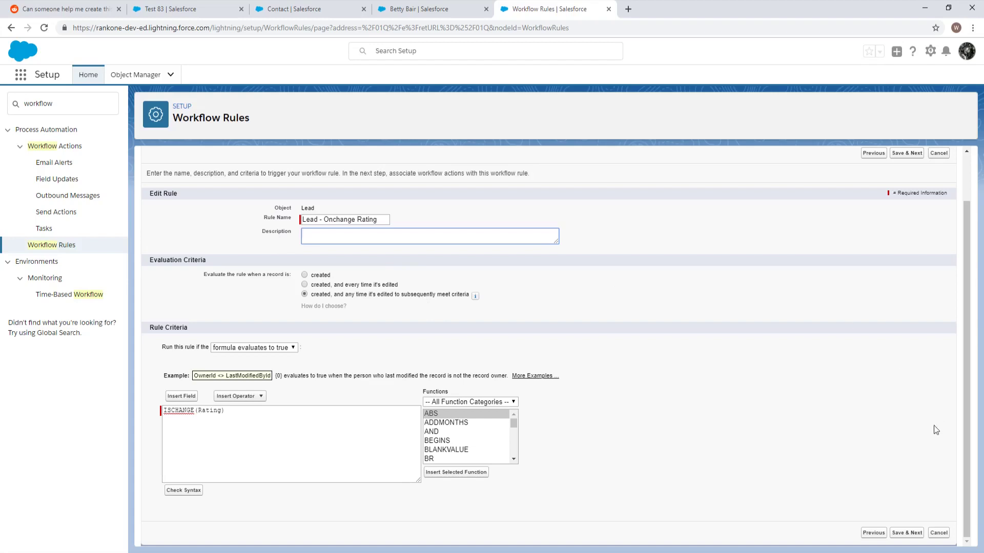
left_click(906, 154)
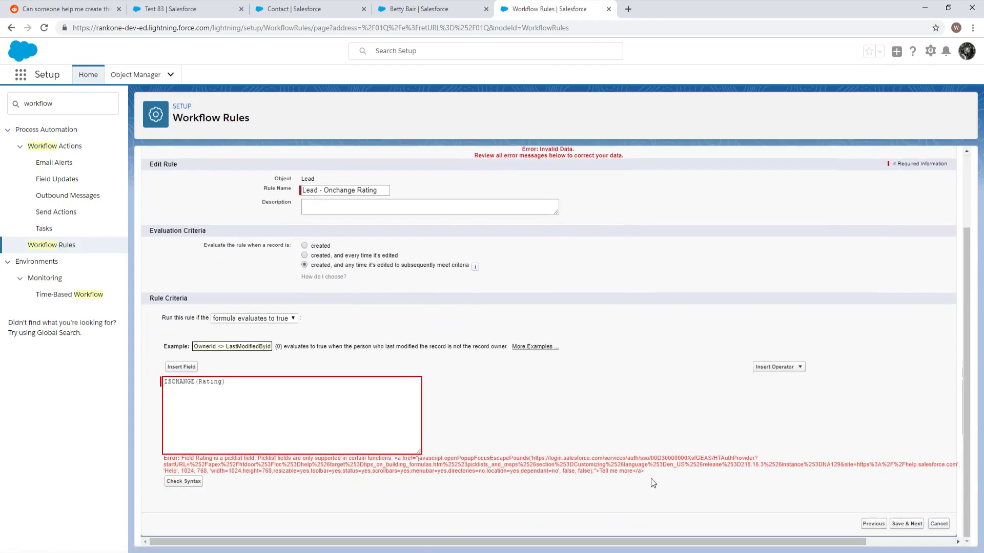
Try wrapping Rating in TEXT() in the rule formula and save the rule again
left_click_drag(654, 483, 316, 484)
left_click(315, 484)
left_click(198, 382)
type("TEXT(")
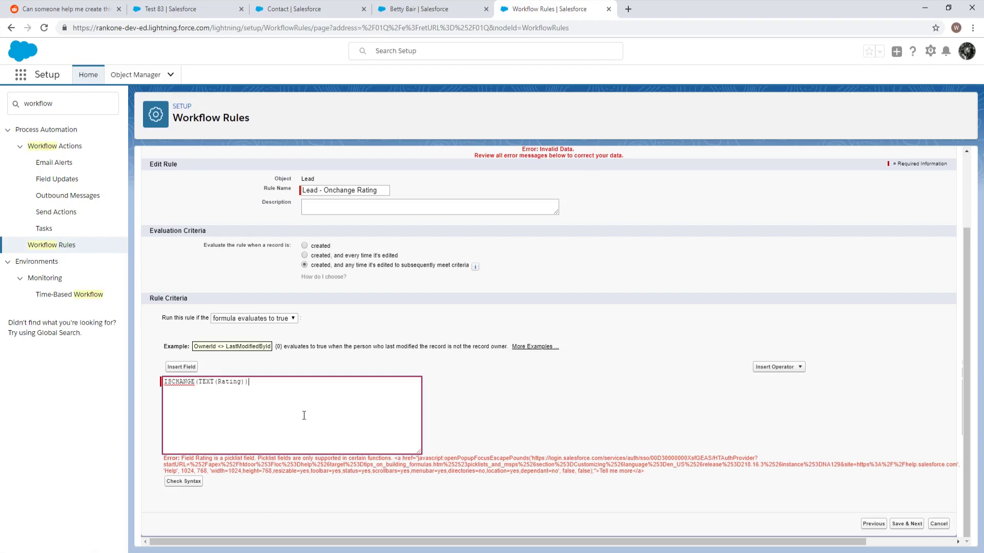
scroll(281, 477, "up", 2)
scroll(277, 467, "down", 1)
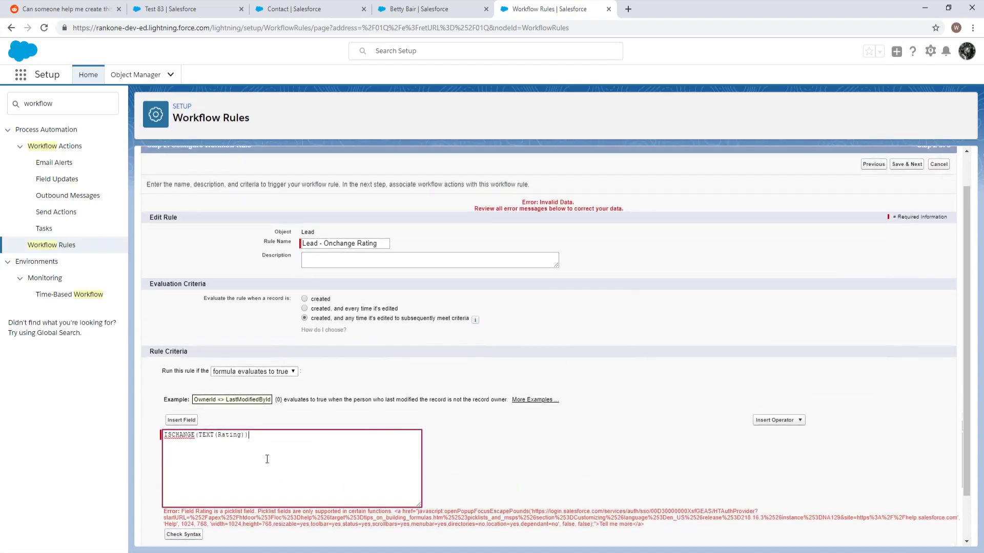
double_click(206, 435)
left_click(907, 164)
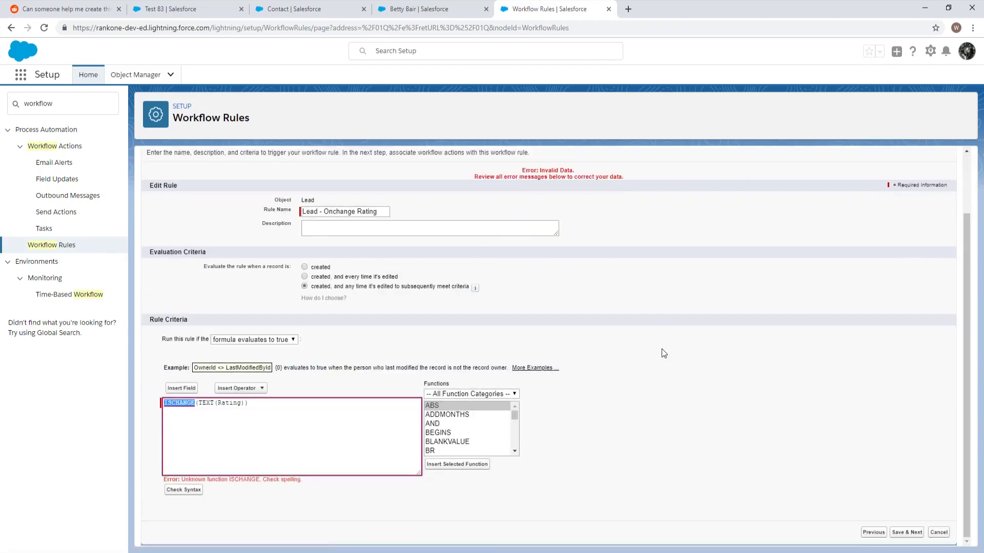
Correct the formula's function name to ISCHANGED and check the syntax
left_click(257, 429)
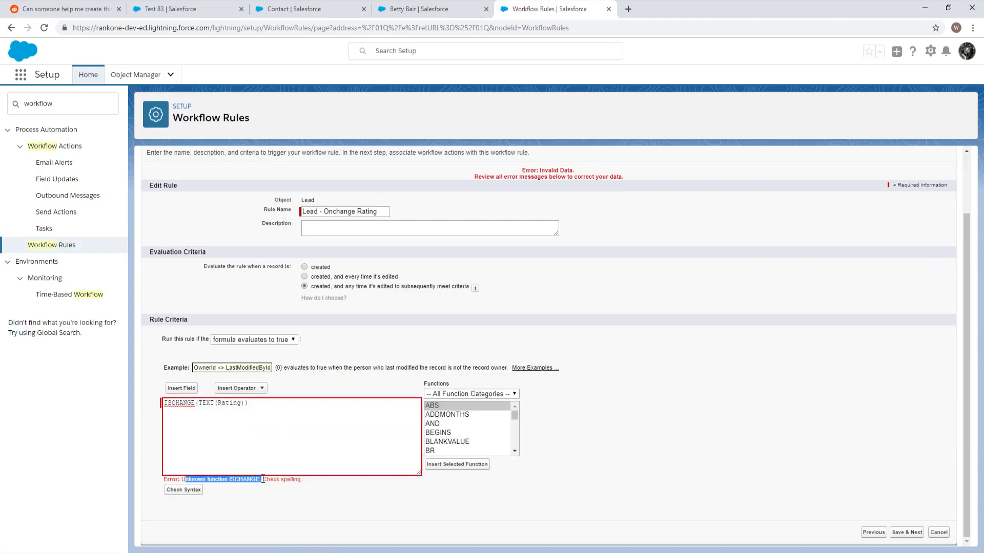
left_click(196, 405)
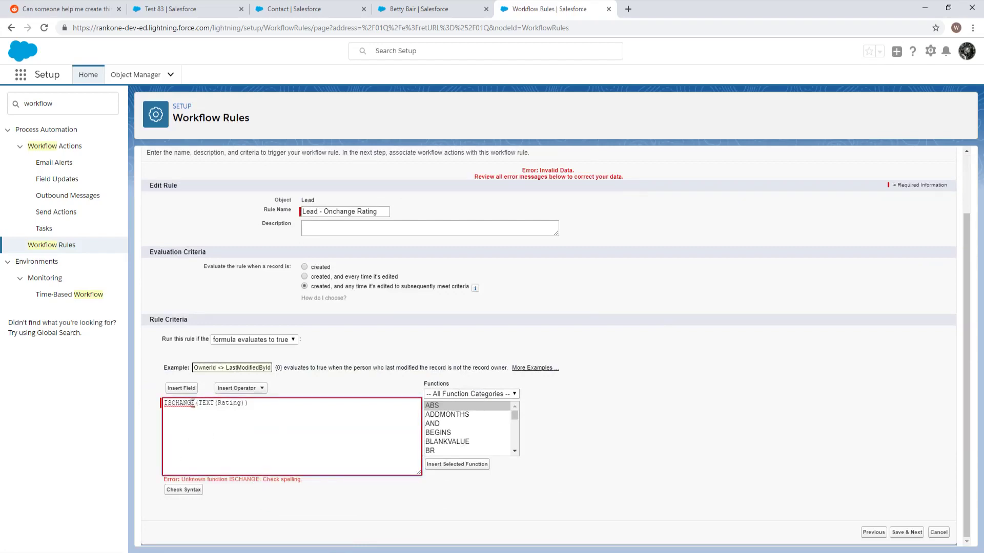
type("D")
left_click(183, 490)
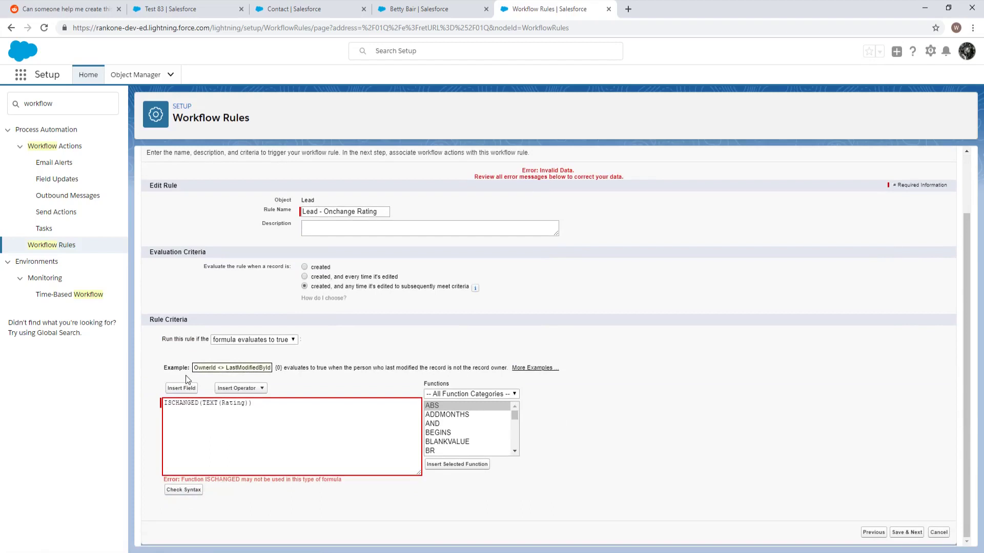
Look up the ISCHANGED function's description in the function list and retry saving the rule
left_click_drag(240, 497, 395, 481)
left_click(475, 426)
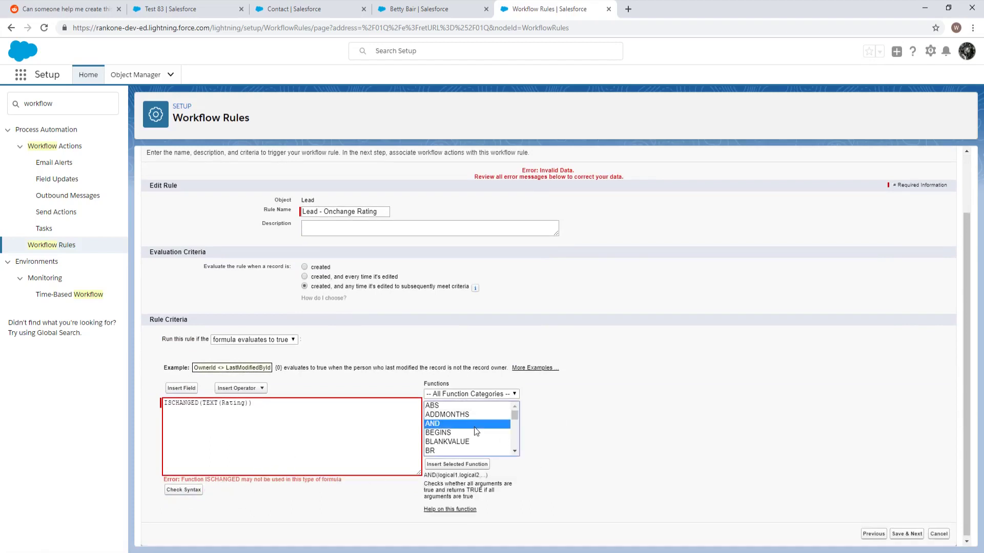
key("i")
scroll(472, 428, "down", 1)
scroll(471, 431, "down", 1)
left_click(471, 425)
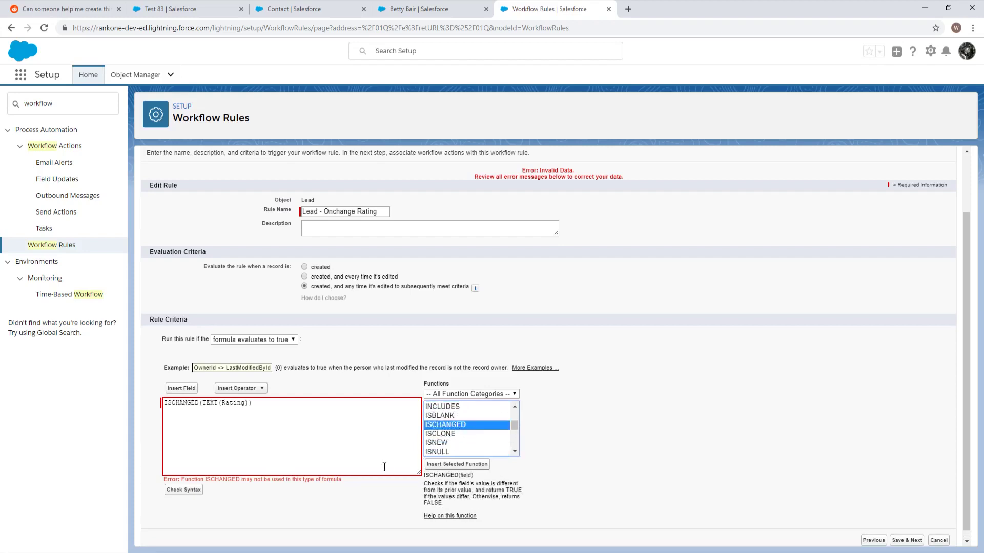
scroll(745, 370, "up", 2)
scroll(746, 328, "down", 2)
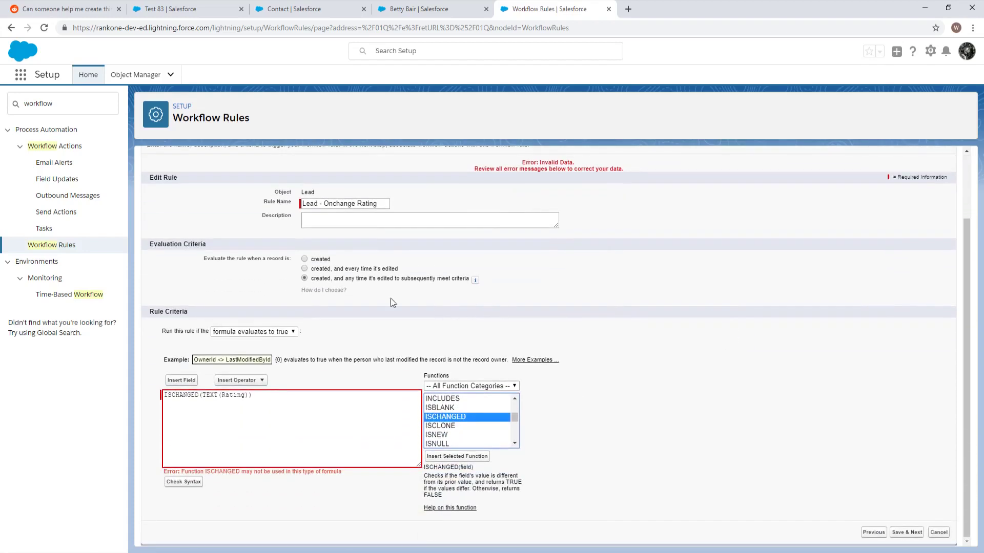
scroll(747, 283, "up", 2)
left_click(906, 204)
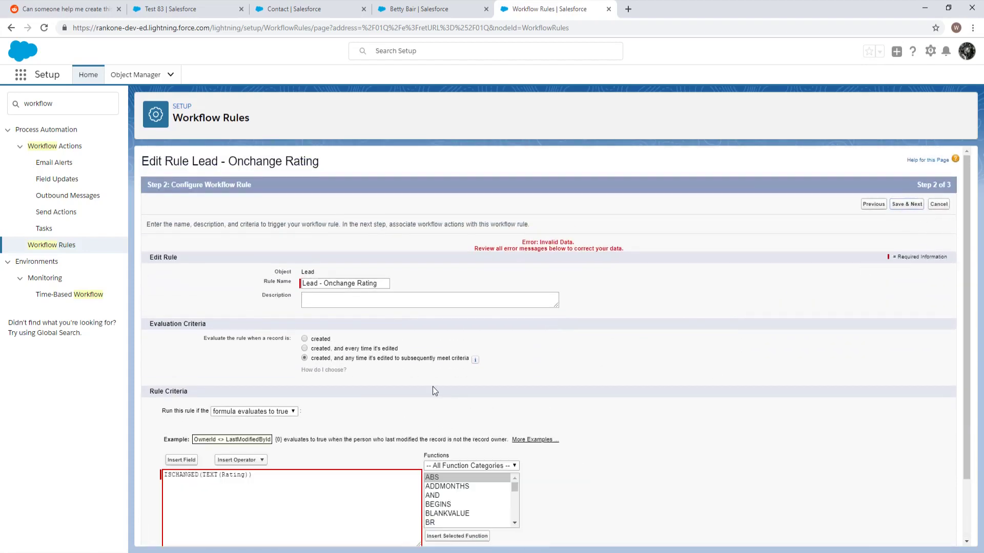
Set the evaluation criteria to created, and every time it's edited, and try saving the rule
scroll(434, 387, "down", 2)
left_click(318, 275)
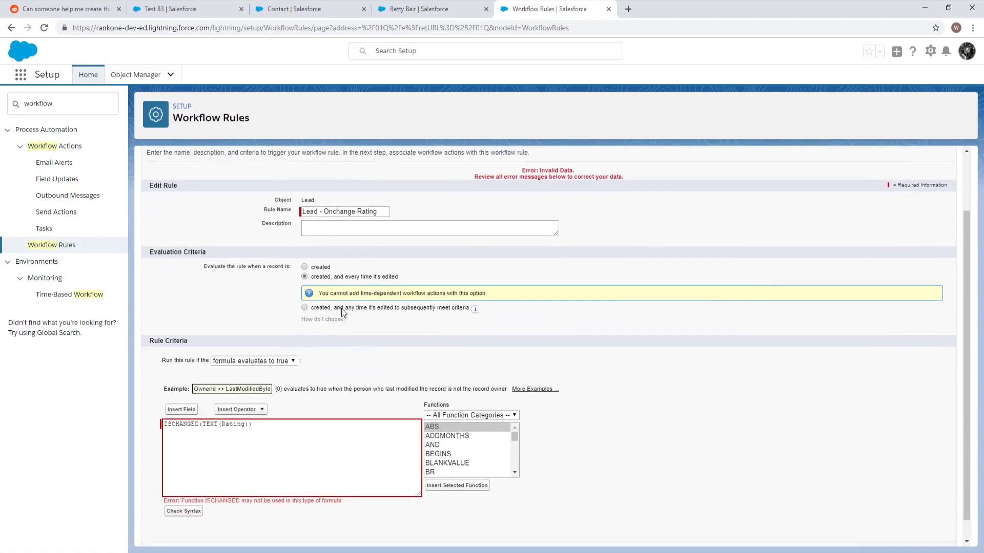
left_click_drag(334, 281, 382, 283)
left_click(544, 288)
scroll(880, 262, "up", 1)
scroll(877, 262, "up", 1)
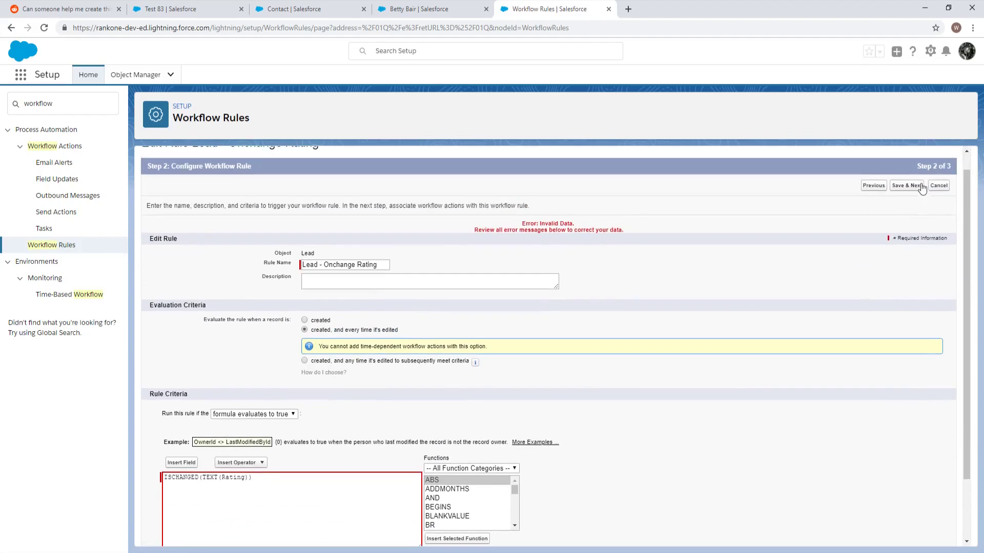
left_click(907, 184)
scroll(654, 353, "down", 3)
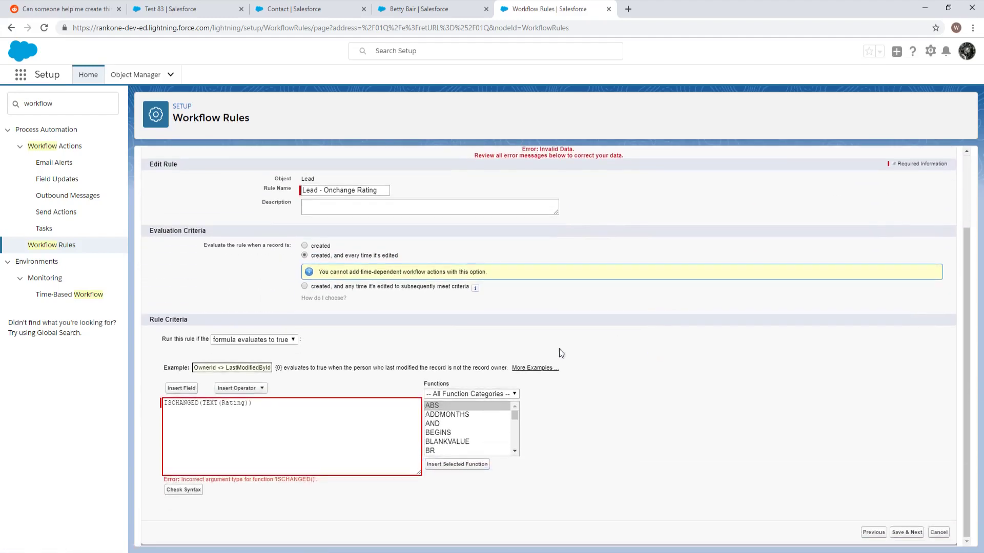
Remove the TEXT wrapper so the formula reads ISCHANGED(Rating), save the rule and finish without adding workflow actions
left_click_drag(201, 404, 220, 403)
key("BackSpace")
scroll(446, 381, "up", 2)
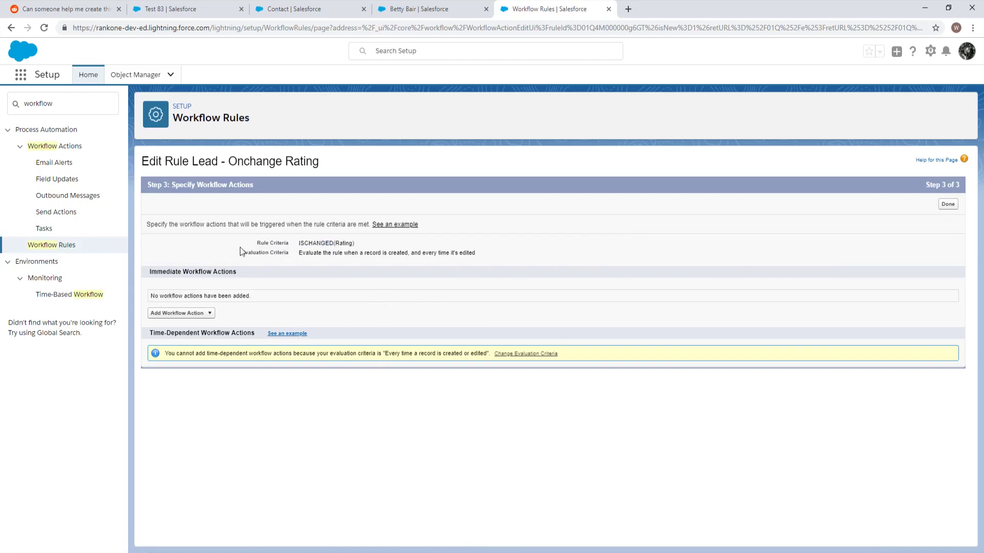
double_click(343, 244)
left_click(947, 205)
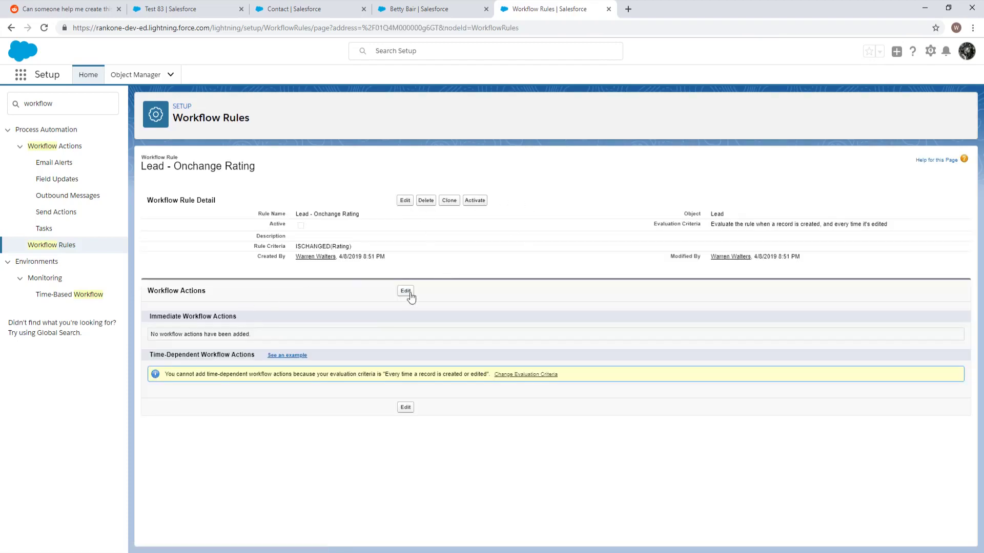
Add a new field update action to the rule, named "Lead - Rating = Lead Rating"
left_click(405, 291)
left_click(187, 313)
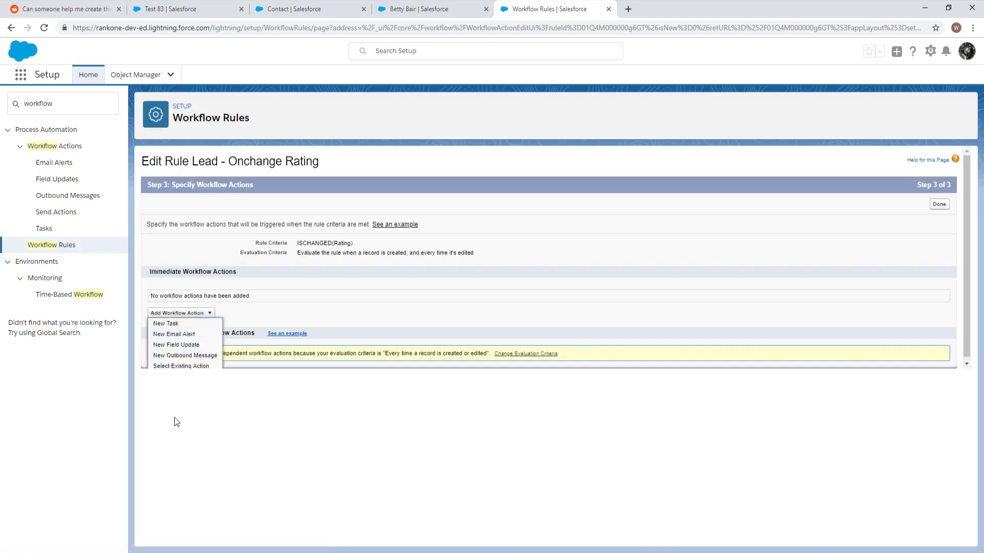
left_click(176, 345)
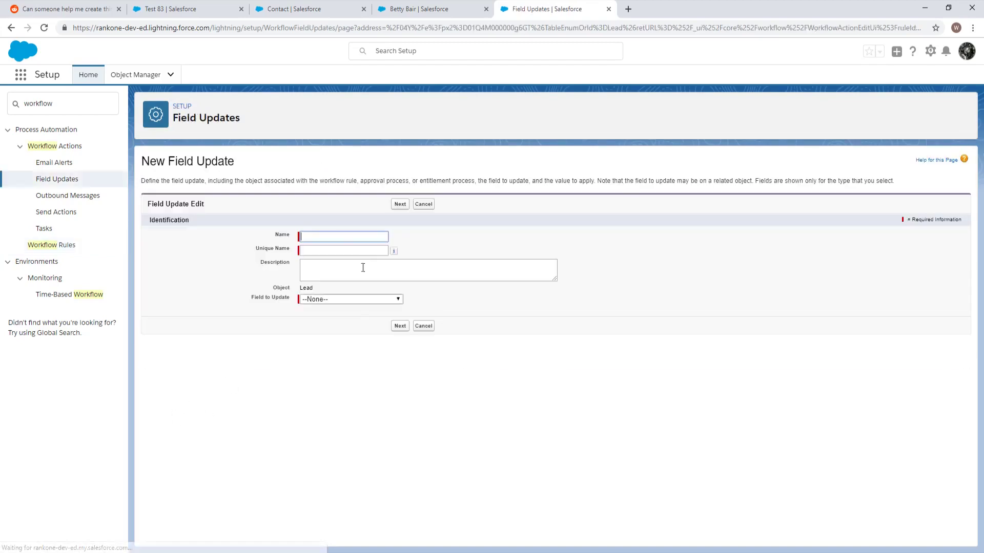
left_click(336, 236)
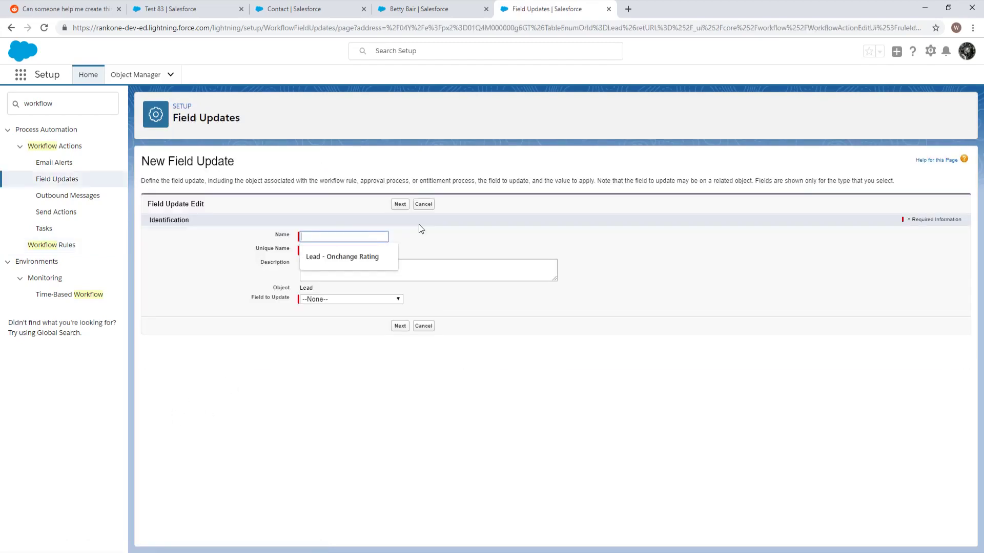
type("Lead - Lead Rating")
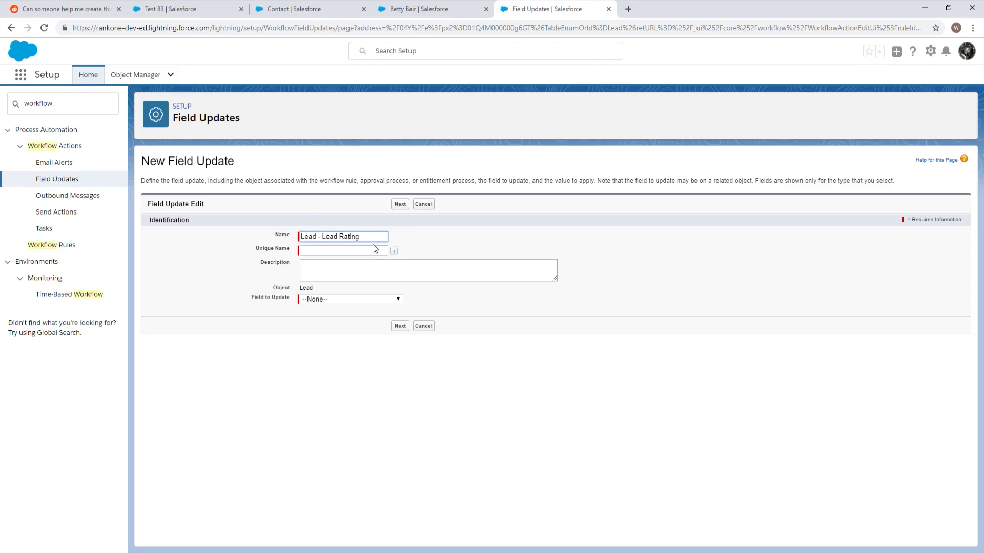
type("Rating =")
key("Tab")
double_click(344, 317)
Choose the custom field Lead Rating as the field to update
left_click(335, 299)
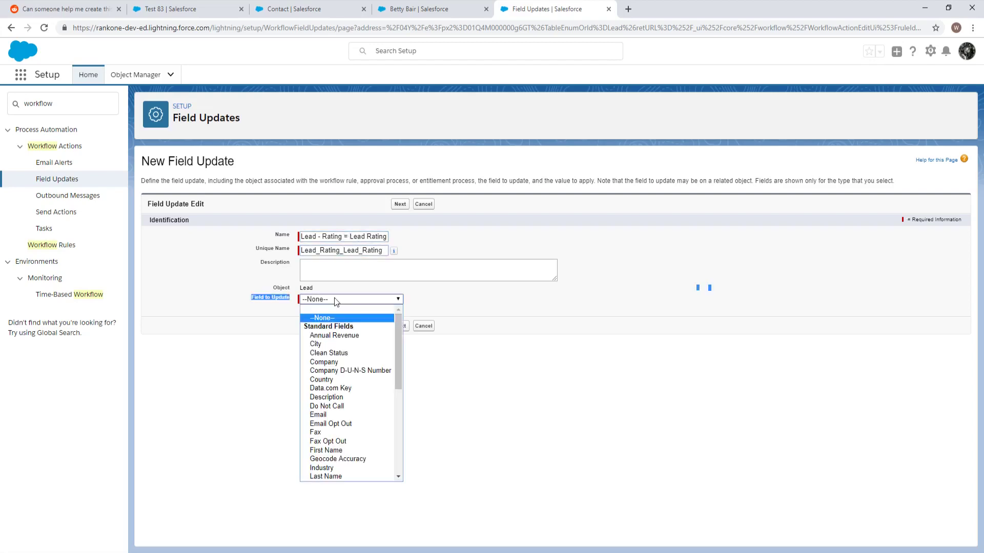
key("r")
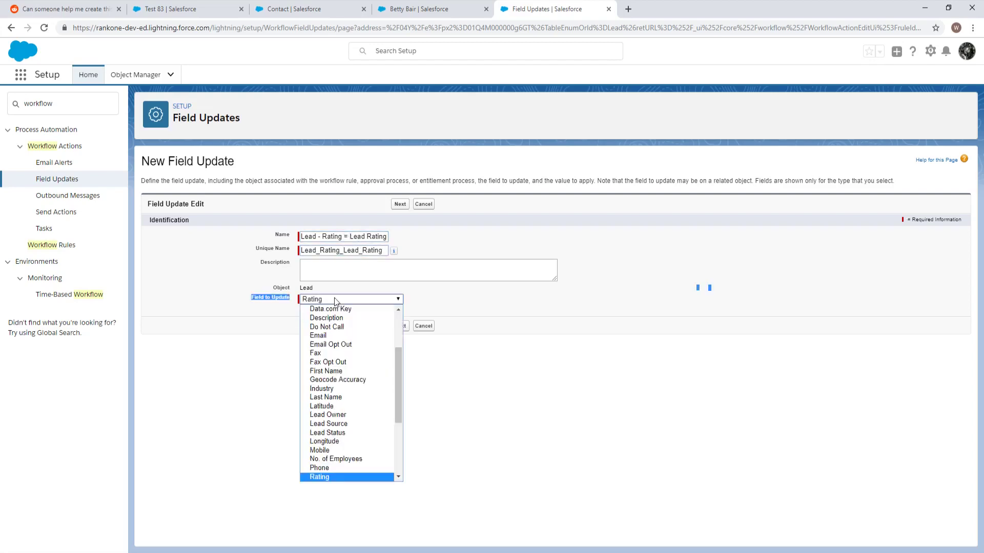
key("Down")
key("Down")
key("Down")
key("Down")
key("Down")
key("Down")
key("Down")
key("Down")
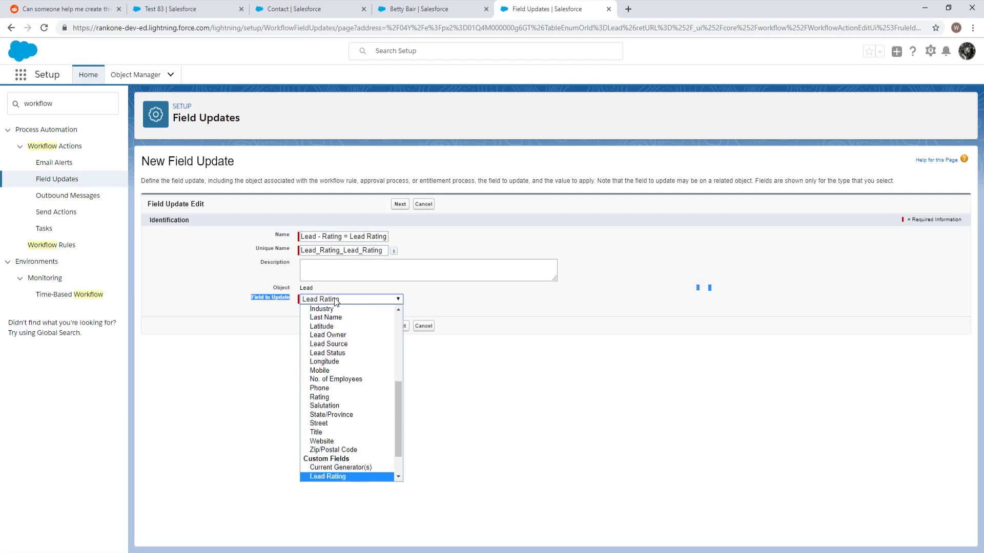
left_click(361, 477)
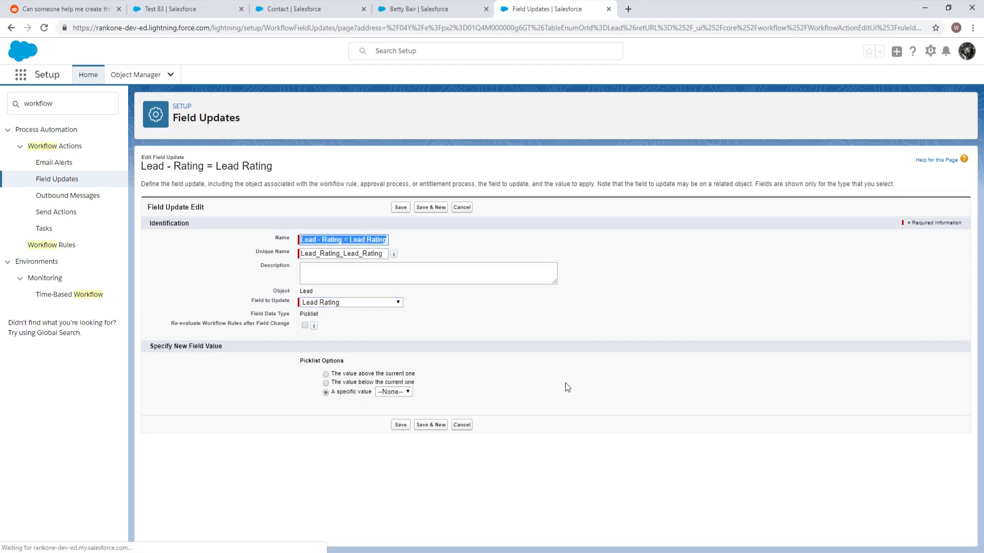
Examine the picklist value options for the field update and compare them with Rating and Lead Rating on the lead record
left_click(347, 382)
left_click(349, 374)
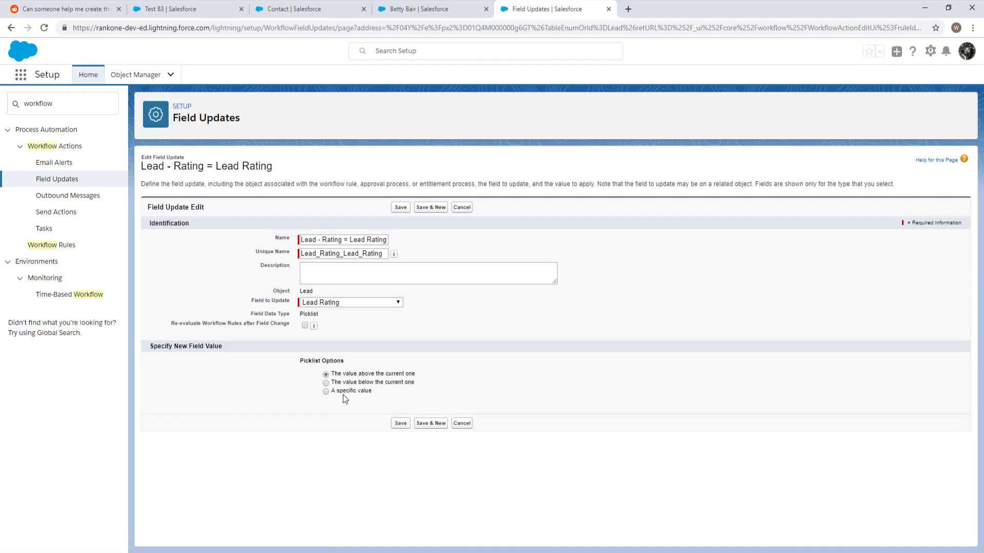
left_click(342, 392)
left_click(394, 391)
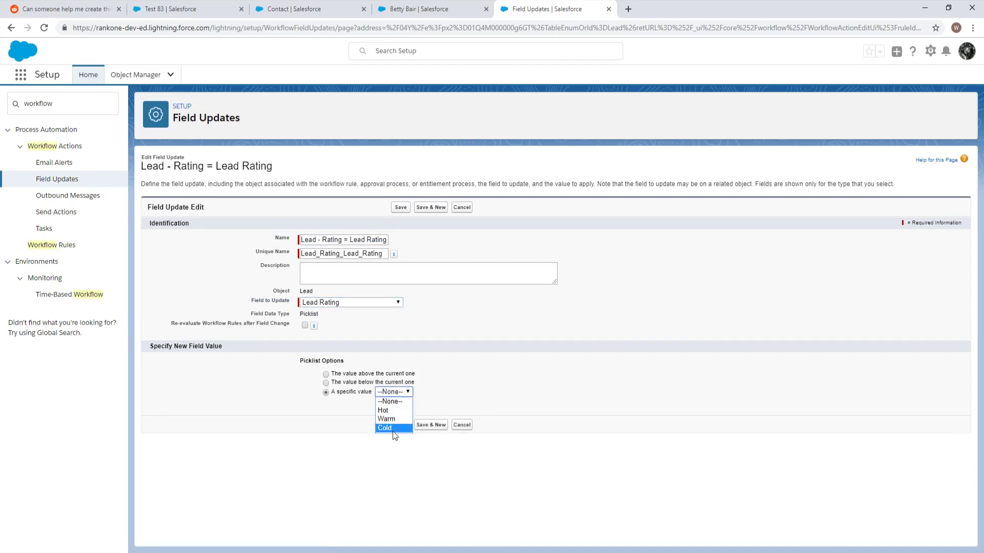
left_click(433, 8)
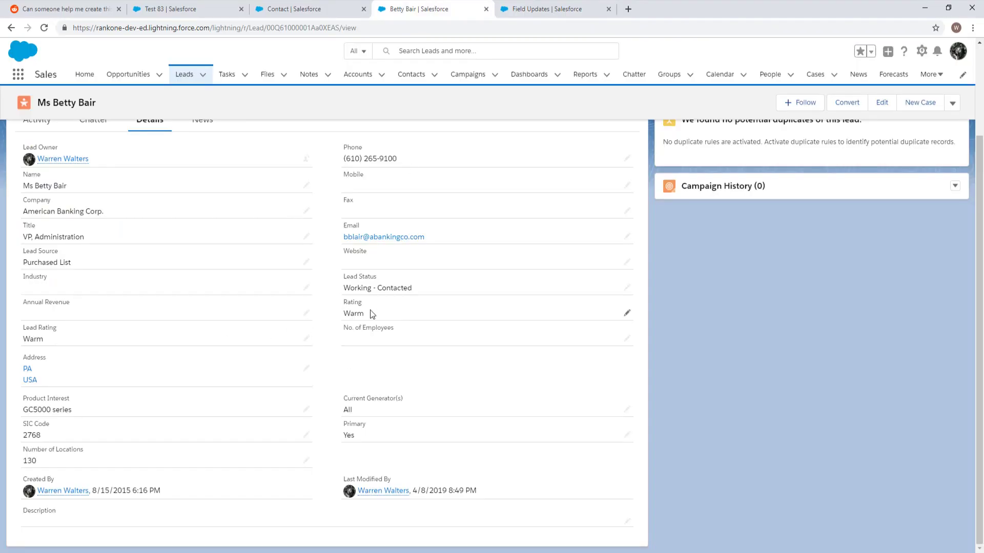
left_click(528, 7)
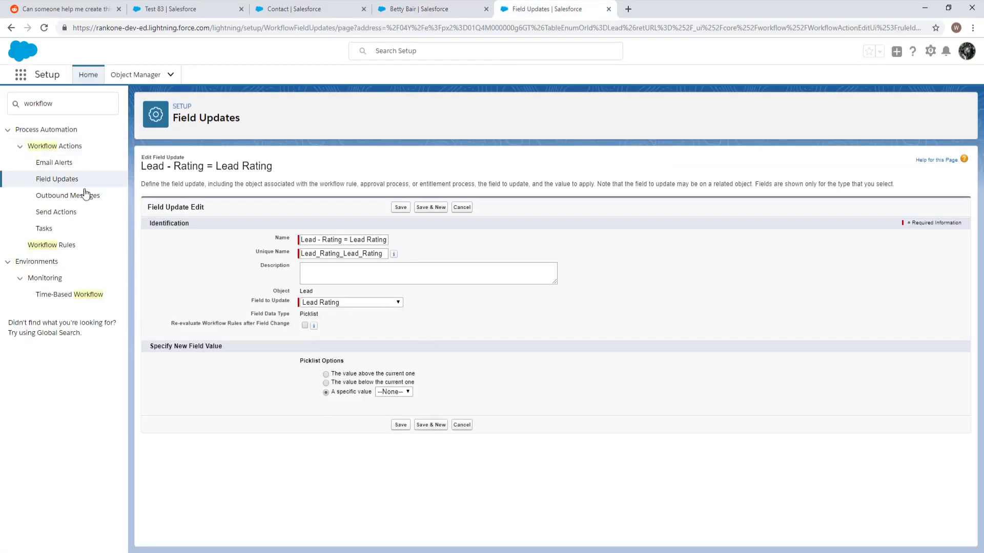
Search Setup for "process" and open Process Builder
left_click(68, 108)
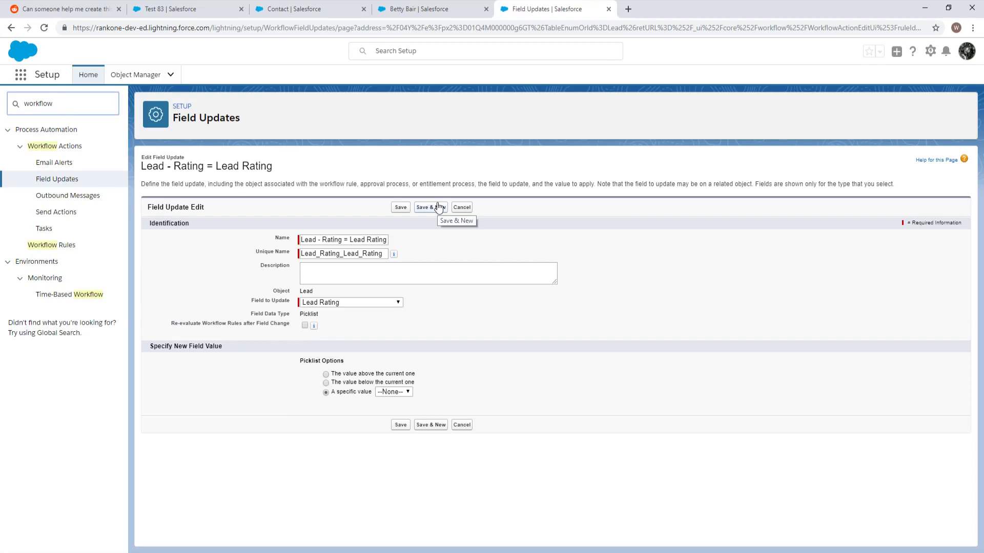
double_click(78, 113)
key("BackSpace")
type("process")
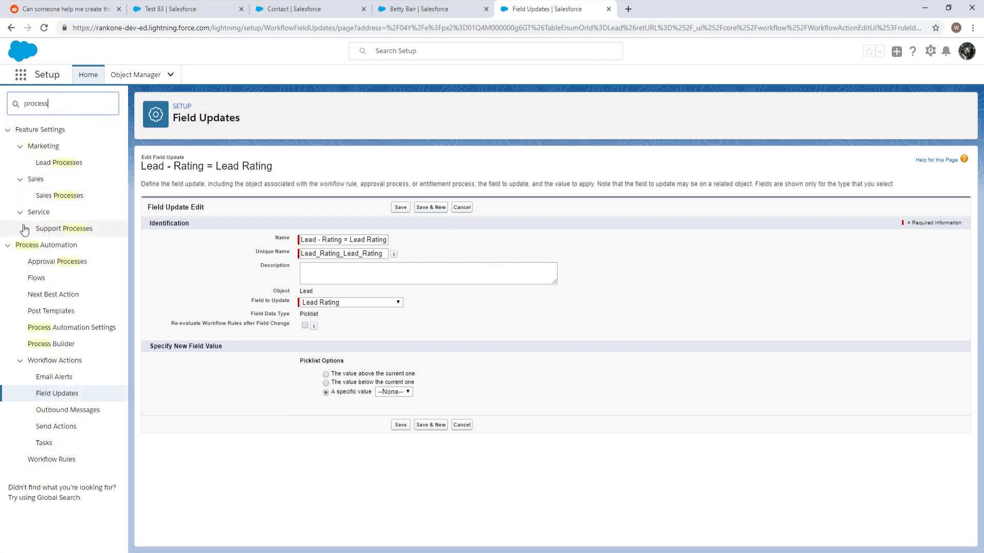
left_click(51, 344)
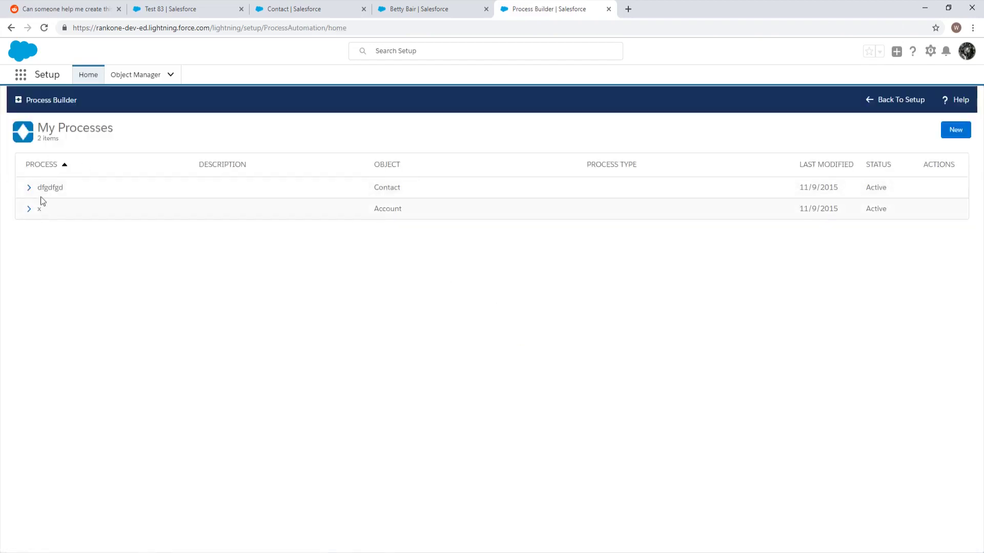
Start a new process named "Lead - Main Trigger"
left_click(954, 130)
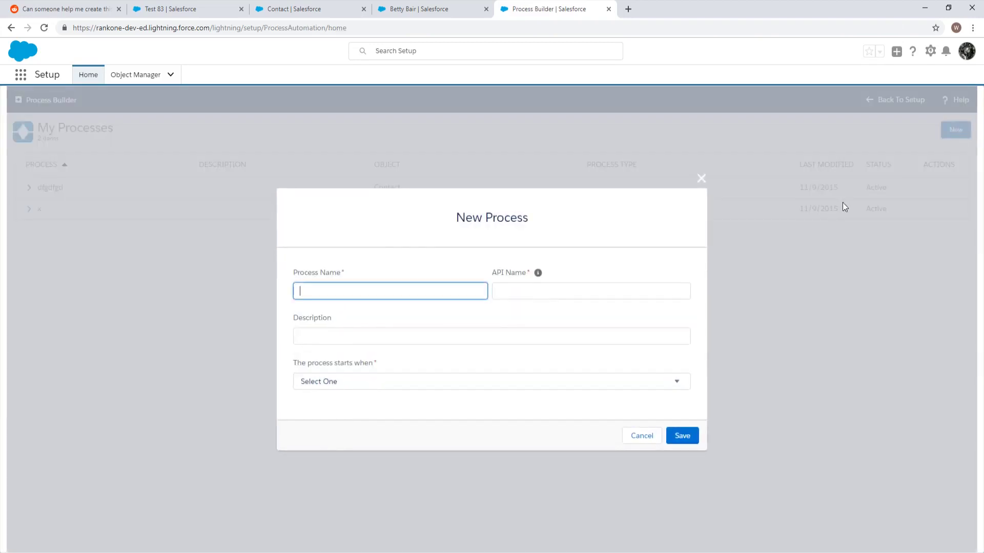
left_click(338, 336)
left_click(372, 285)
type("Lead - Main Trigger")
left_click(348, 337)
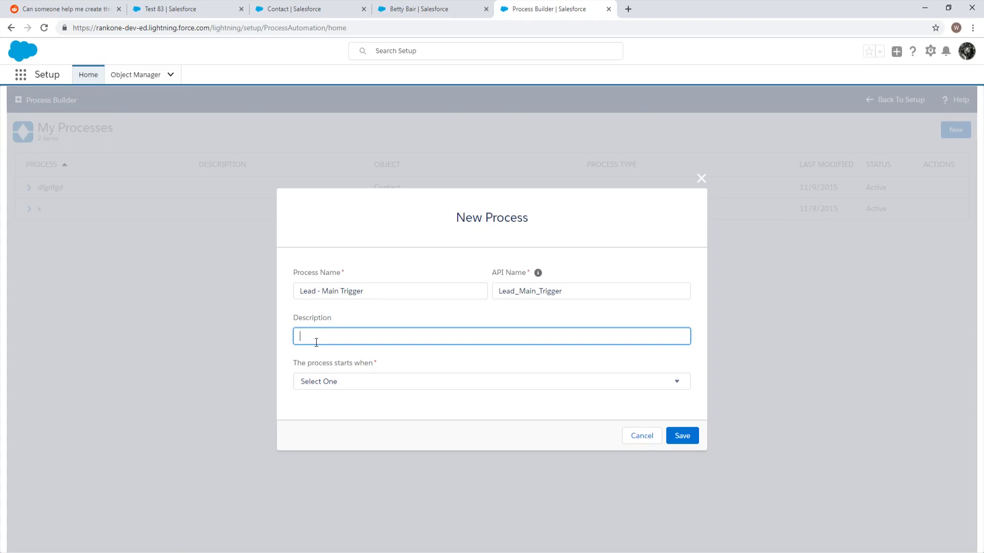
Describe the process as "Copy Lead Rating to Lead Rating", make it start when a record changes, and save it
type("Copy Lead")
type(" Rat")
type("ing to LE")
type("ad Rating")
left_click(355, 387)
left_click(314, 405)
left_click(682, 436)
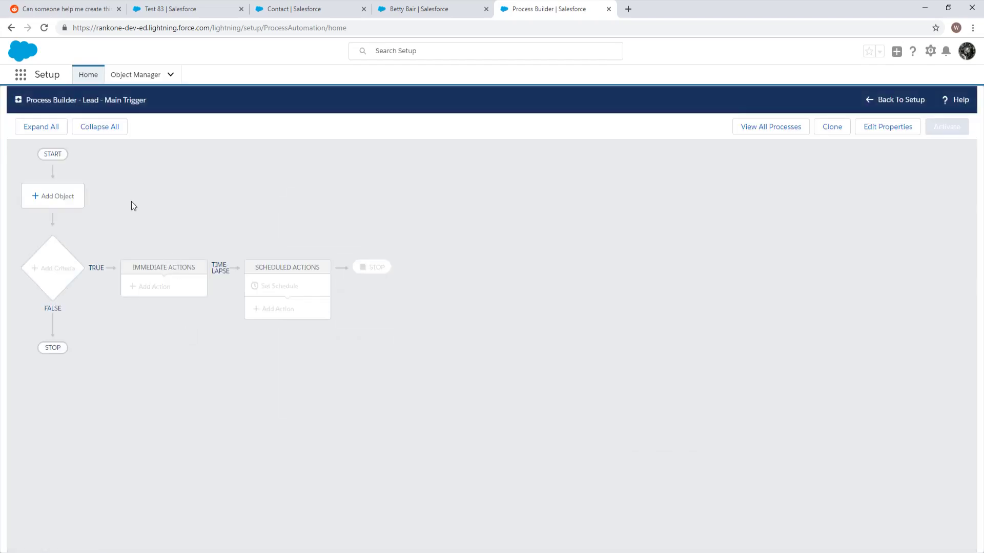
Set the process object to Lead, starting when a record is created or edited, and save it
left_click(57, 197)
left_click(681, 204)
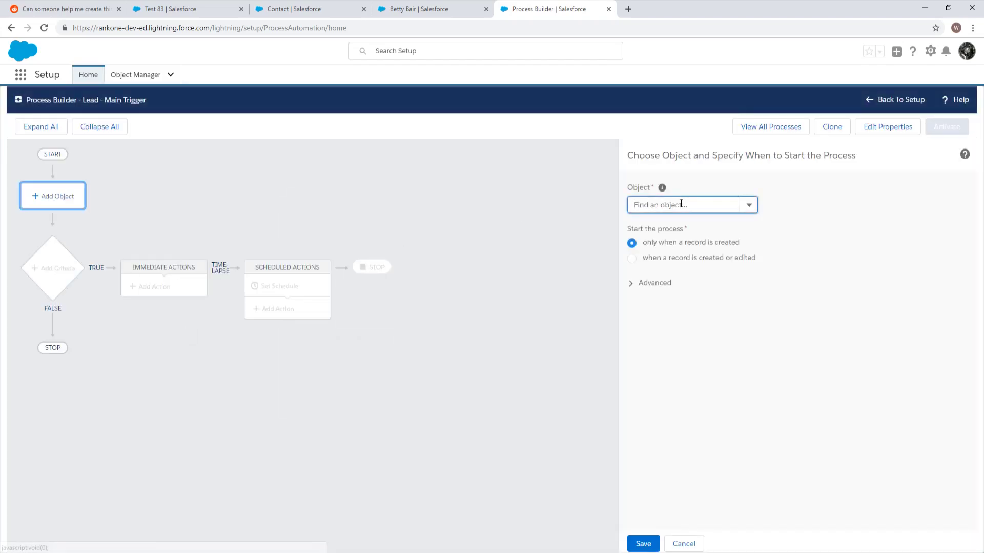
type("Lead")
left_click(669, 225)
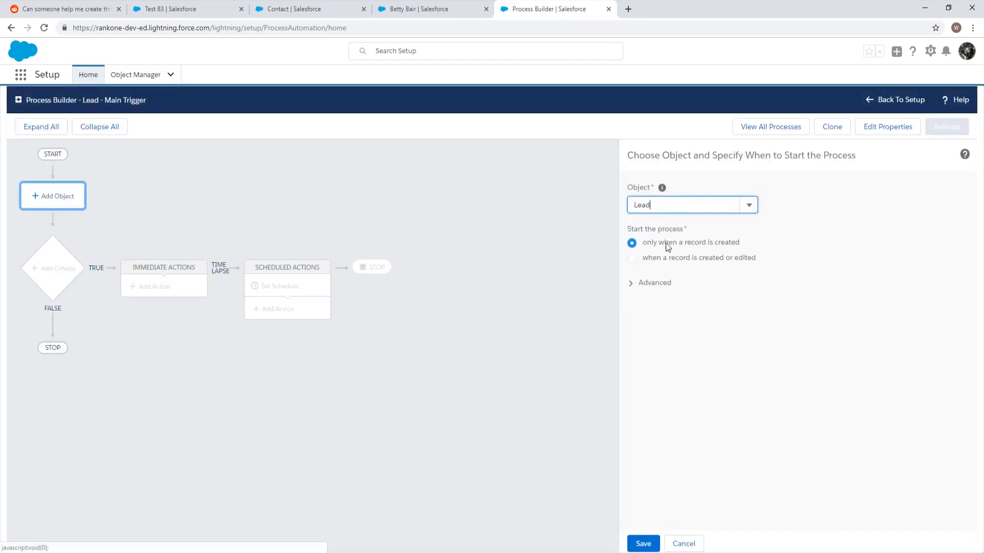
left_click(669, 258)
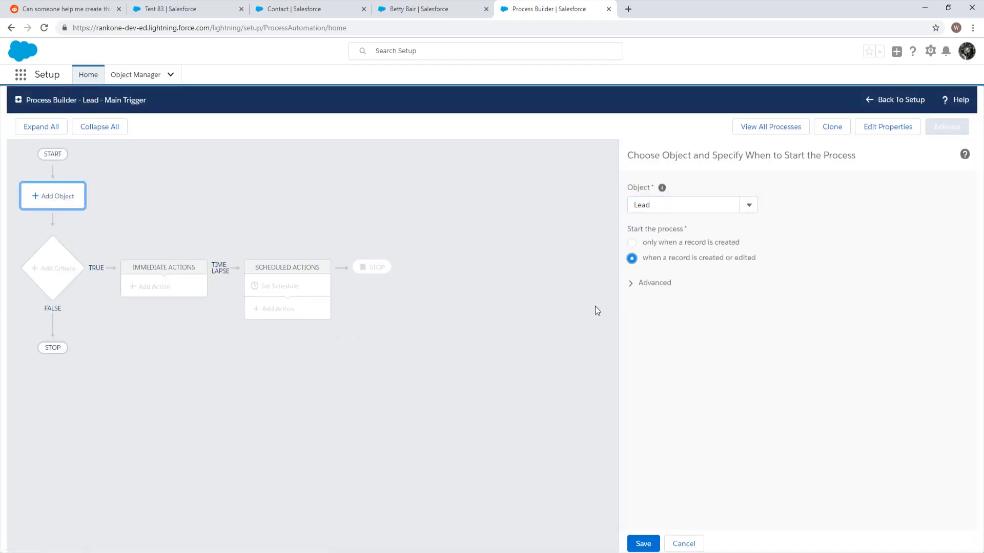
left_click(641, 544)
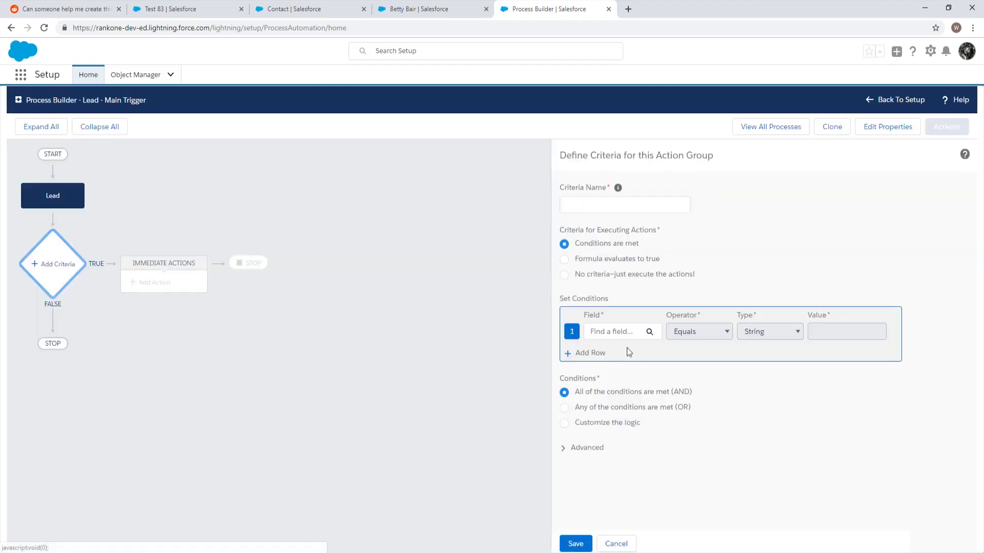
Define and save the criteria "Rating Change", met when [Lead].Rating Is changed equals True
left_click(621, 335)
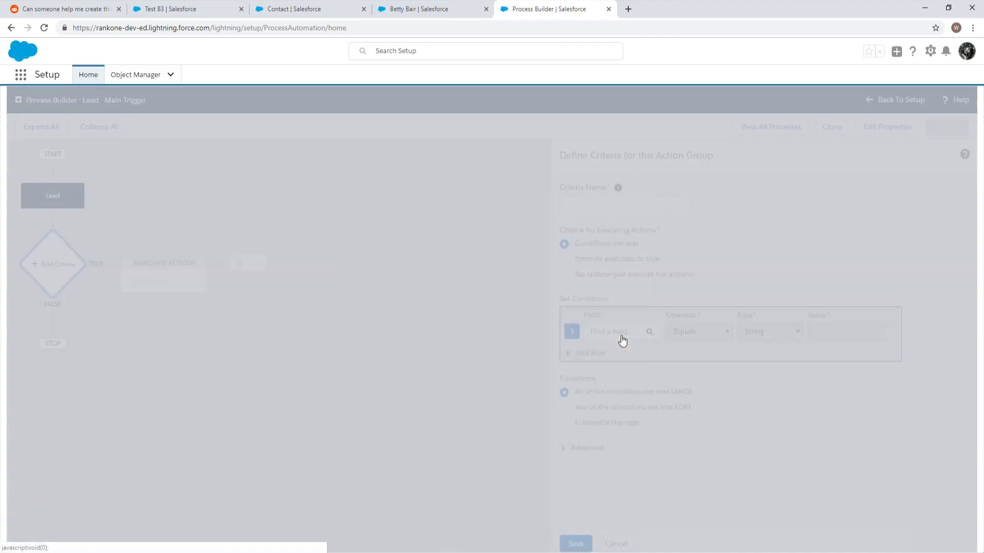
left_click(402, 285)
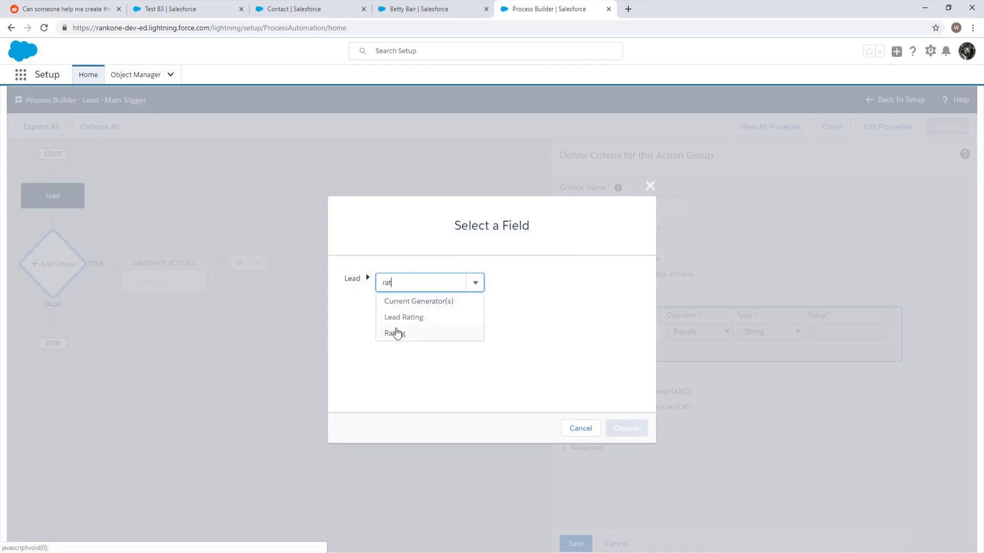
left_click(395, 333)
left_click(631, 428)
left_click(637, 208)
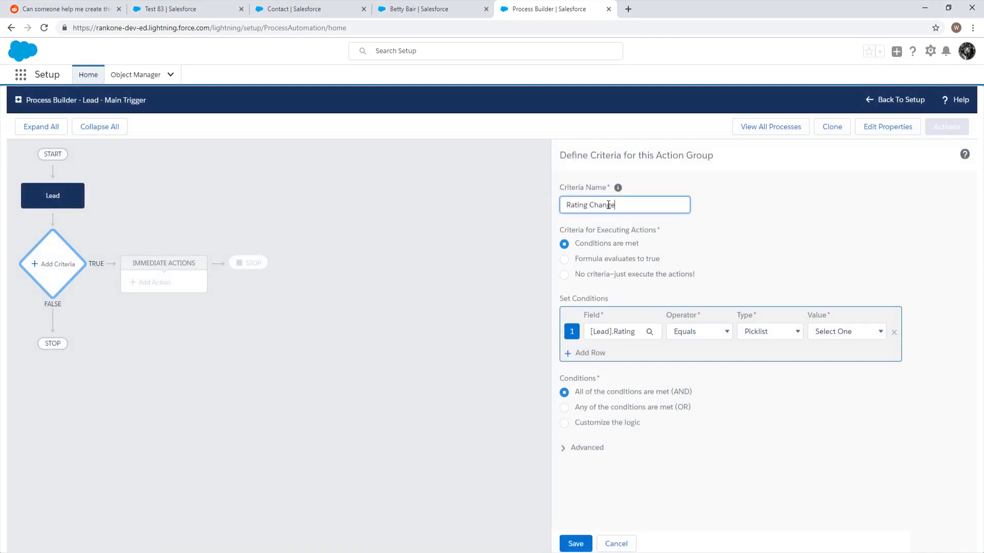
left_click(700, 331)
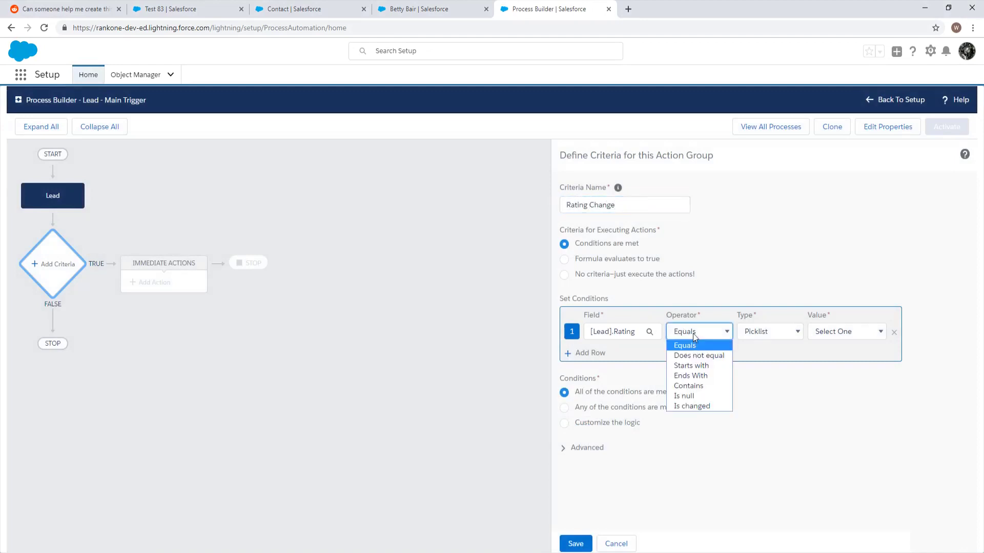
left_click(690, 415)
left_click(853, 335)
left_click(816, 351)
left_click(580, 538)
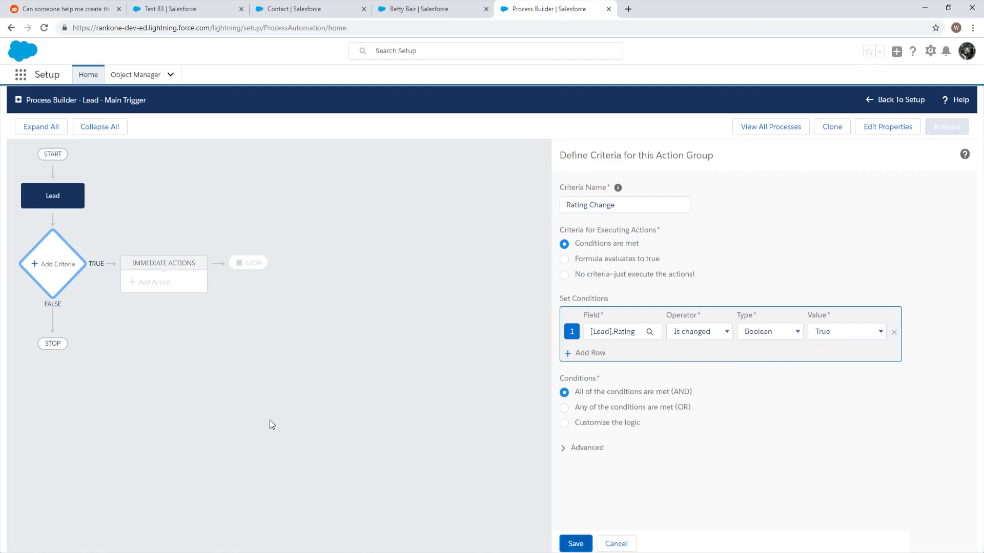
Add an immediate Update Records action named "Update Lead" under the Rating Change criteria
left_click(165, 284)
left_click(666, 205)
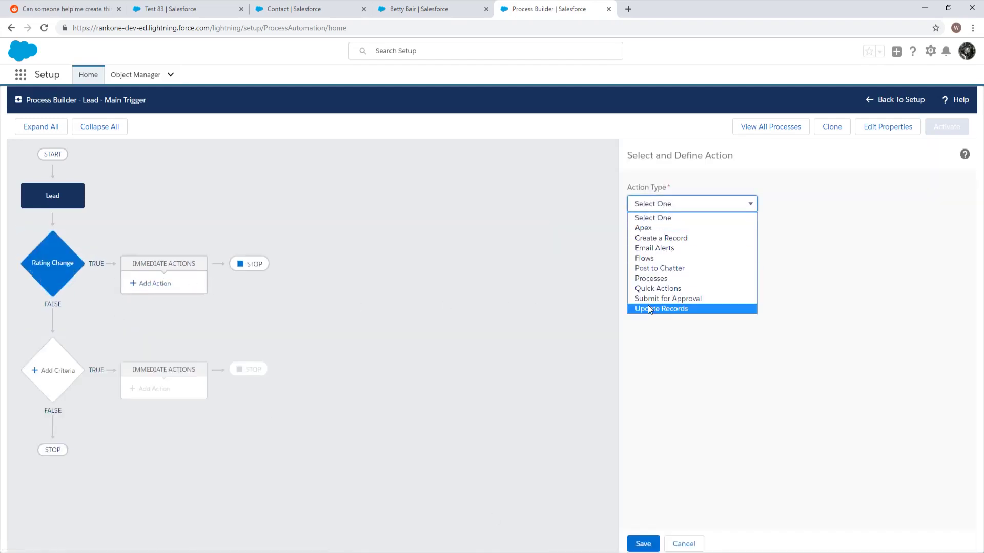
left_click(656, 298)
left_click(674, 204)
left_click(655, 309)
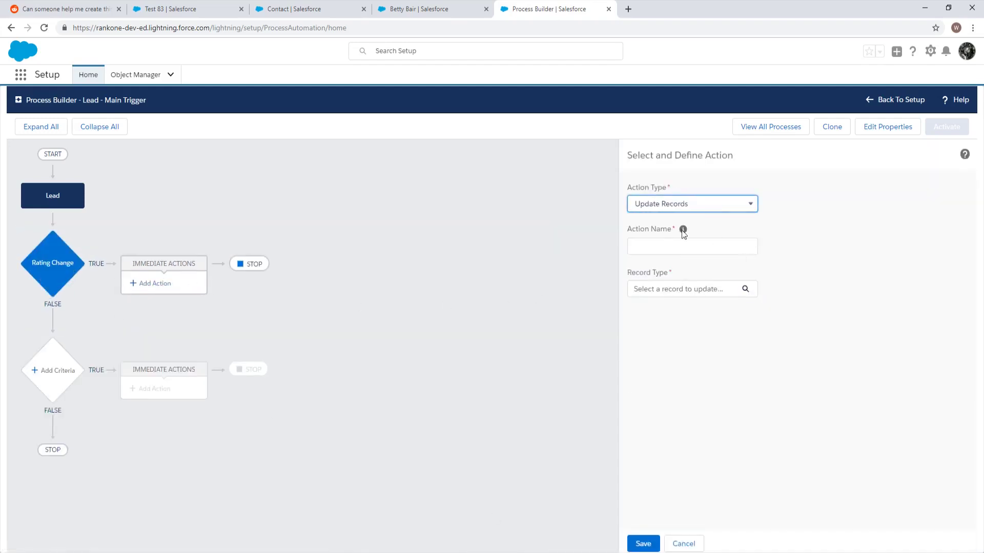
left_click(658, 252)
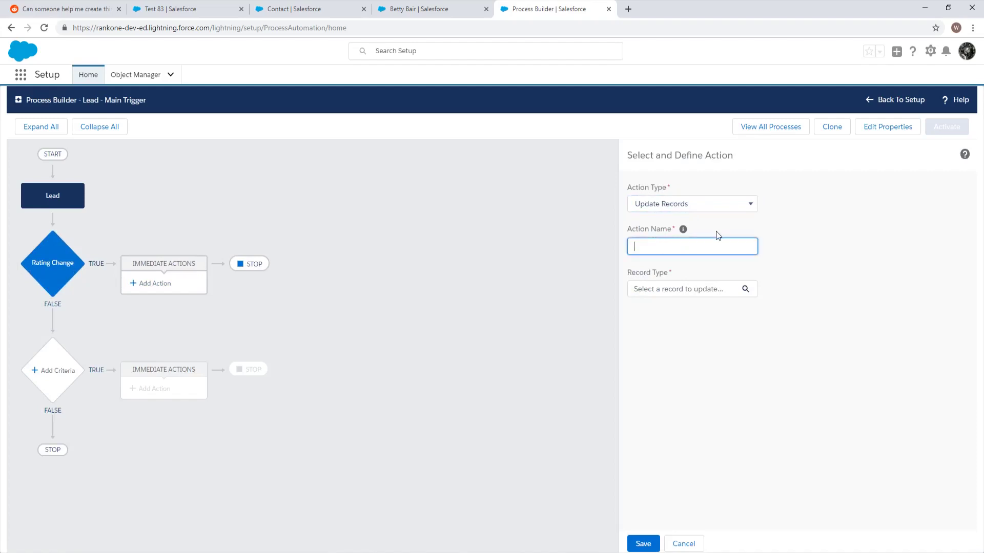
type("Update Lead")
Target the Lead record that started the process and choose Lead Rating as the field to update
left_click(669, 290)
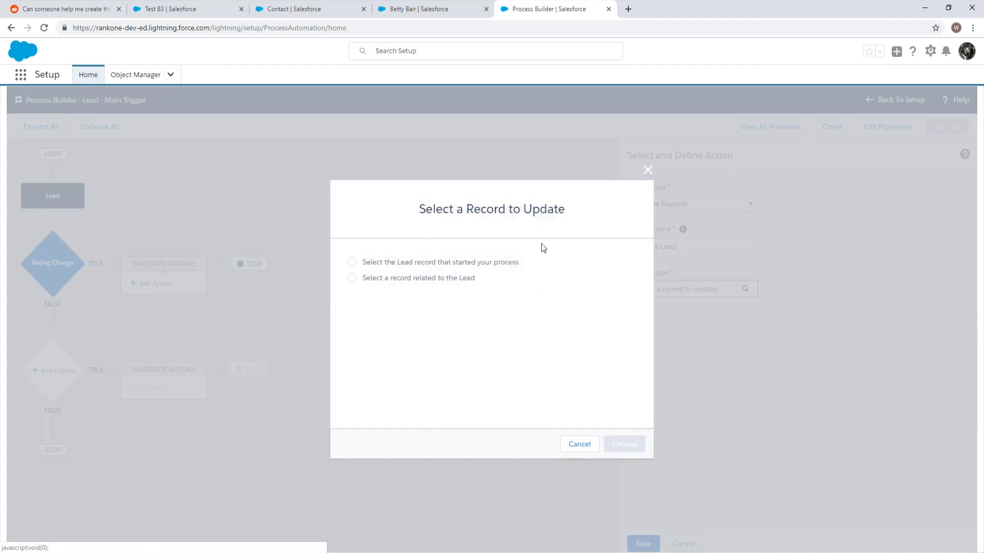
left_click(402, 279)
left_click(407, 262)
left_click(626, 444)
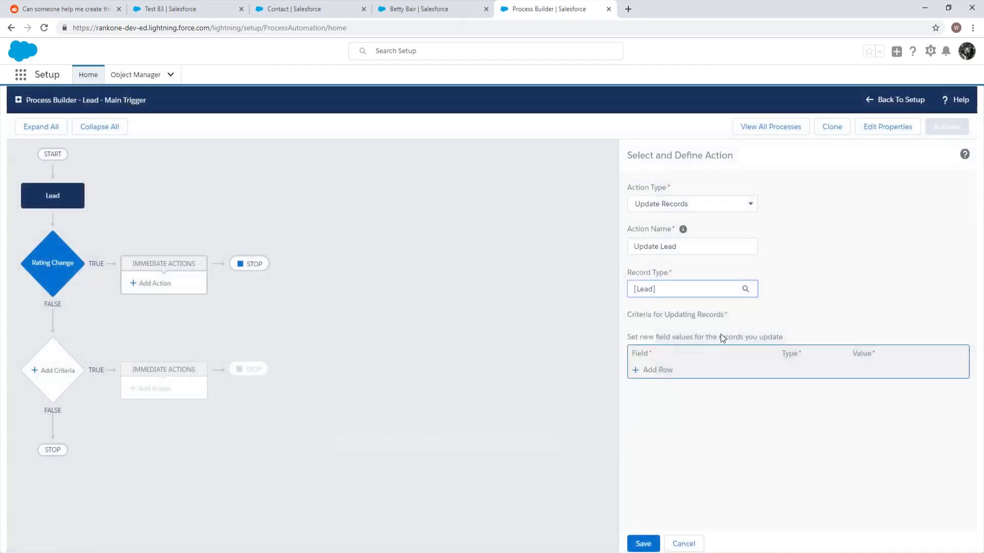
left_click(657, 401)
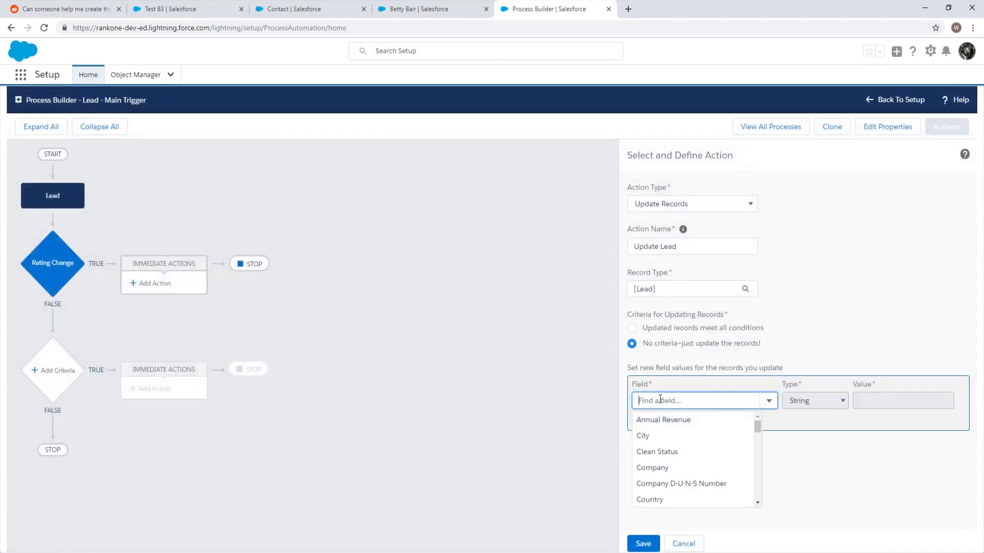
type("lead")
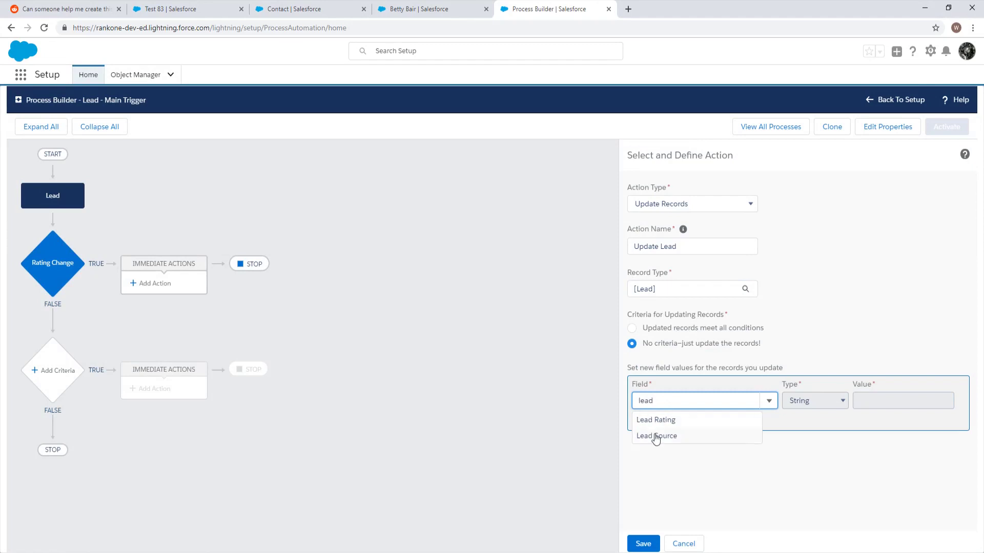
left_click(656, 419)
Examine the value types and picklist values available for Lead Rating and compare them with the lead record
left_click(877, 406)
left_click(815, 401)
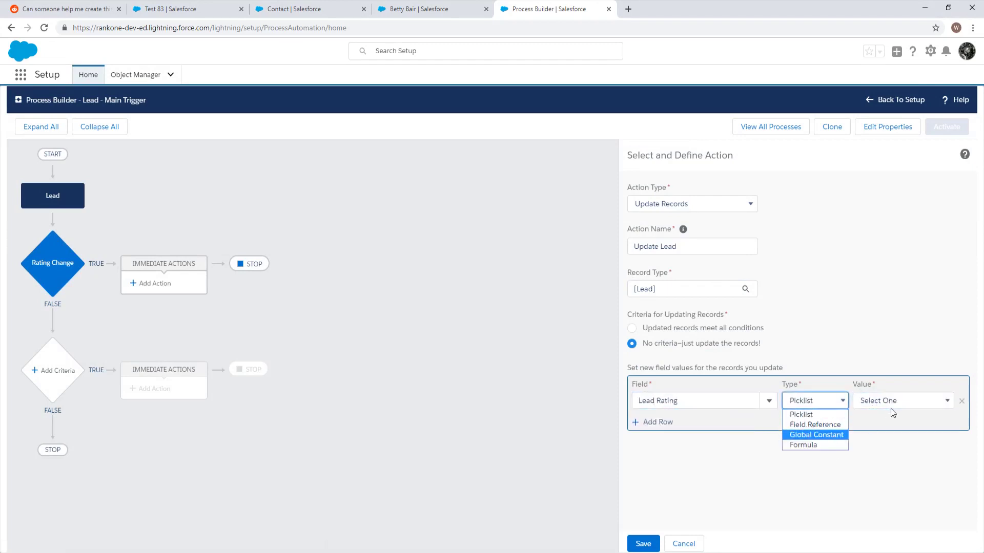
left_click(875, 401)
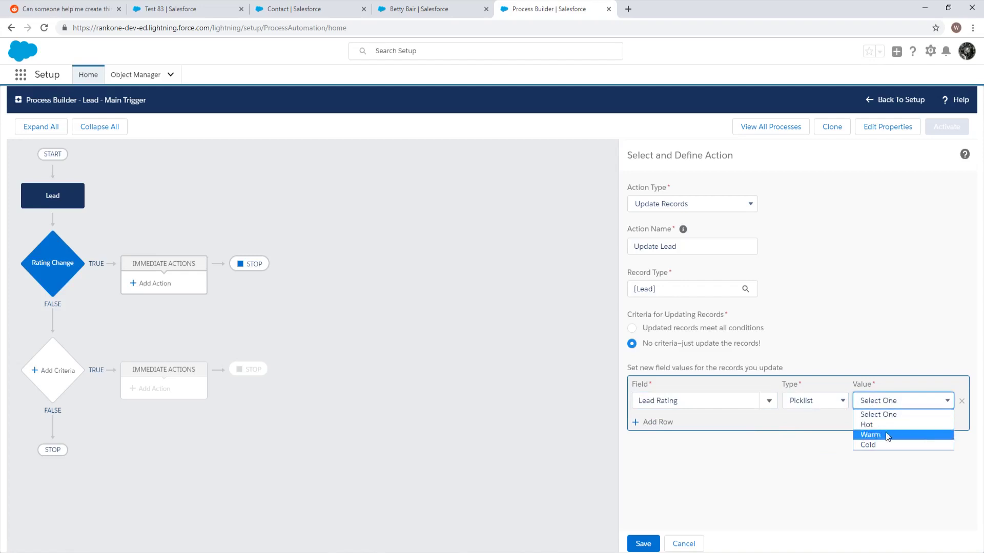
left_click(444, 10)
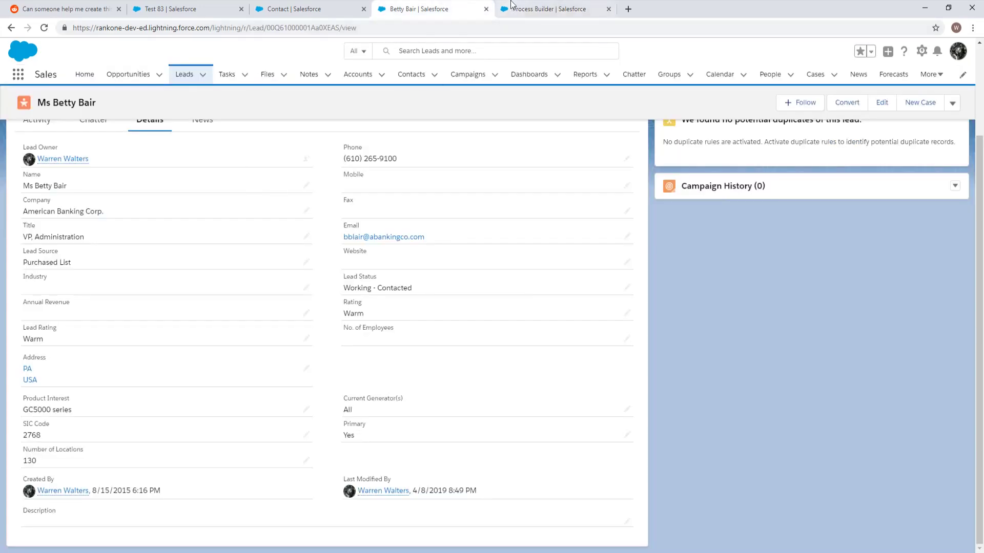
left_click(543, 9)
left_click(870, 396)
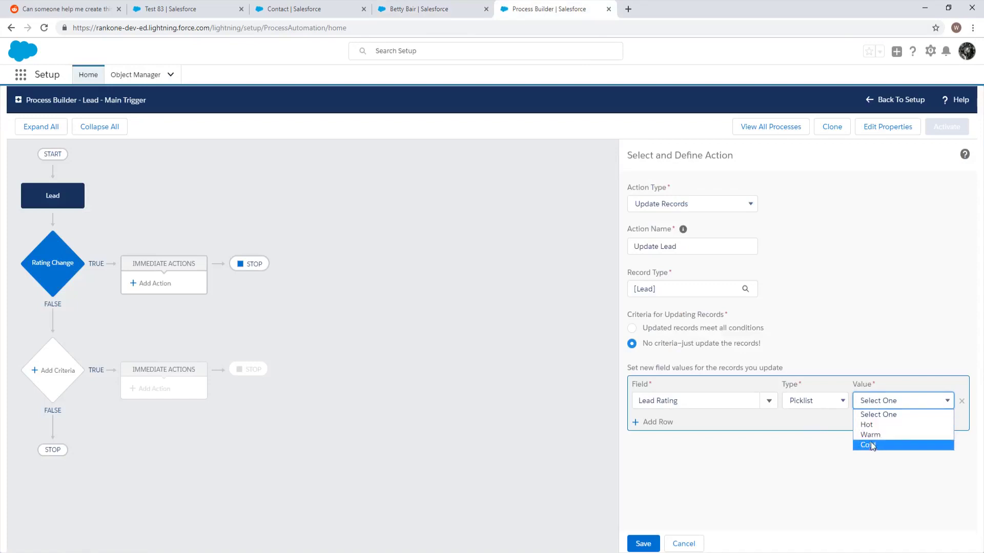
Set Lead Rating's value to the formula [Lead].Rating and save the action
left_click(816, 445)
left_click(837, 405)
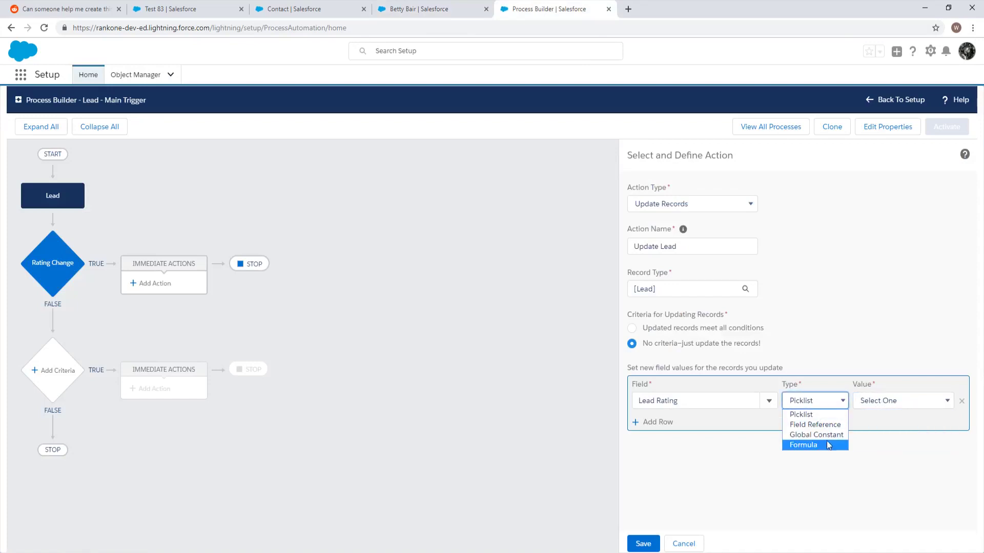
left_click(825, 445)
left_click(883, 401)
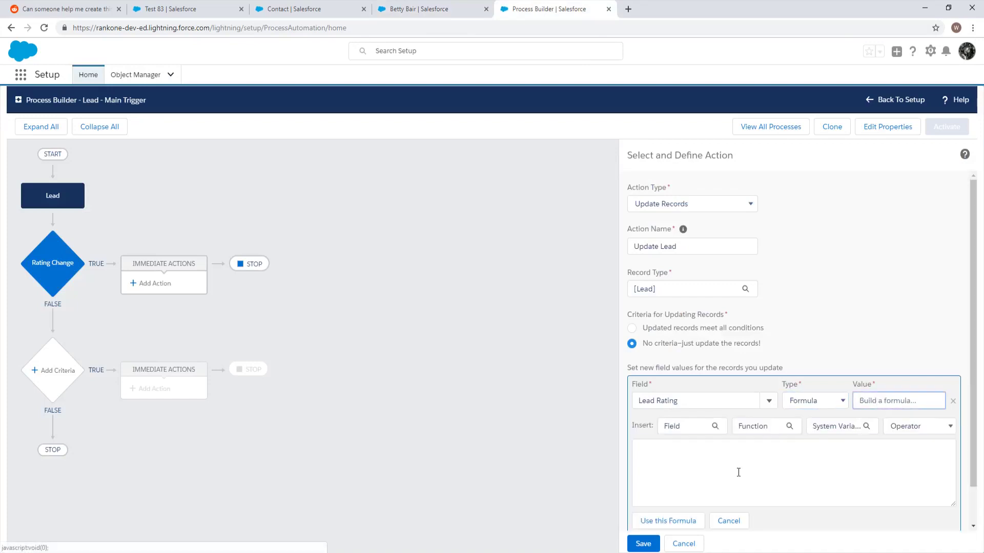
left_click(690, 436)
left_click(411, 284)
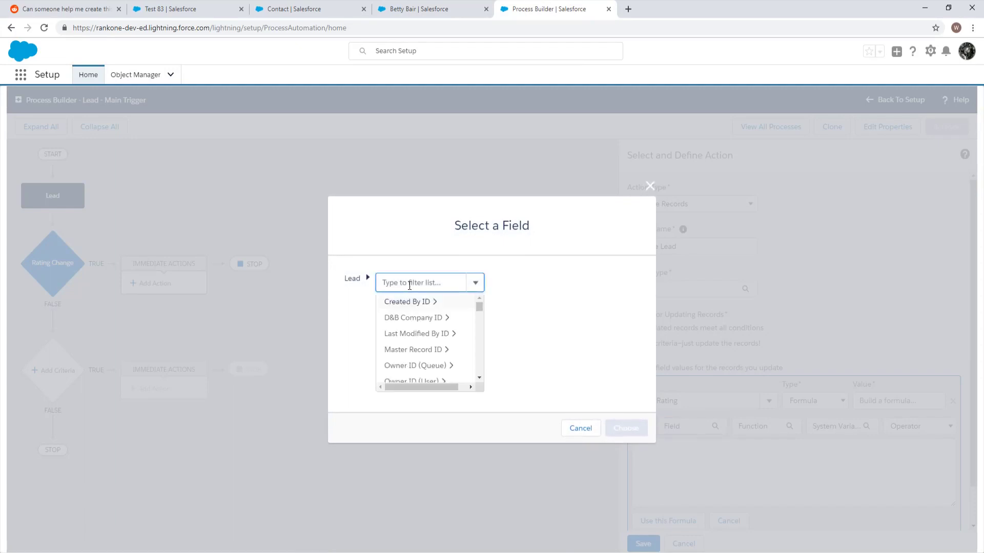
left_click(405, 334)
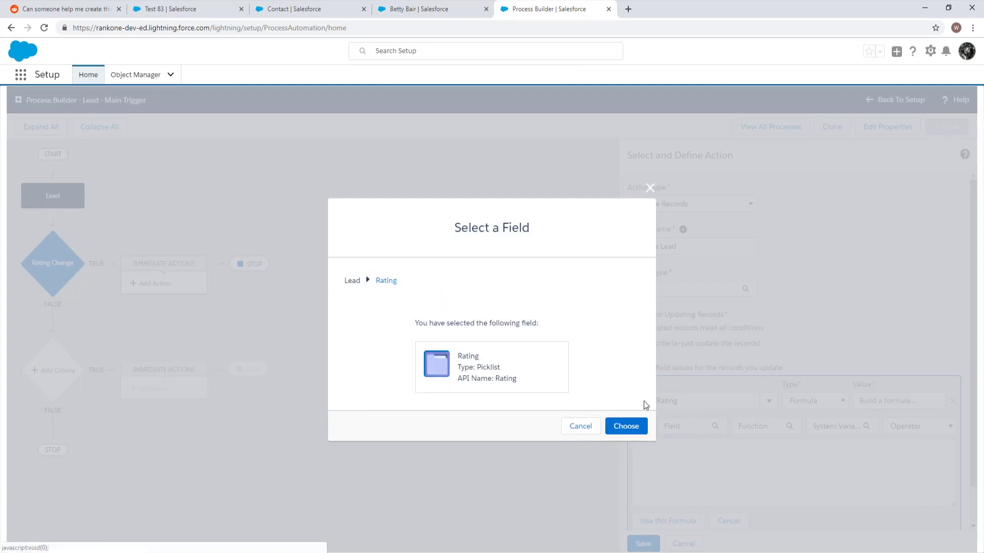
left_click(626, 428)
left_click(663, 490)
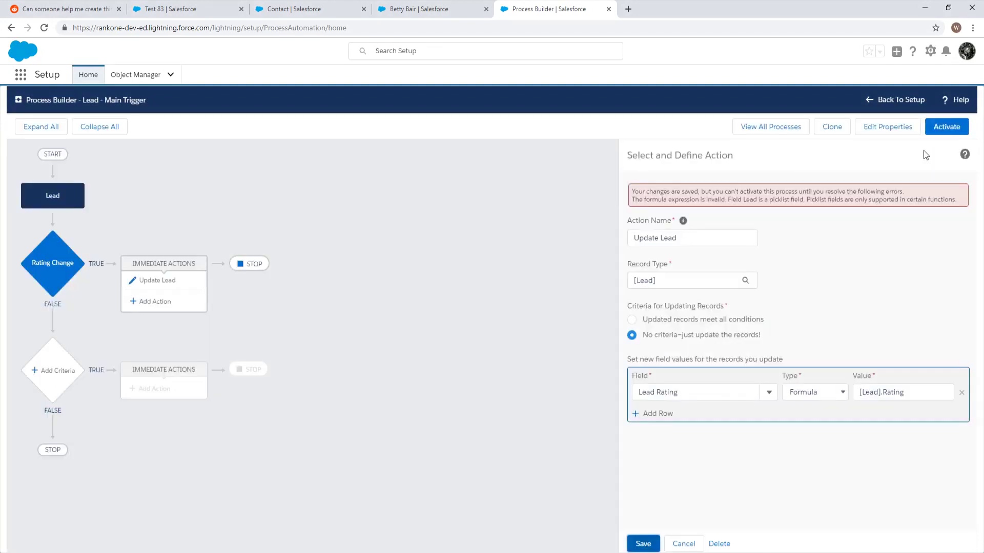
Wrap the Lead Rating formula in a text conversion, TEXT([Lead].Rating ), and save the action
left_click_drag(704, 192, 737, 198)
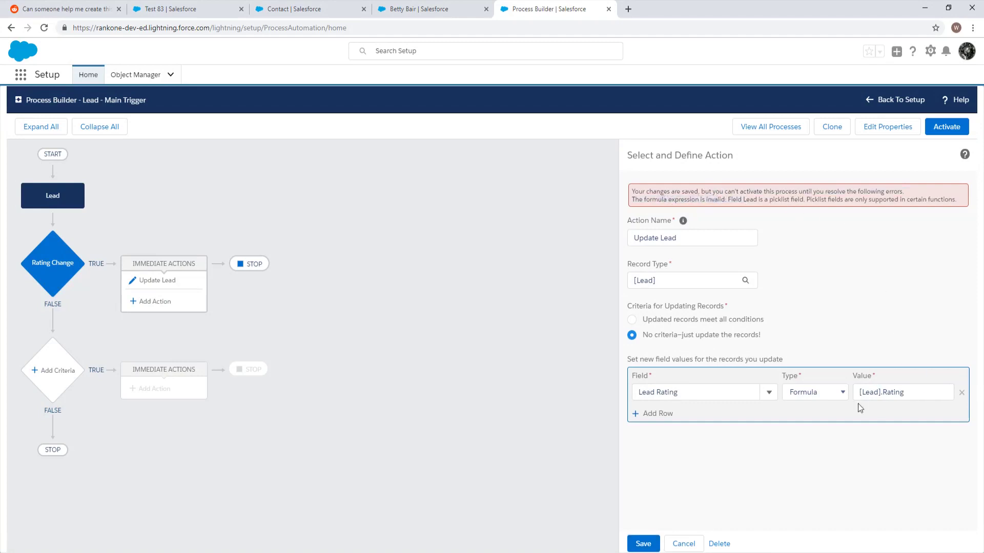
left_click(902, 396)
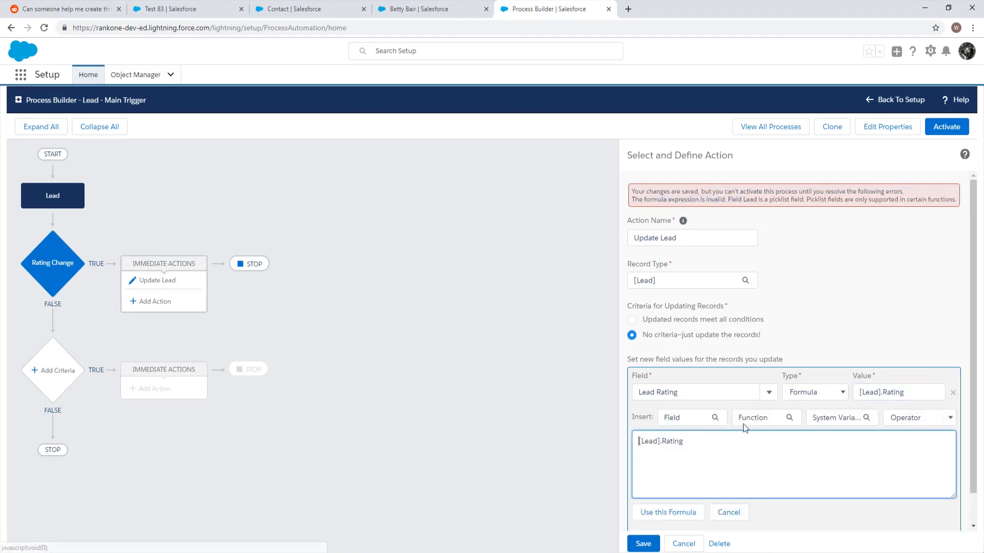
type("TEXT(")
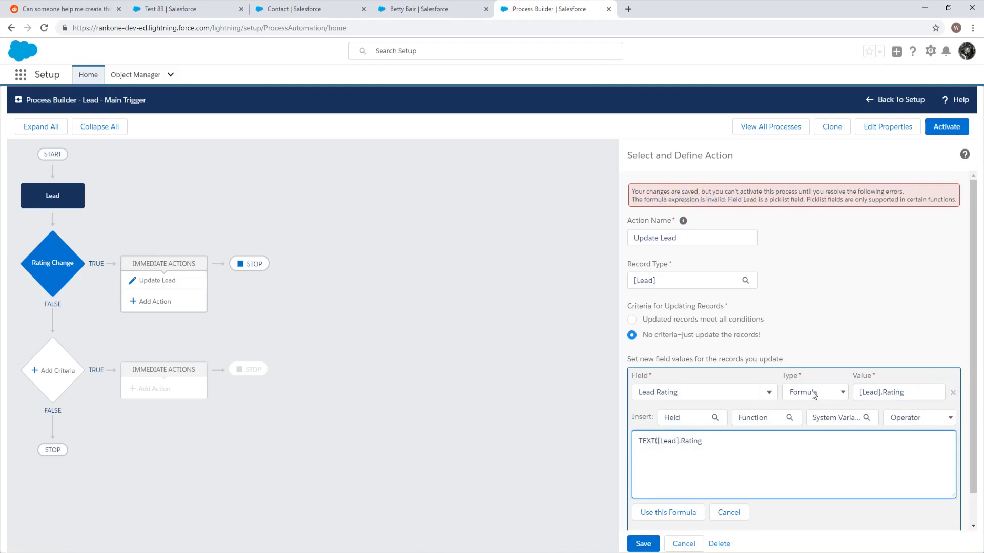
left_click(669, 513)
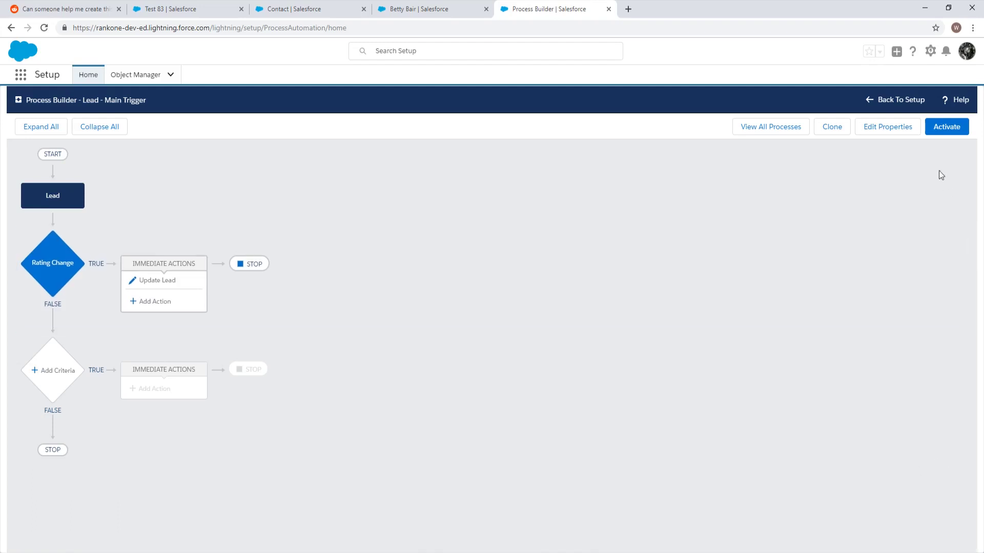
Activate the process and review the Update Lead action's field values
left_click(946, 127)
left_click(625, 378)
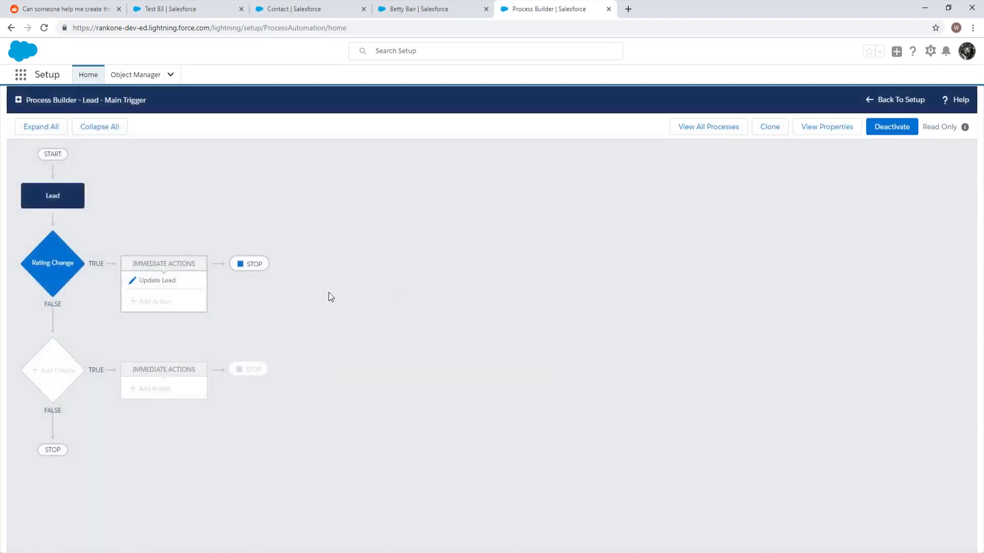
left_click(164, 280)
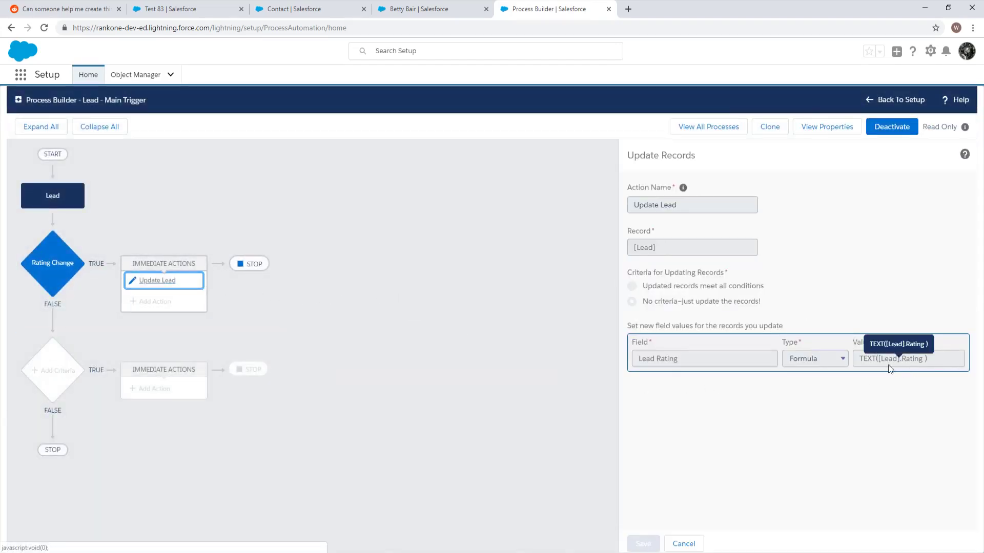
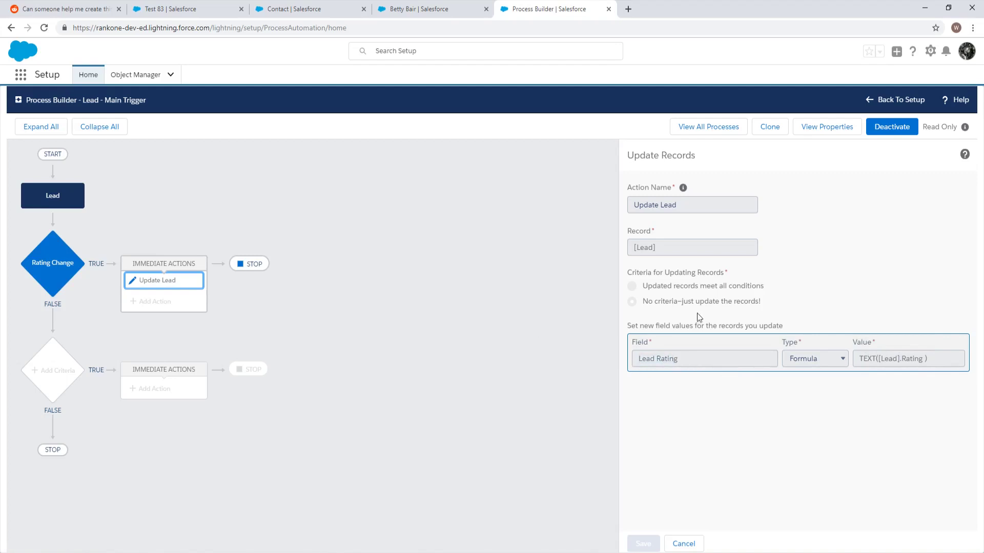
On the open lead record, set Rating to Hot and save to test the activated process
left_click(423, 7)
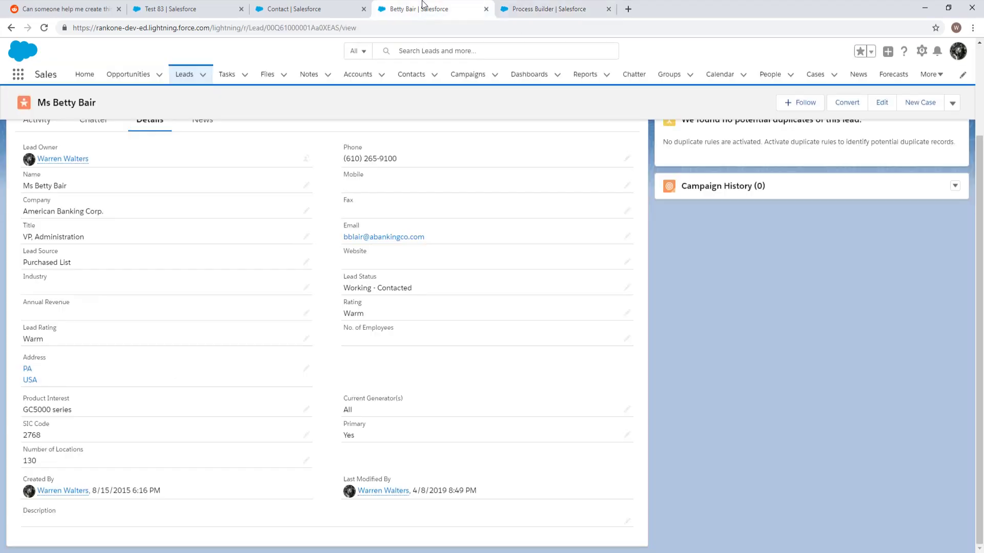
scroll(440, 369, "up", 1)
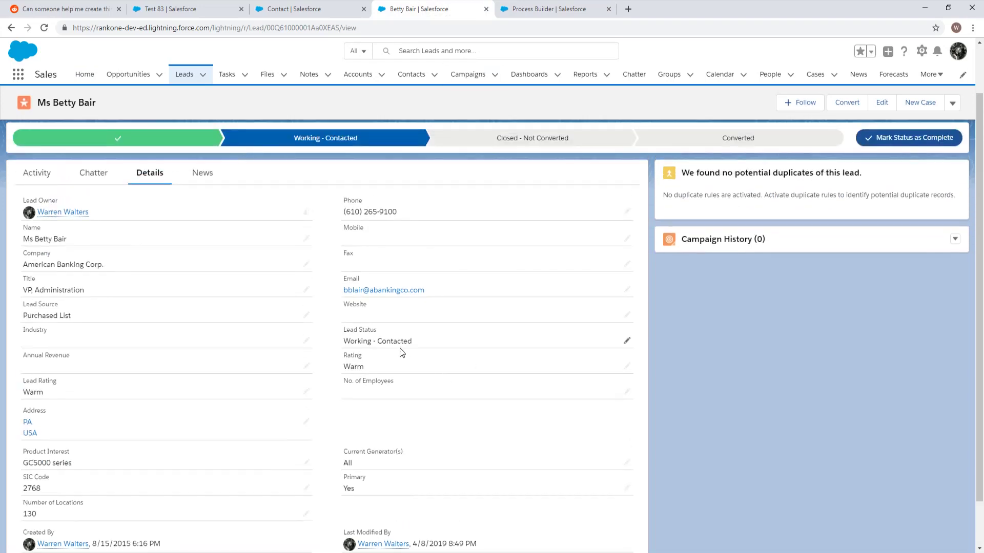
double_click(383, 371)
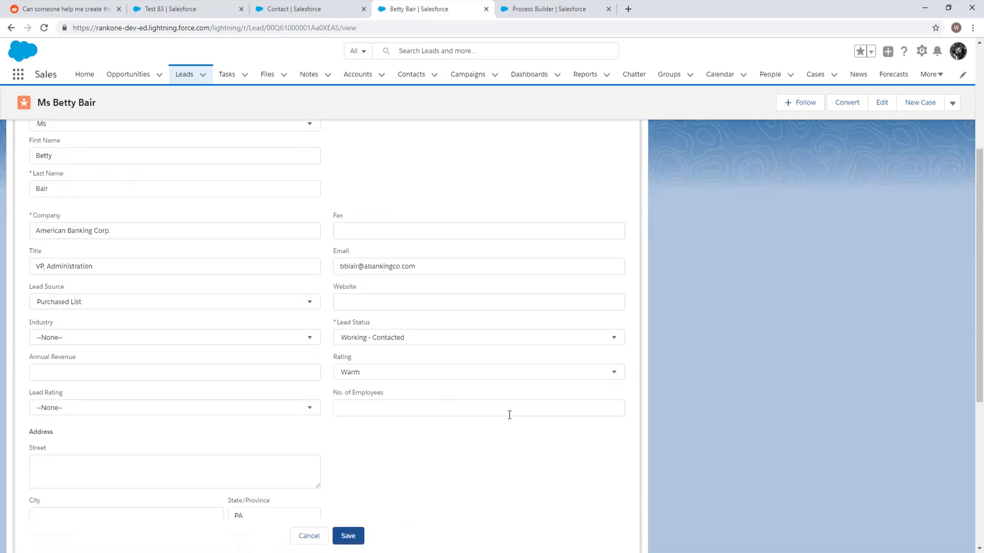
left_click(348, 382)
left_click(357, 412)
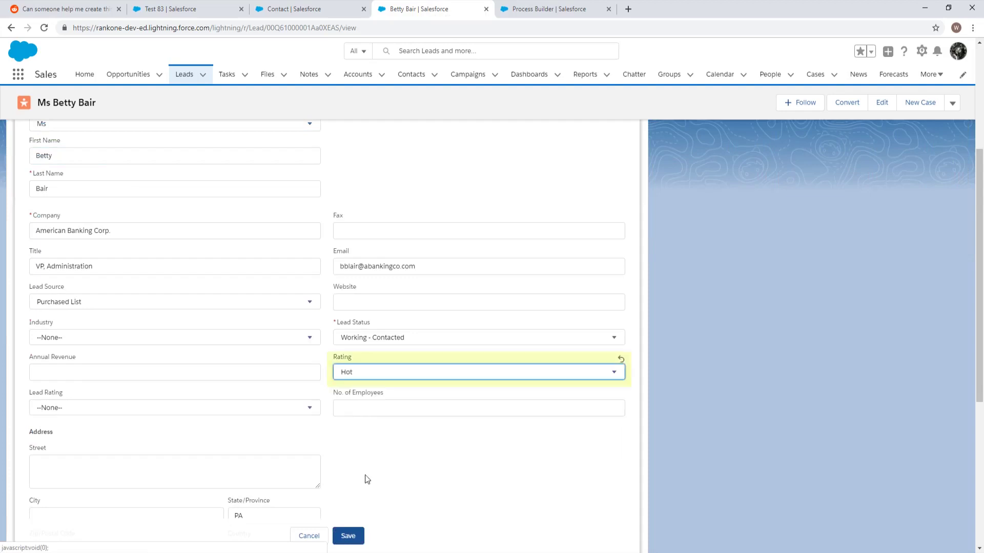
left_click(348, 536)
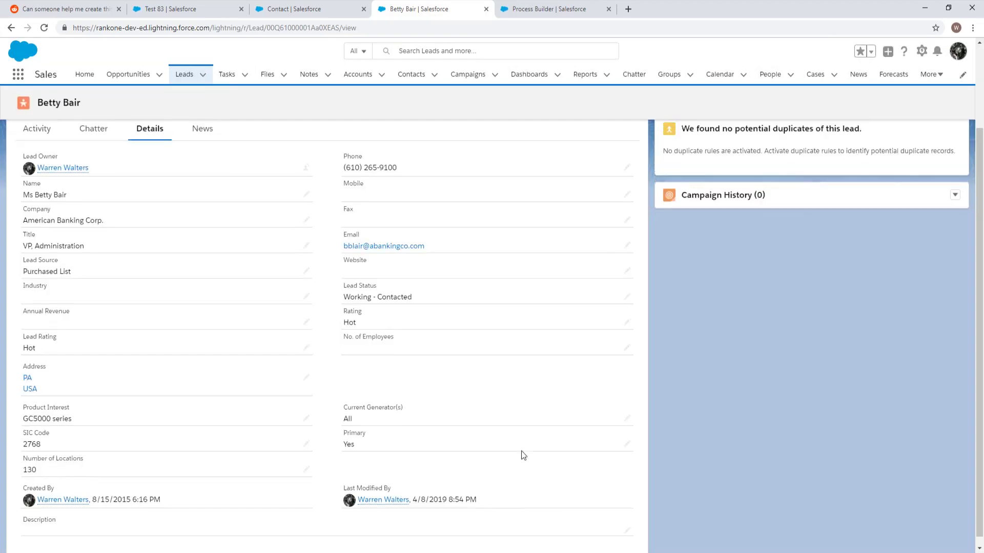
Change the lead's Rating to Cold and save the record
double_click(384, 325)
left_click(384, 324)
left_click(398, 398)
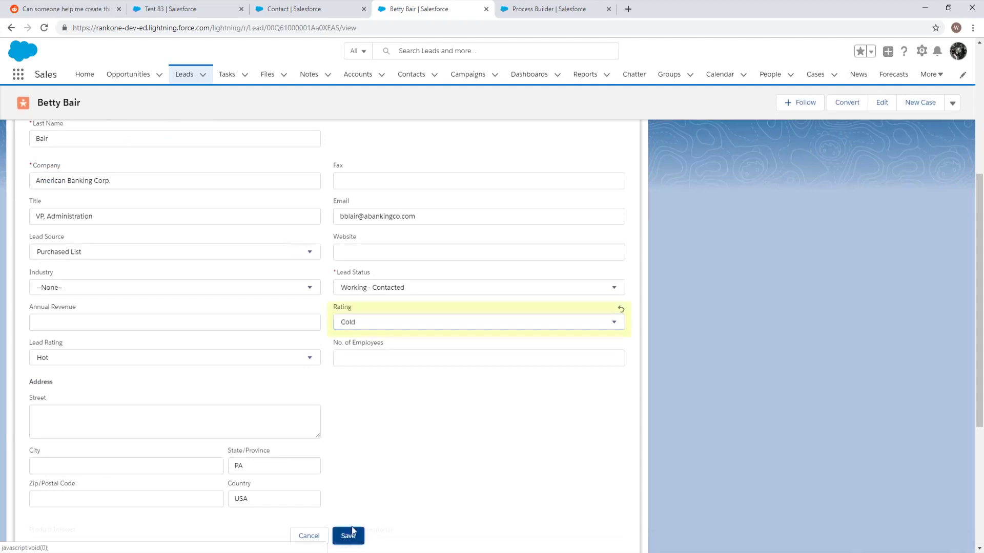
left_click(350, 535)
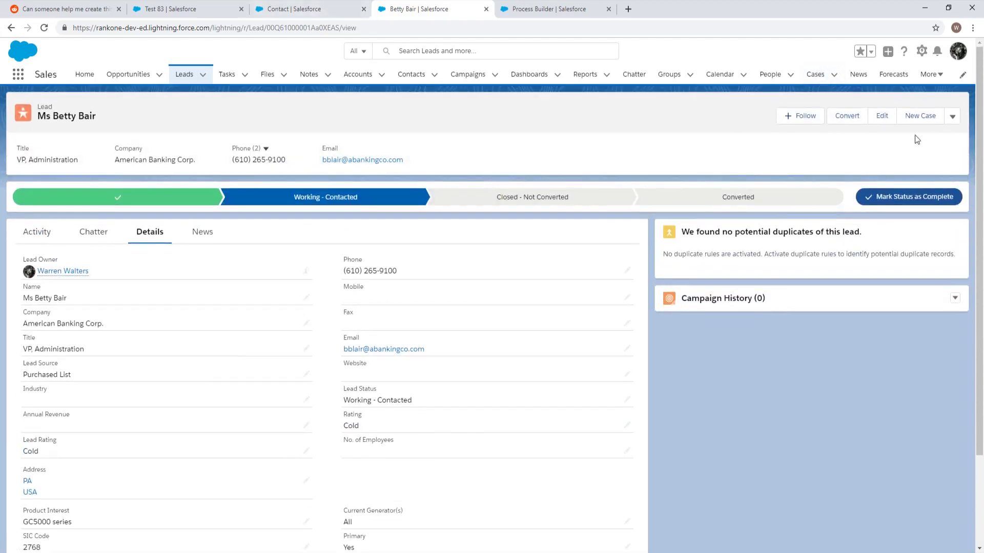
Convert the lead to a new account, contact and opportunity with status Closed - Converted, and open the new contact
left_click(743, 199)
left_click(902, 198)
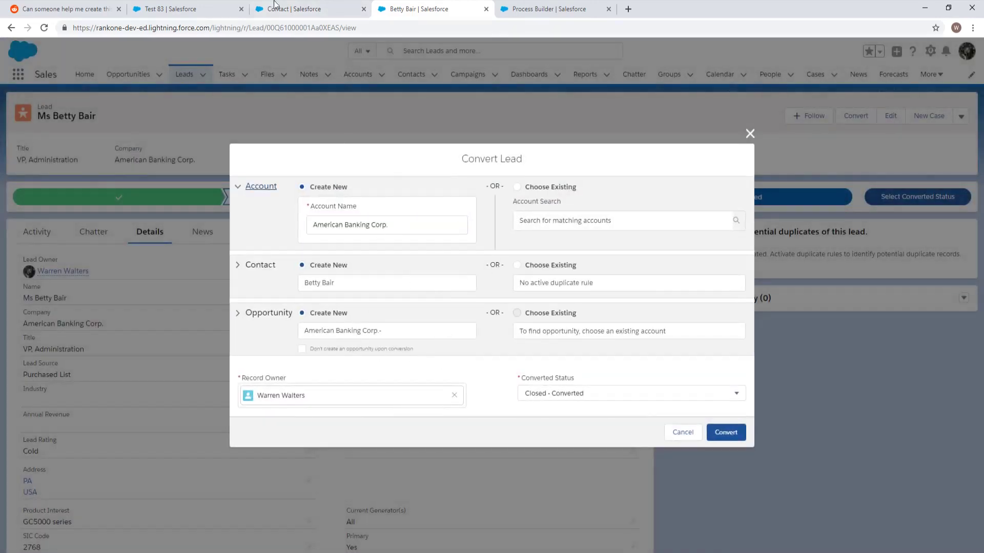
left_click(726, 433)
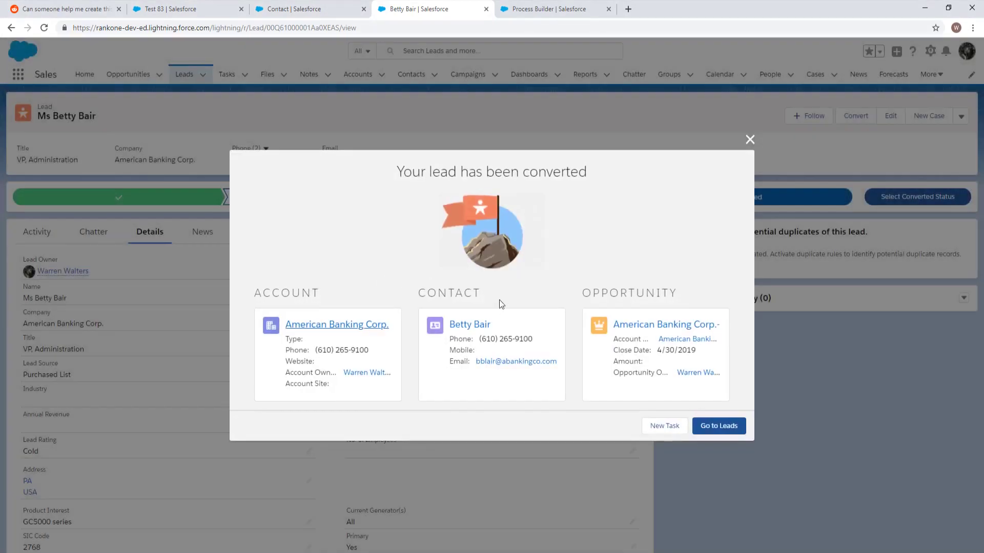
left_click(468, 324)
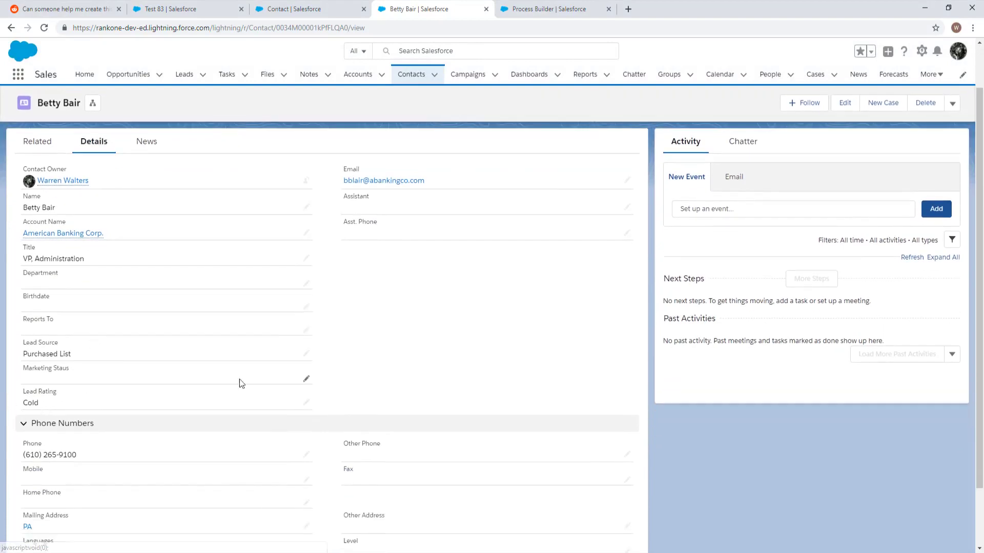
Leave the converted contact's record and open the All Open Leads list
key("ctrl+shift+Tab")
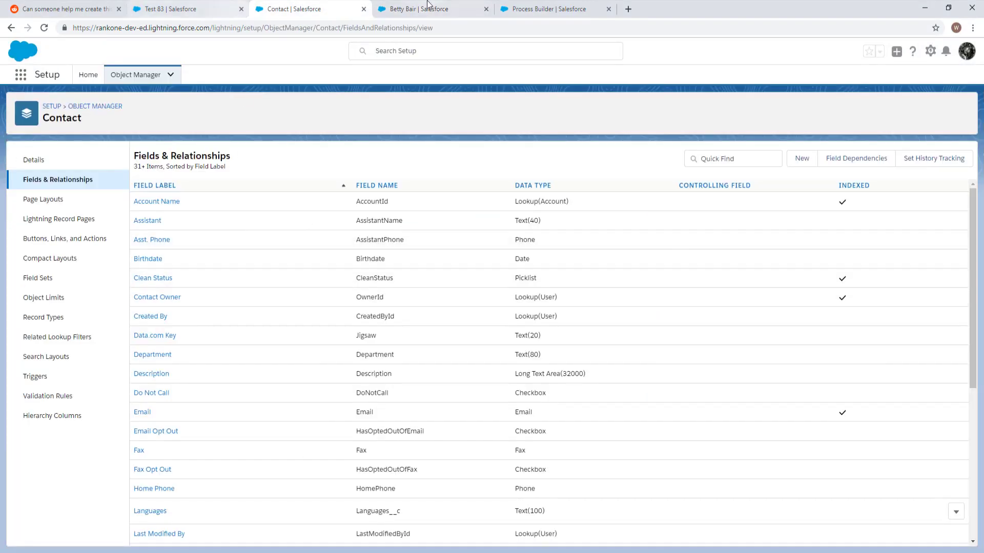
key("ctrl+Tab")
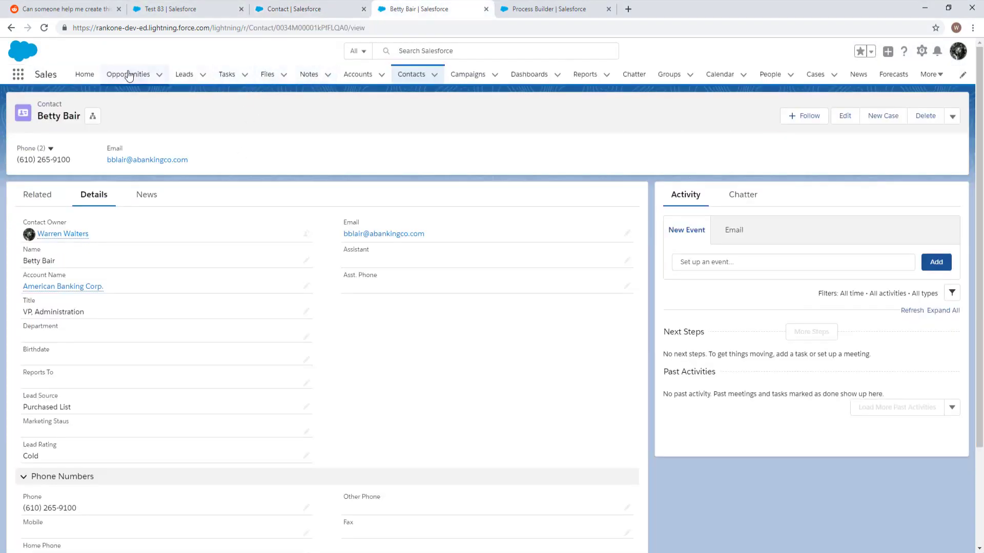
left_click(182, 75)
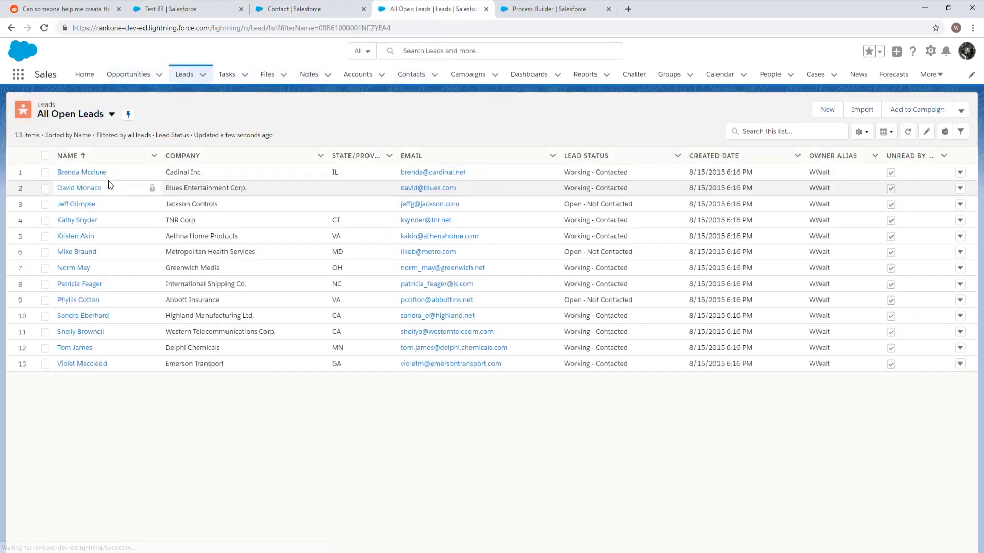
Open the first lead in the list, go to the Lead object's settings and open its Lead Layout page layout
left_click(69, 172)
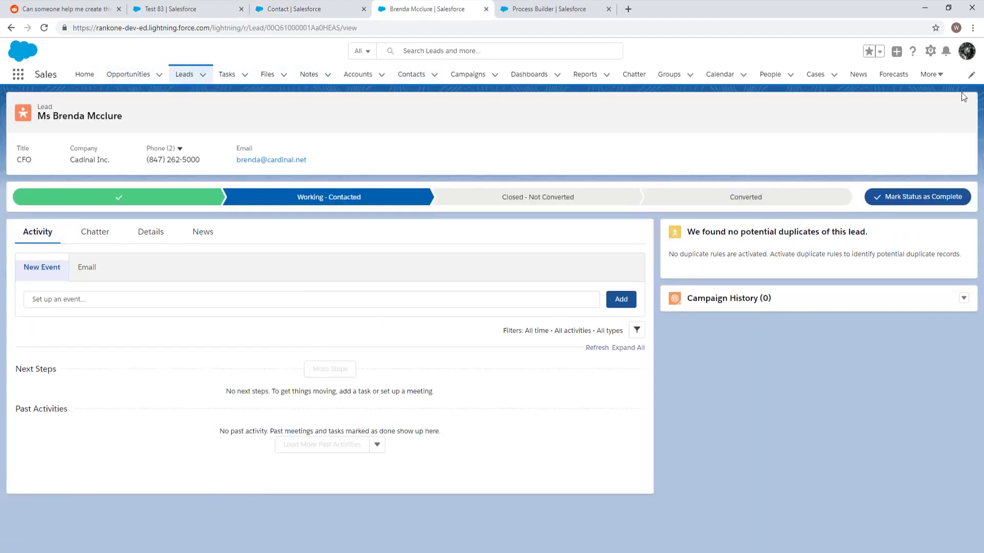
left_click(930, 51)
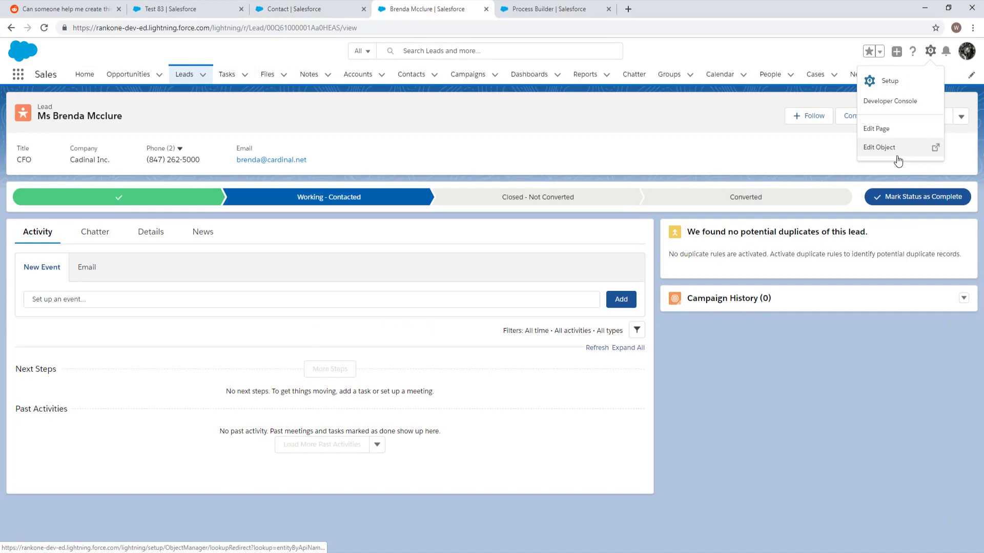
left_click(884, 148)
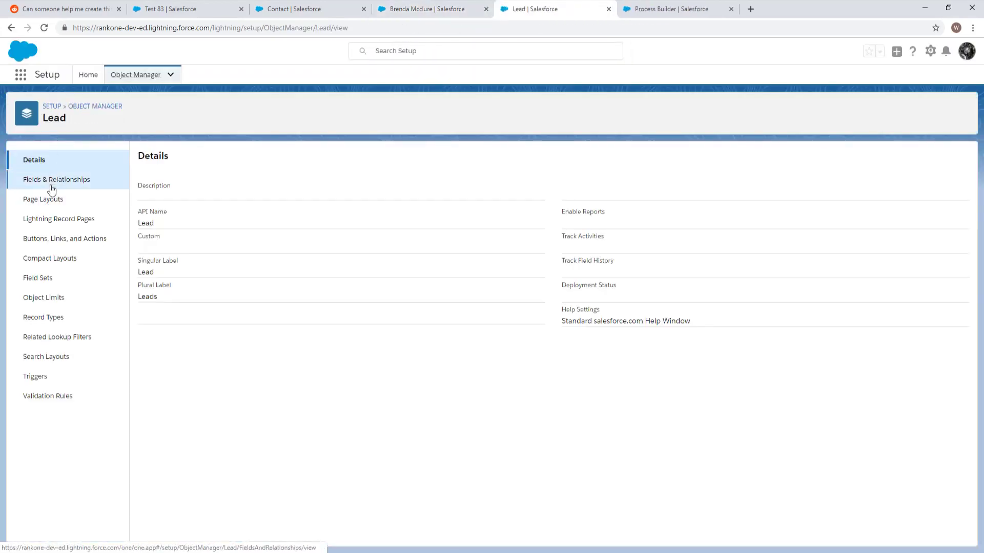
left_click(52, 187)
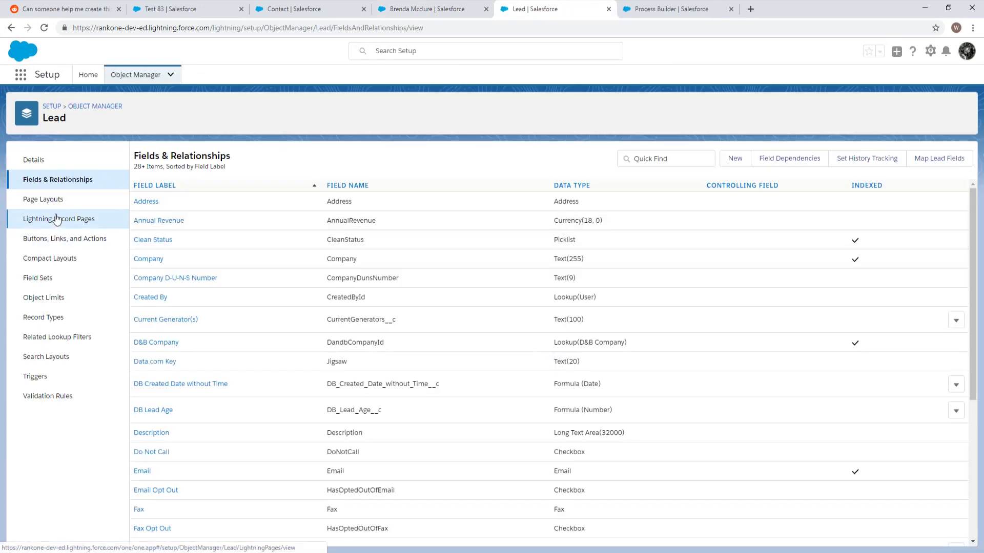
left_click(46, 200)
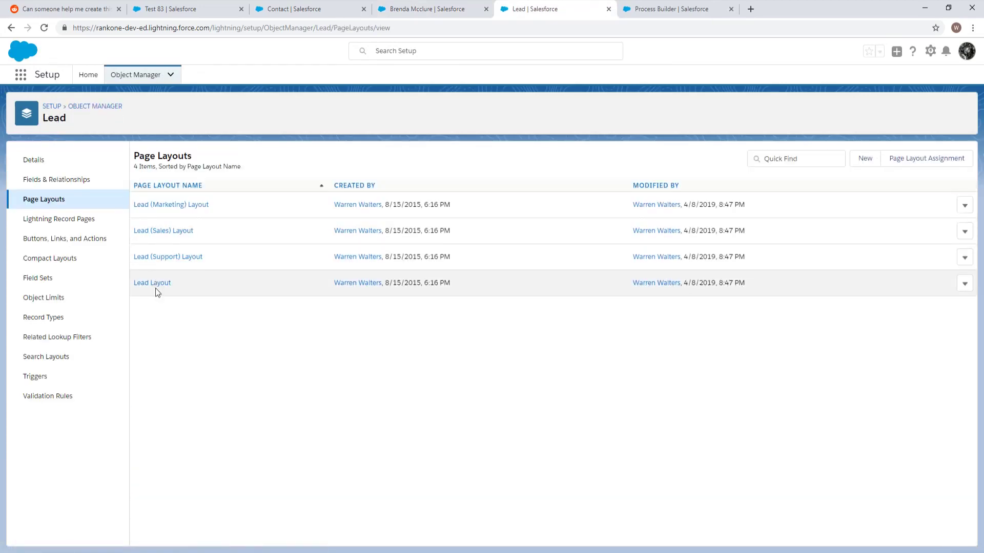
left_click(154, 283)
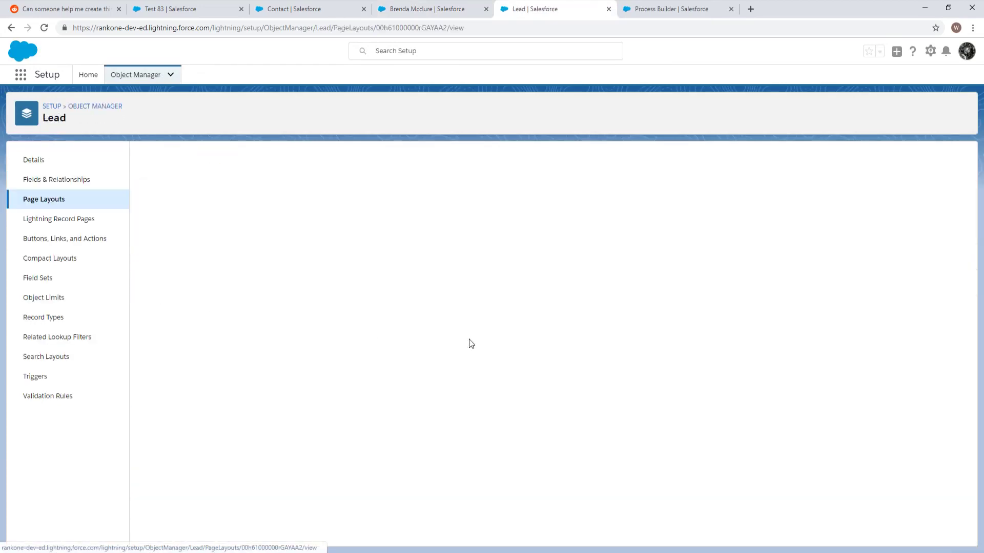
Remove the Lead Rating field from the Lead Information section and save the page layout
scroll(309, 247, "down", 5)
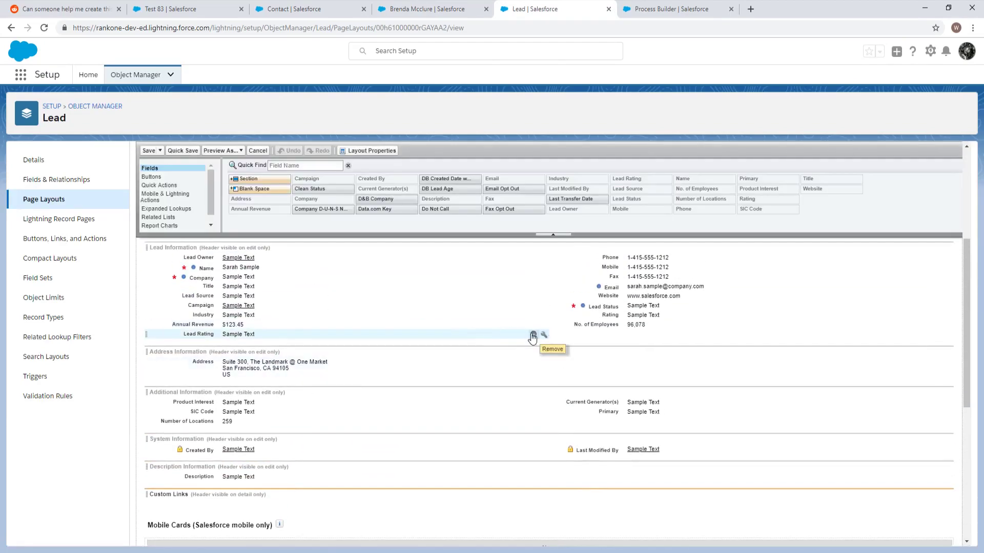
left_click(534, 335)
scroll(362, 283, "up", 2)
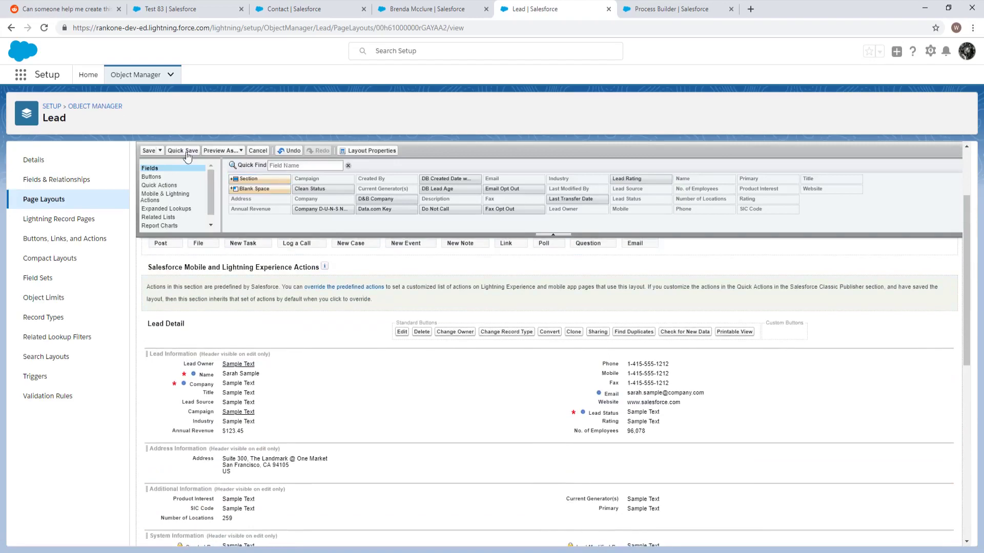
left_click(183, 151)
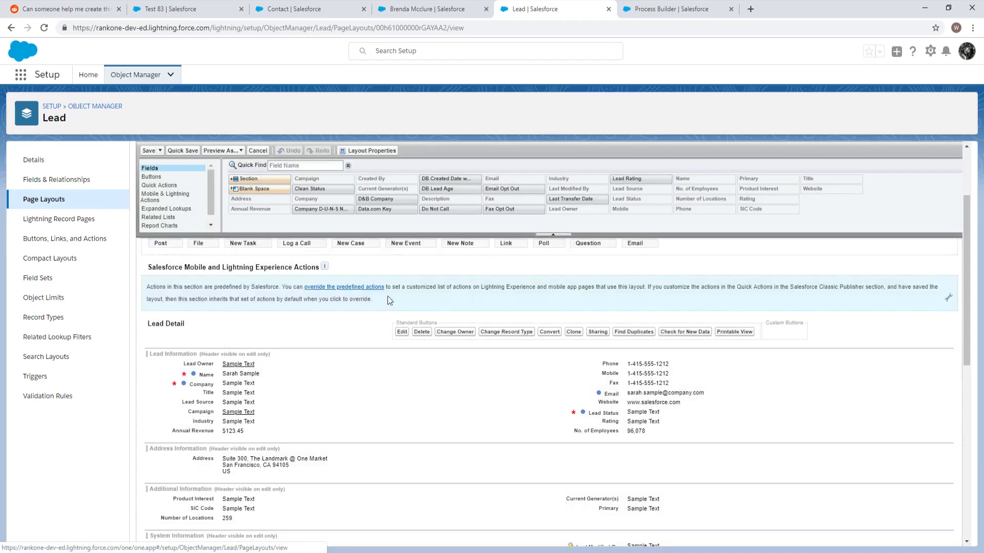
left_click_drag(176, 167, 173, 161)
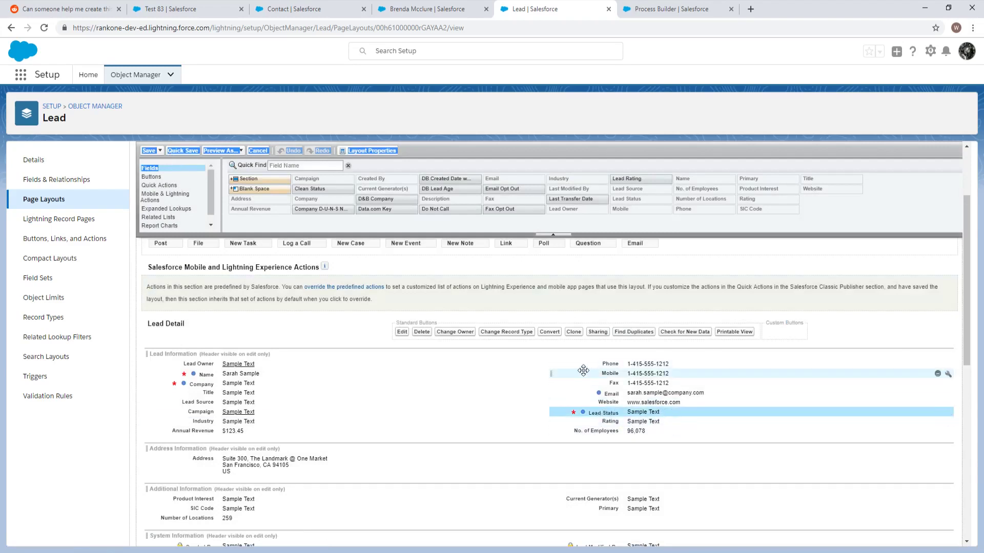
scroll(537, 349, "up", 2)
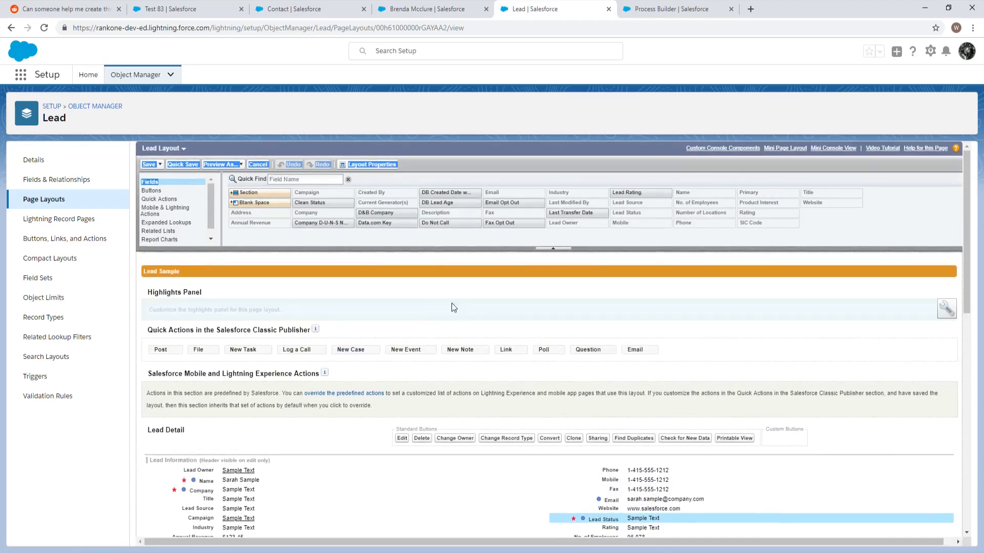
scroll(422, 309, "down", 3)
scroll(205, 307, "up", 3)
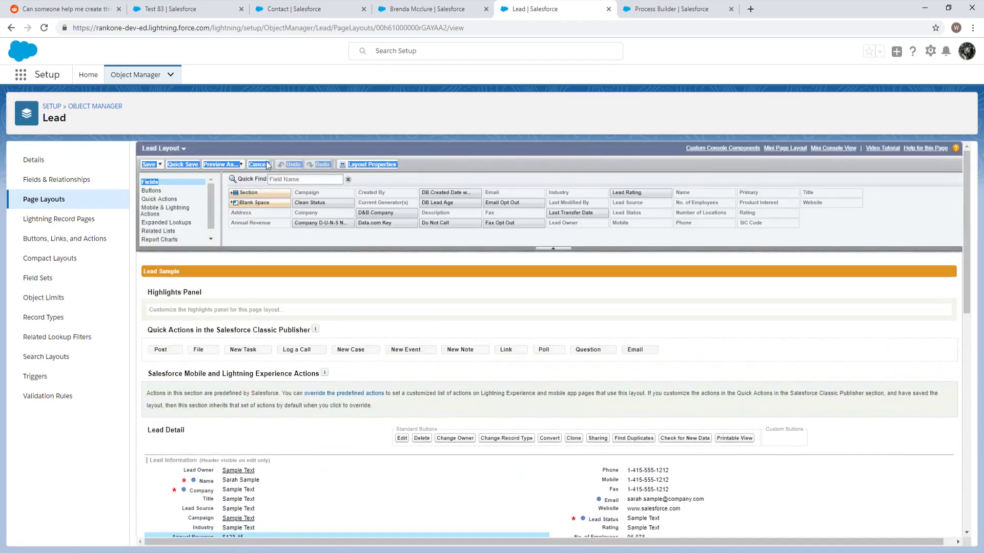
scroll(482, 359, "down", 1)
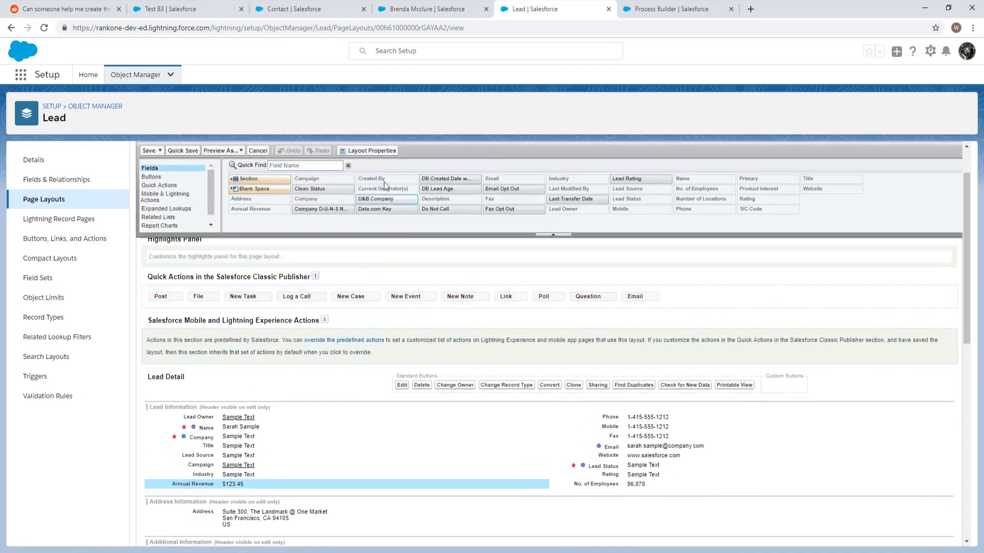
Switch to the Reddit thread about creating a trigger and examine the first reply about the account Rating field
left_click(161, 9)
left_click(74, 6)
scroll(276, 232, "down", 2)
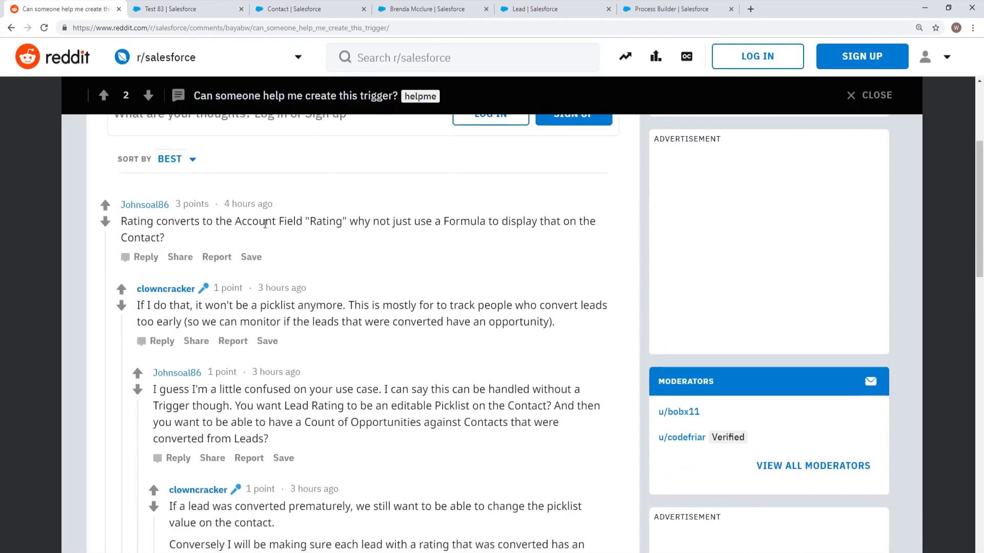
left_click_drag(118, 222, 199, 241)
left_click(198, 241)
scroll(202, 243, "down", 3)
Examine the replies discussing lead conversion mapping and a text formula field on Lead
scroll(202, 242, "down", 8)
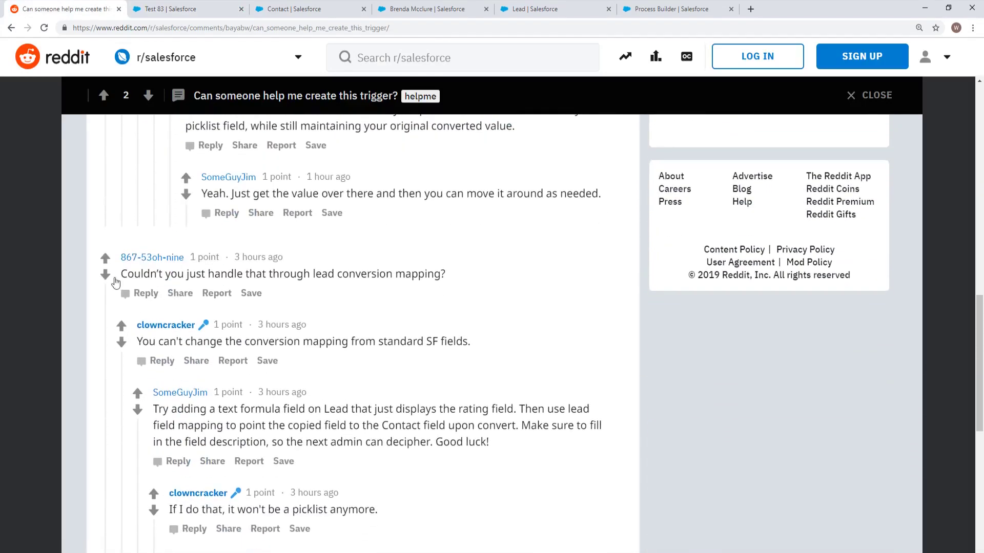
left_click_drag(115, 277, 426, 274)
scroll(371, 340, "down", 1)
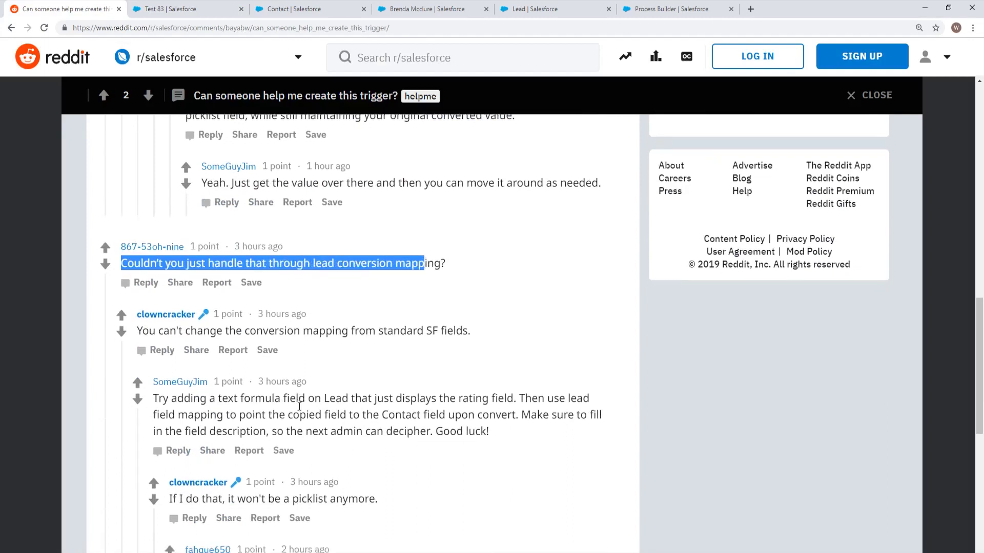
left_click_drag(163, 288, 338, 287)
scroll(337, 287, "down", 1)
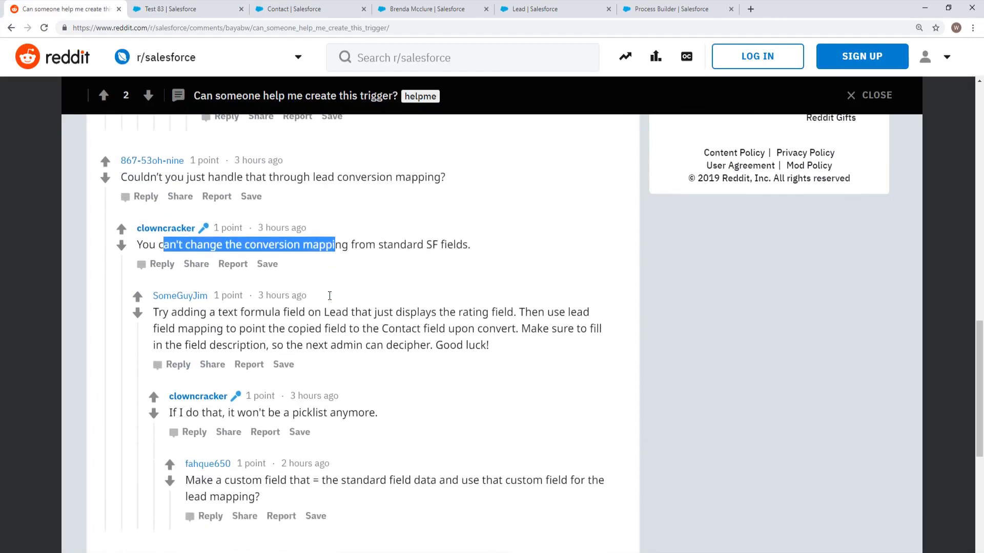
left_click(330, 239)
scroll(340, 260, "down", 1)
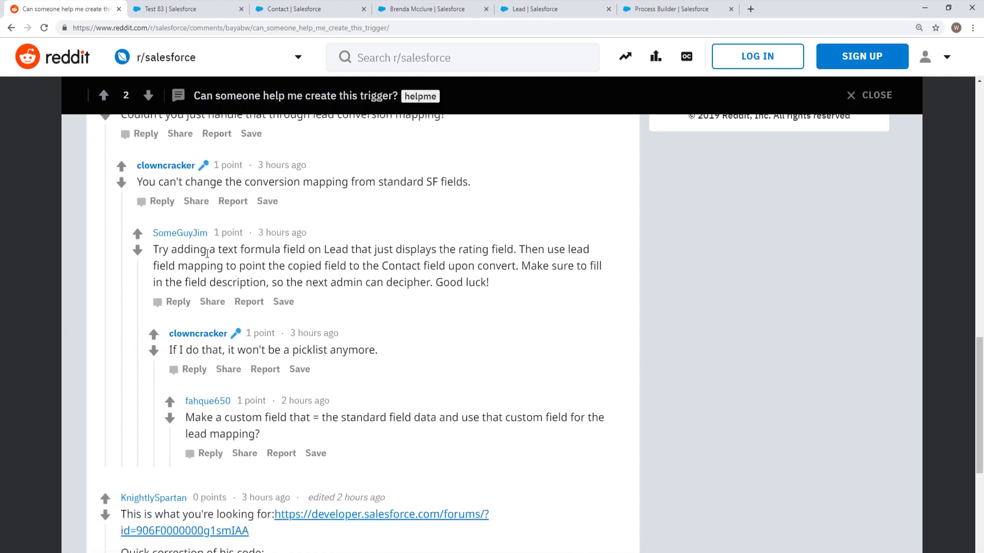
left_click_drag(201, 250, 404, 282)
left_click(424, 283)
scroll(307, 358, "down", 2)
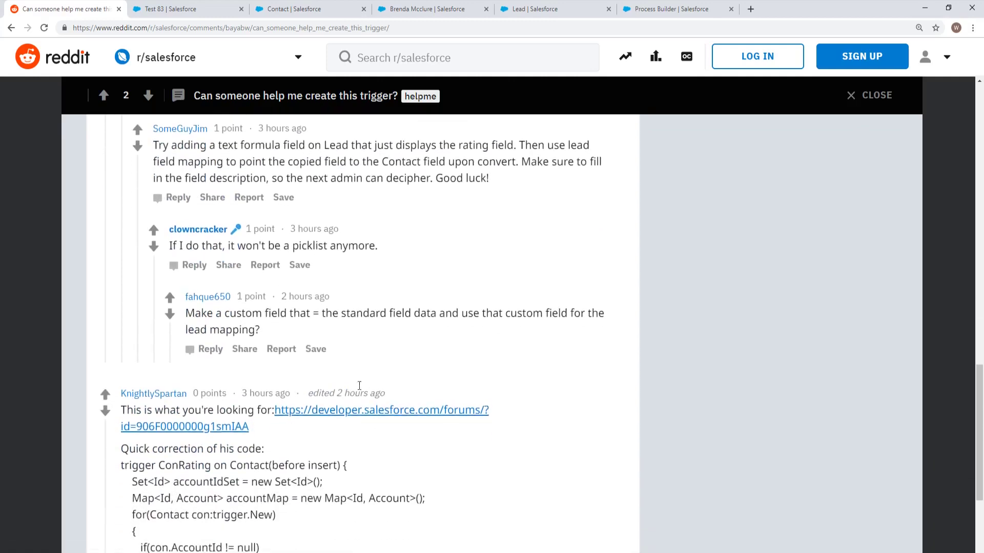
left_click_drag(330, 336, 333, 347)
scroll(333, 347, "up", 1)
left_click(409, 379)
scroll(408, 379, "up", 11)
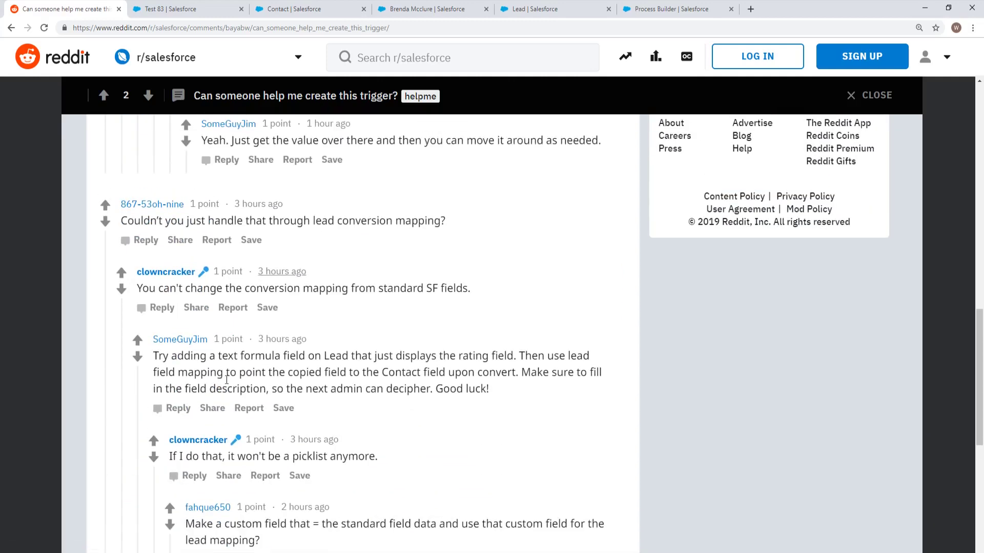
Examine the reply recommending a custom formula field with Process Builder, along with its follow-up comment
scroll(252, 365, "up", 2)
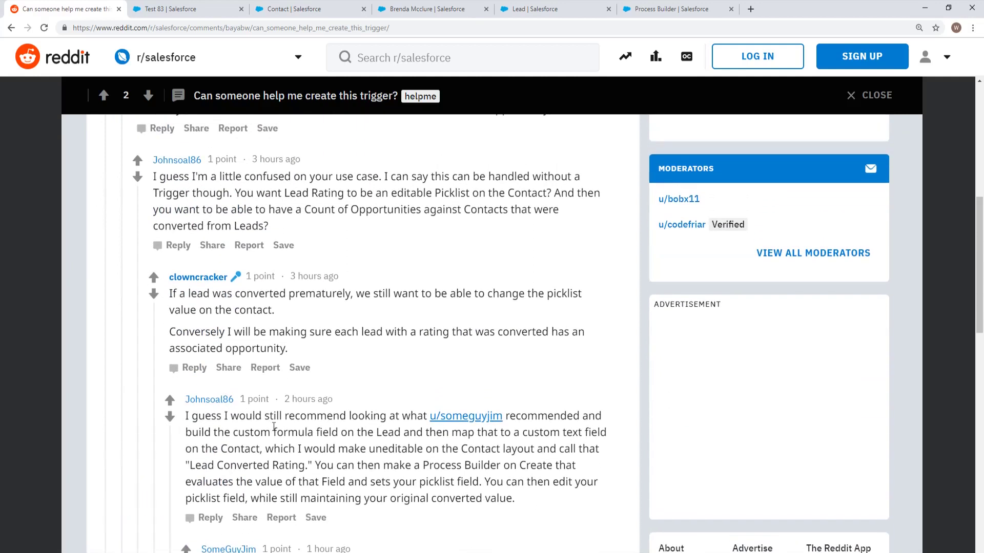
scroll(252, 365, "down", 2)
left_click_drag(272, 379, 395, 399)
left_click(395, 399)
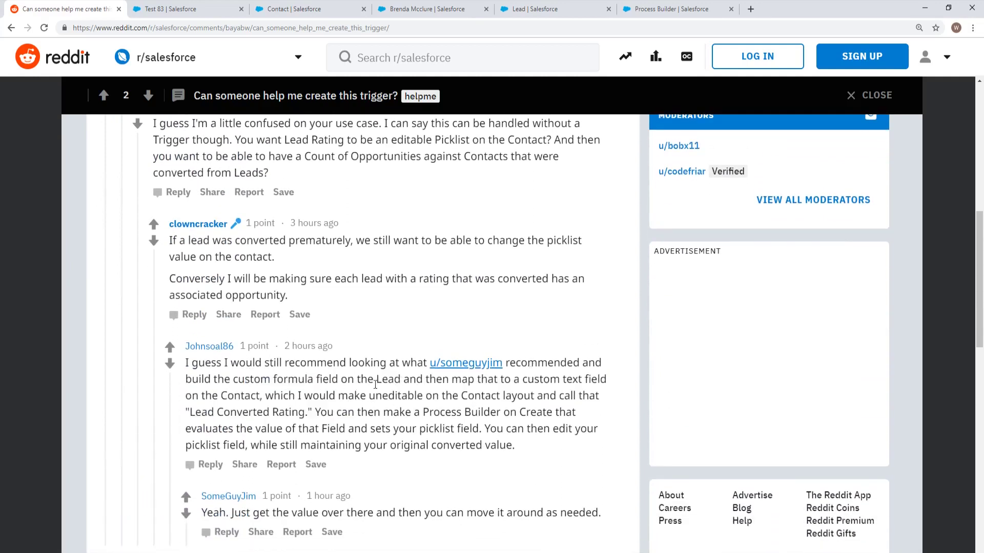
left_click_drag(367, 412, 478, 430)
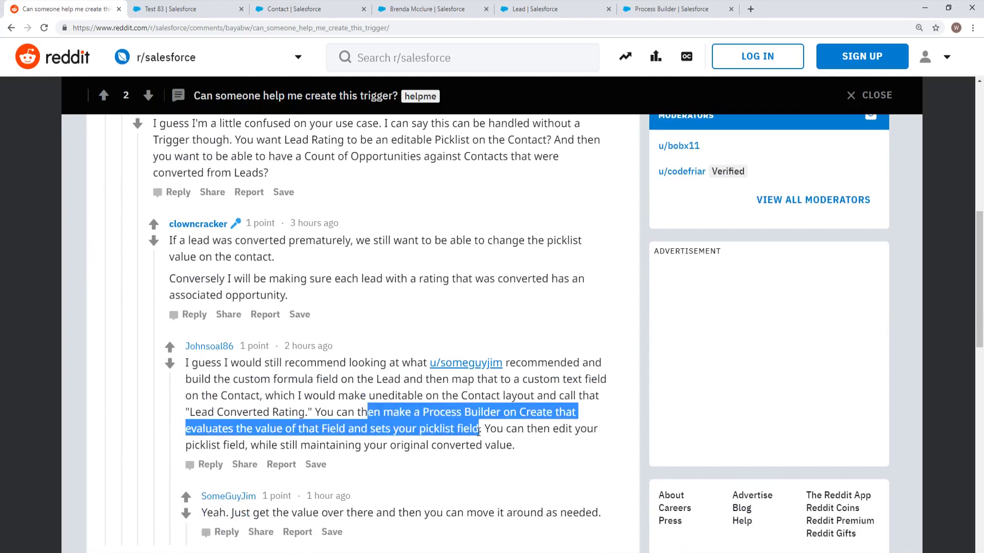
left_click_drag(221, 429, 241, 335)
left_click(508, 435)
scroll(518, 413, "down", 1)
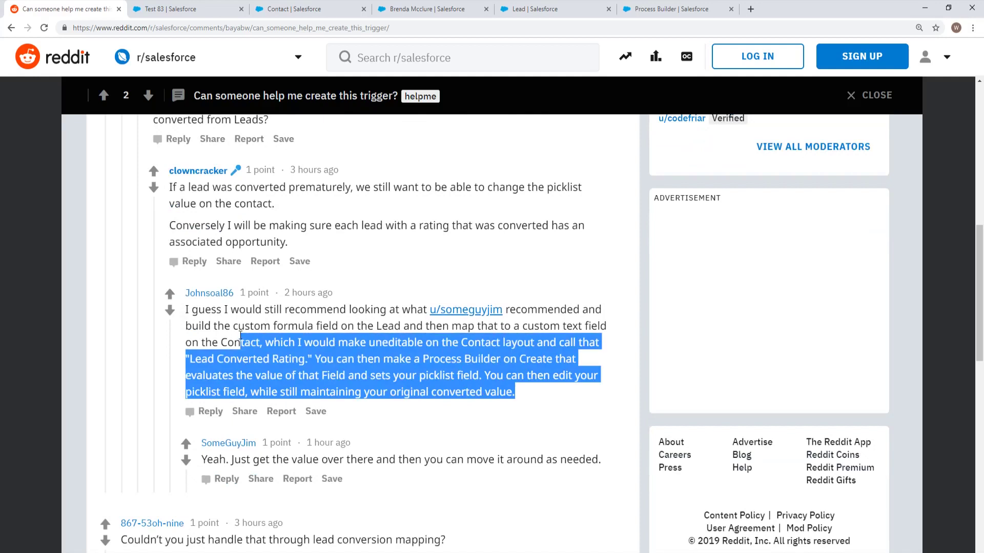
left_click_drag(213, 461, 572, 460)
left_click(572, 459)
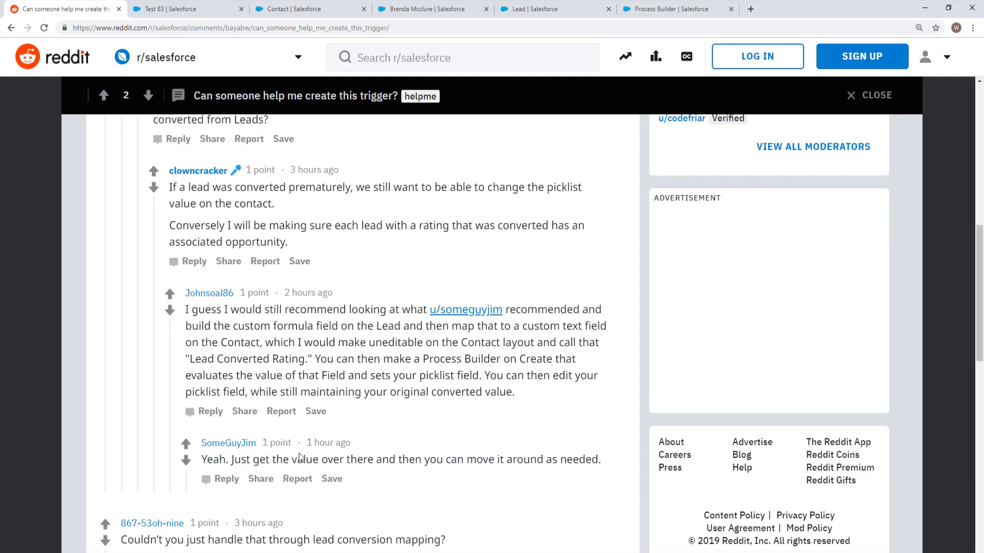
left_click_drag(327, 460, 259, 457)
Look over the whole comment thread again, including the reply with the ConRating trigger code
scroll(312, 429, "up", 7)
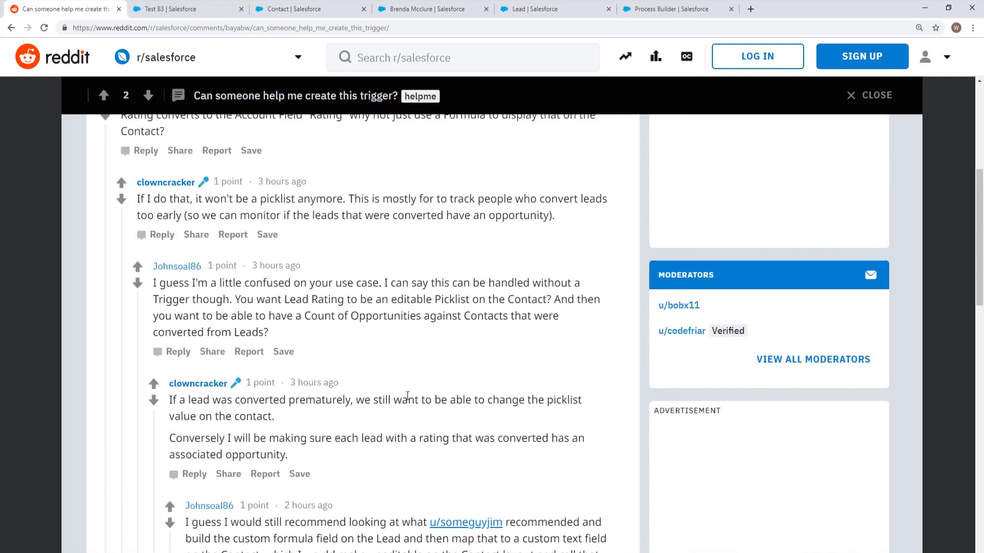
scroll(404, 394, "down", 18)
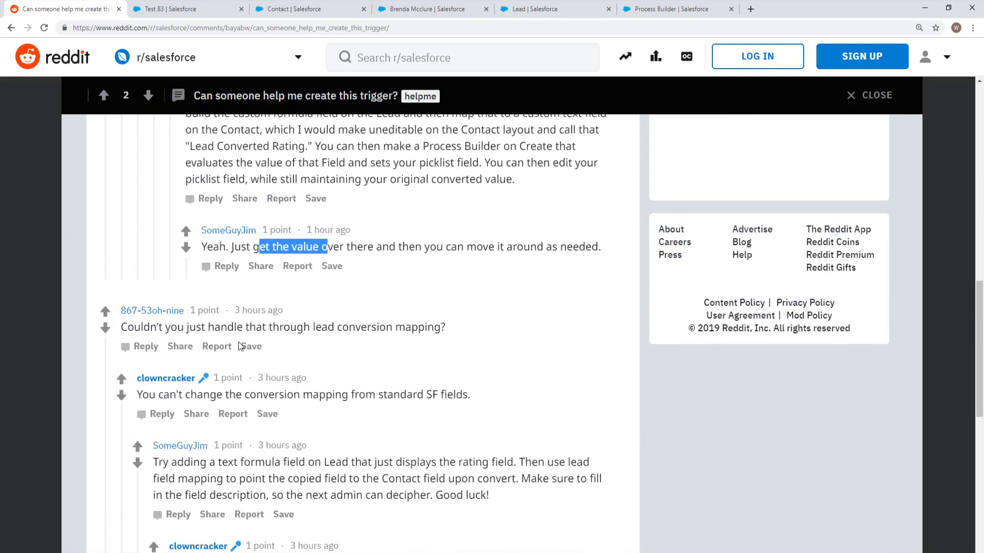
scroll(277, 363, "down", 5)
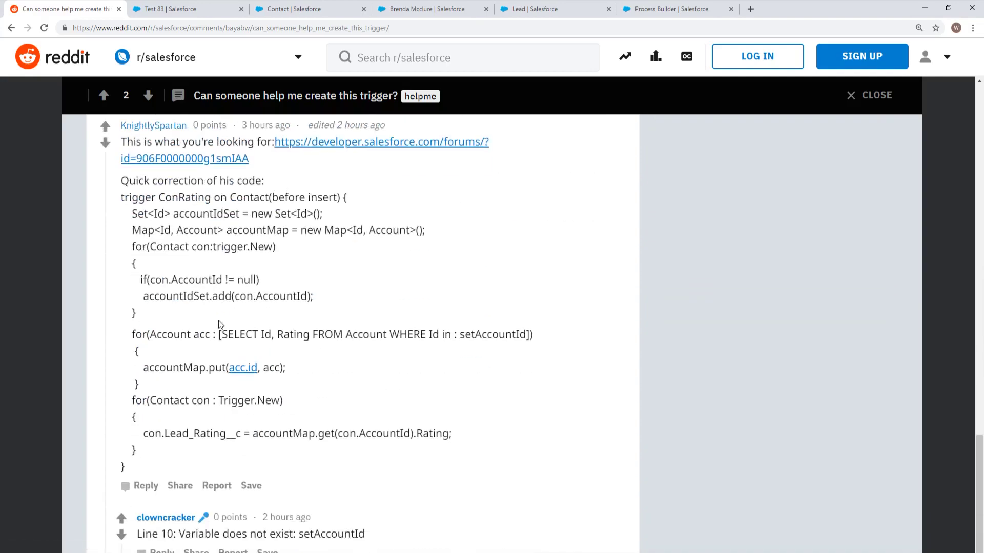
scroll(311, 379, "up", 6)
scroll(312, 379, "up", 10)
left_click_drag(328, 395, 284, 427)
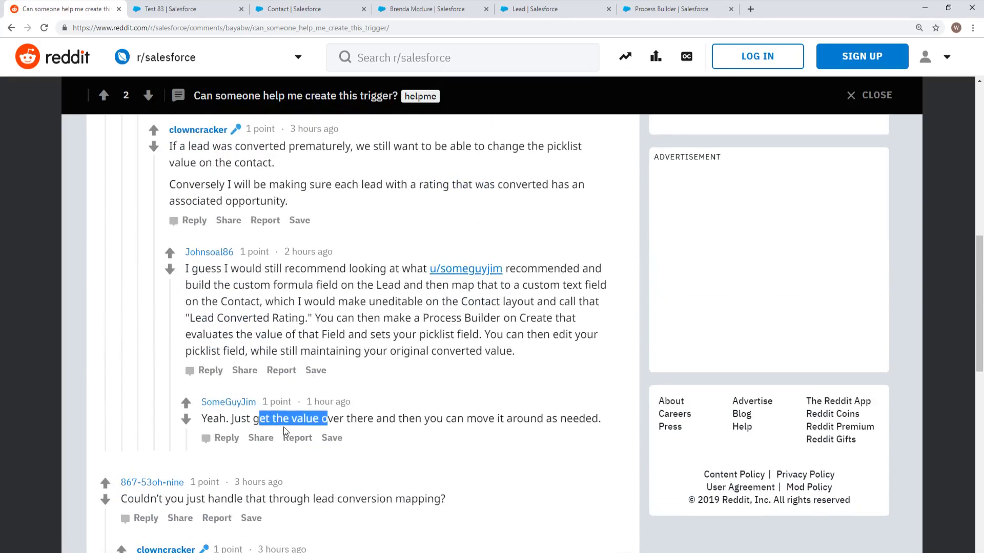
left_click(416, 429)
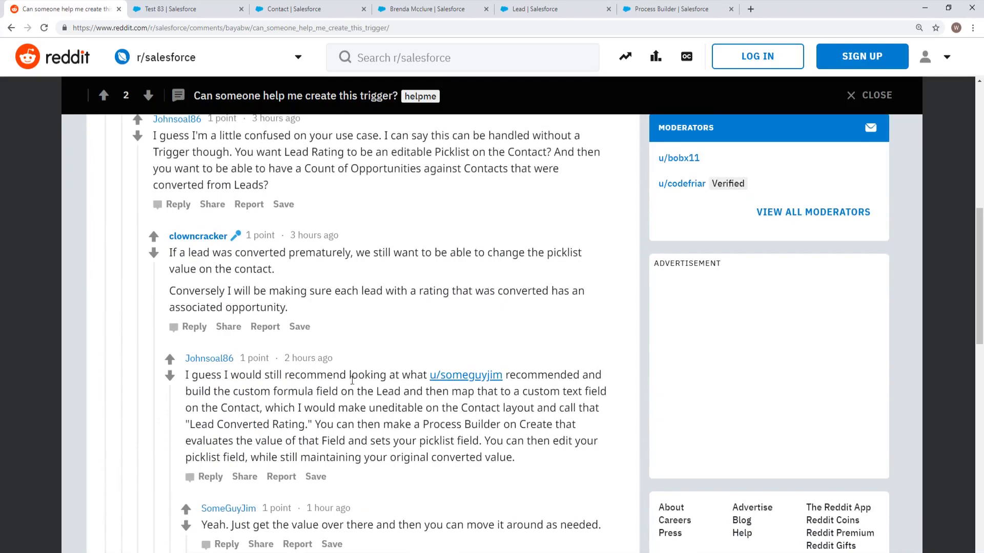
scroll(407, 422, "down", 10)
scroll(411, 426, "up", 4)
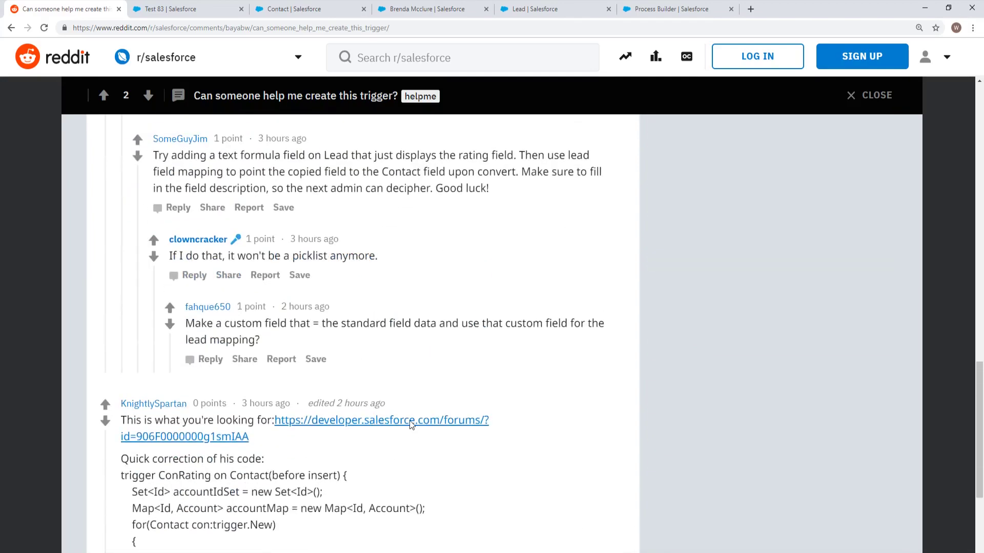
scroll(410, 424, "down", 6)
scroll(421, 384, "up", 2)
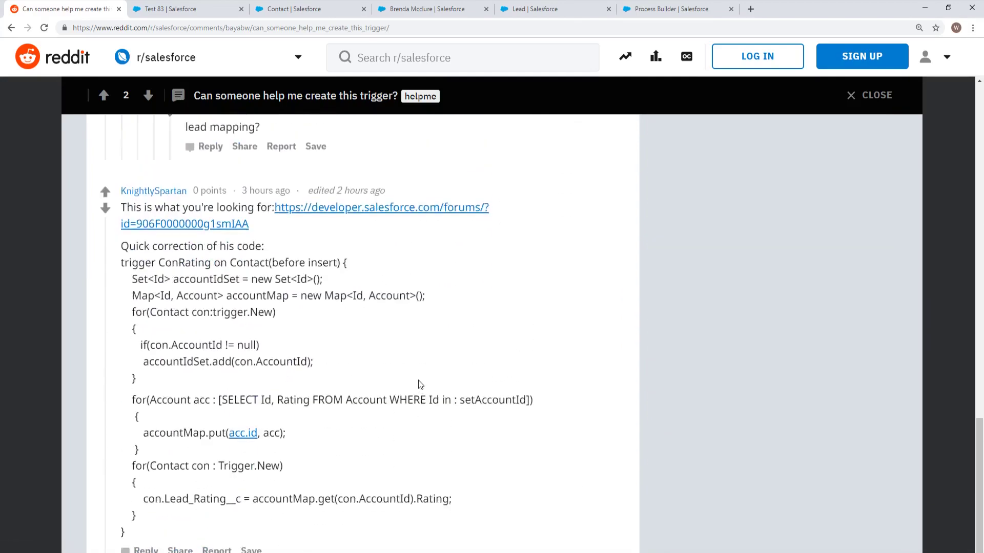
scroll(420, 384, "down", 2)
Return to Salesforce and bring up the Lead - Main Trigger process in Process Builder, checking the other open setup pages on the way
left_click(294, 9)
left_click(171, 9)
left_click(308, 9)
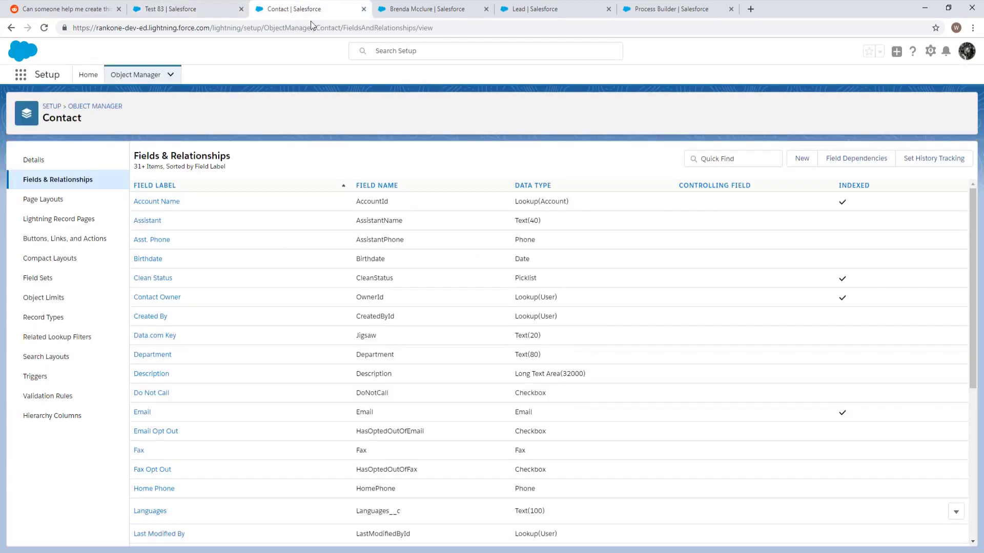
left_click(574, 7)
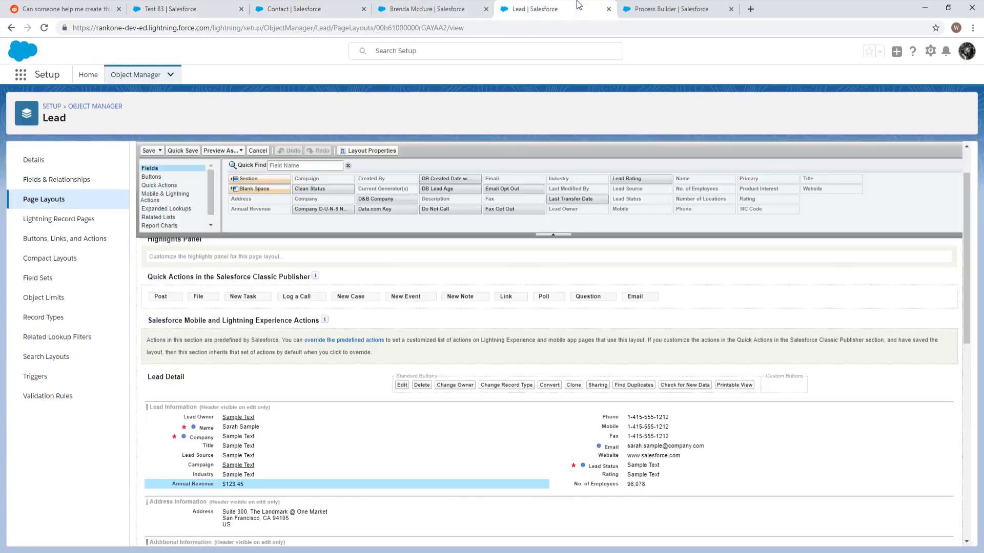
left_click(650, 9)
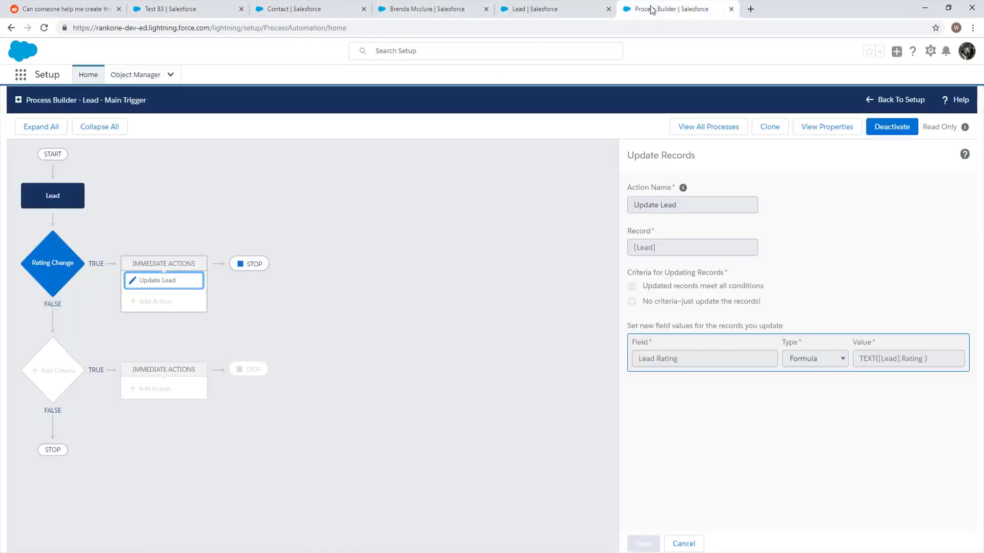
In the Lead object's field mapping, set the contact field mapped to Lead Rating to None and save
left_click(570, 7)
left_click(58, 182)
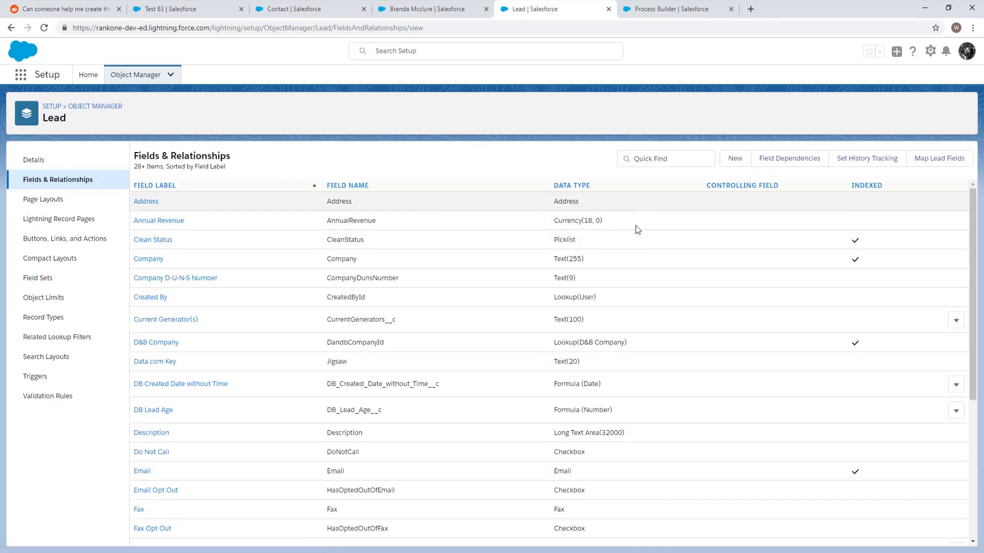
left_click(931, 158)
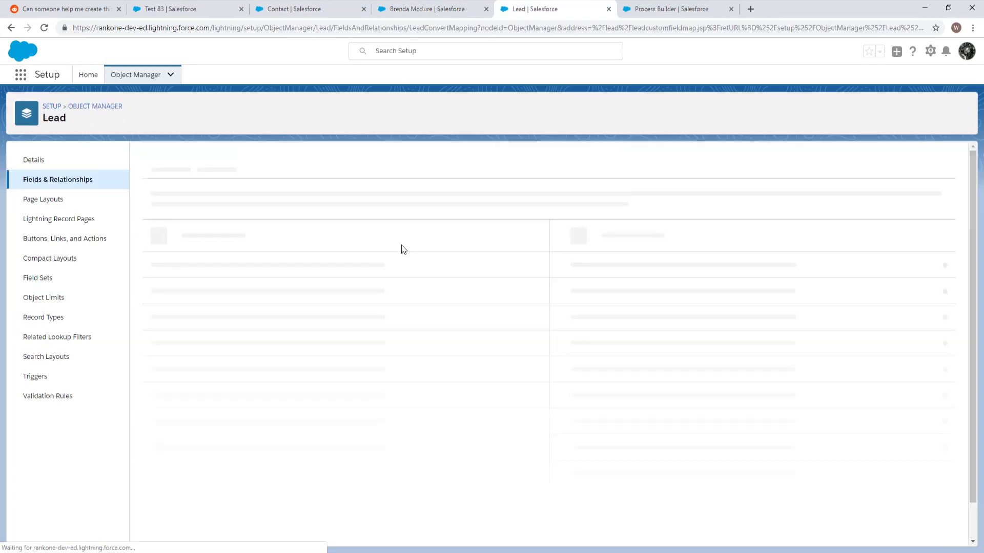
left_click(256, 211)
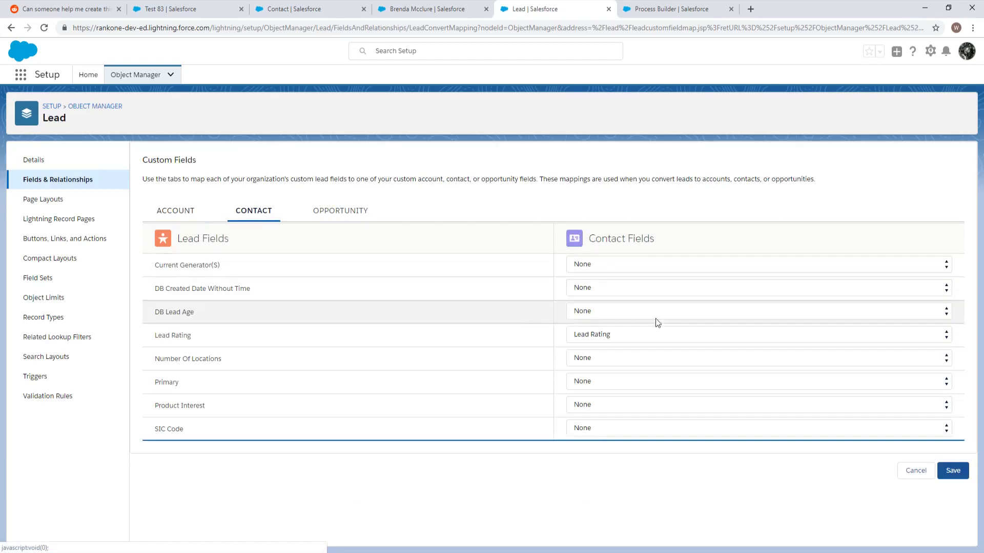
left_click(610, 333)
left_click(634, 347)
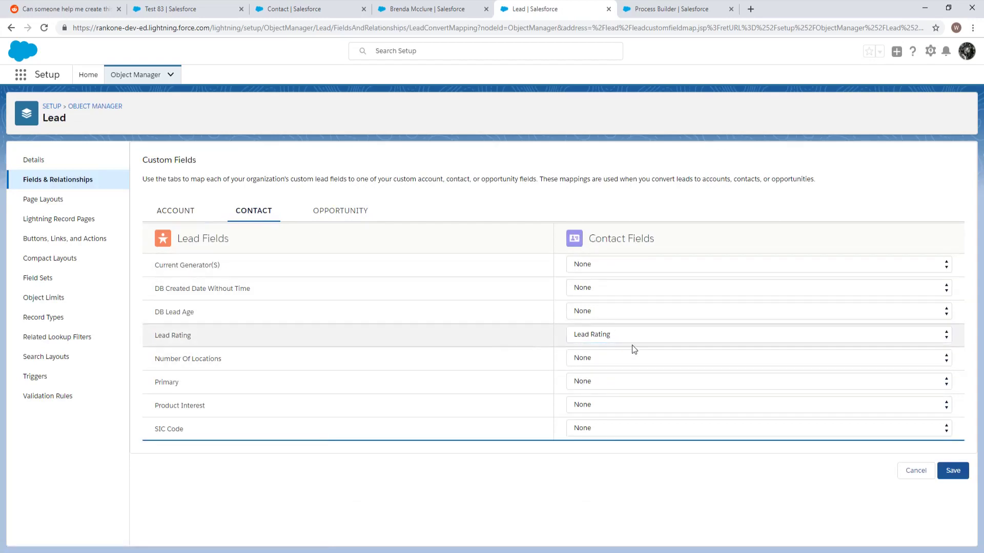
left_click(631, 342)
left_click(608, 385)
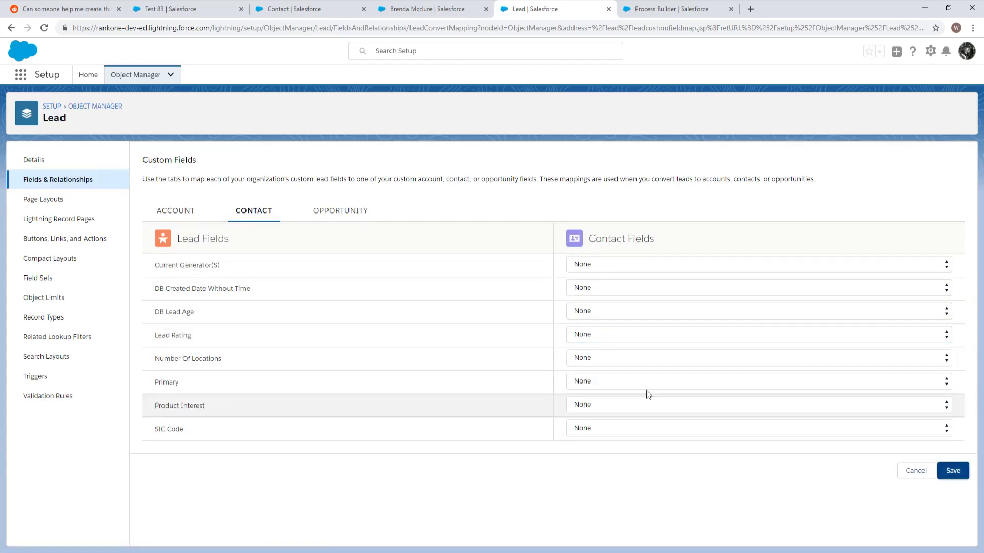
key("Return")
Return to the Reddit thread and examine the corrected ConRating trigger code
left_click(451, 9)
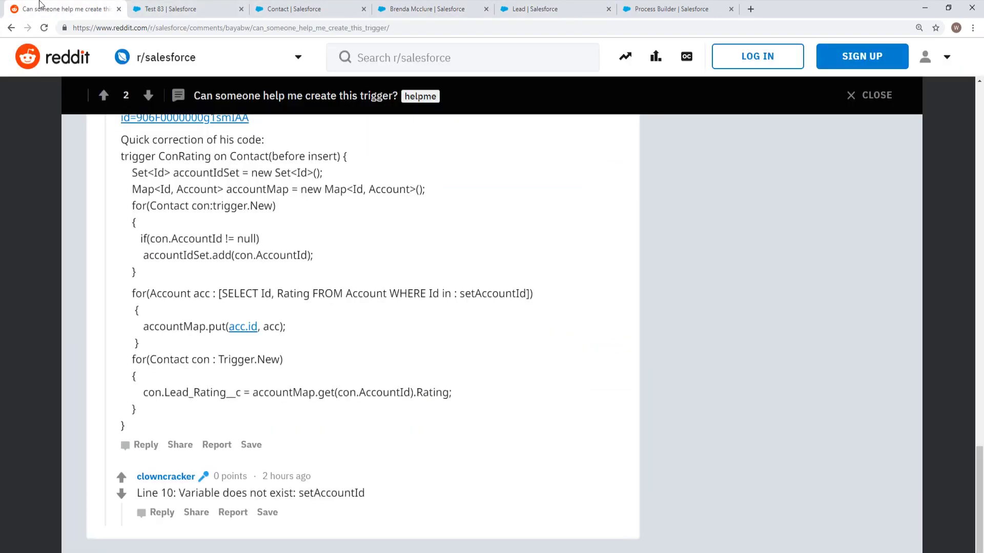
left_click(51, 9)
scroll(385, 288, "up", 1)
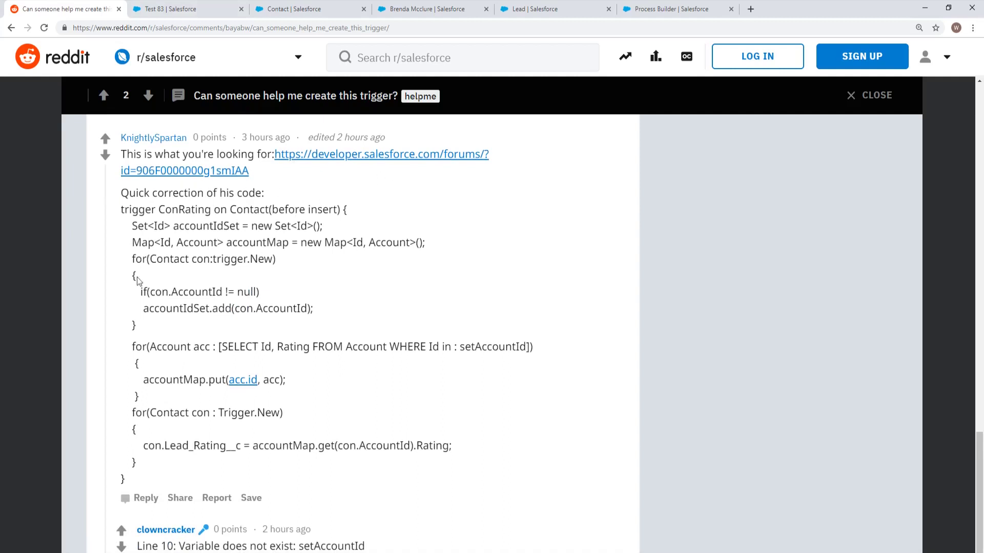
left_click_drag(147, 220, 231, 379)
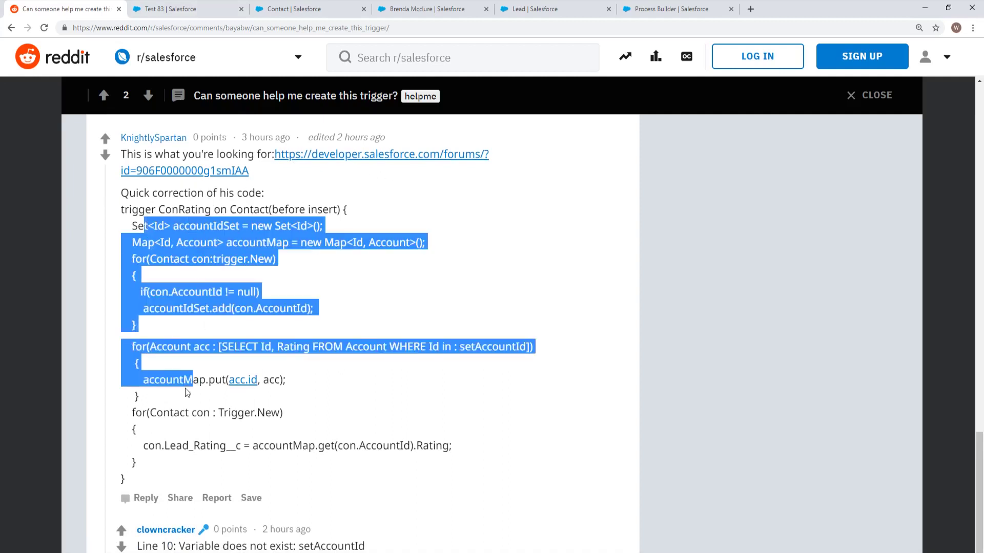
left_click(303, 270)
scroll(353, 285, "up", 1)
scroll(353, 286, "down", 1)
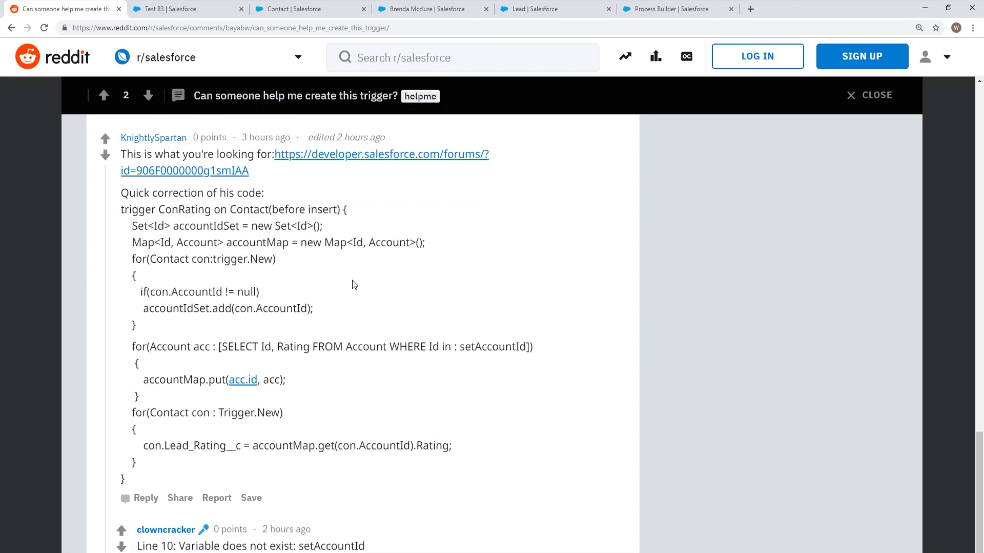
scroll(346, 303, "up", 1)
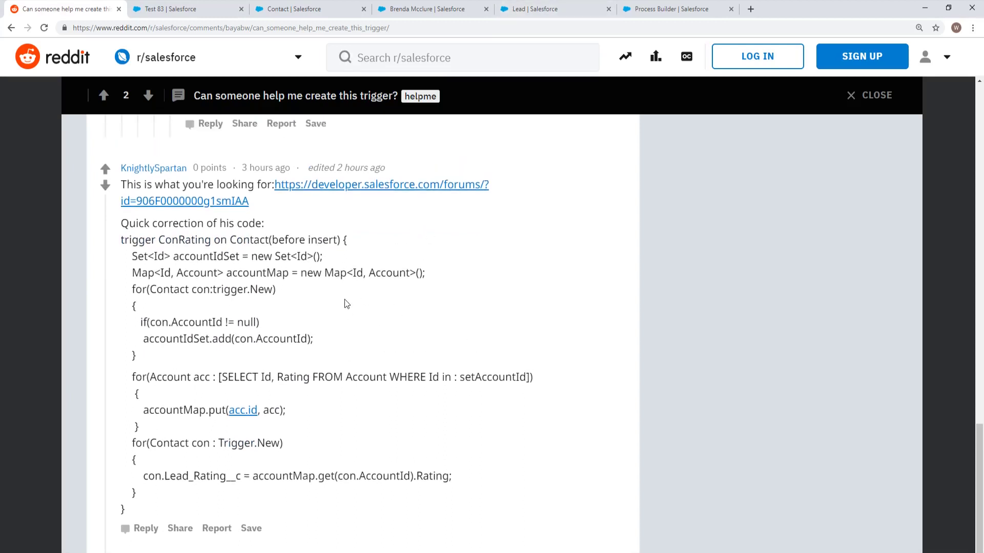
scroll(346, 303, "down", 1)
Return to the Lead setup page in Salesforce, open the Developer Console and minimize its window
left_click(519, 6)
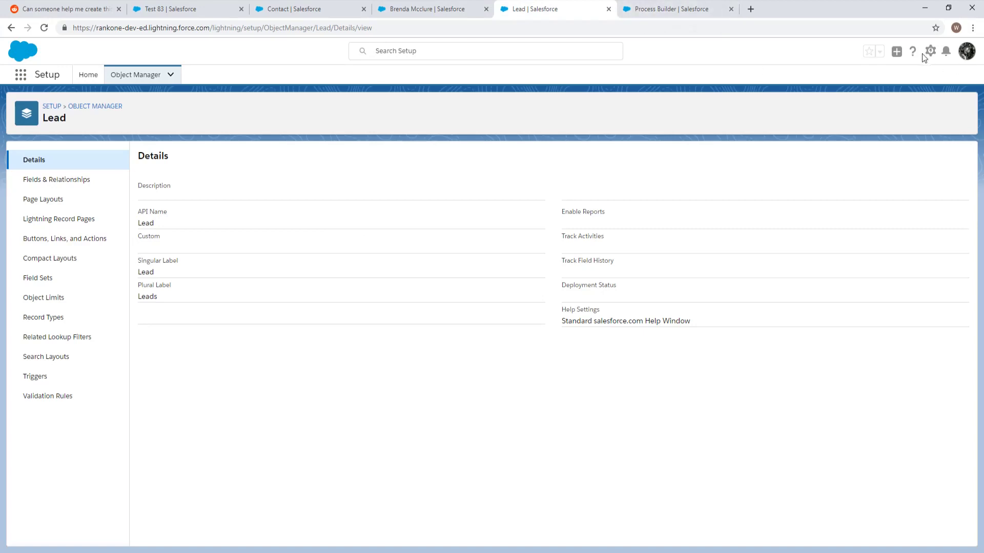
left_click(928, 52)
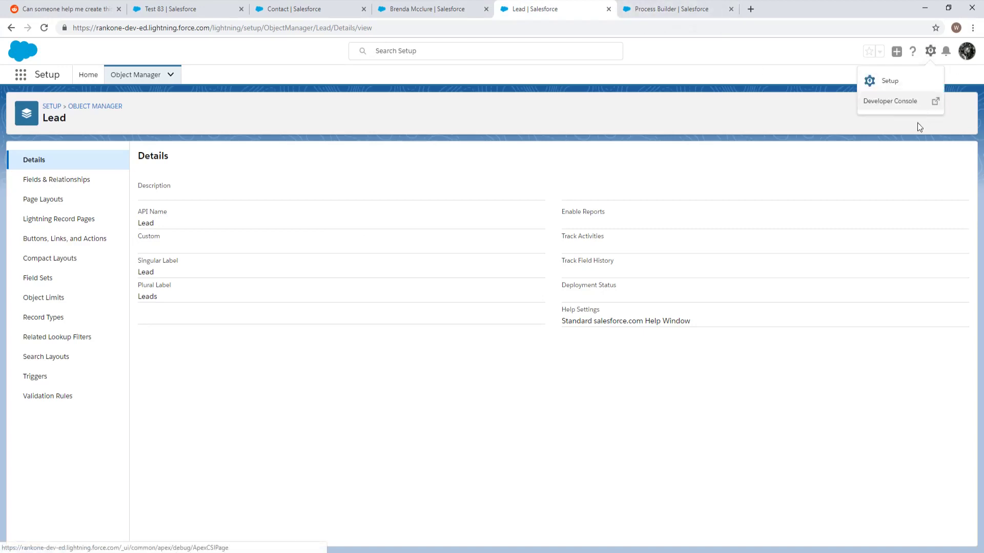
left_click(887, 107)
left_click(457, 9)
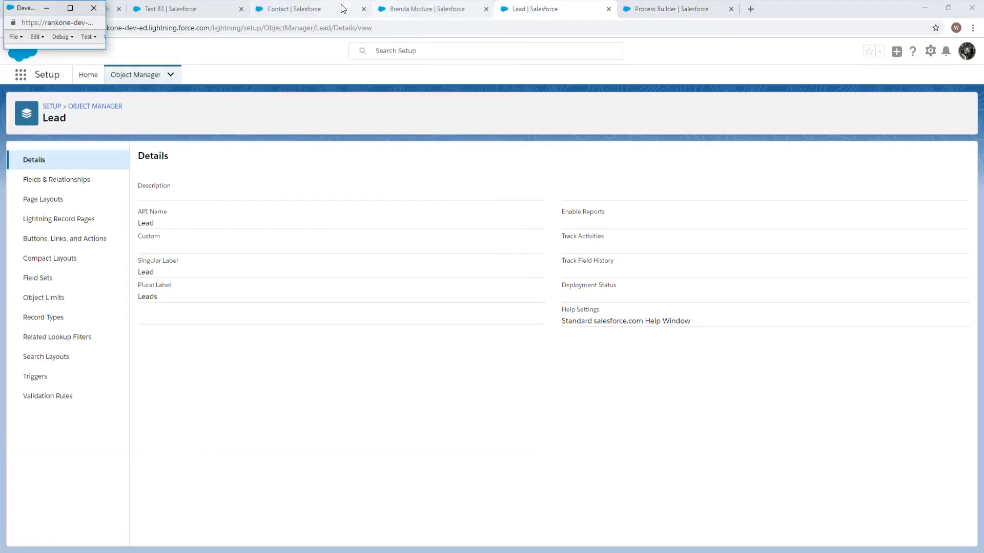
left_click(46, 8)
Copy the complete ConRating trigger code from the Reddit reply
left_click(30, 9)
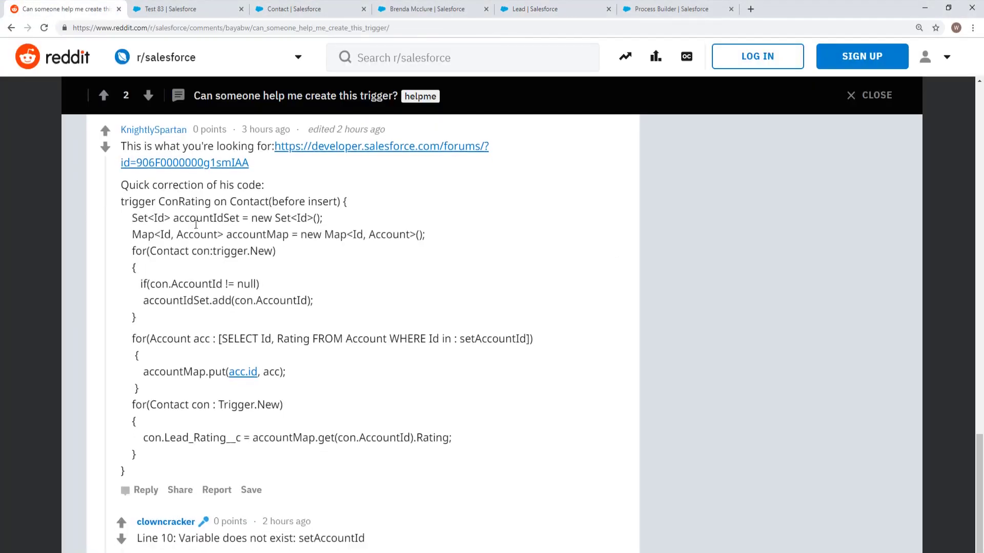
scroll(196, 225, "up", 1)
scroll(195, 225, "down", 1)
left_click_drag(129, 479, 121, 209)
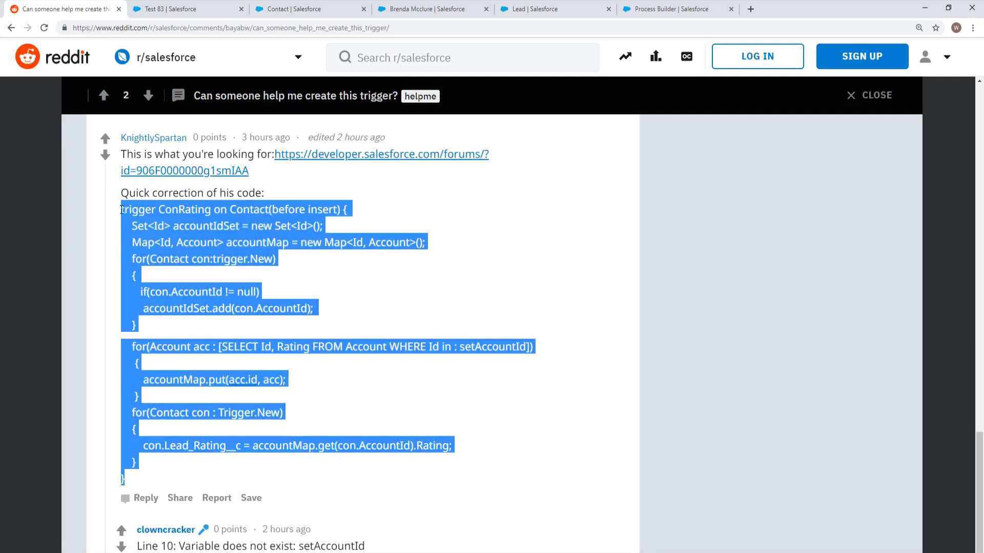
right_click(153, 215)
left_click(197, 223)
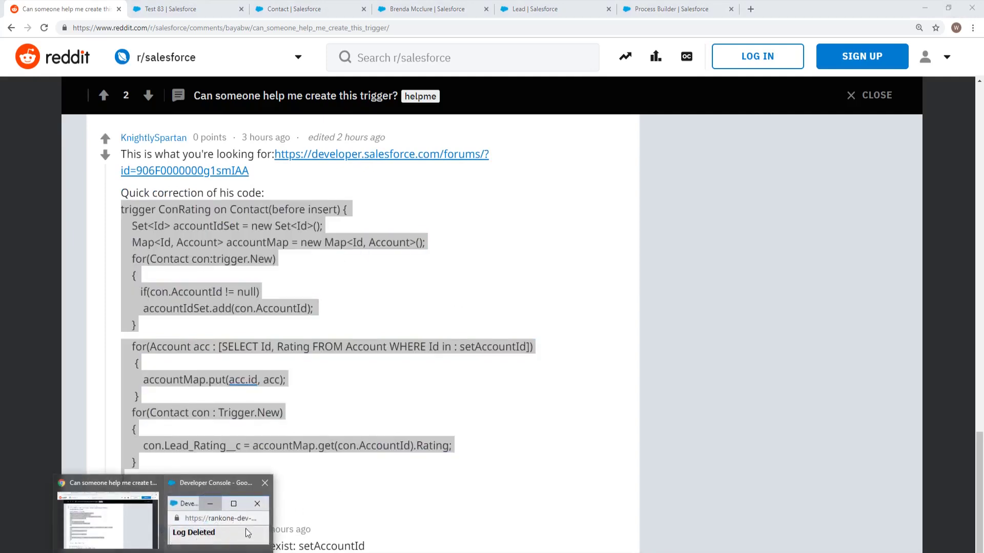
Switch to the Developer Console, maximize its window and dismiss the Log Deleted message
left_click(250, 532)
left_click(70, 9)
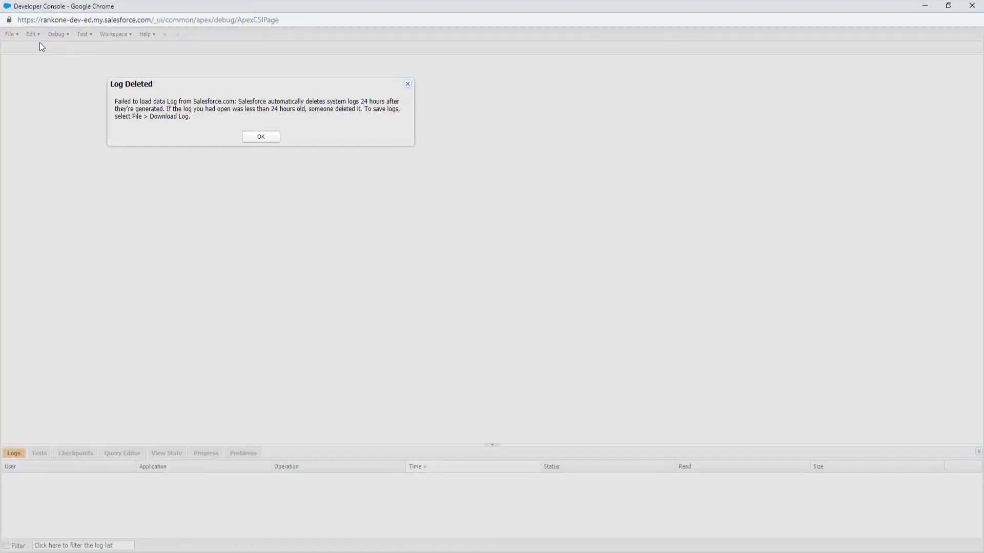
left_click(256, 136)
Create a new Apex trigger named LeadTrigger on the Lead sObject
left_click(10, 33)
mouse_move(28, 48)
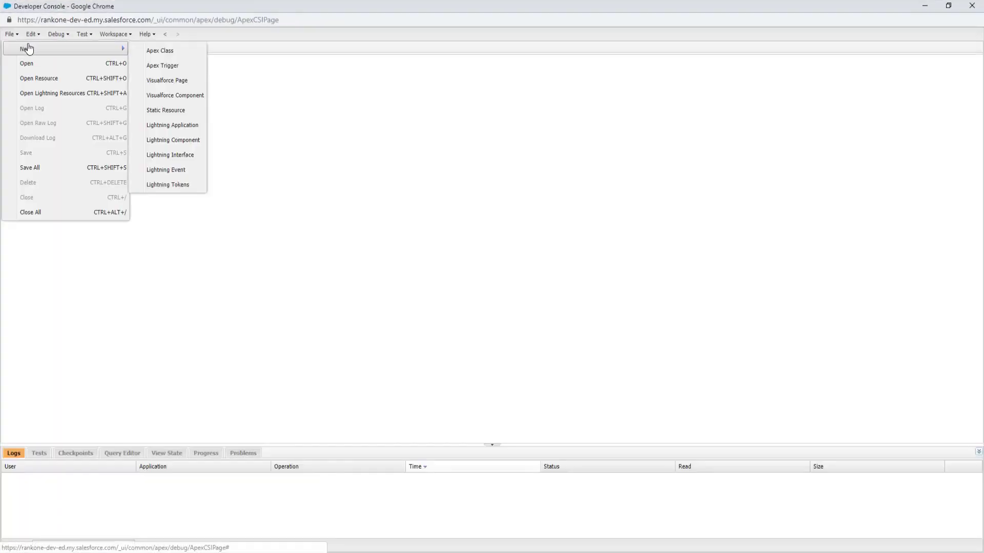
left_click(174, 65)
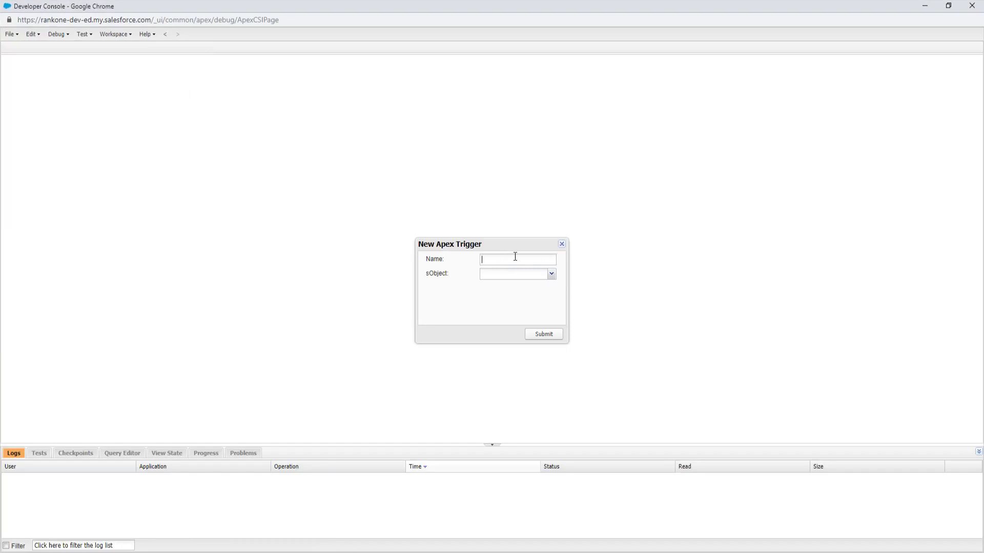
type("LeadTrigger")
left_click(552, 275)
left_click(511, 274)
left_click(551, 274)
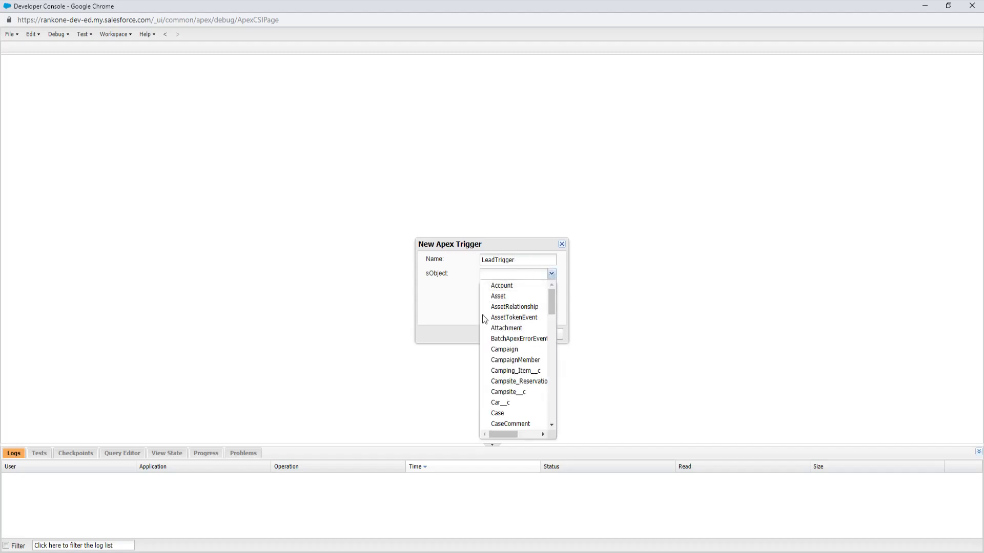
scroll(503, 336, "down", 10)
left_click(530, 361)
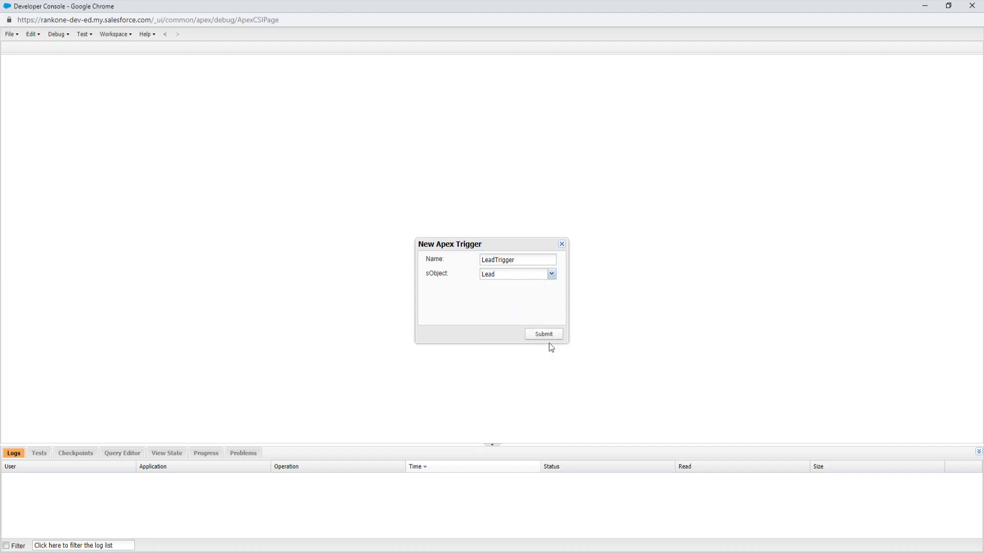
left_click(550, 336)
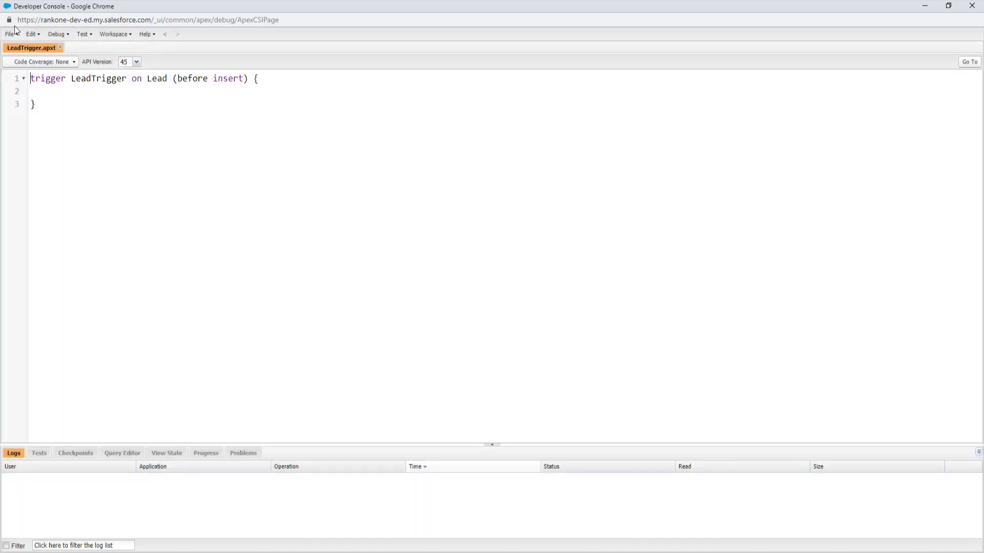
Look through the org's existing Apex triggers without opening any of them
left_click(10, 34)
left_click(36, 63)
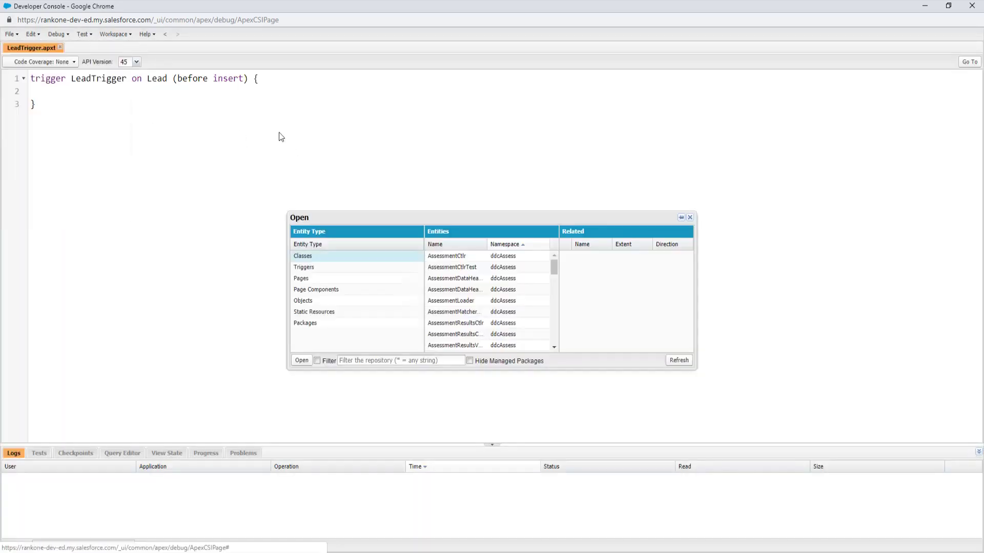
left_click(312, 267)
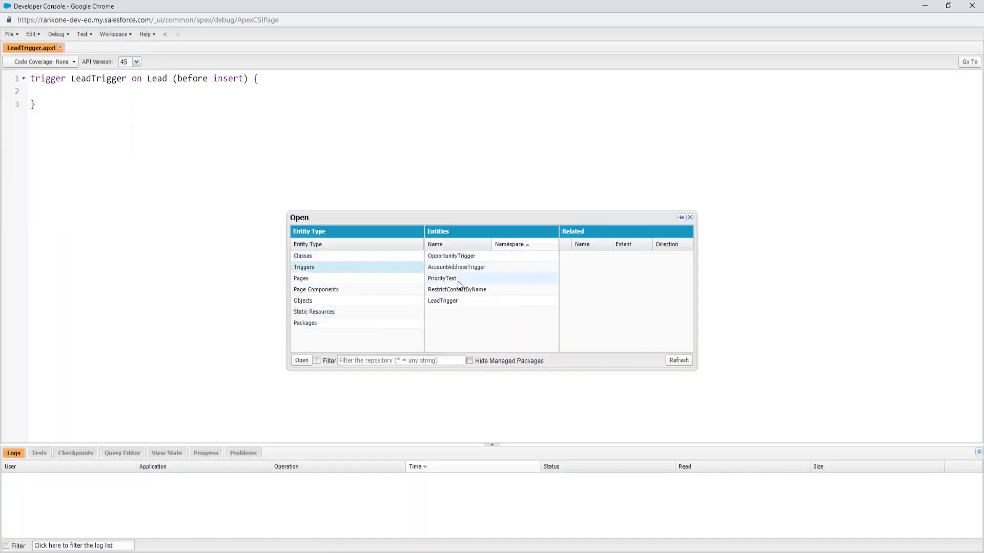
left_click(689, 217)
Paste the copied ConRating trigger code below the LeadTrigger block, separated by blank lines
key("Return")
key("Return")
key("Return")
key("ctrl+v")
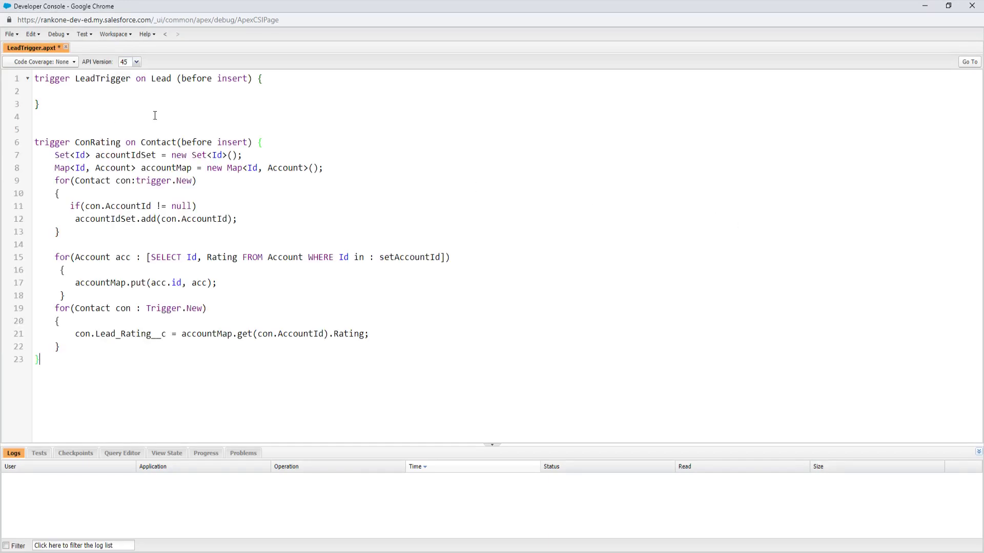
Move the ConRating trigger's body into LeadTrigger and delete the leftover empty ConRating trigger
left_click_drag(60, 347, 34, 154)
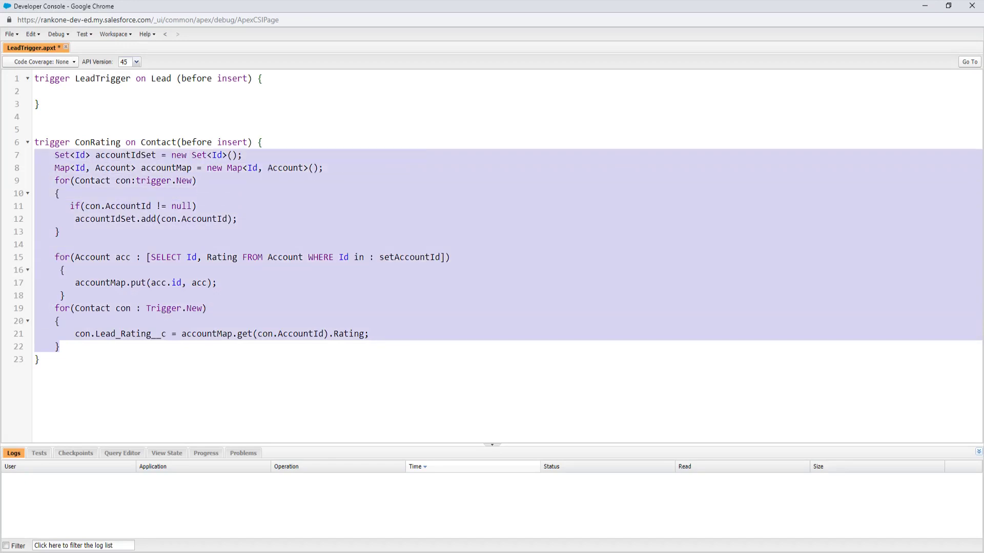
key("BackSpace")
left_click(128, 87)
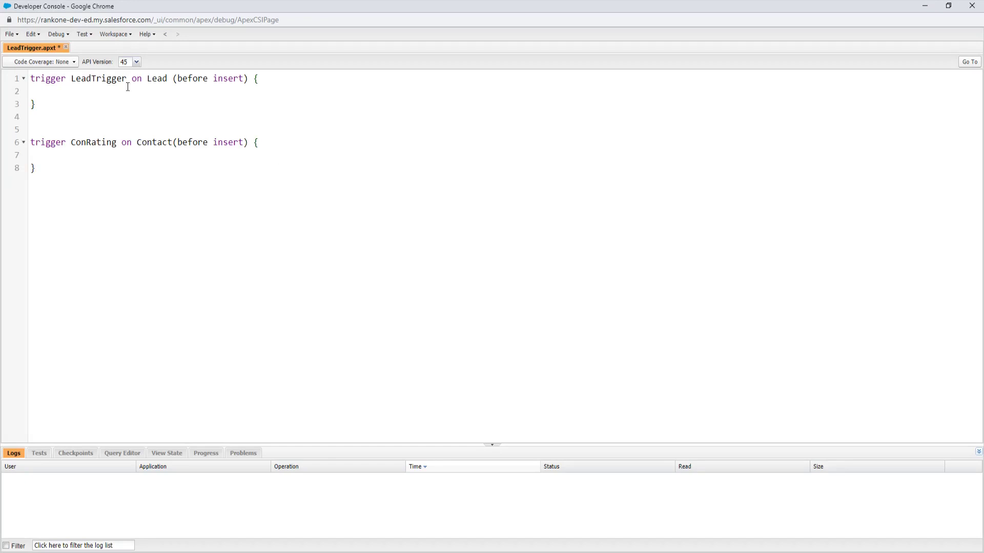
key("ctrl+v")
left_click_drag(35, 314, 62, 361)
key("BackSpace")
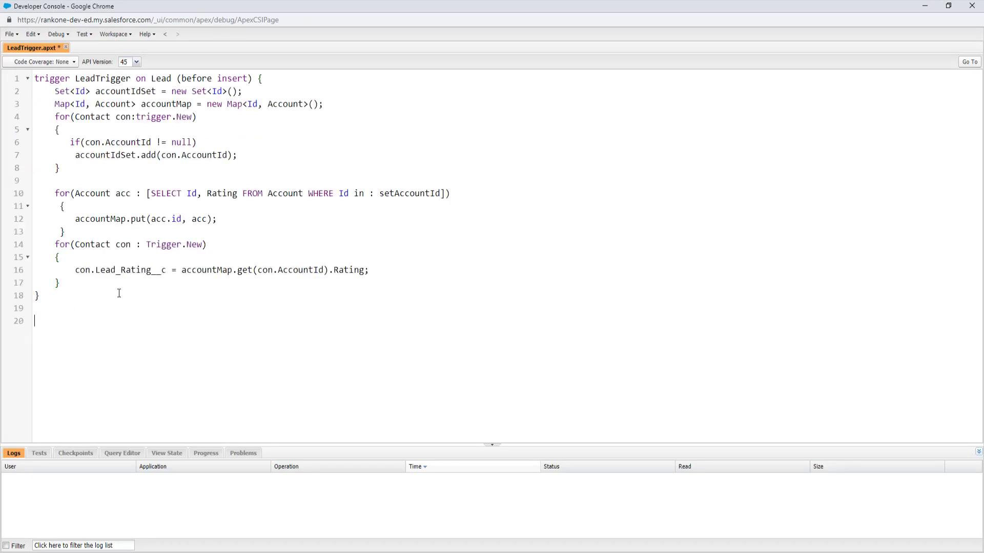
Correct the indentation of the whole LeadTrigger code and save the trigger
key("ctrl+a")
key("shift+Tab")
left_click(192, 244)
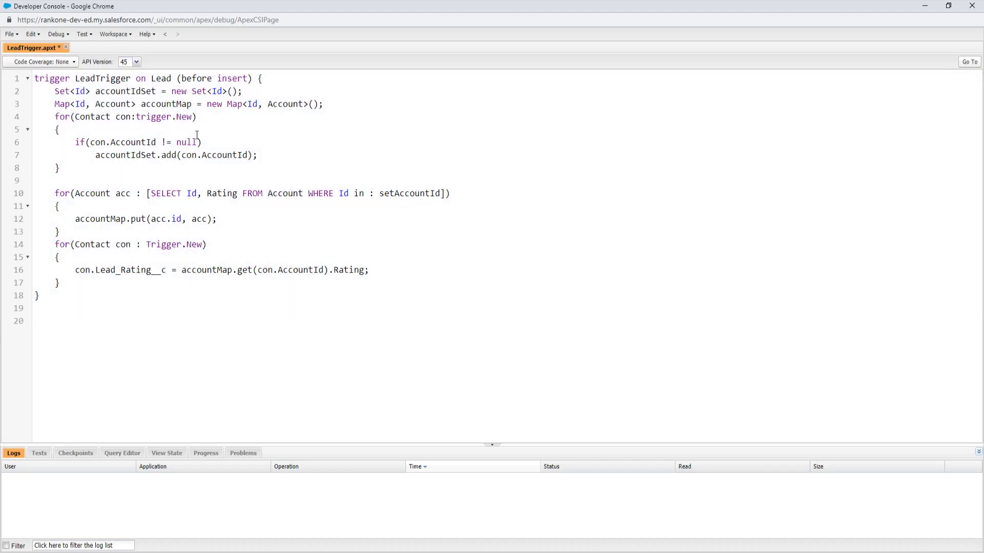
key("ctrl+s")
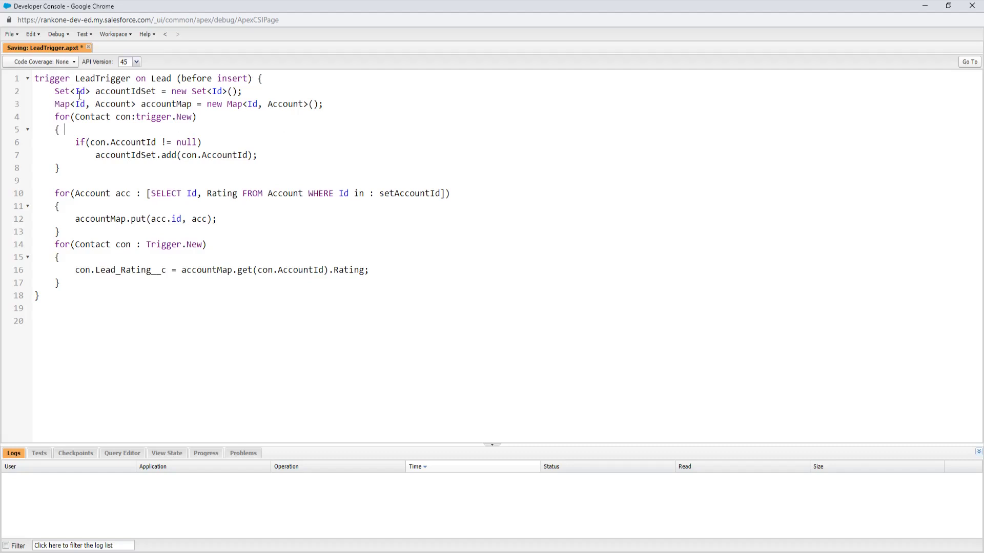
Examine where the accountIdSet and accountMap variables are used in the trigger code
double_click(131, 91)
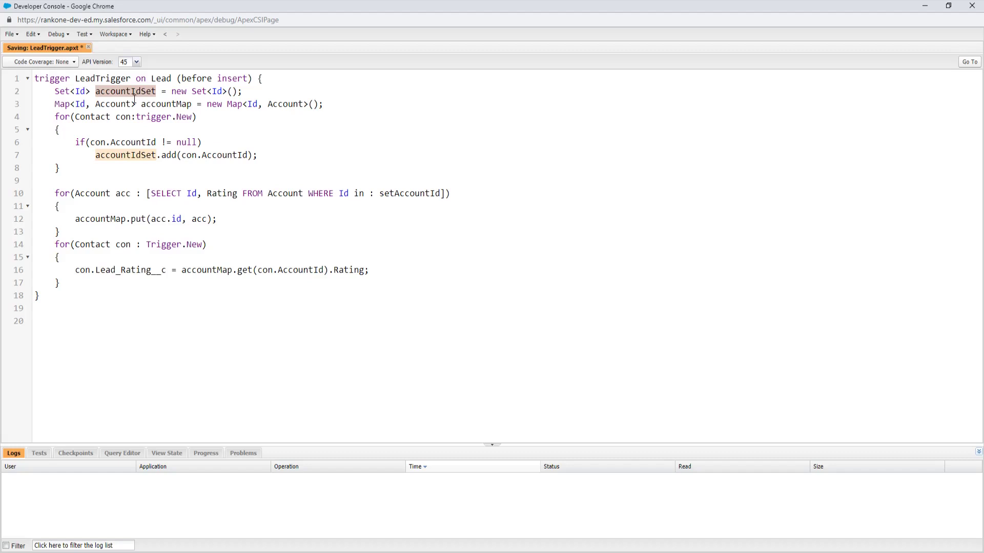
left_click(100, 121)
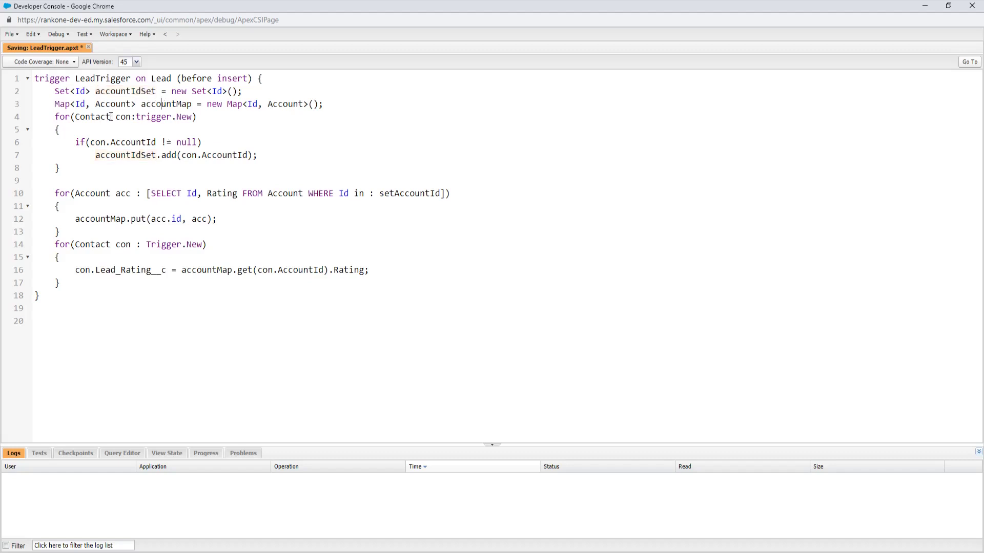
double_click(167, 105)
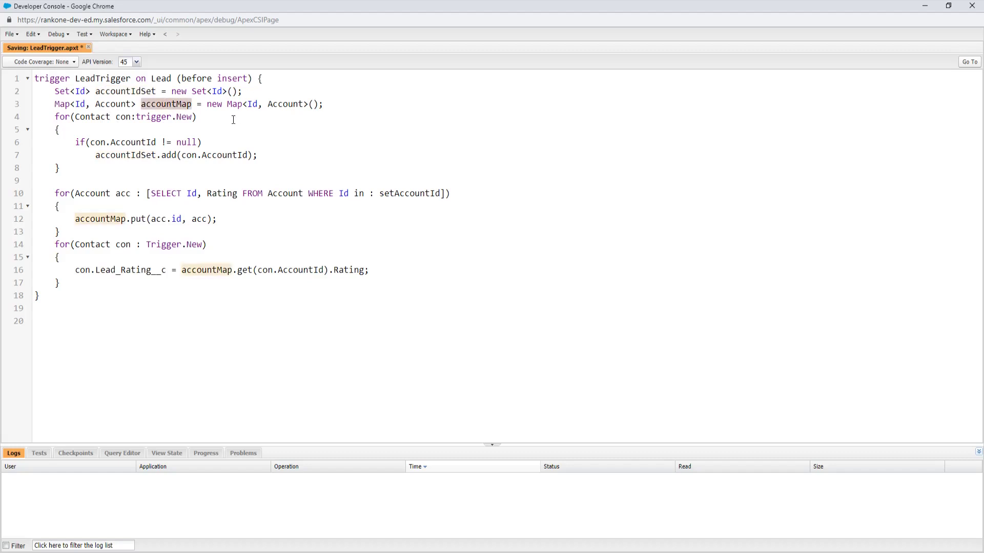
left_click(116, 116)
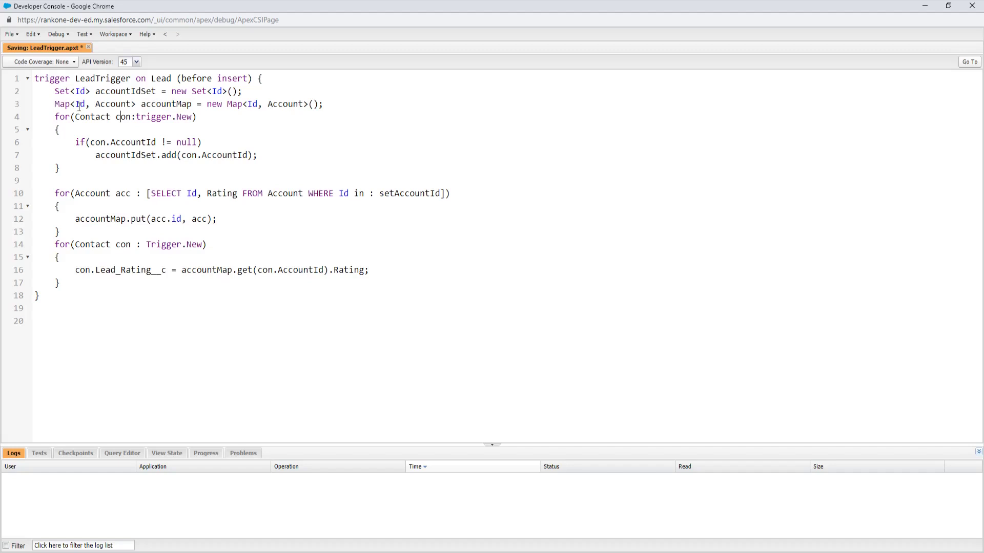
Minimize the Developer Console and bring up the Test 83 contact record in Salesforce
left_click(925, 5)
left_click(290, 7)
left_click(219, 17)
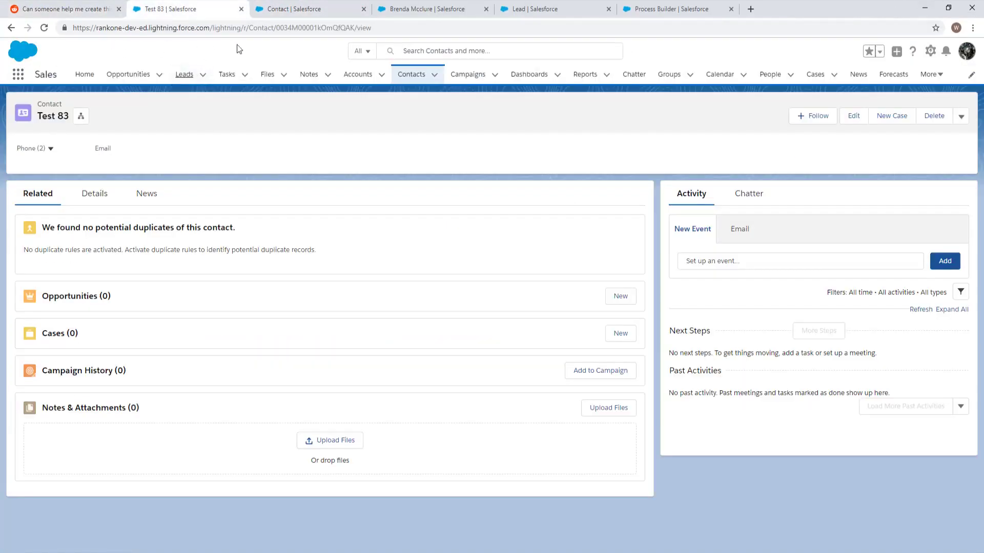
Copy the Test 83 contact's record ID from its URL and look through the Files, Tasks and Contacts pages
double_click(312, 31)
key("ctrl+c")
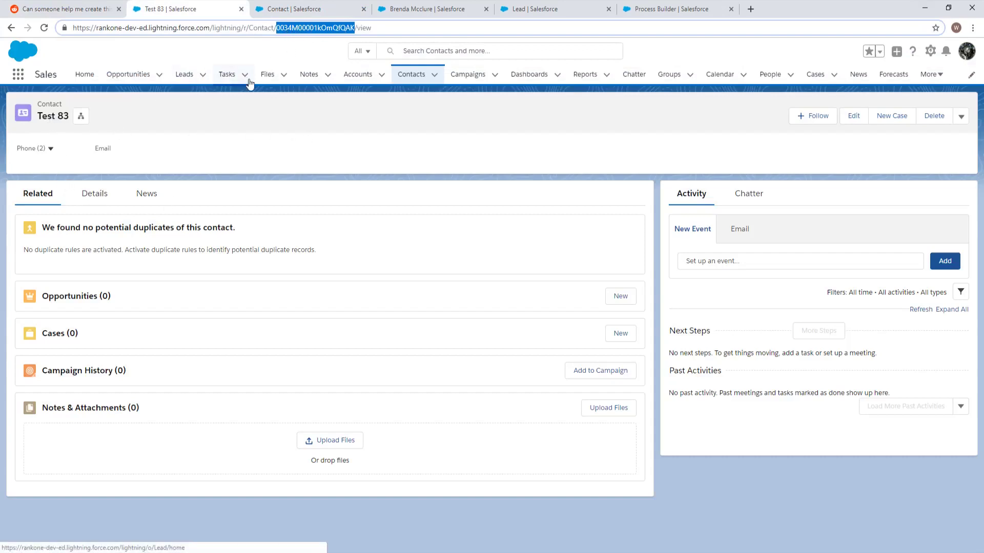
left_click(267, 75)
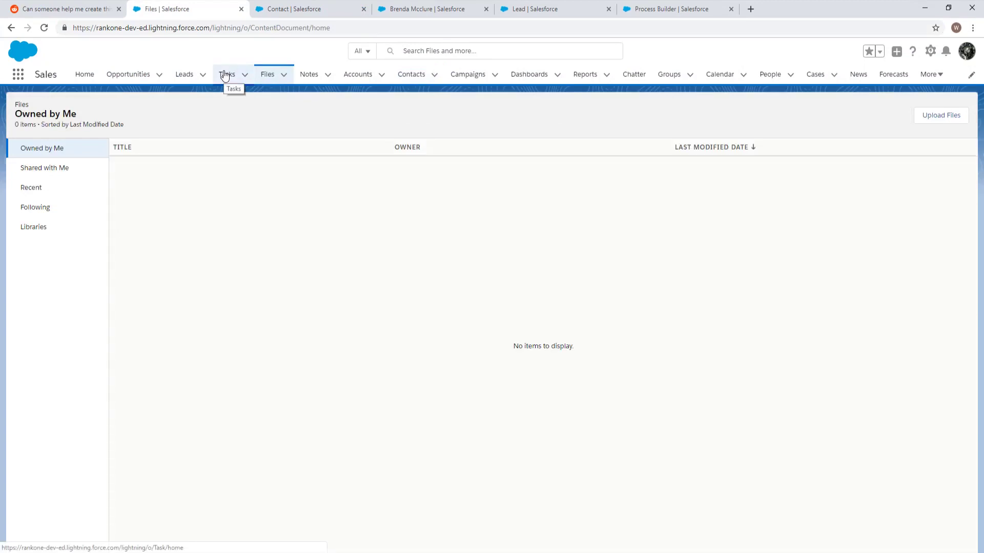
left_click(225, 76)
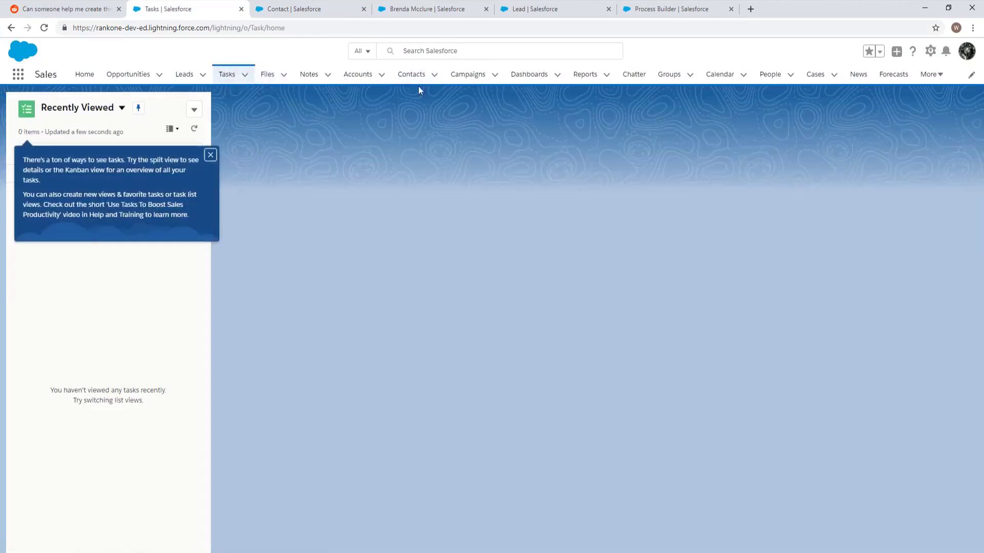
left_click(413, 74)
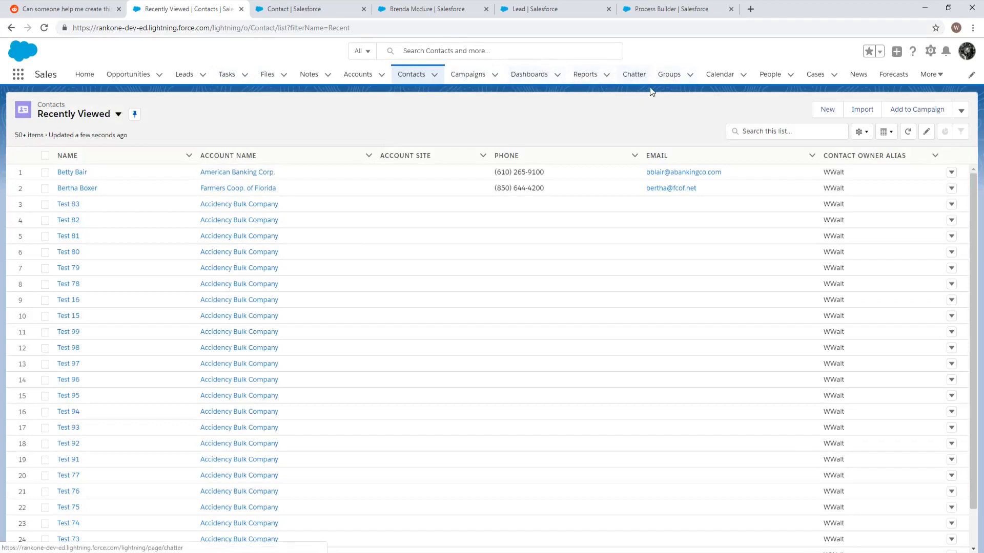
Open the campaign DM Campaign to Top Customers - Nov 12-23, 2001 from the All Active Campaigns list view
left_click(456, 75)
left_click(77, 115)
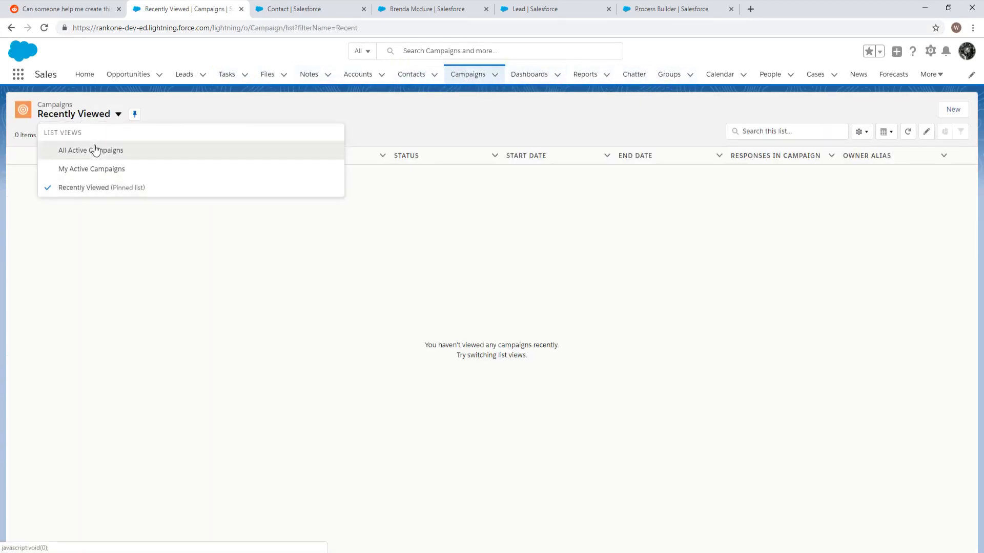
left_click(95, 150)
left_click(86, 170)
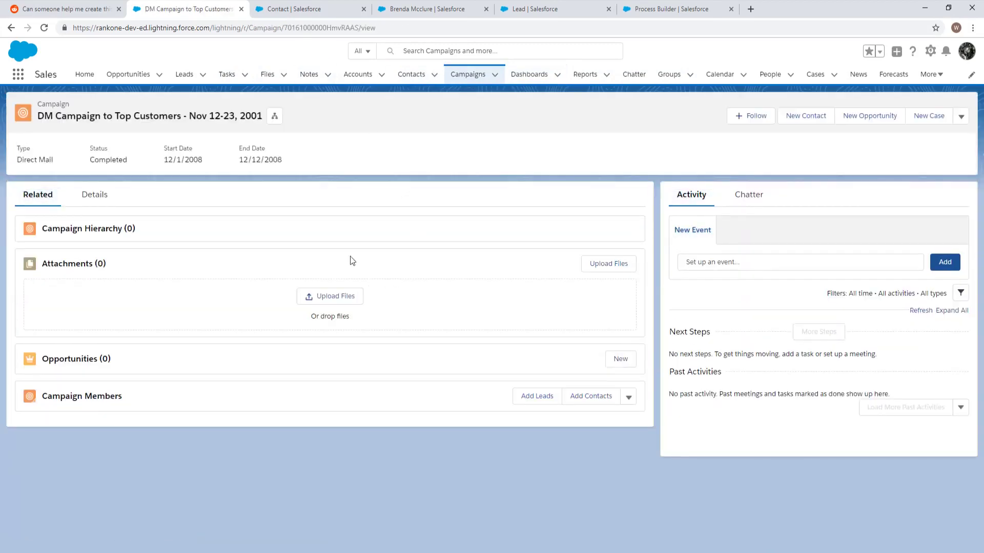
Substitute the copied contact record ID for the campaign's ID in the URL and enter the same ID in the global search
left_click(477, 29)
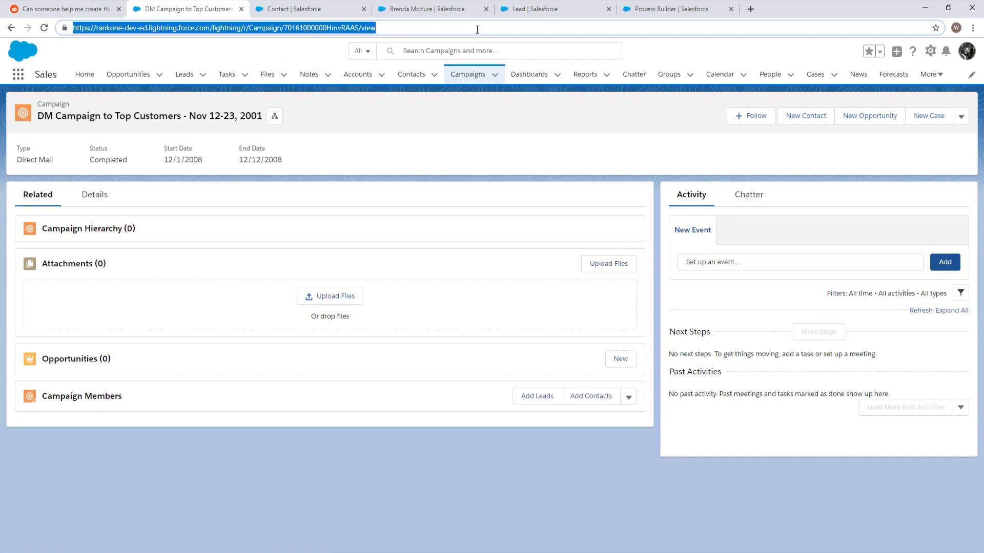
double_click(331, 27)
key("ctrl+v")
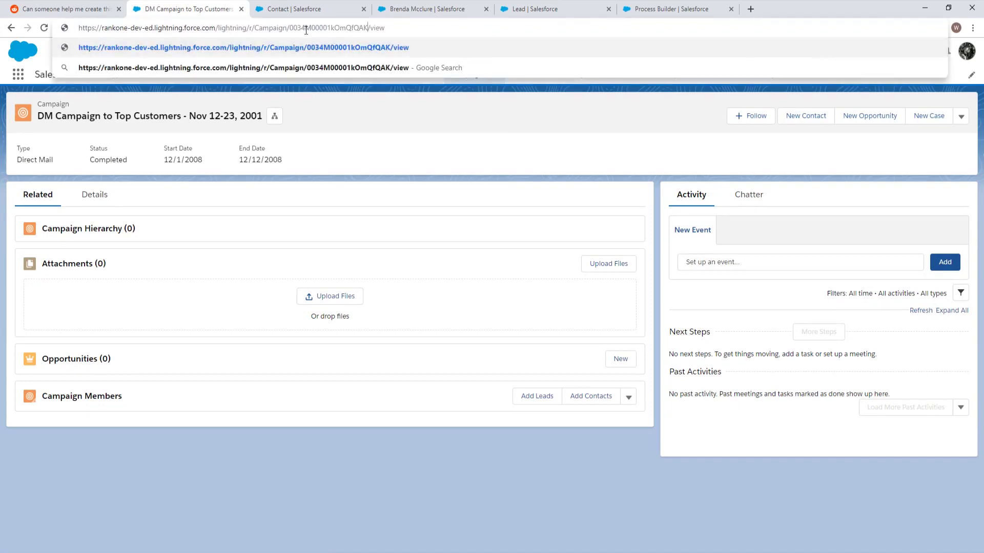
left_click(687, 138)
left_click(471, 51)
key("ctrl+v")
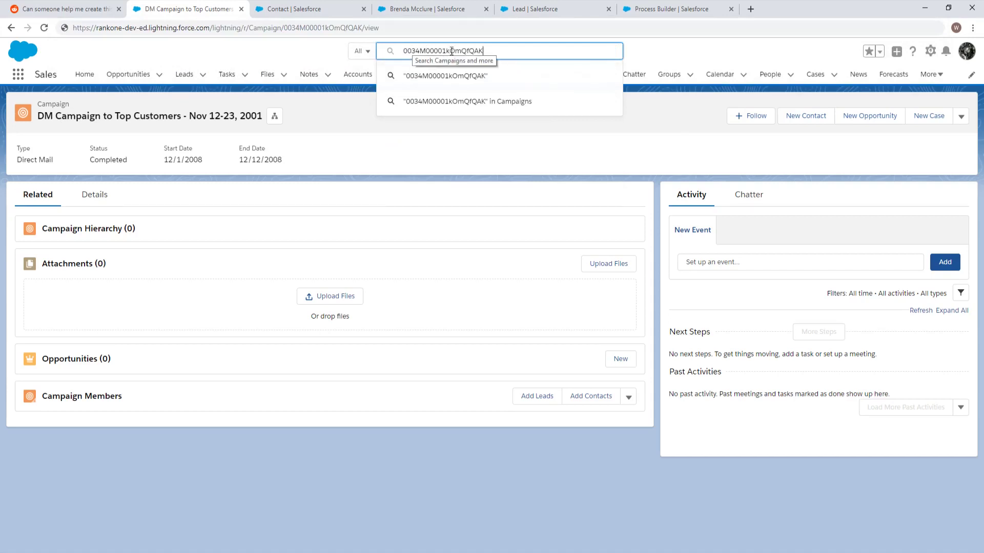
Load the Test 83 contact record using its record ID in the page address
left_click(295, 29)
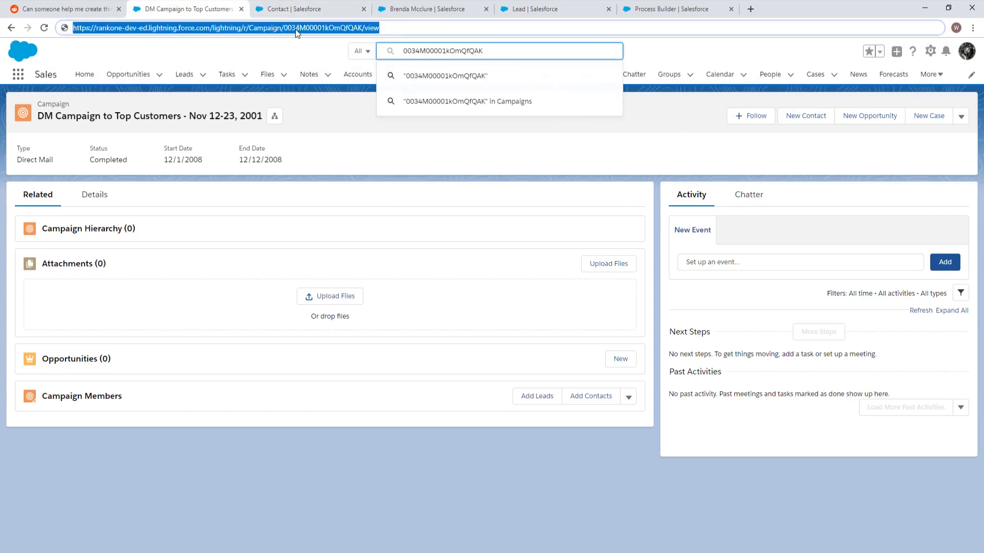
double_click(297, 29)
key("ctrl+c")
key("Return")
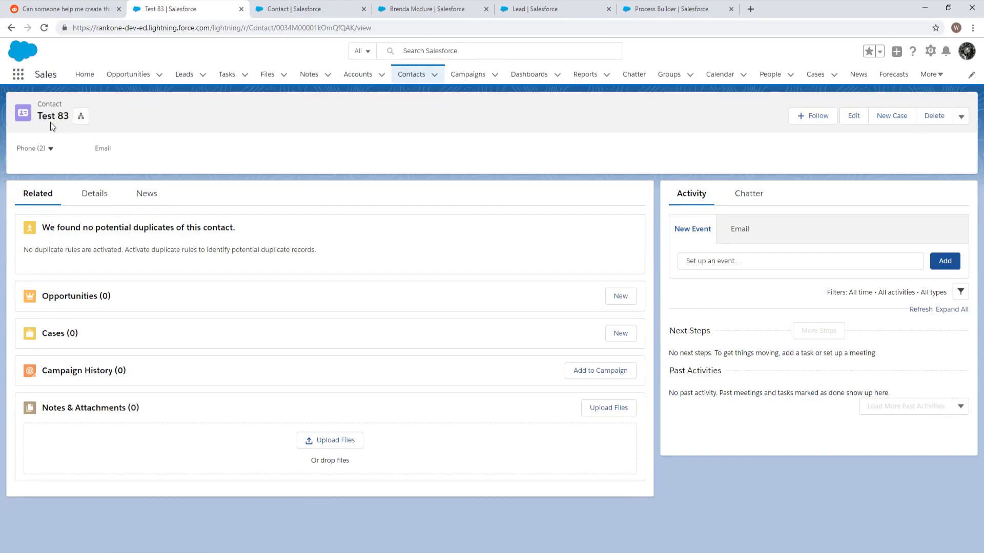
Review the ConRating trigger code in the Reddit post and return to LeadTrigger in the Developer Console
left_click(204, 440)
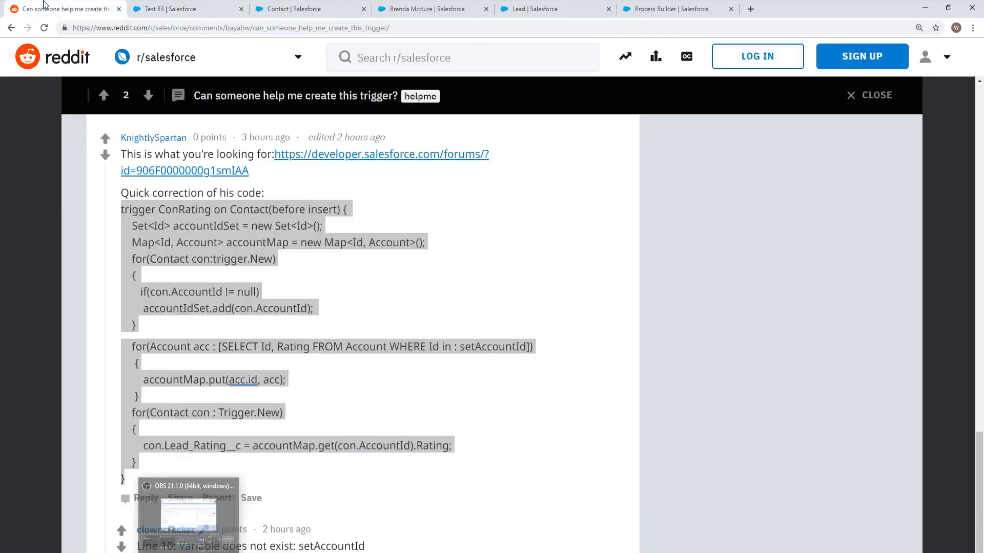
left_click(200, 7)
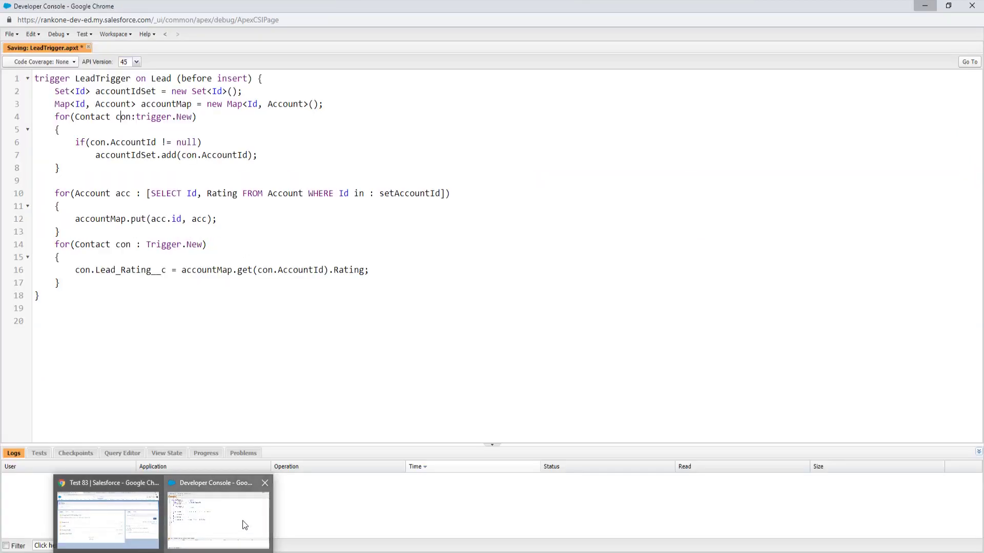
left_click(242, 521)
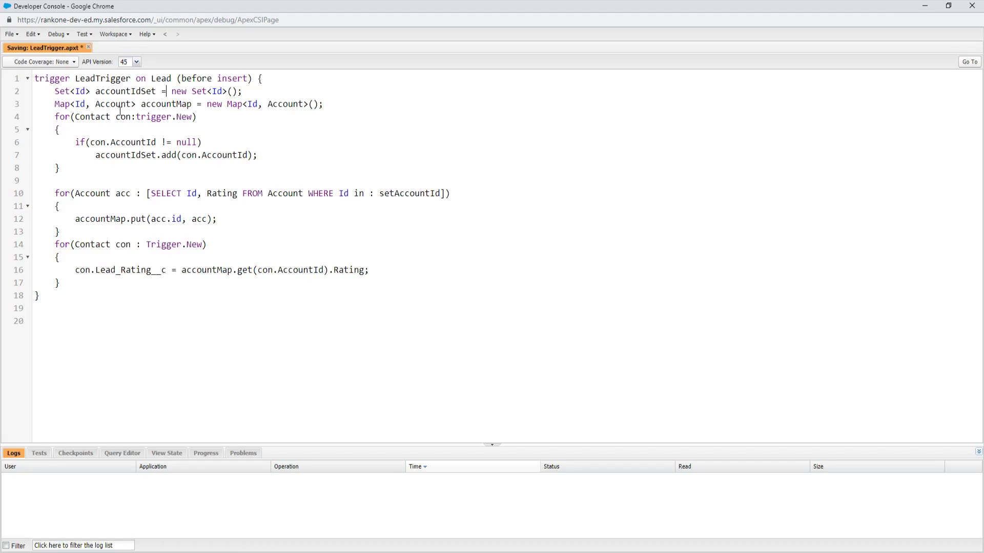
Examine the Id and Account types in the accountMap declaration of LeadTrigger
left_click(83, 104)
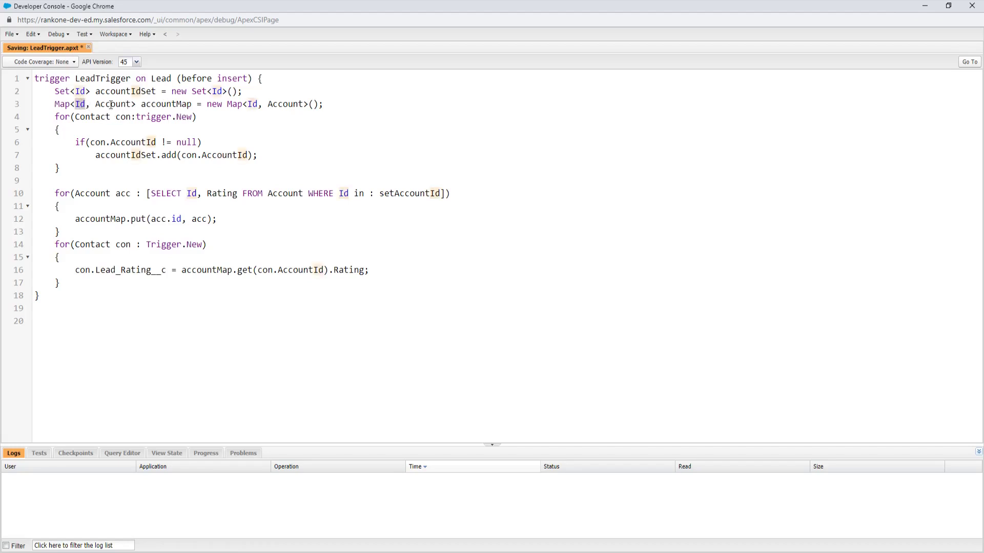
left_click(110, 104)
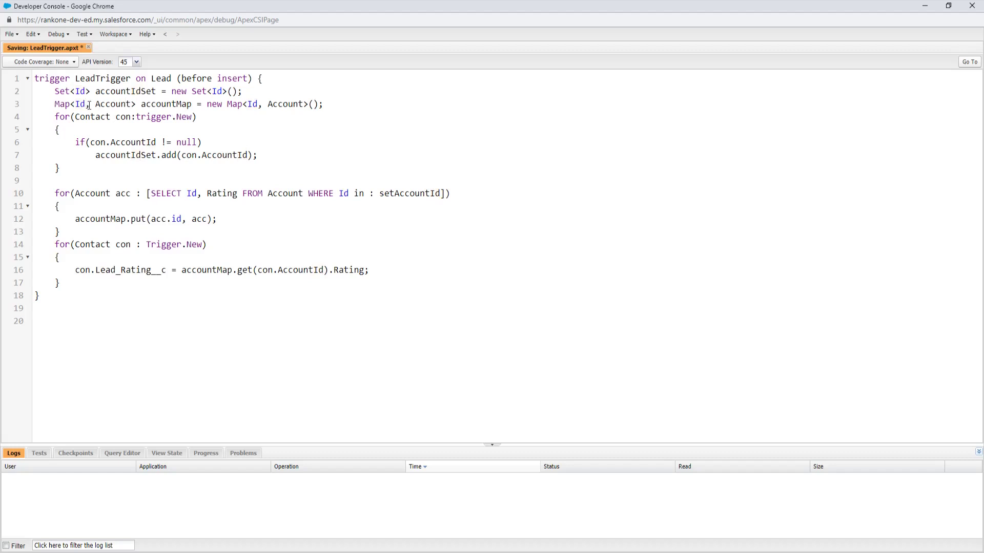
left_click(113, 101)
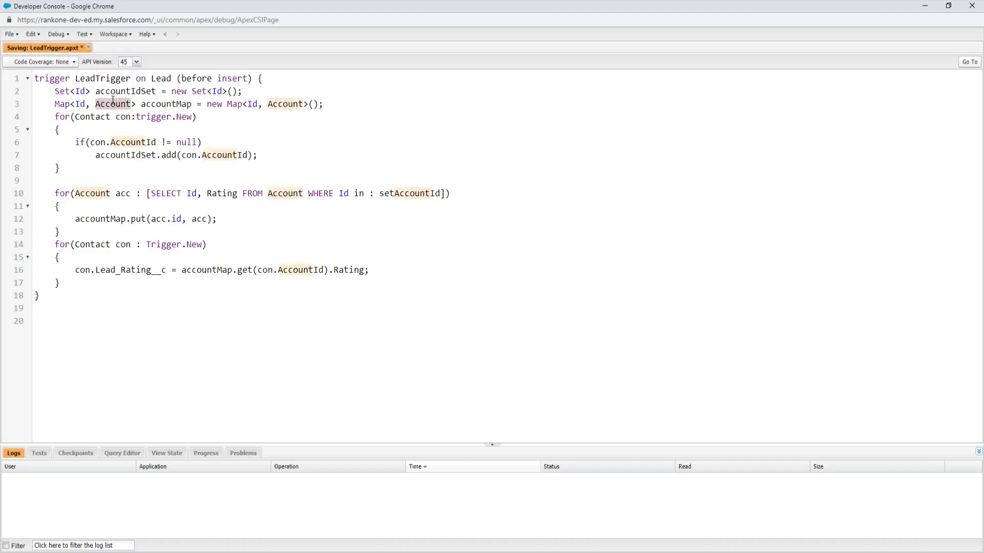
left_click(143, 104)
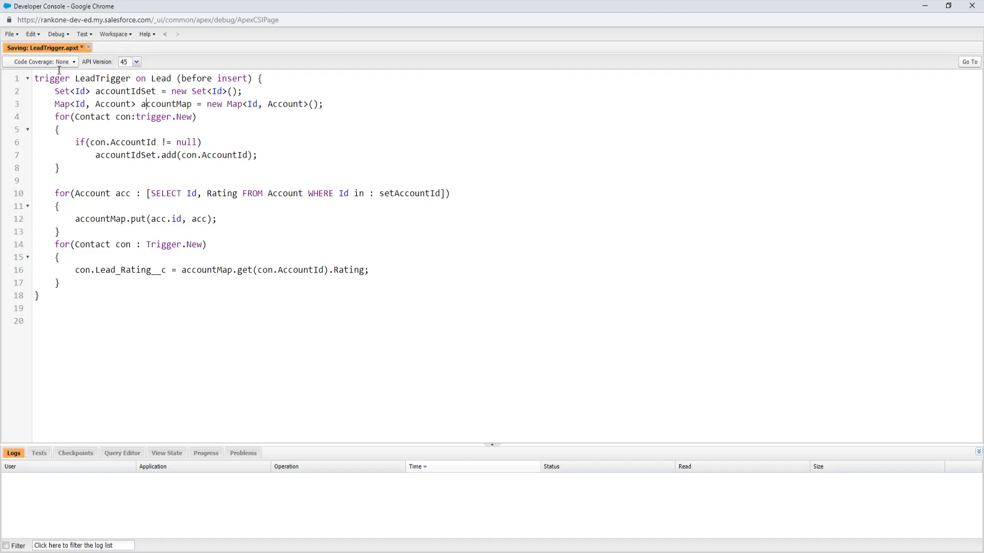
left_click(12, 35)
mouse_move(49, 54)
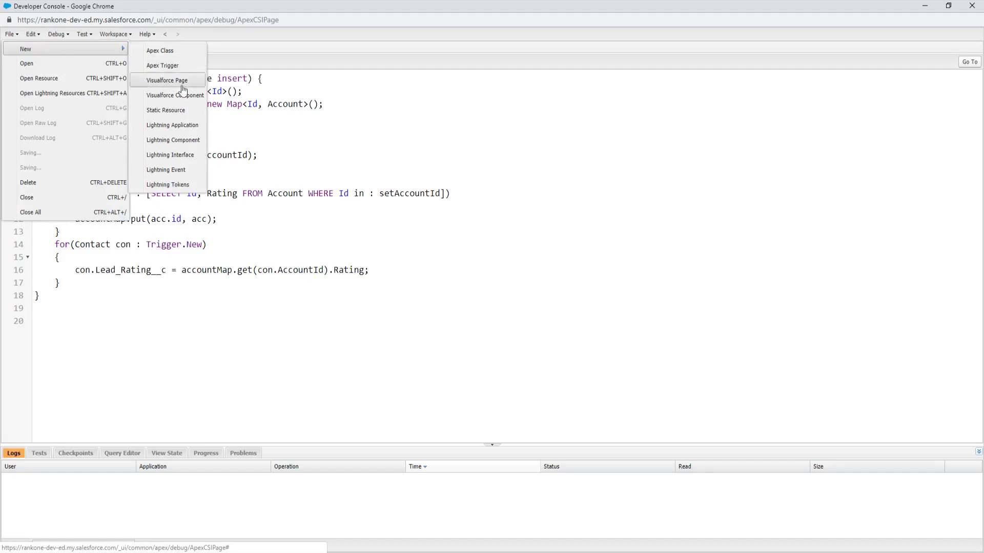
left_click(289, 235)
left_click(10, 34)
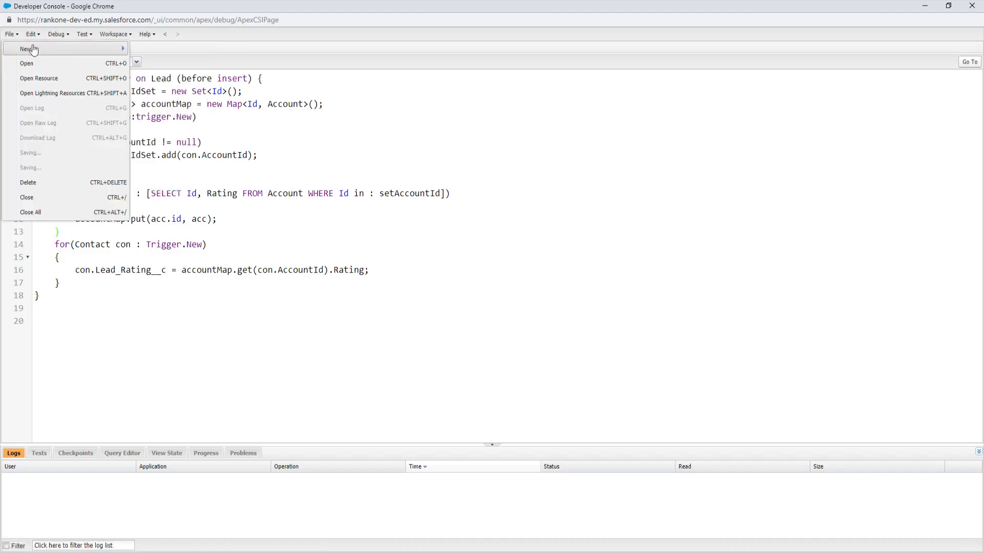
mouse_move(61, 49)
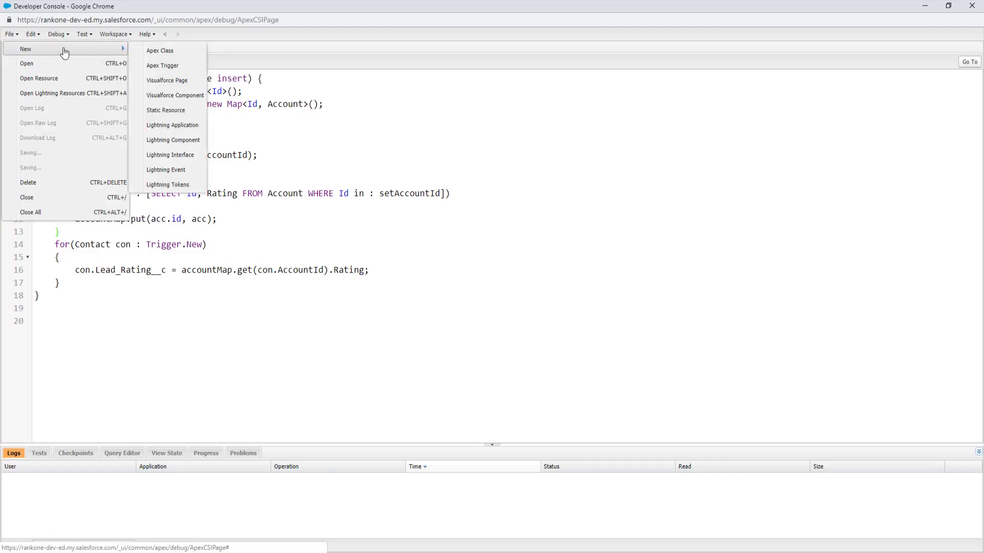
left_click(159, 66)
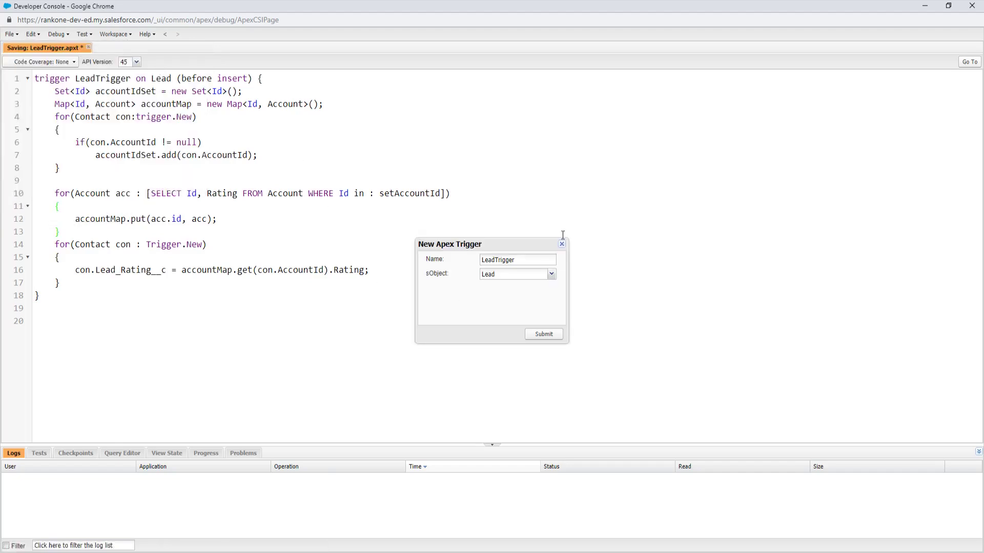
key("Return")
Check the list of existing Apex triggers in the Open dialog and close it without opening one
left_click(10, 35)
left_click(23, 60)
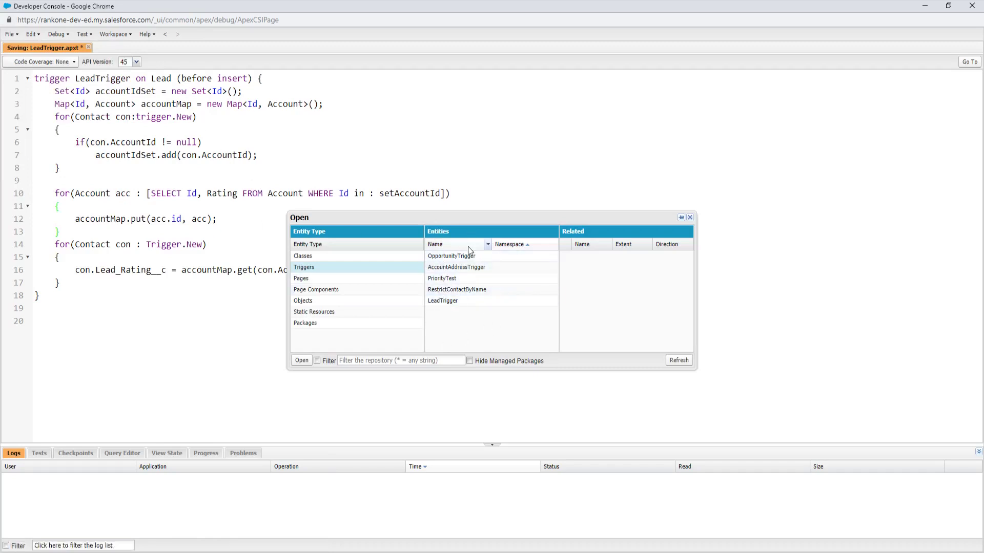
left_click(690, 218)
Start a new Apex trigger and name it contactTrigger
left_click(10, 35)
mouse_move(54, 49)
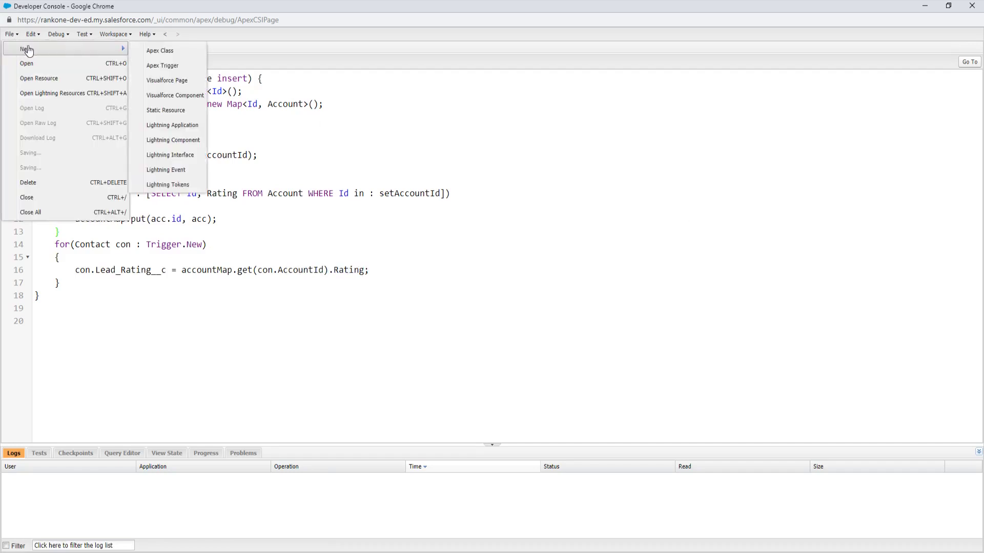
left_click(185, 72)
double_click(495, 259)
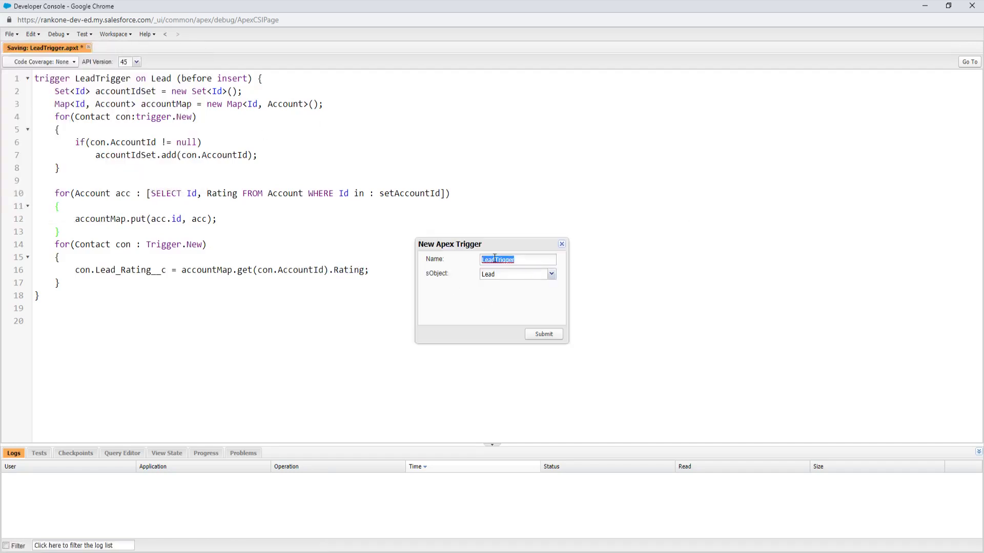
type("contactTrigger")
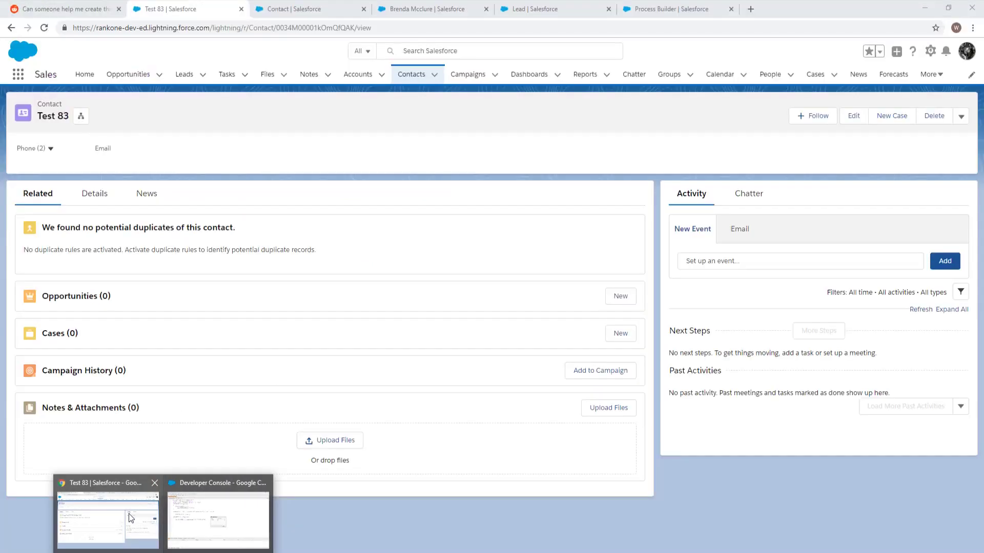
Check the trigger code in the Reddit post again and return to the New Apex Trigger dialog in the Developer Console
left_click(128, 513)
left_click(307, 7)
left_click(71, 9)
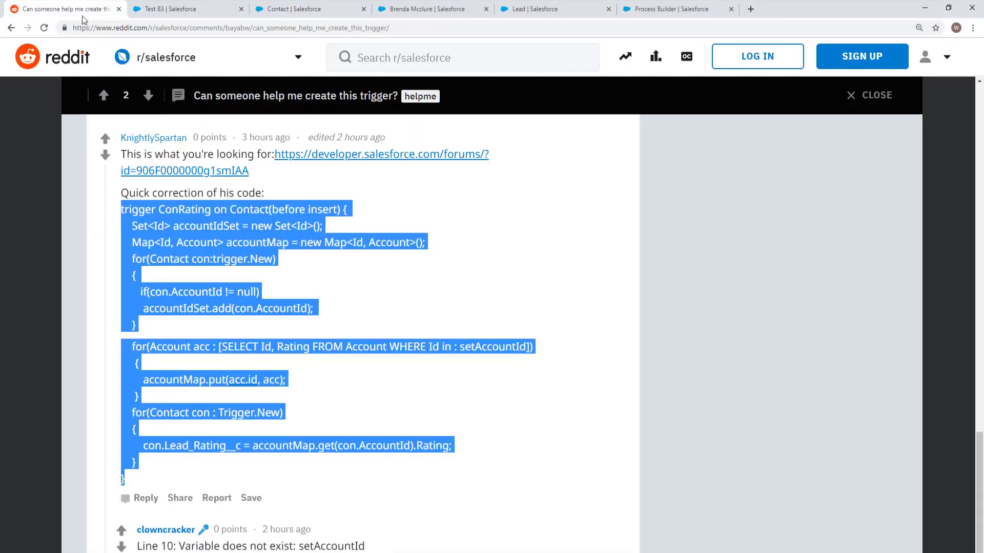
left_click(307, 333)
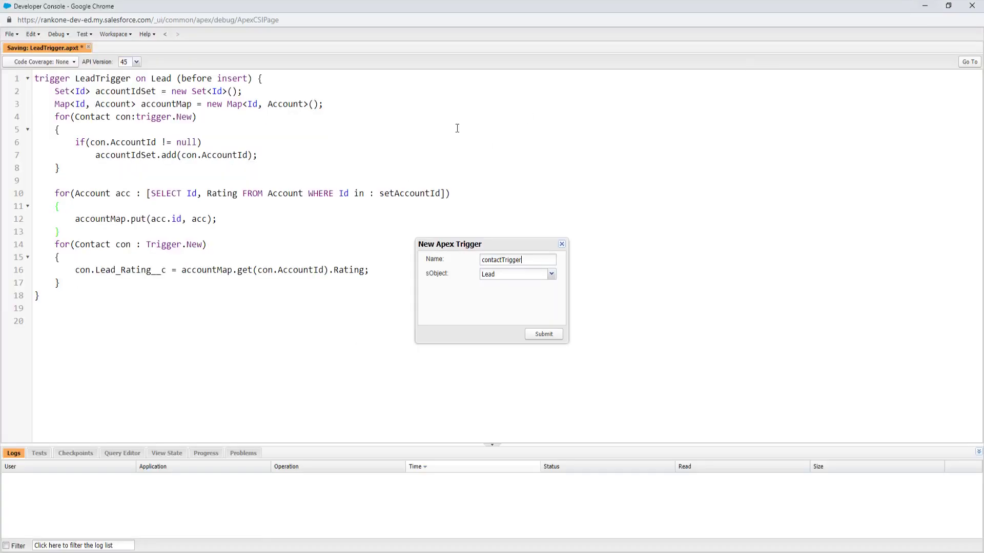
left_click(925, 8)
Set the sObject of contactTrigger to Contact and create the trigger
left_click(499, 273)
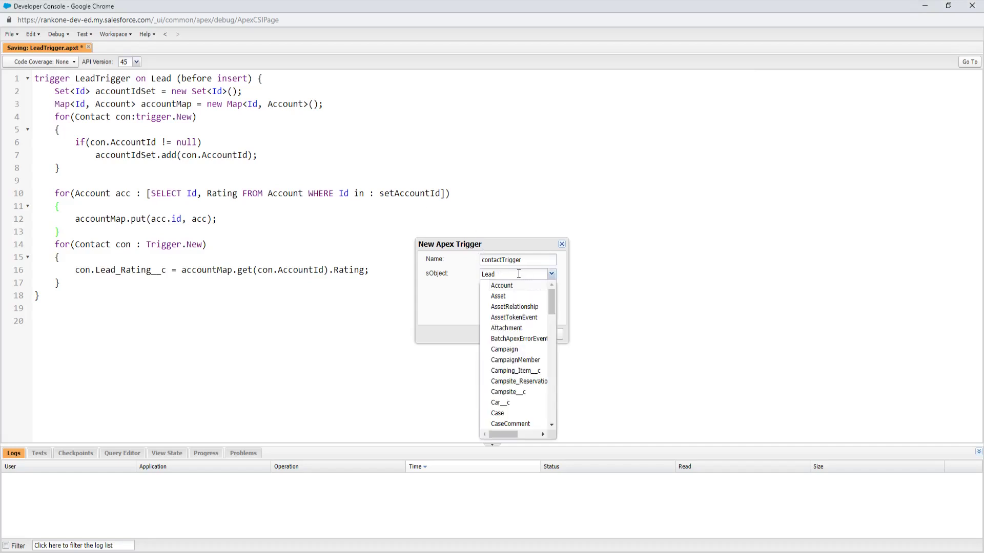
left_click(498, 273)
left_click(498, 273)
scroll(522, 348, "down", 2)
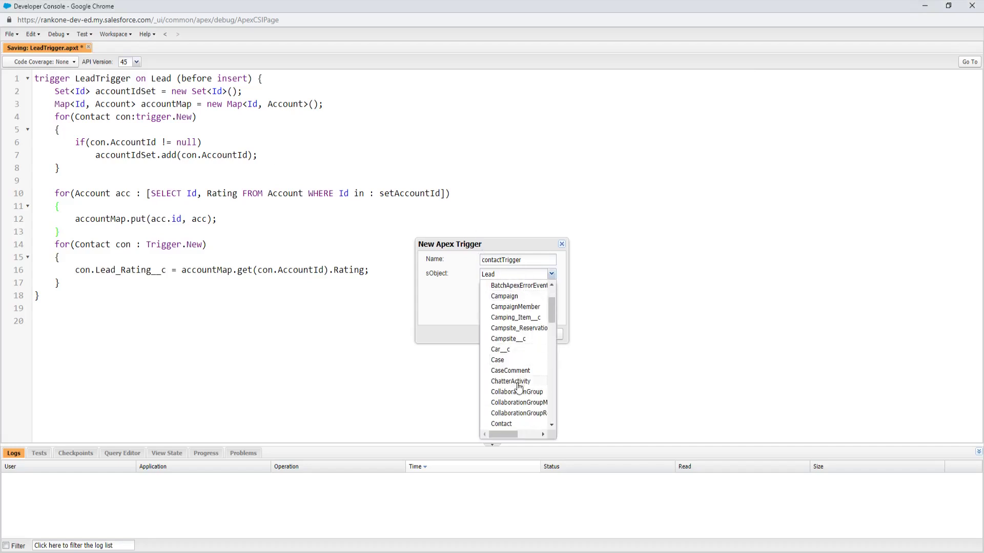
scroll(513, 410, "down", 1)
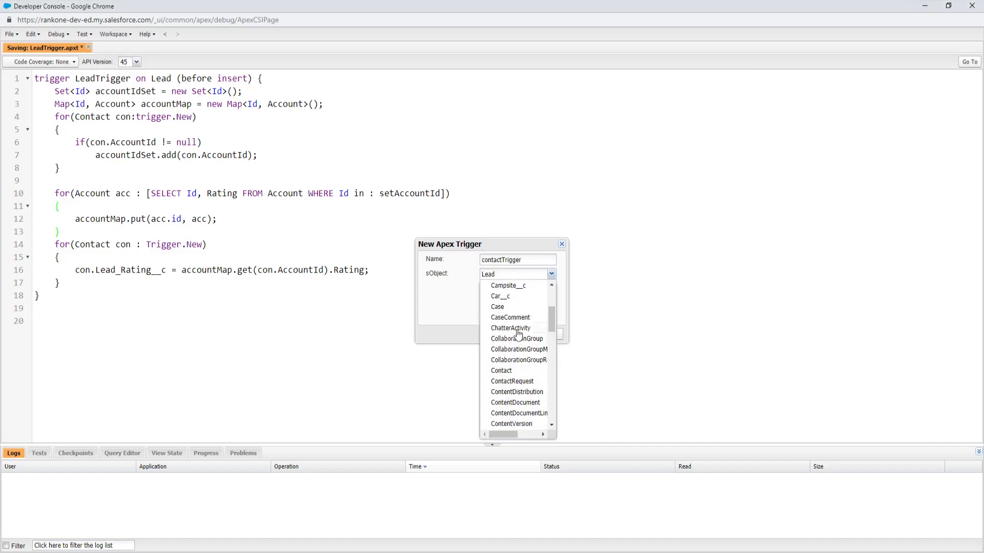
left_click(503, 371)
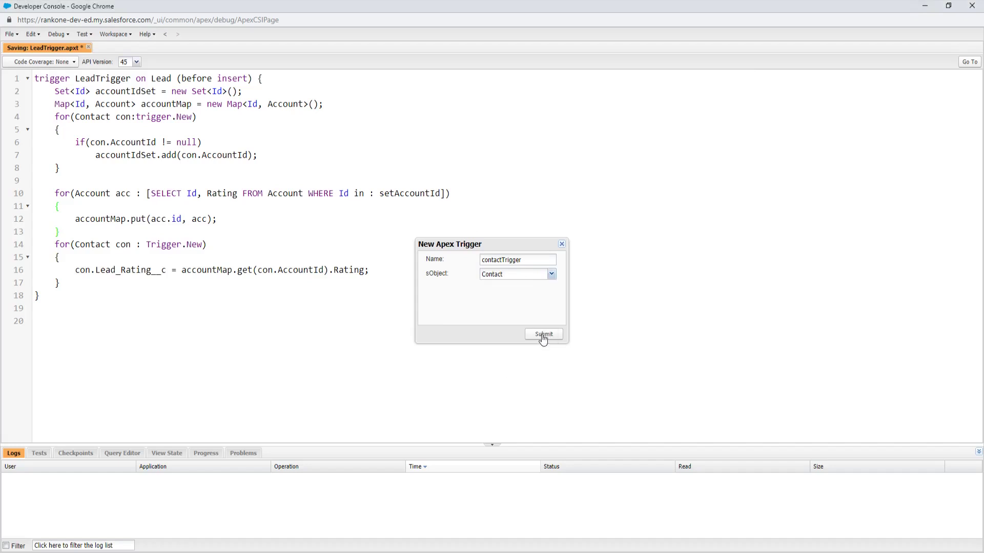
left_click(543, 336)
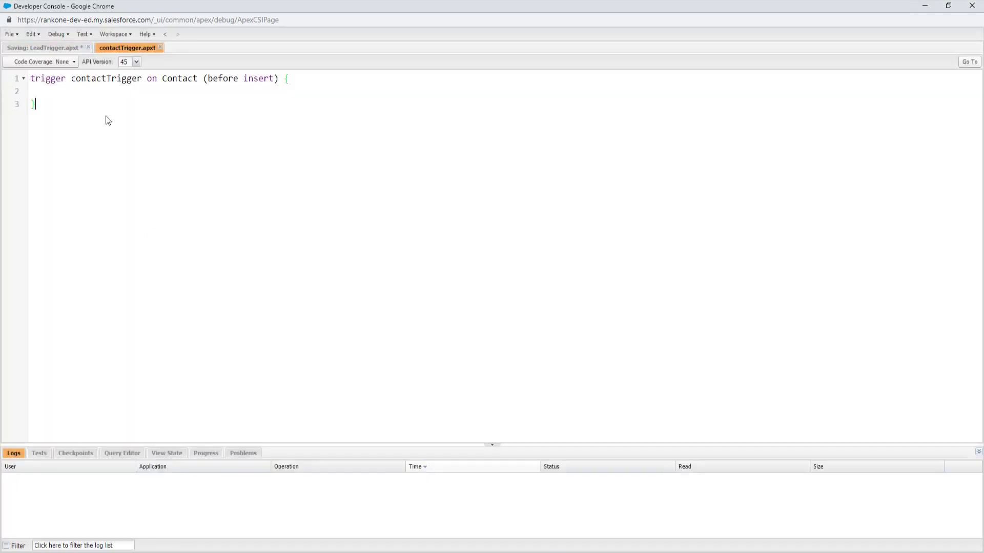
key("Return")
key("Return")
key("ctrl+v")
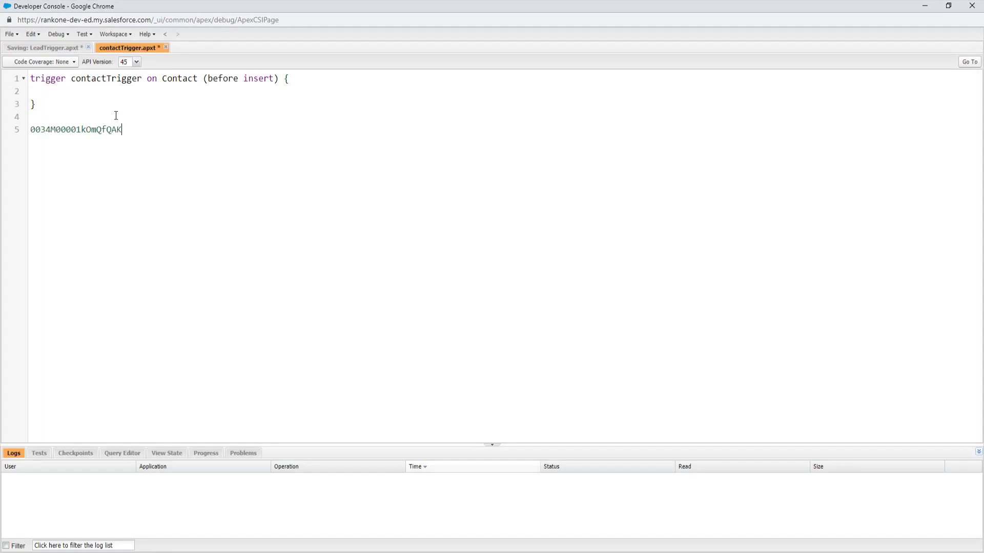
key("ctrl+z")
Copy the body code of LeadTrigger into the empty body of contactTrigger and remove the extra blank line before the closing brace
left_click(54, 47)
left_click_drag(36, 295, 35, 91)
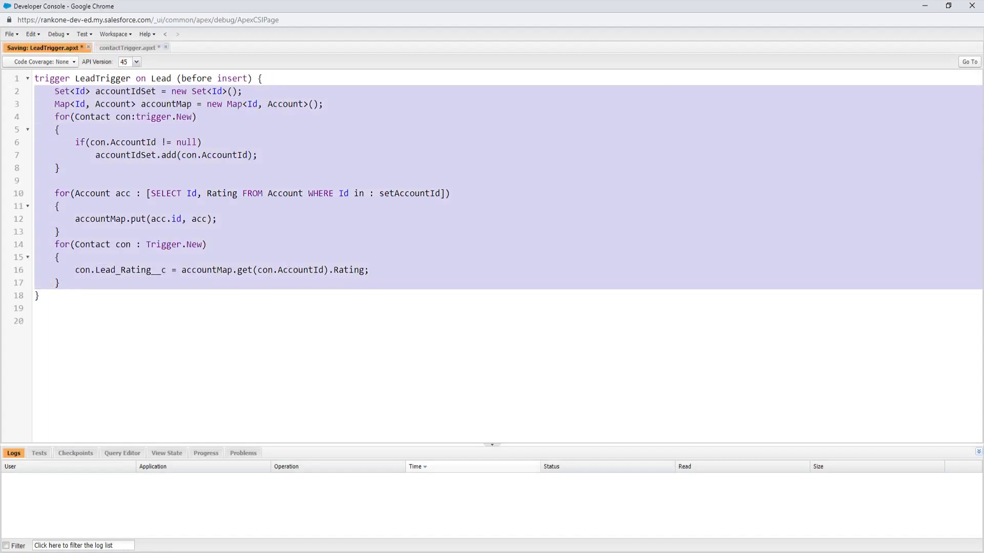
key("ctrl+c")
left_click(148, 48)
left_click(54, 92)
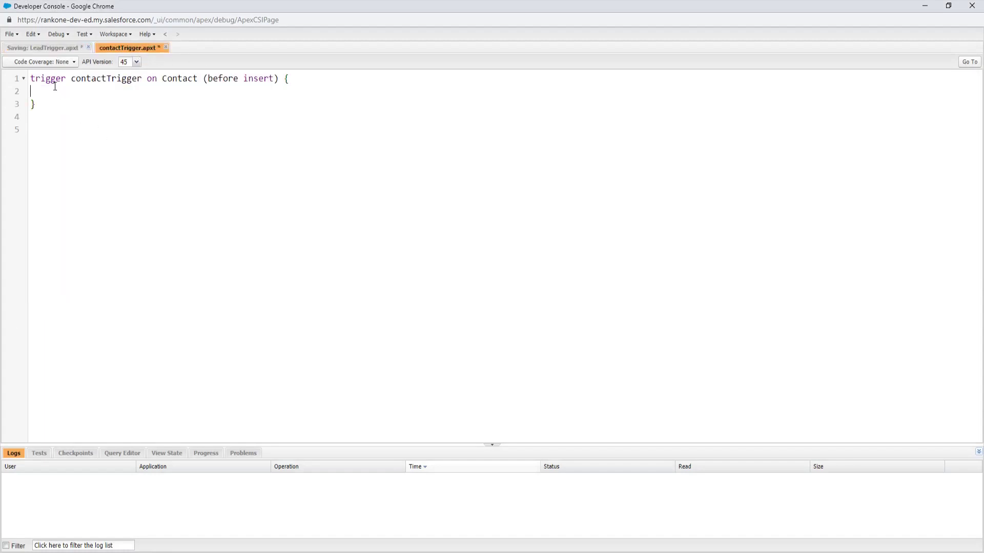
key("ctrl+v")
left_click(77, 302)
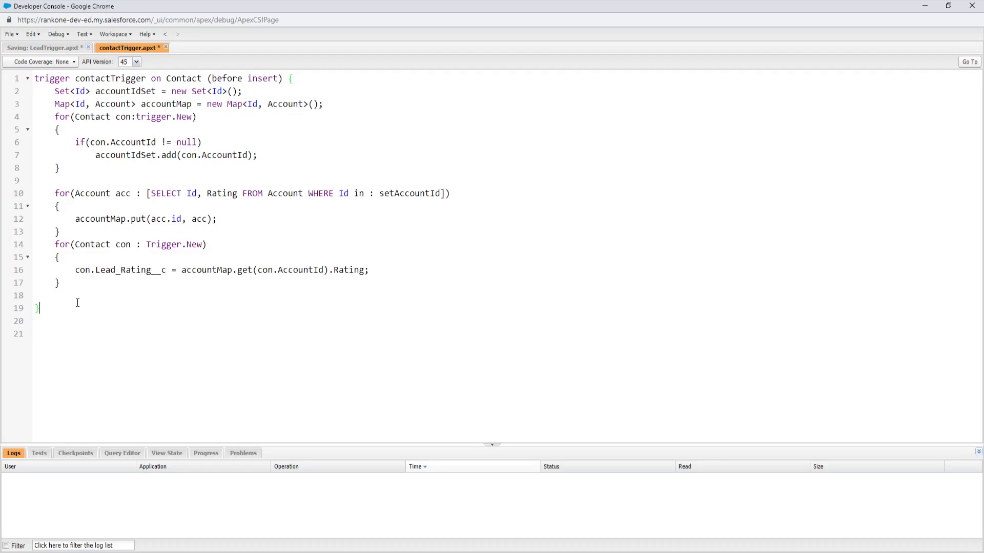
key("Up")
key("BackSpace")
Examine the first loop of contactTrigger, which goes through trigger.New and adds non-null account IDs to accountIdSet
left_click(148, 141)
left_click(117, 117)
left_click_drag(137, 118, 191, 118)
left_click(136, 117)
left_click_drag(137, 118, 191, 119)
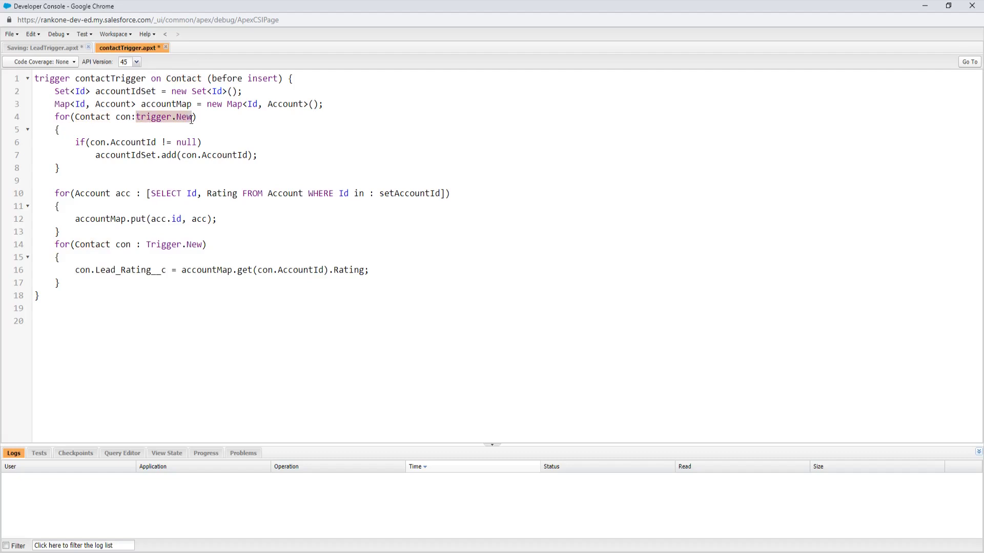
left_click(123, 120)
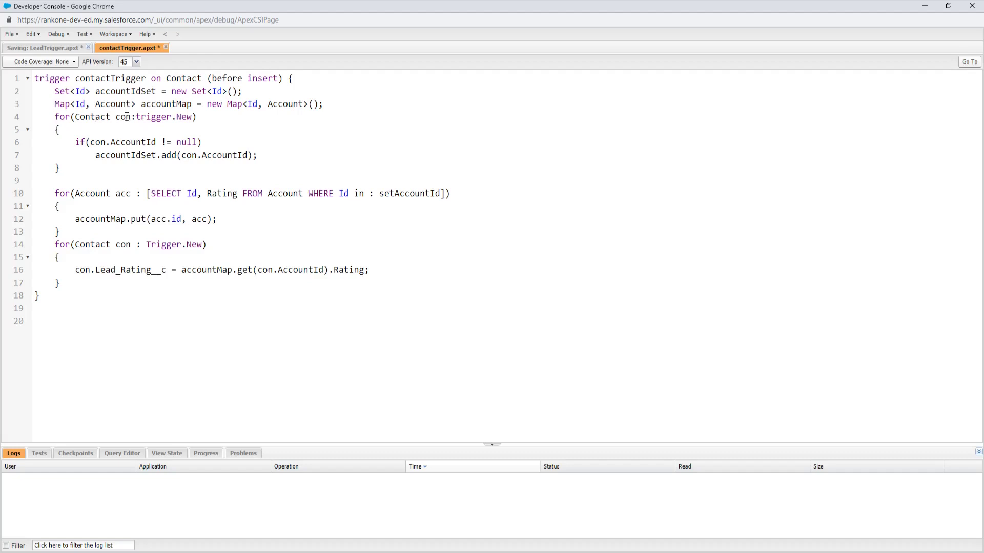
left_click_drag(136, 117, 188, 117)
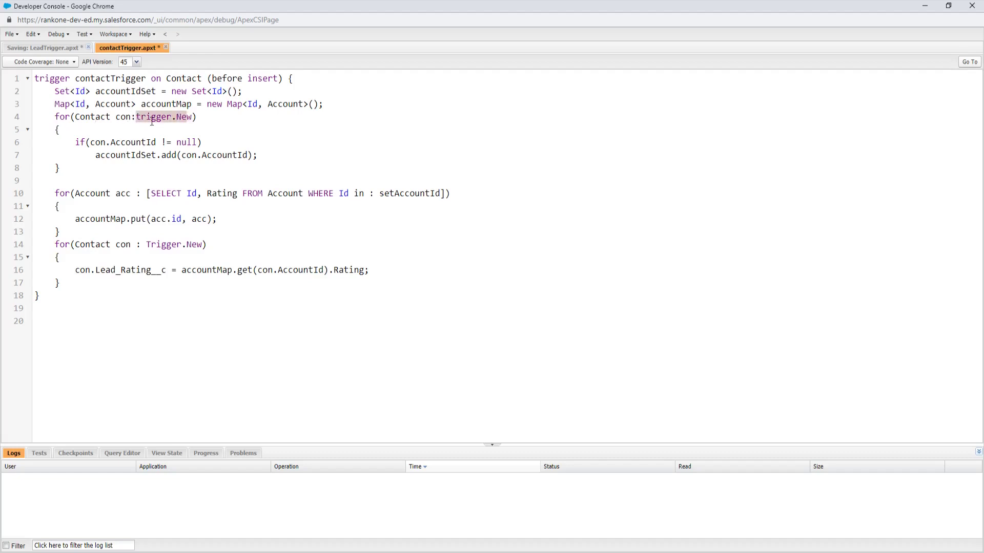
left_click(78, 165)
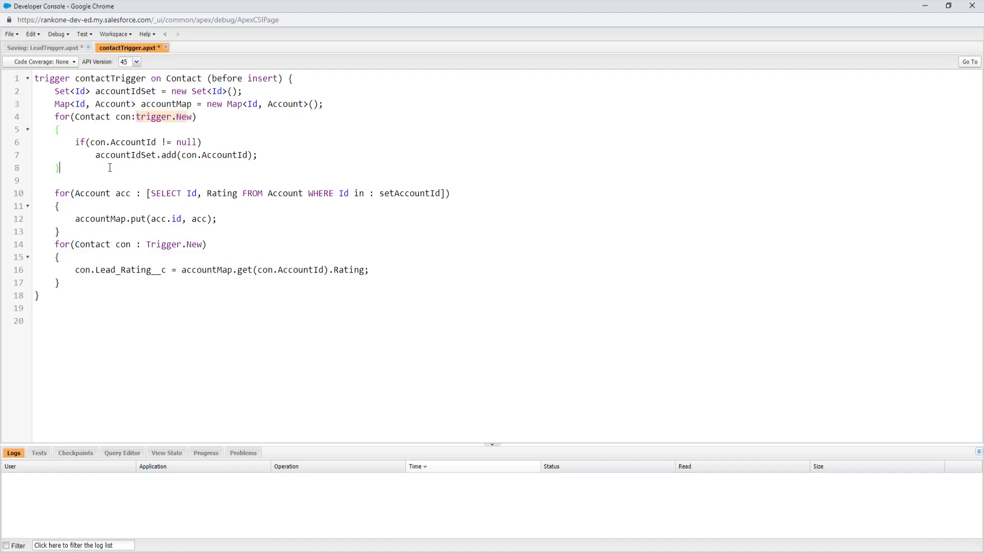
left_click(98, 142)
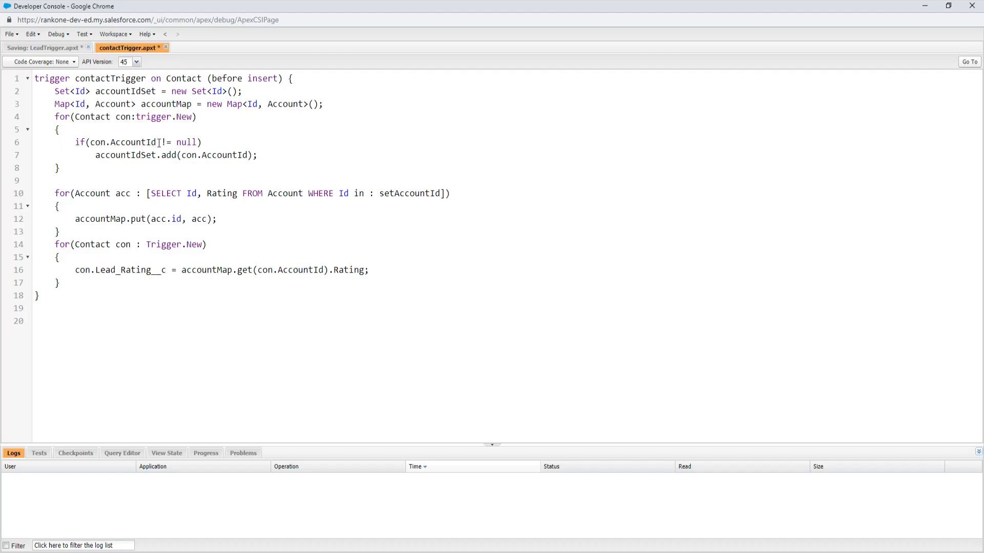
double_click(122, 156)
Examine the account query on line 10, including the Rating field, the Account object and the setAccountId filter
left_click(191, 193)
left_click(215, 193)
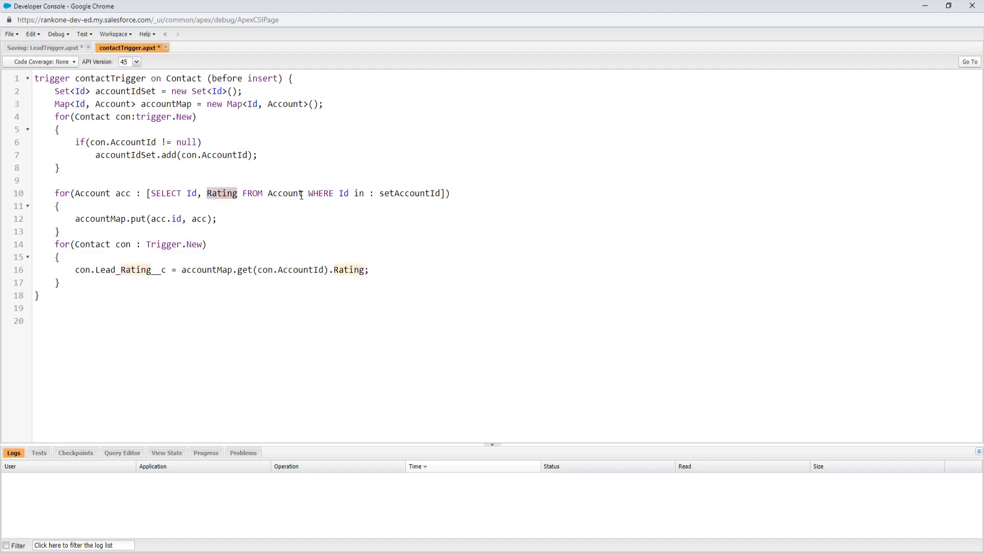
left_click(284, 194)
double_click(283, 194)
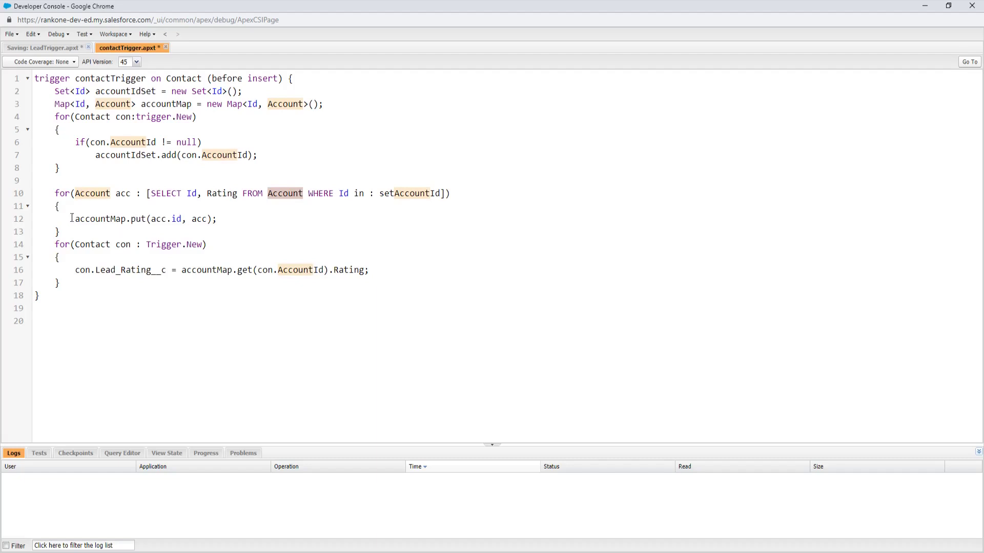
left_click(192, 219)
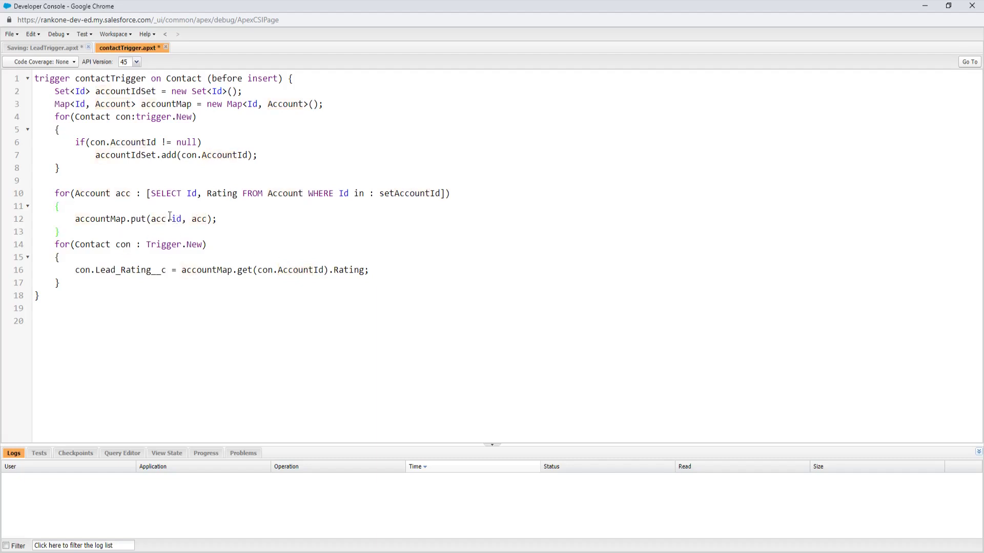
left_click_drag(154, 193, 429, 193)
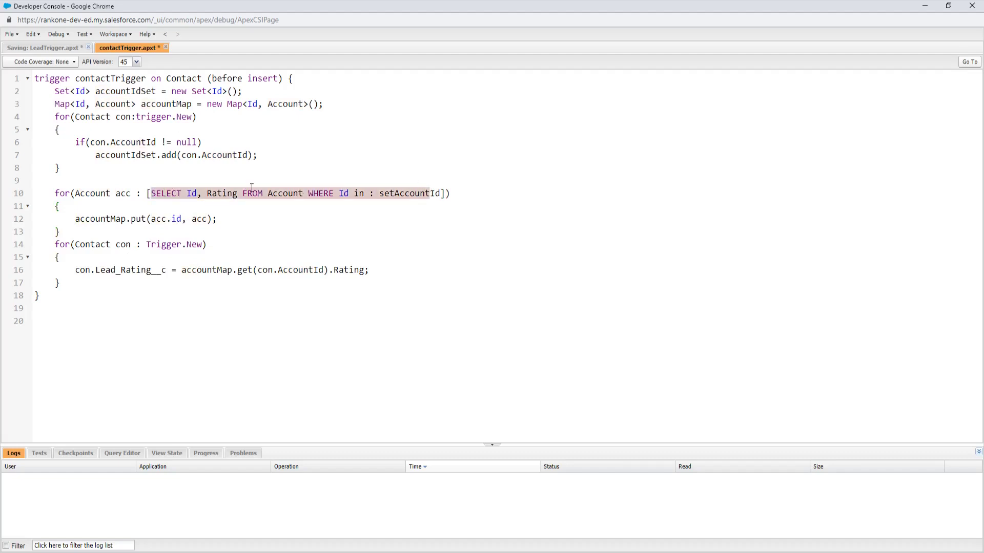
left_click(220, 206)
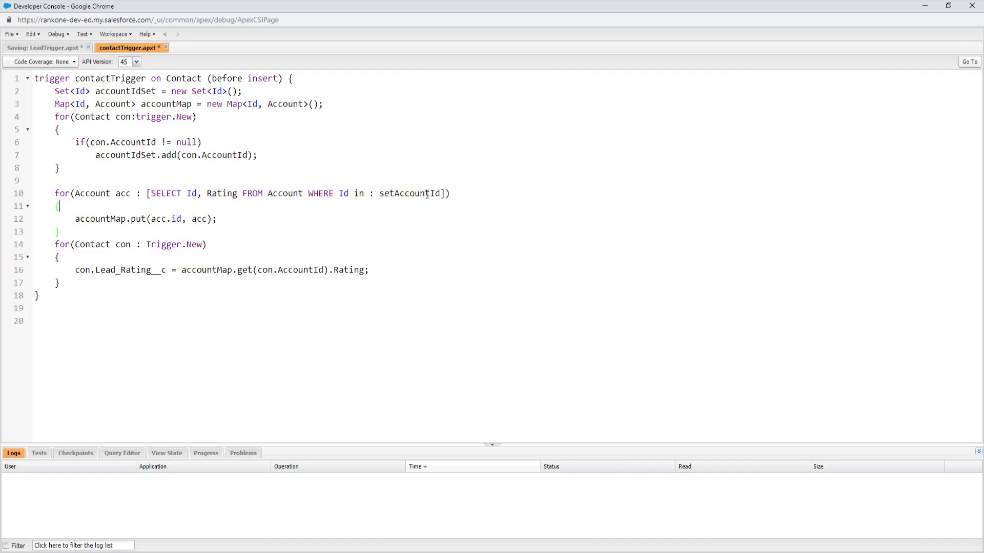
left_click_drag(436, 195, 150, 197)
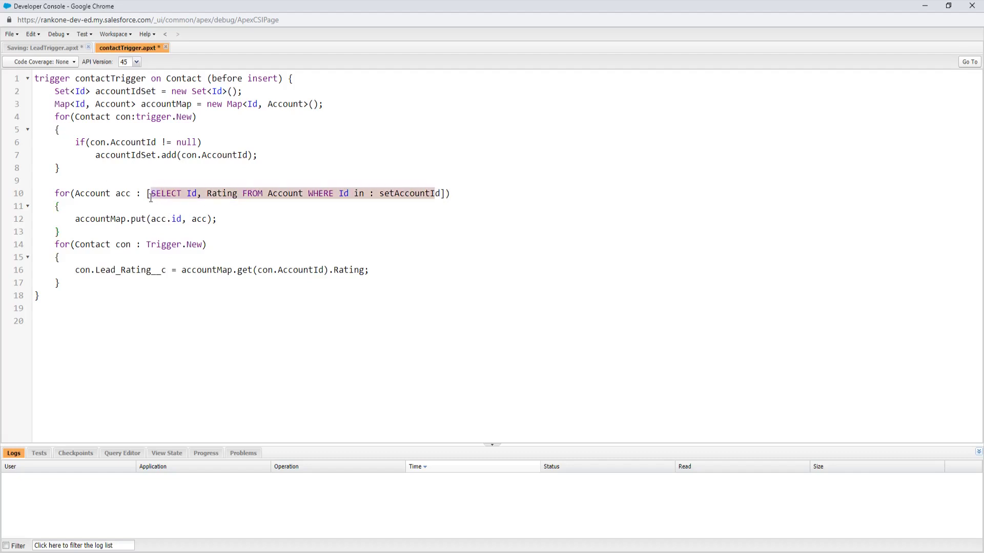
double_click(279, 193)
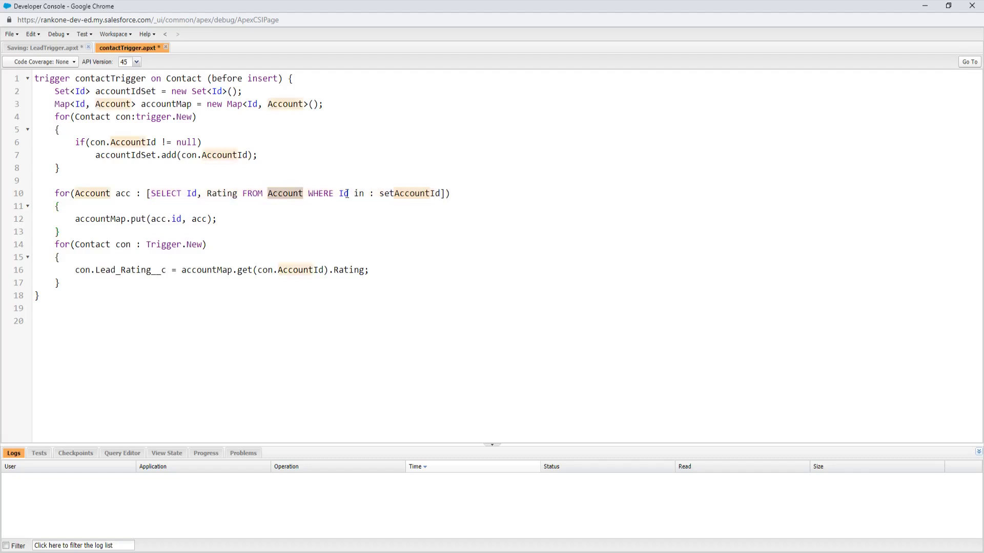
double_click(402, 194)
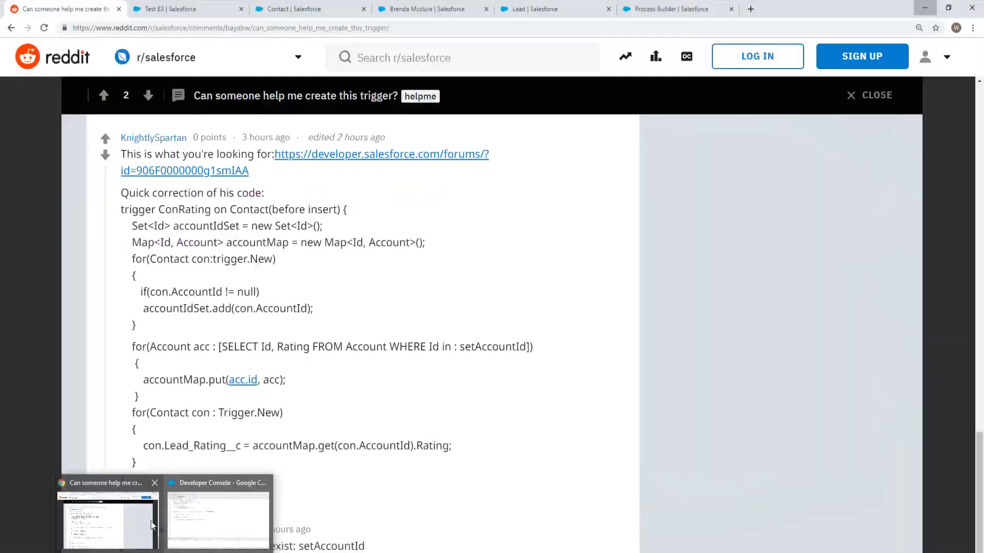
Check the Reddit reply about line 10, return to the Developer Console and inspect setAccountId in the query
left_click(108, 512)
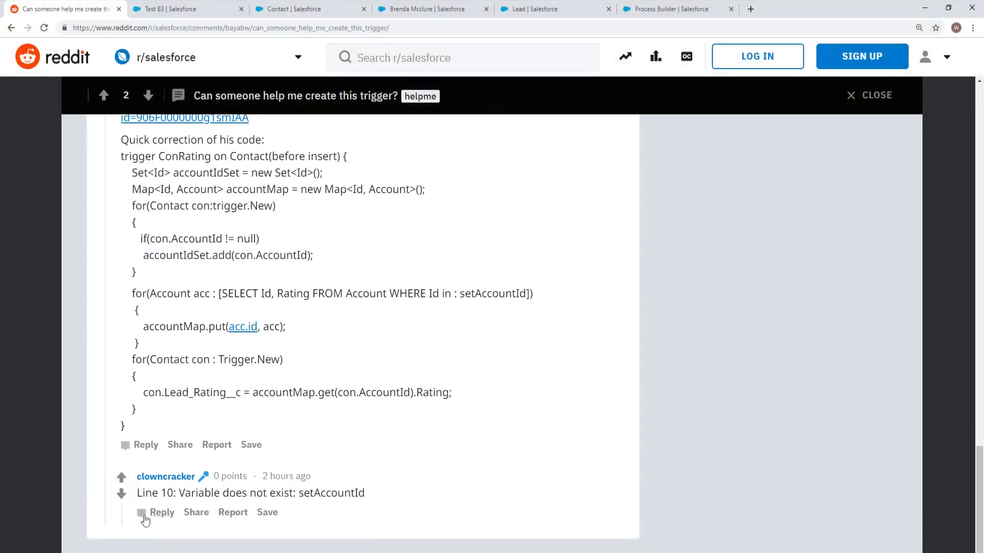
left_click_drag(142, 493, 354, 492)
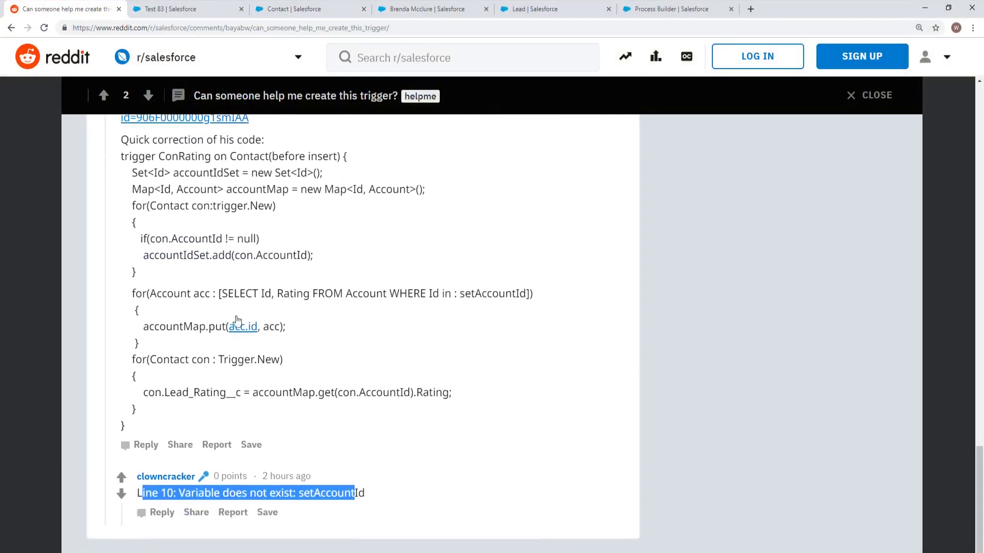
left_click(925, 7)
key("Down")
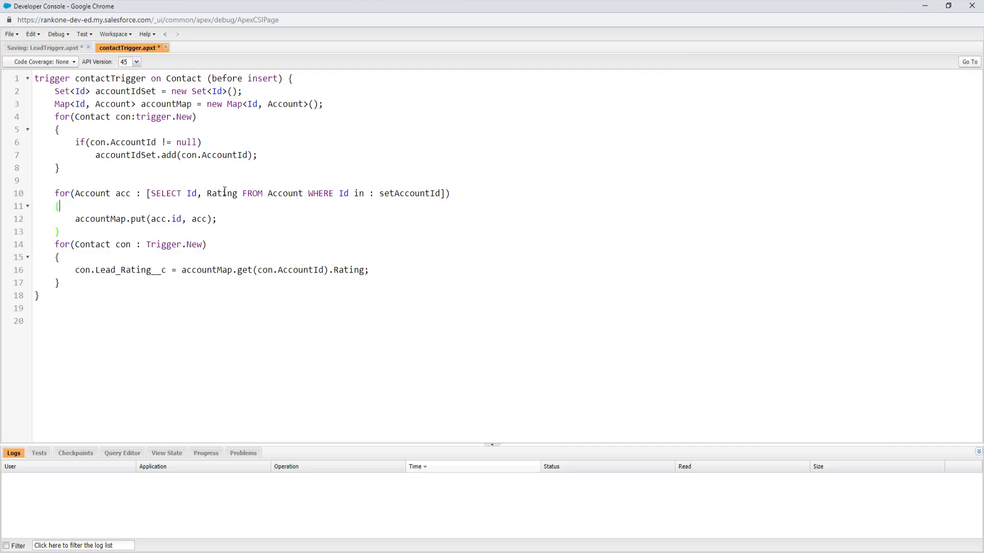
double_click(423, 196)
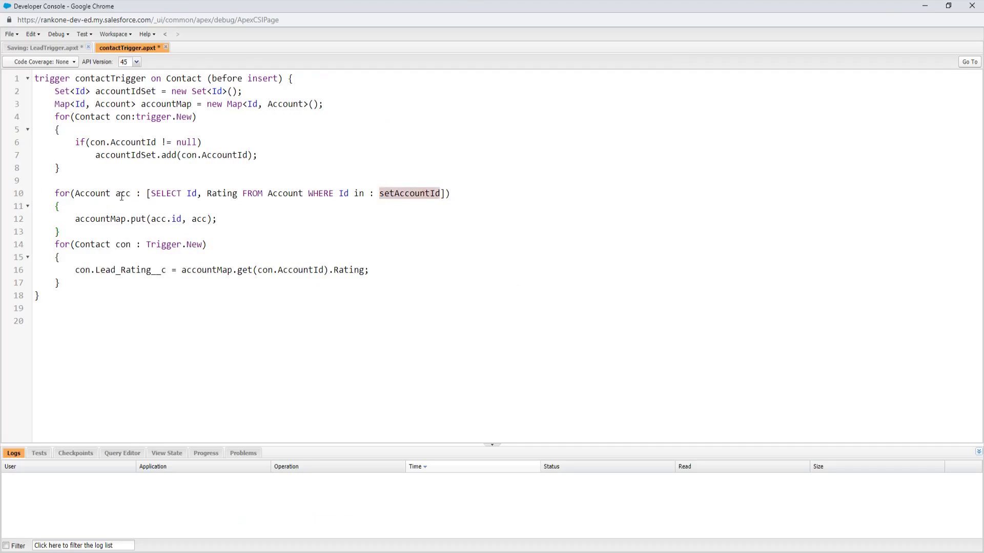
left_click(415, 199)
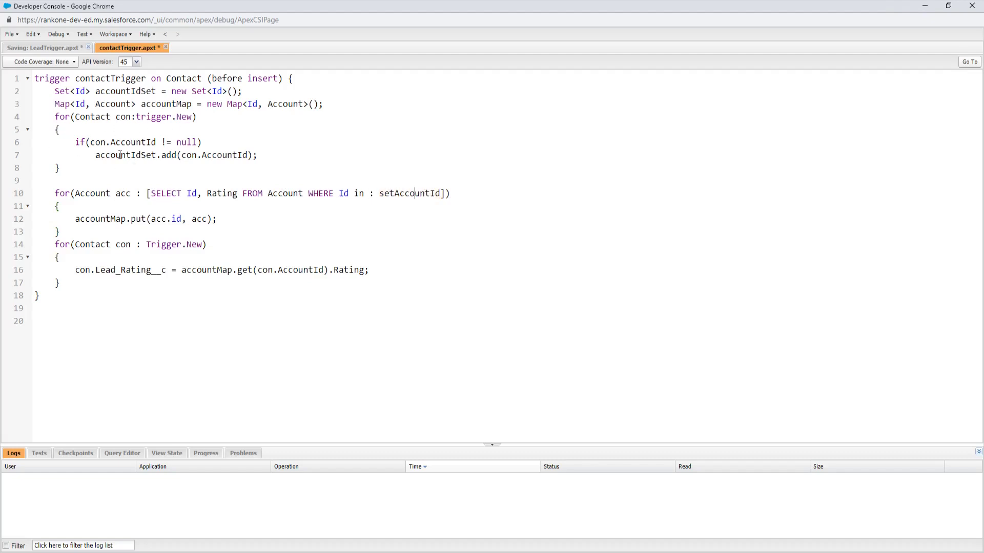
Examine the accountMap.put call and the last loop, which assigns the account's Rating to the contact's Lead_Rating__c
left_click(76, 220)
double_click(201, 219)
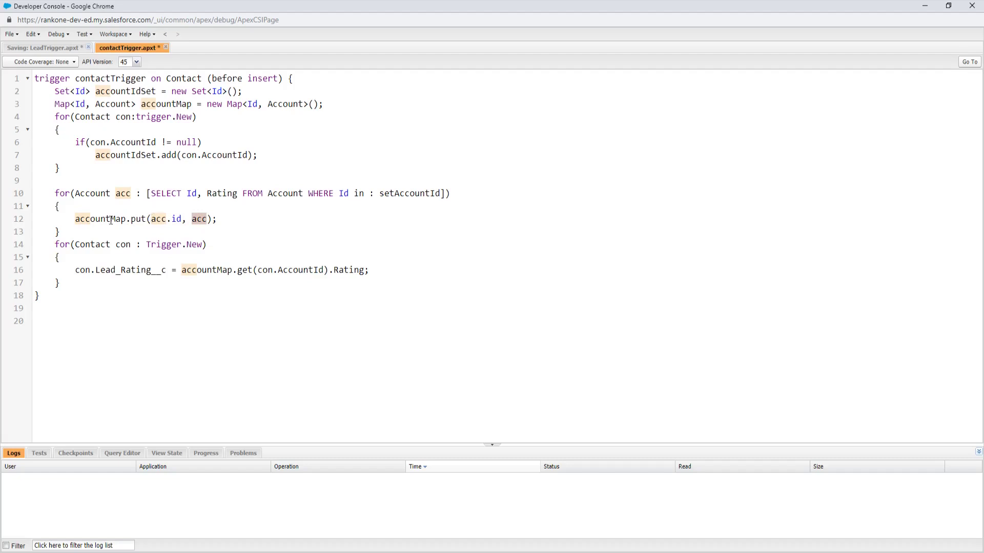
left_click_drag(180, 219, 153, 225)
left_click(179, 235)
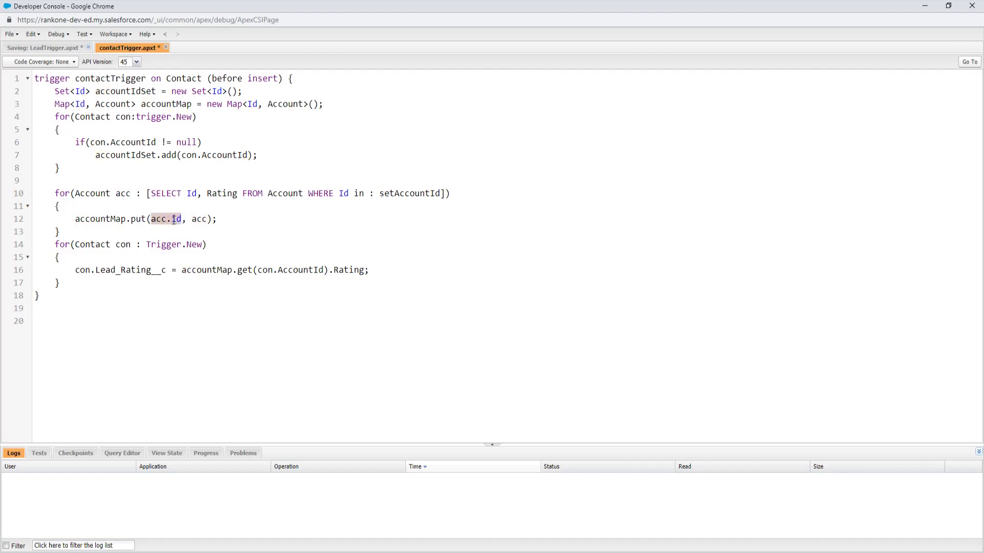
double_click(199, 220)
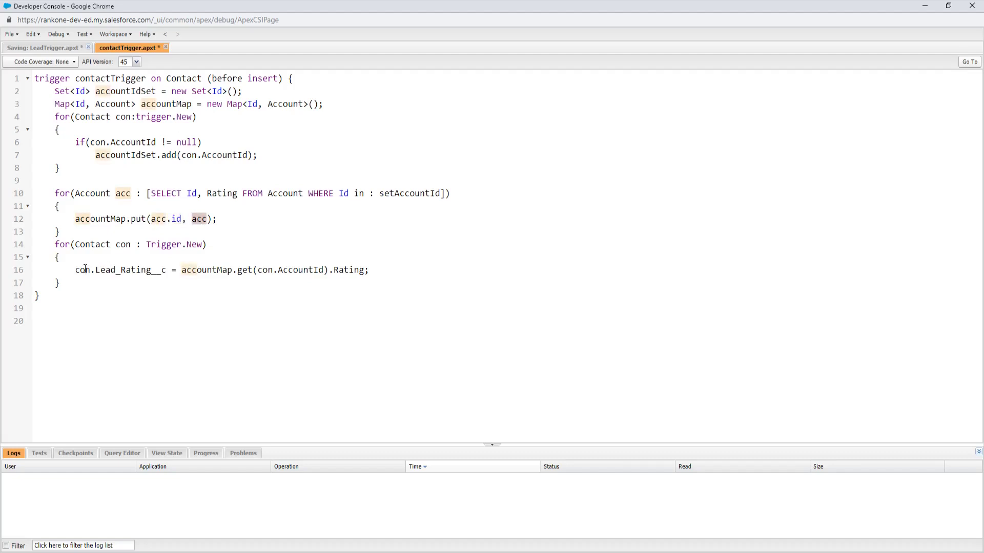
left_click(69, 258)
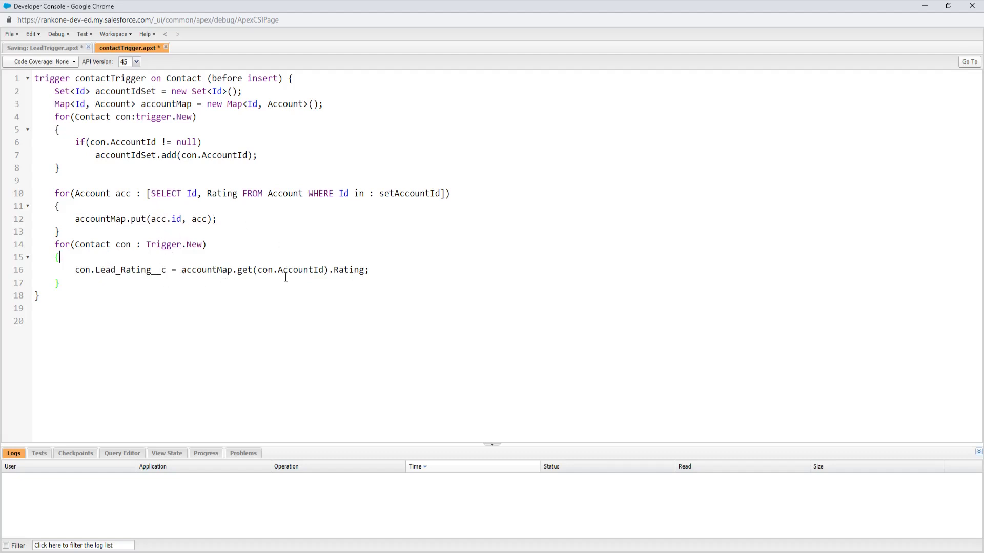
double_click(346, 270)
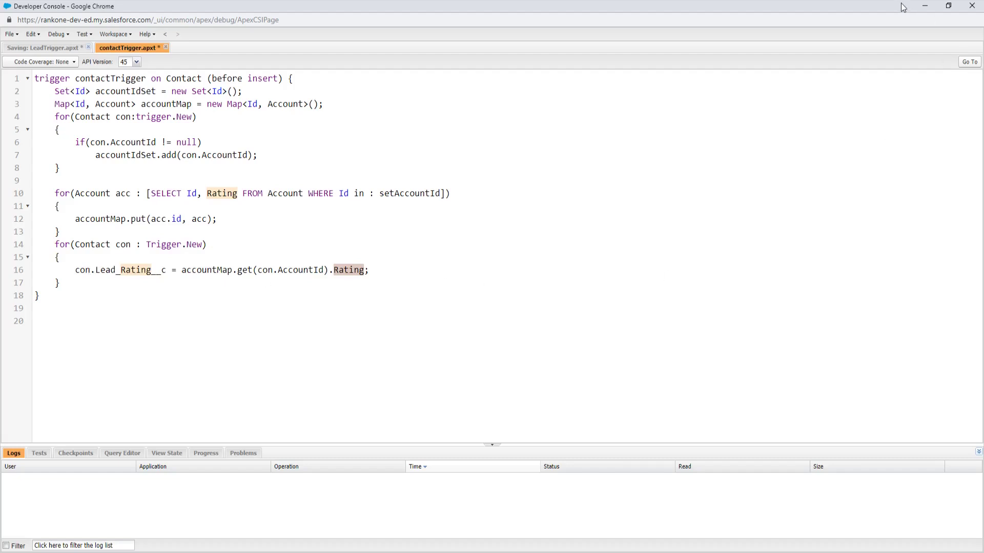
left_click(383, 272)
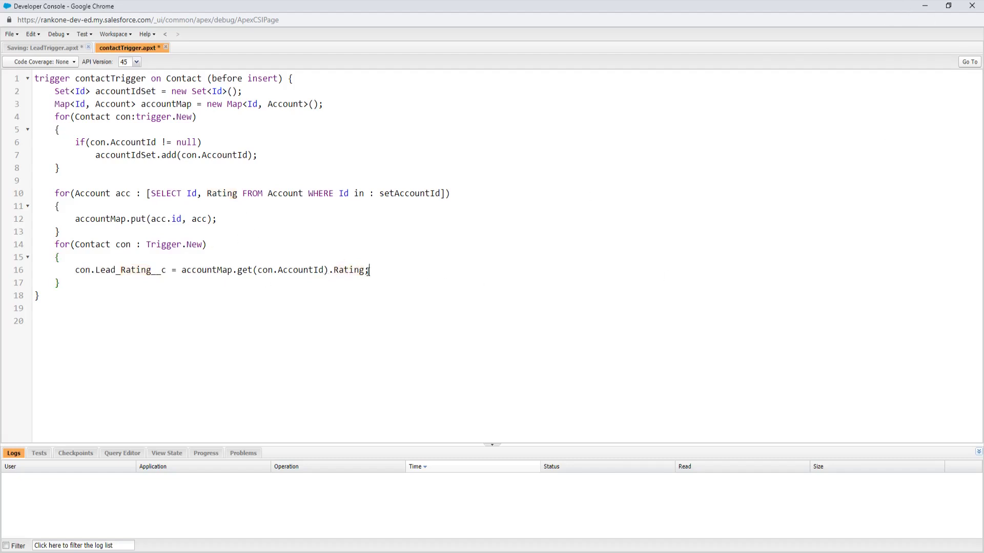
double_click(346, 271)
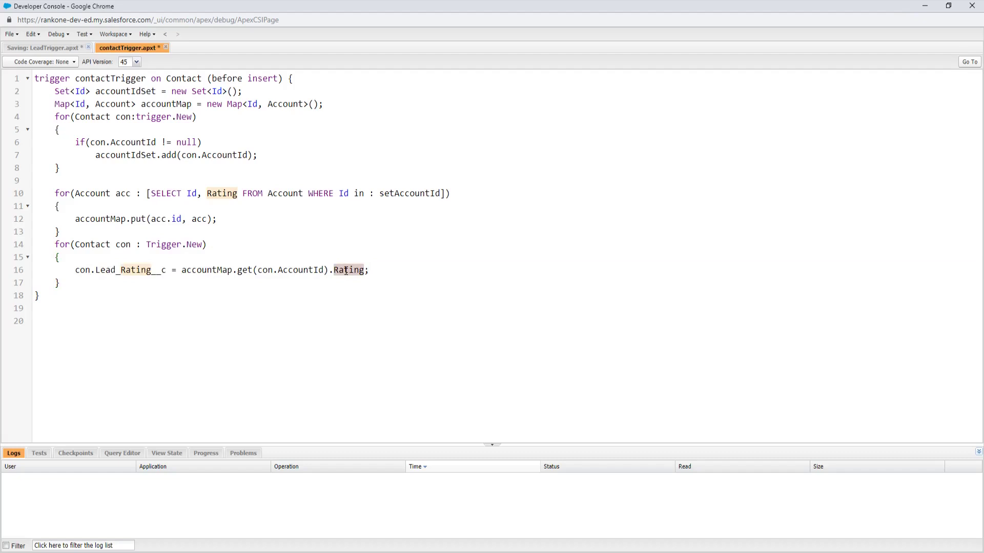
left_click(334, 236)
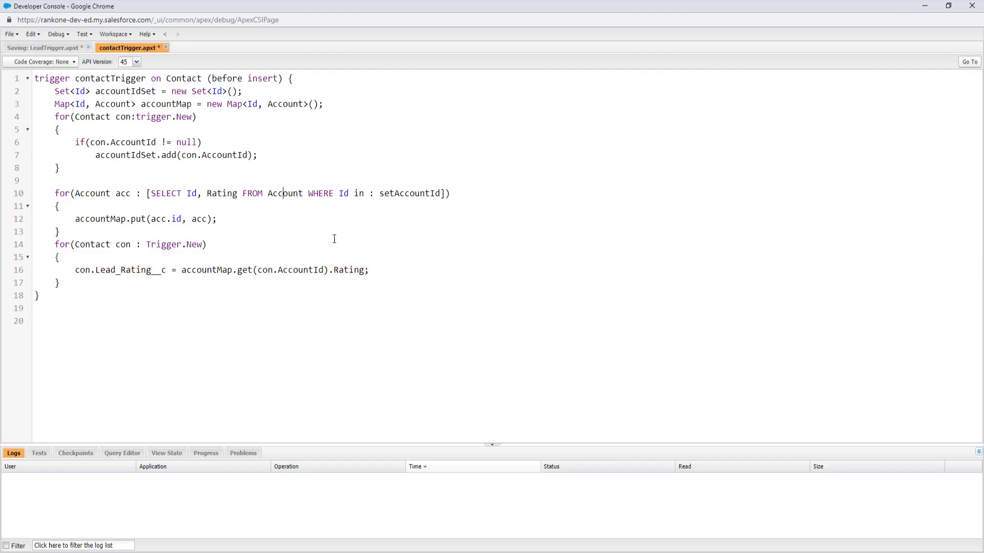
Try to save contactTrigger and select all of its code
left_click(49, 49)
left_click(119, 48)
key("ctrl+s")
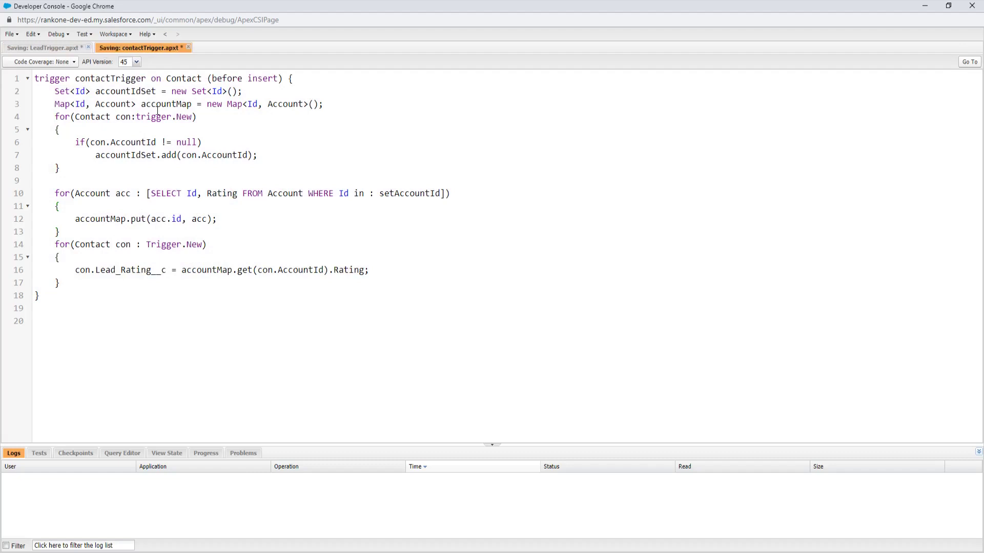
key("ctrl+a")
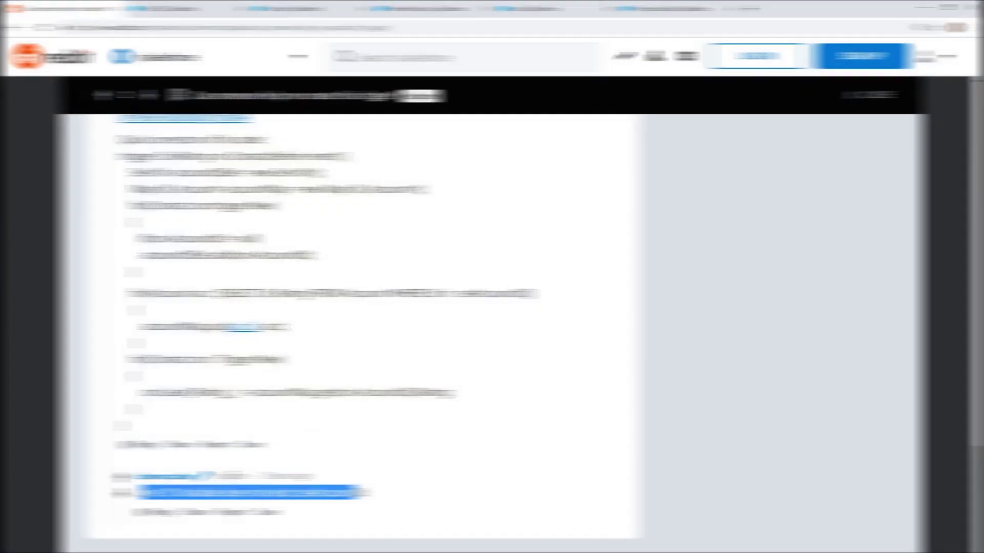
Reopen the Developer Console from the Lead setup page, maximize its window and try to save contactTrigger
left_click(534, 9)
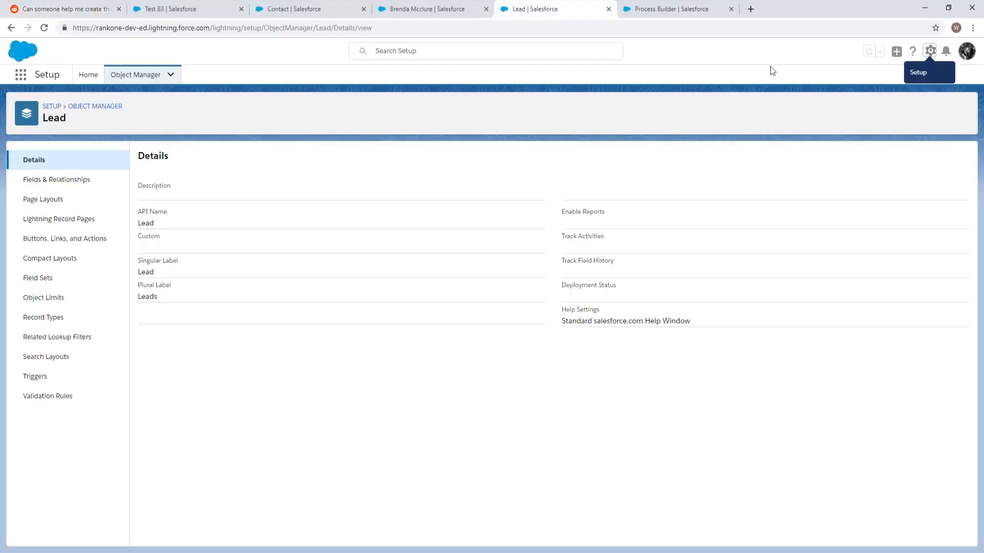
left_click(930, 51)
left_click(901, 102)
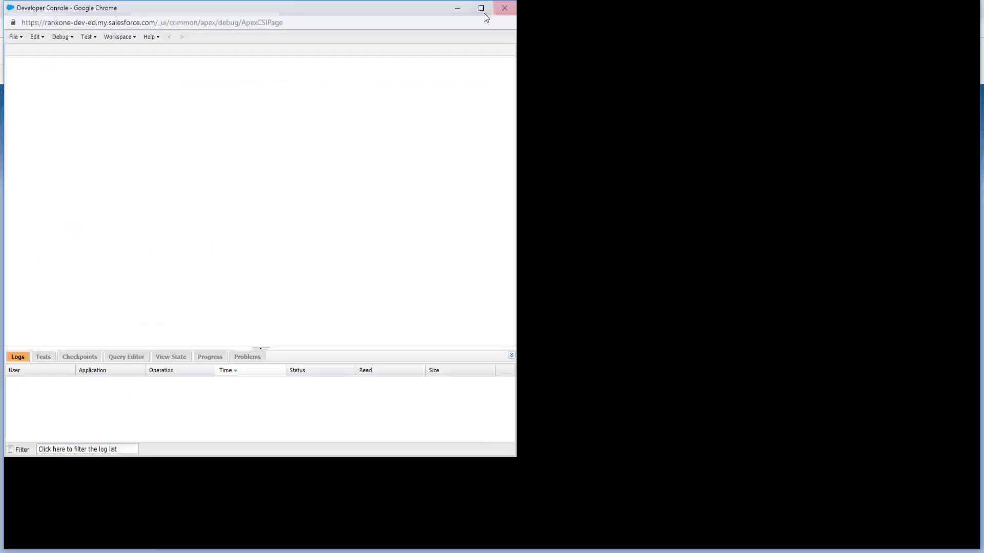
left_click(481, 8)
left_click(180, 165)
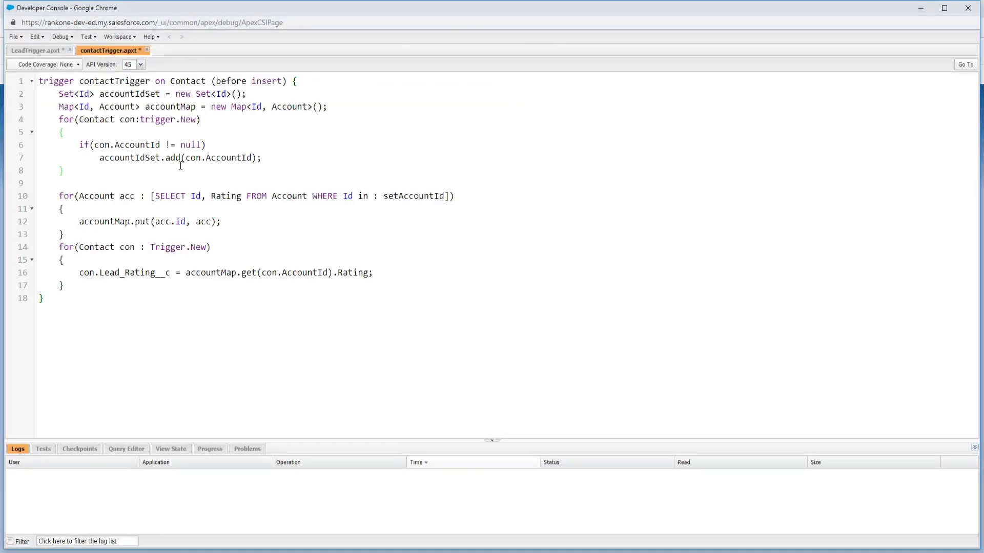
key("ctrl+s")
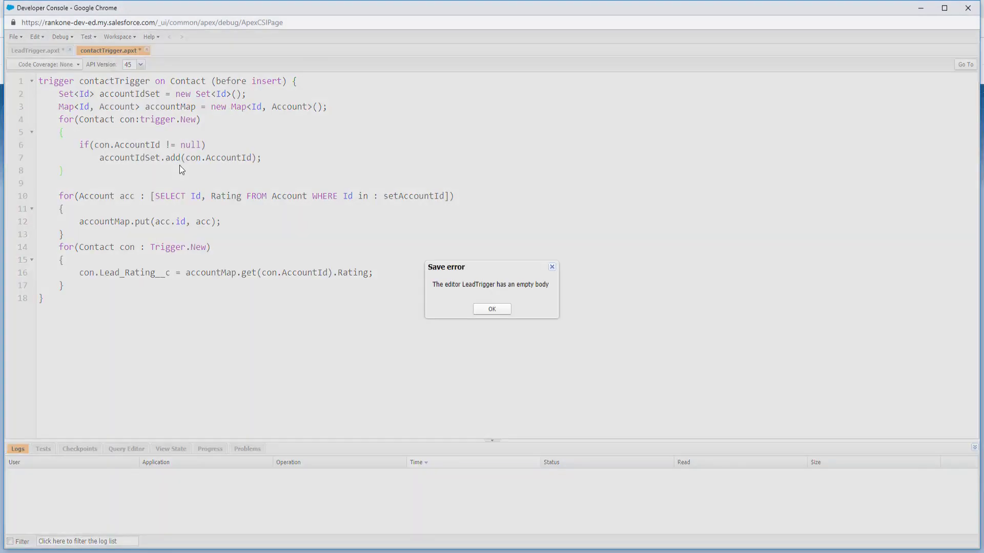
Dismiss the save error, then try to save LeadTrigger and close it without saving its changes
left_click(492, 309)
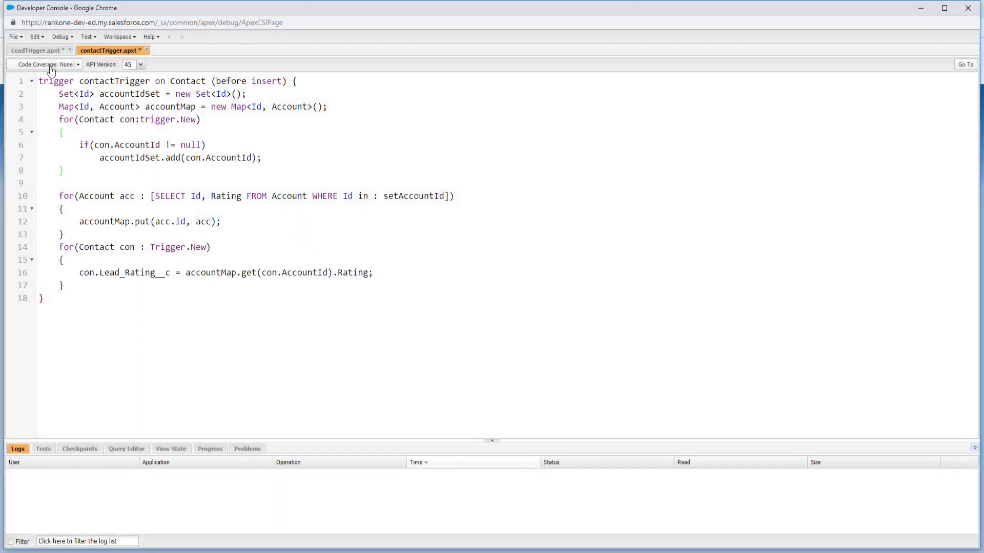
left_click(46, 56)
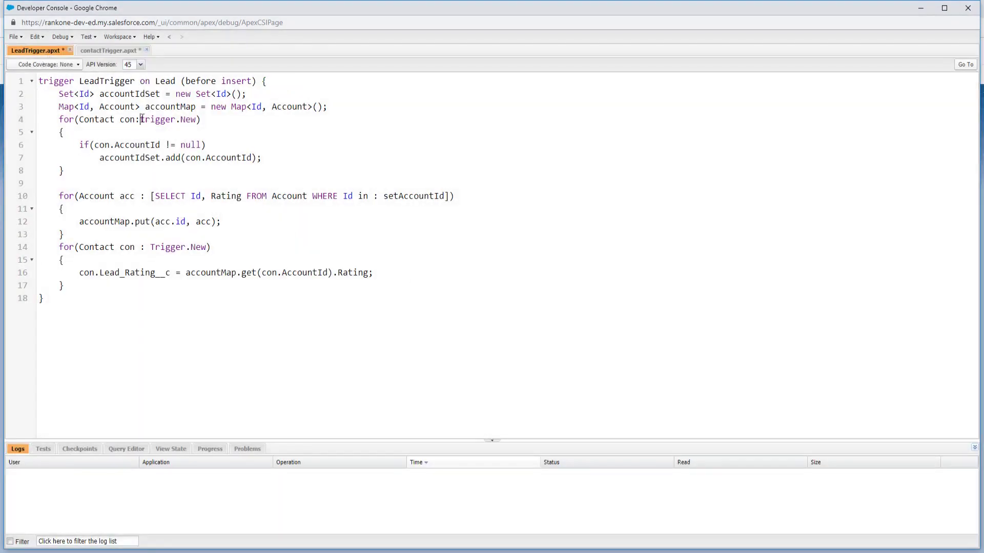
key("ctrl+s")
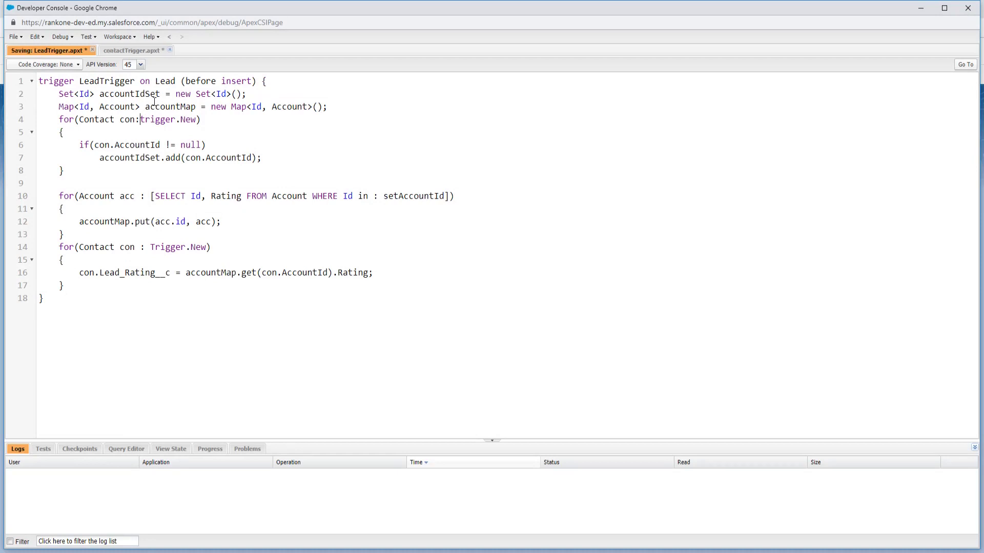
left_click(92, 49)
left_click(471, 310)
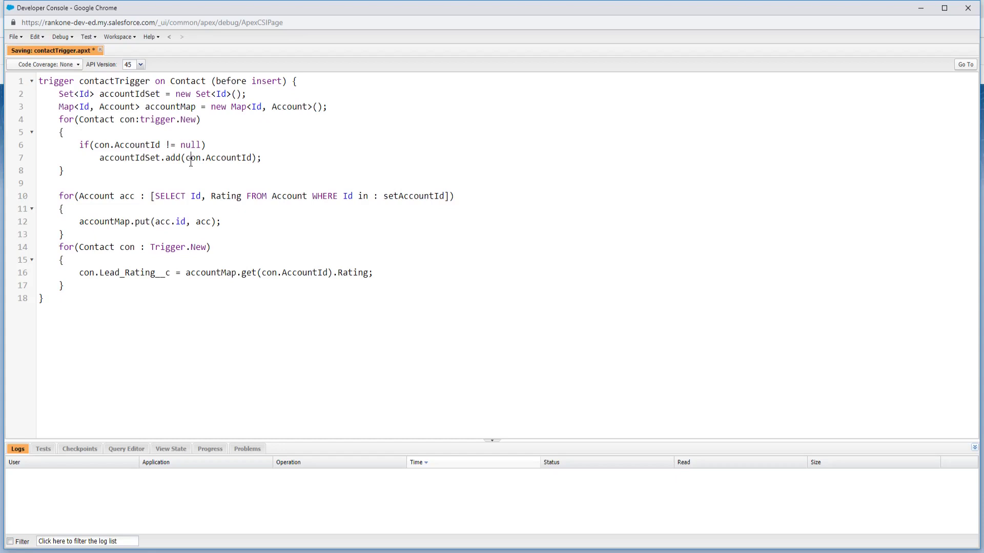
Copy all of the contactTrigger code and close the trigger without saving
key("ctrl+a")
left_click(191, 162)
left_click(105, 38)
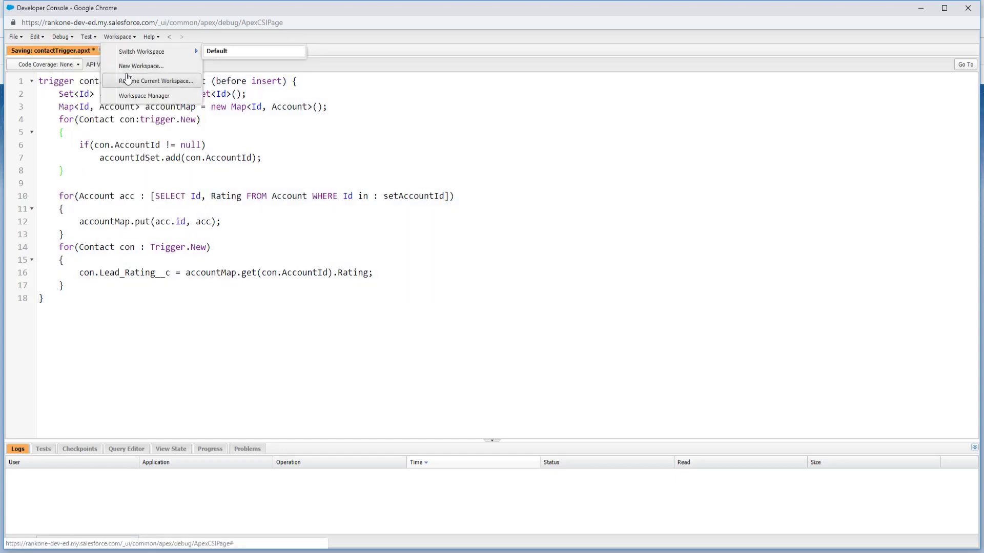
left_click(97, 60)
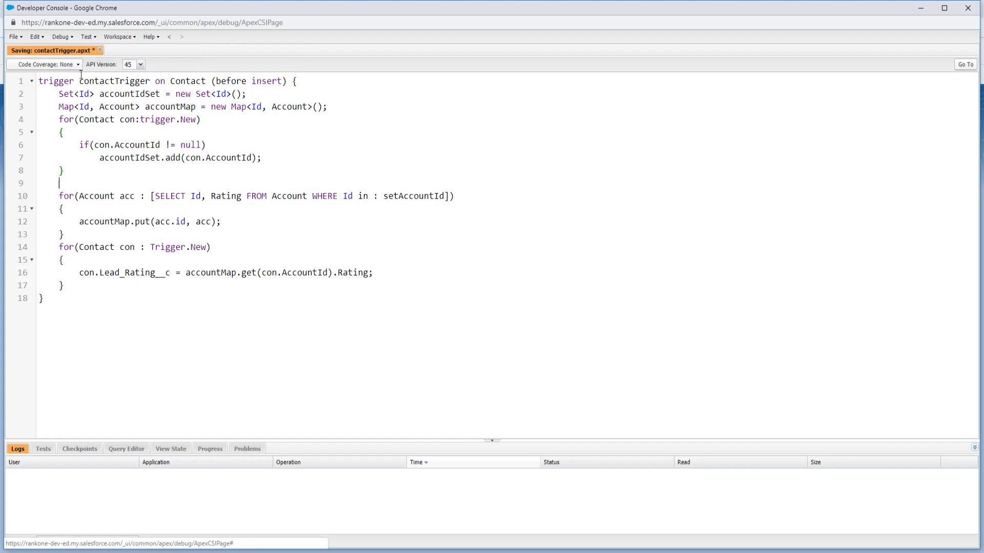
key("ctrl+a")
key("ctrl+c")
left_click(100, 50)
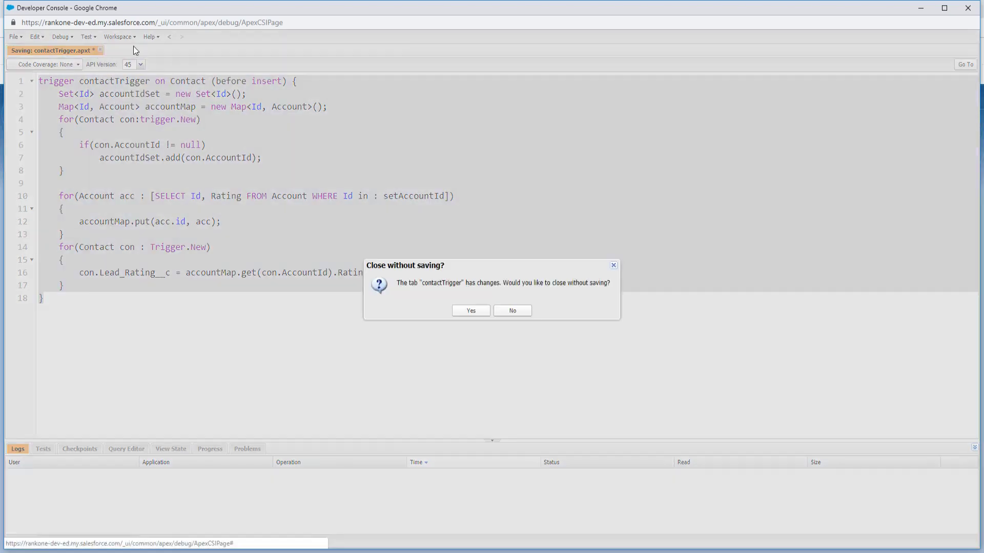
left_click(468, 310)
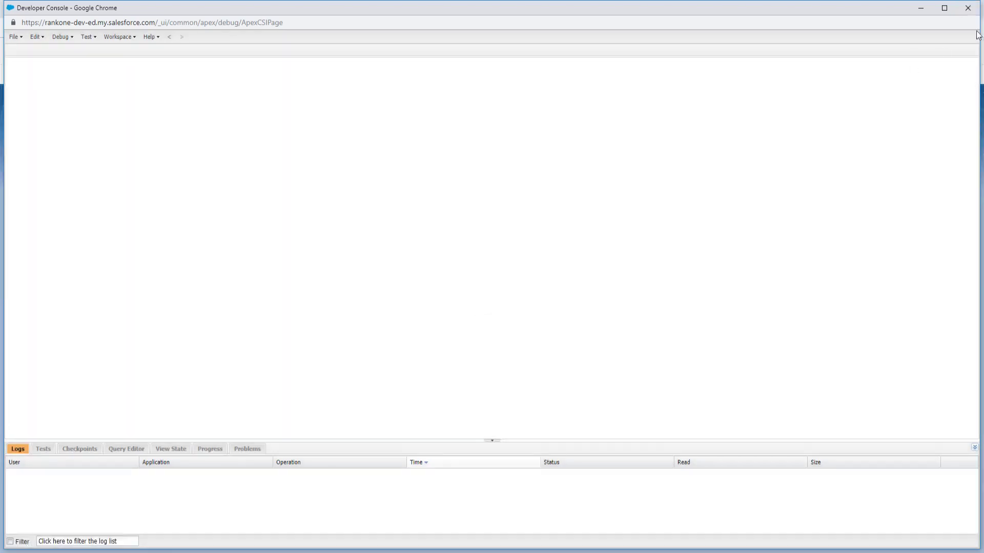
Close the Developer Console, reopen it from the Lead setup page and maximize its window
left_click(968, 8)
left_click(931, 54)
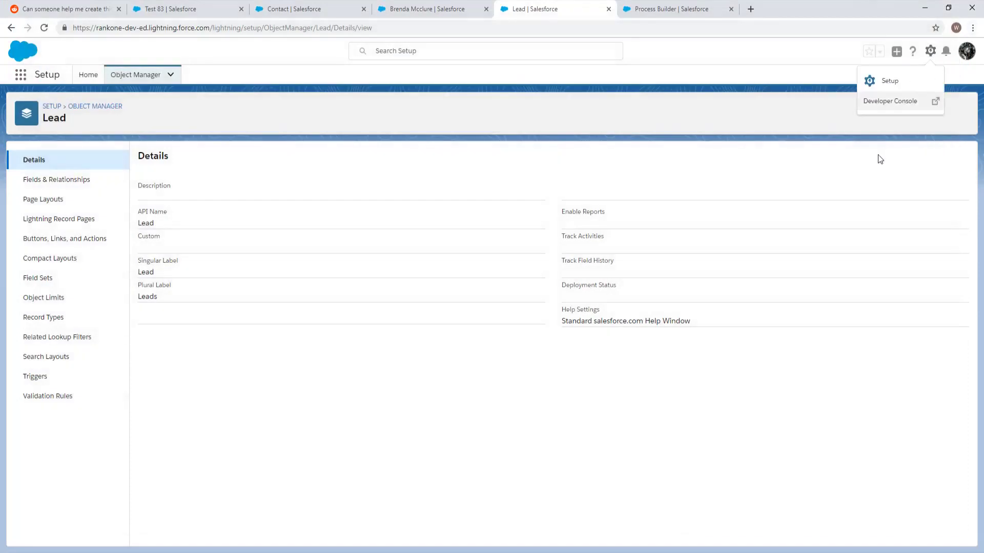
left_click(900, 100)
left_click(486, 8)
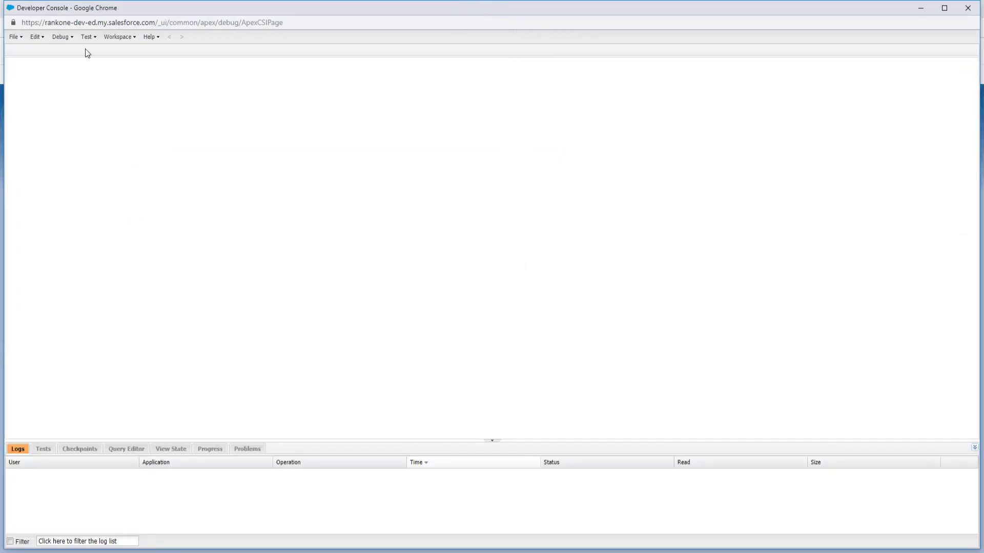
double_click(95, 10)
Open contactTrigger from the list of existing triggers
left_click(51, 37)
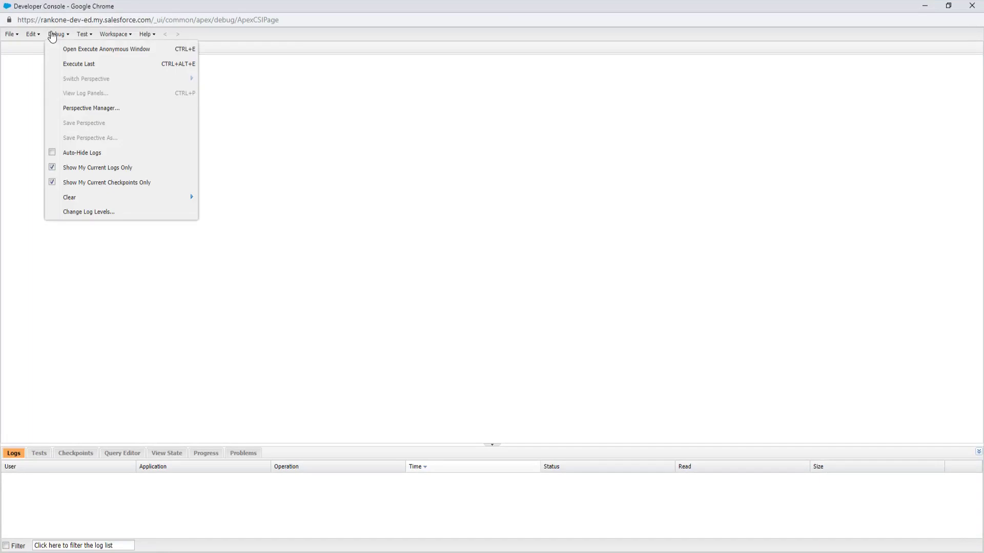
left_click(22, 88)
left_click(10, 34)
left_click(51, 63)
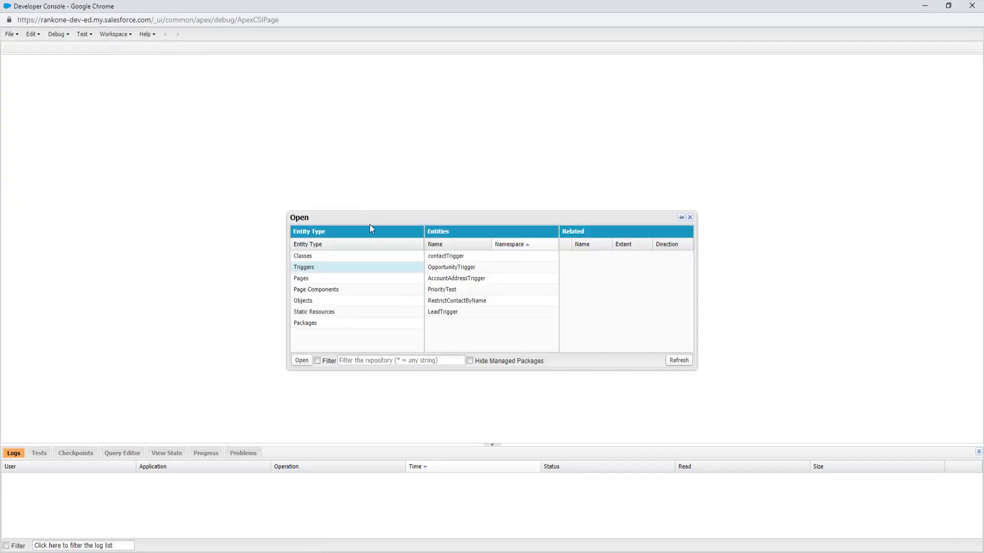
double_click(461, 254)
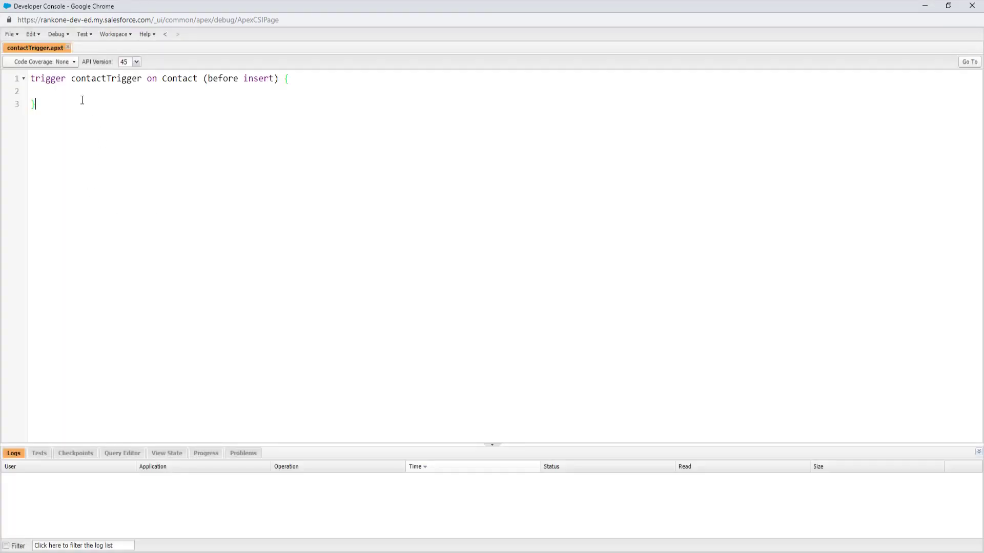
Replace contactTrigger's empty body with the copied code, try to save it and show the reported problems
left_click(80, 93)
key("ctrl+v")
key("ctrl+s")
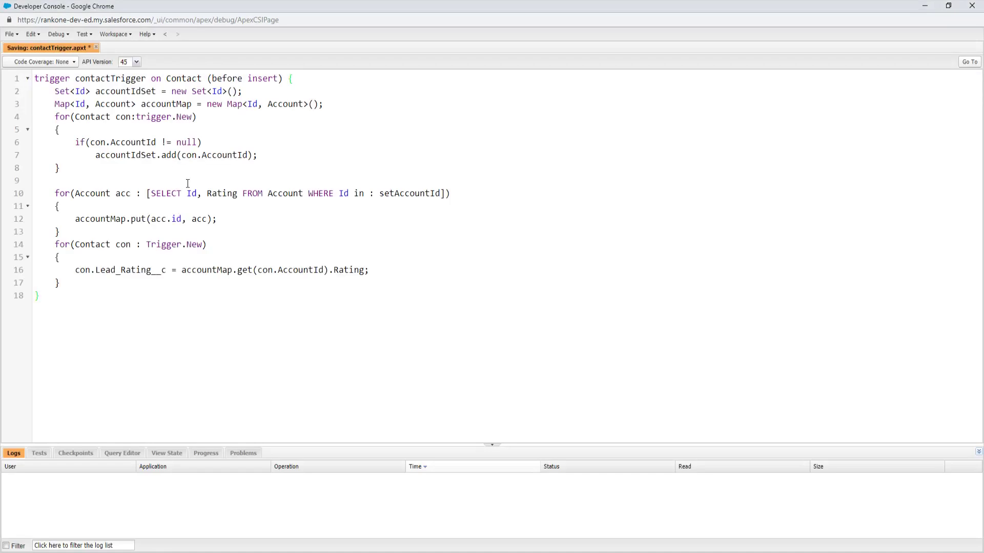
left_click(245, 454)
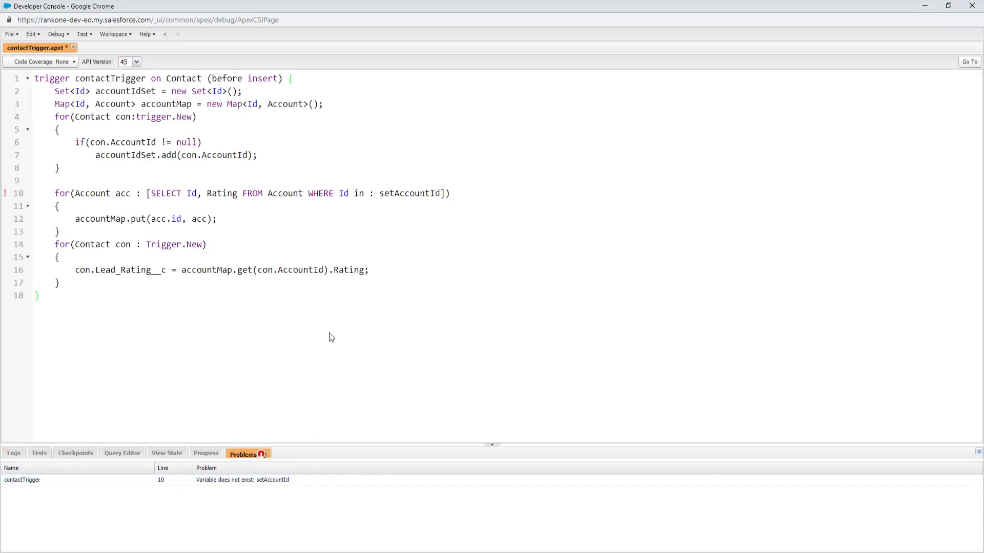
Search the contactTrigger code for setAccountId to check whether the variable is declared anywhere
double_click(412, 194)
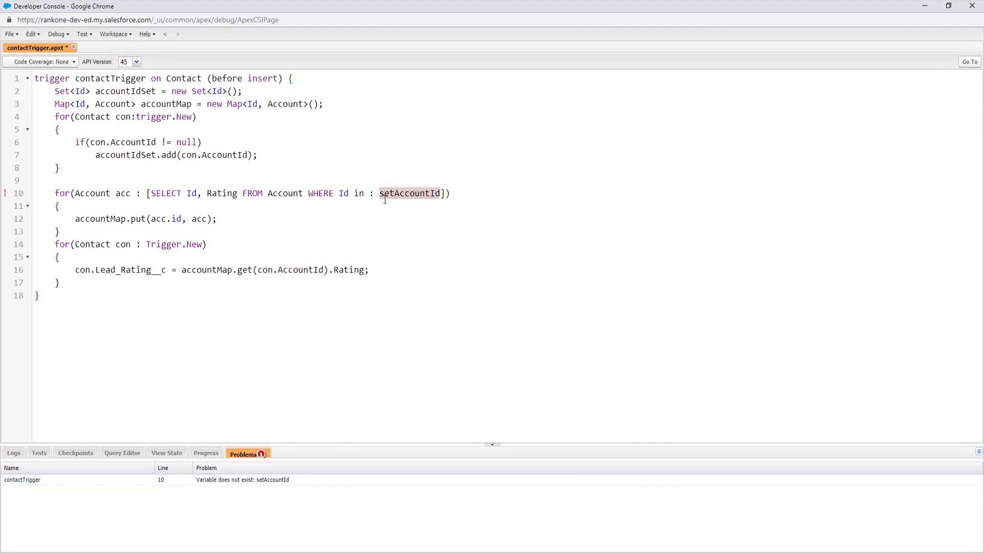
double_click(119, 245)
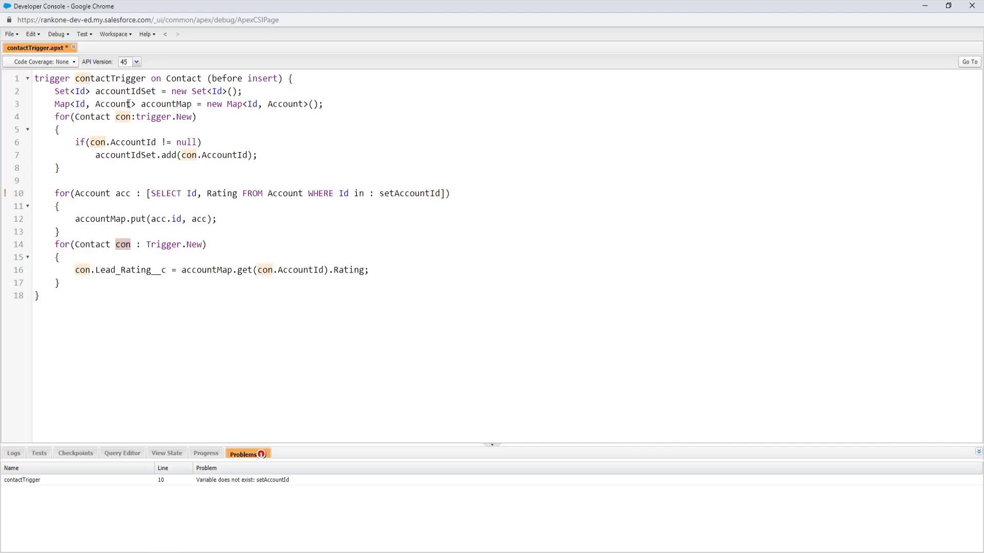
double_click(397, 195)
key("ctrl+c")
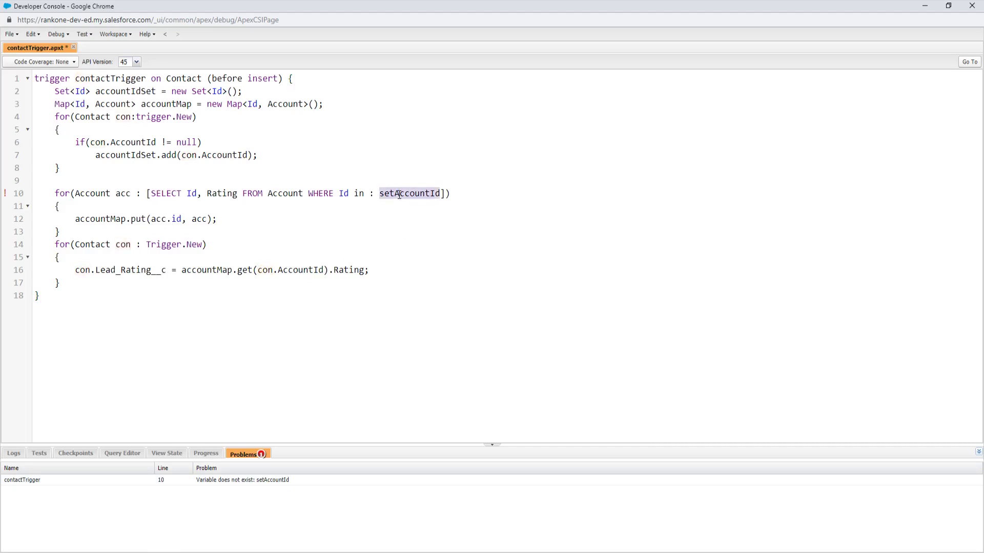
key("ctrl+f")
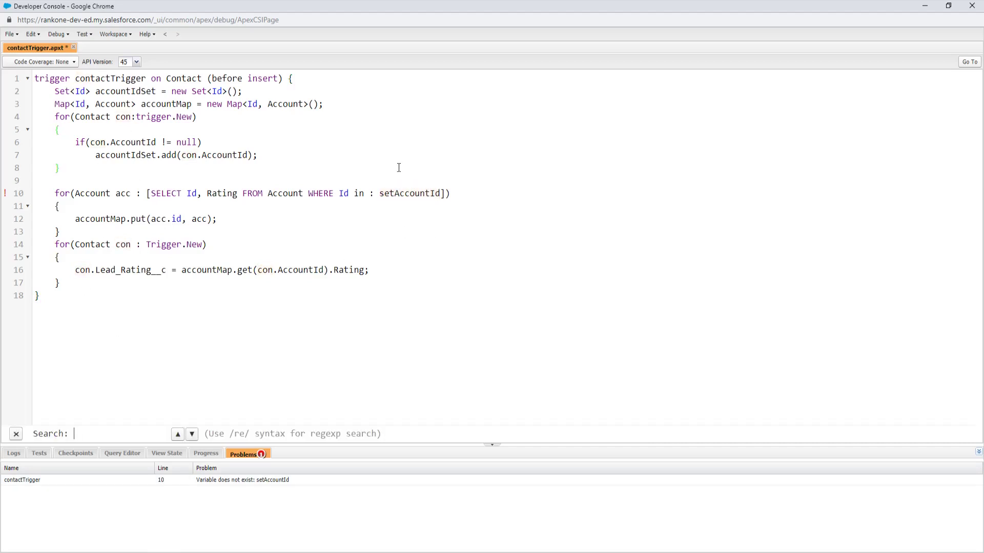
key("ctrl+v")
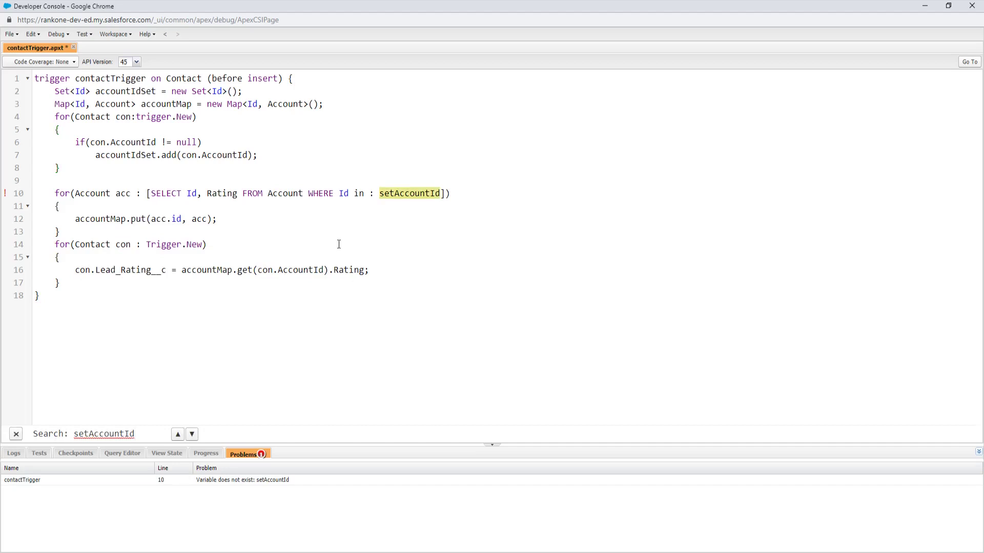
left_click(16, 433)
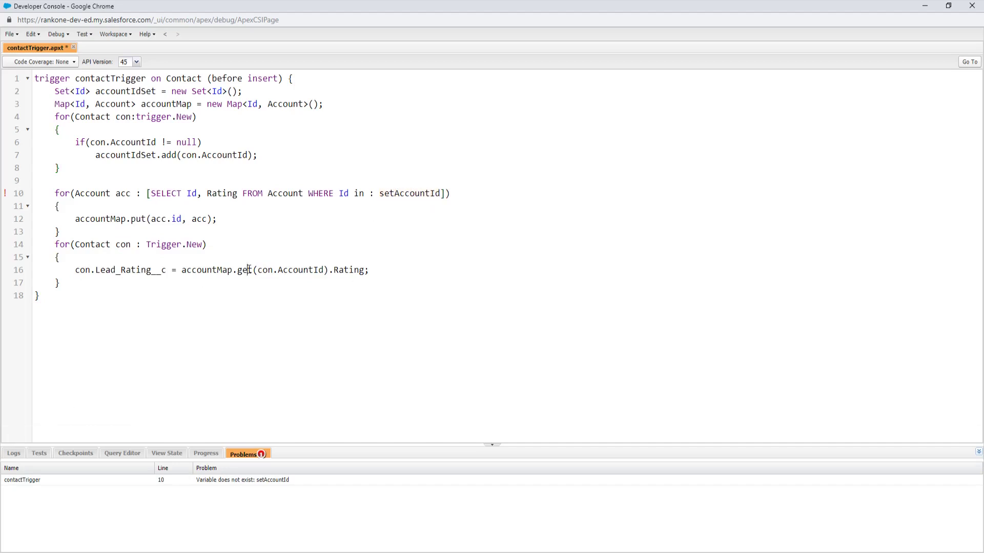
Replace setAccountId with accountIdSet in the account query on line 10 and save contactTrigger
double_click(392, 193)
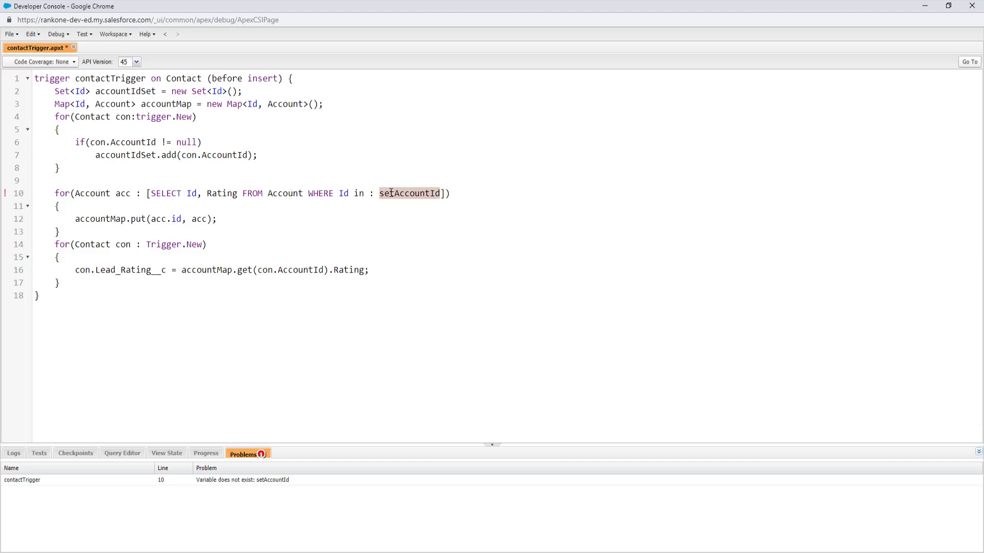
key("BackSpace")
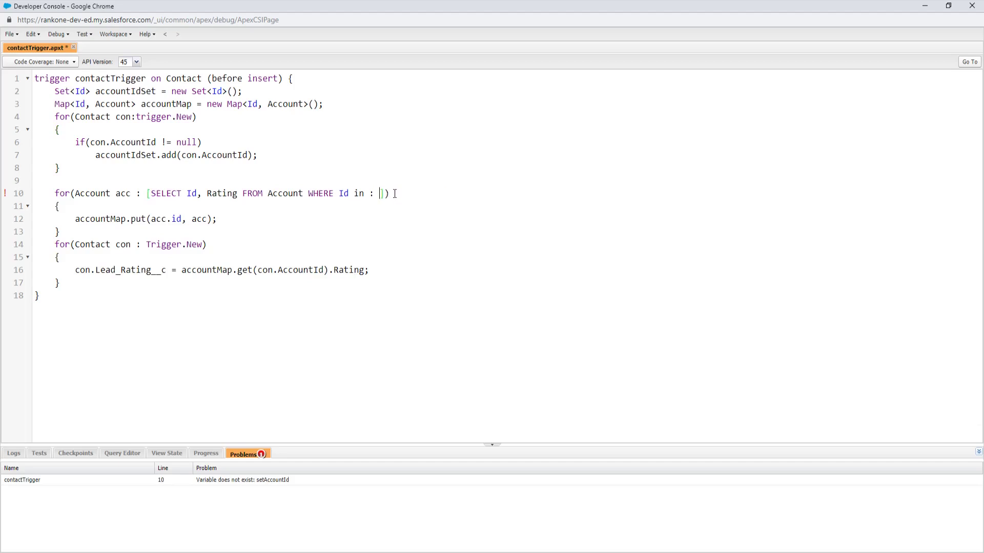
double_click(117, 156)
key("ctrl+c")
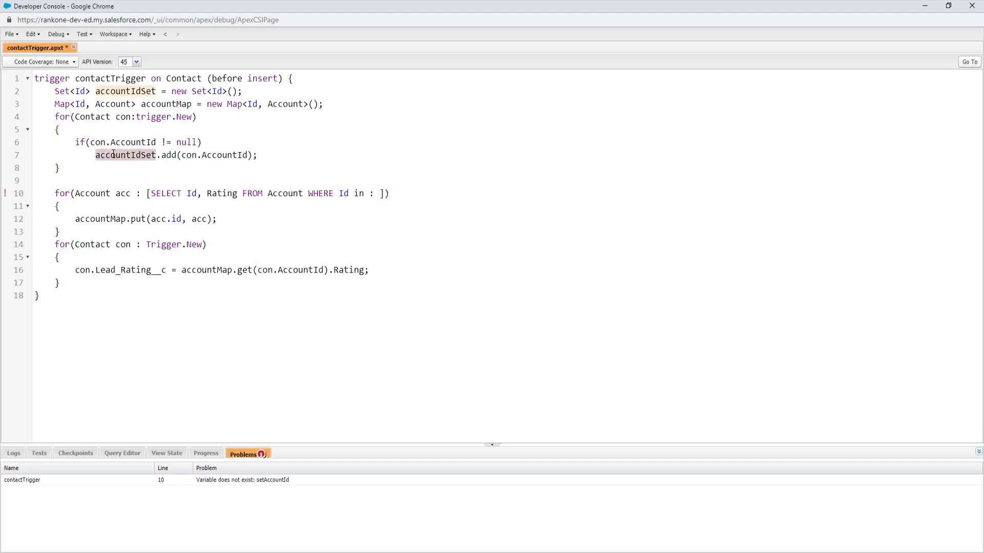
left_click(378, 194)
key("ctrl+v")
key("ctrl+s")
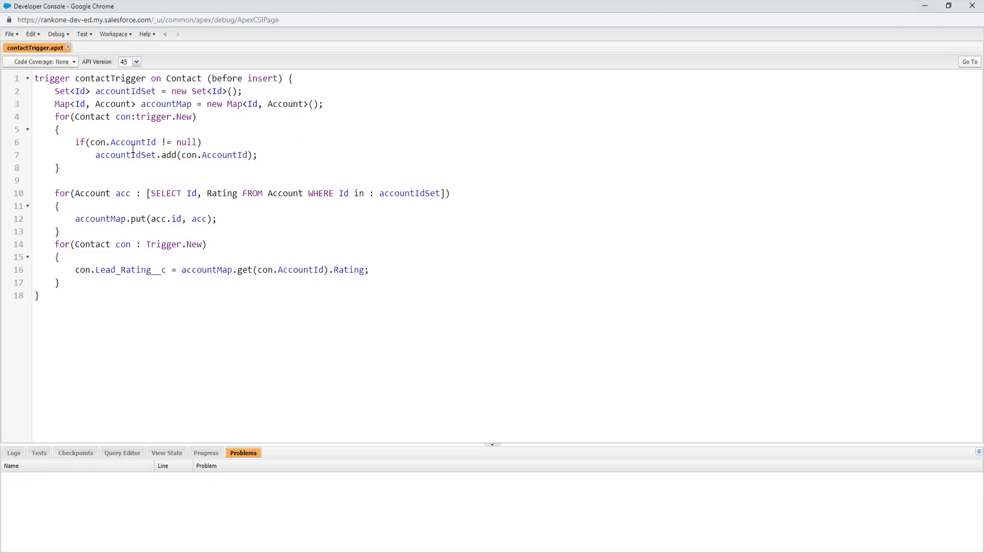
Check the Lead setup page, return to the Developer Console and review the body of contactTrigger
left_click(921, 8)
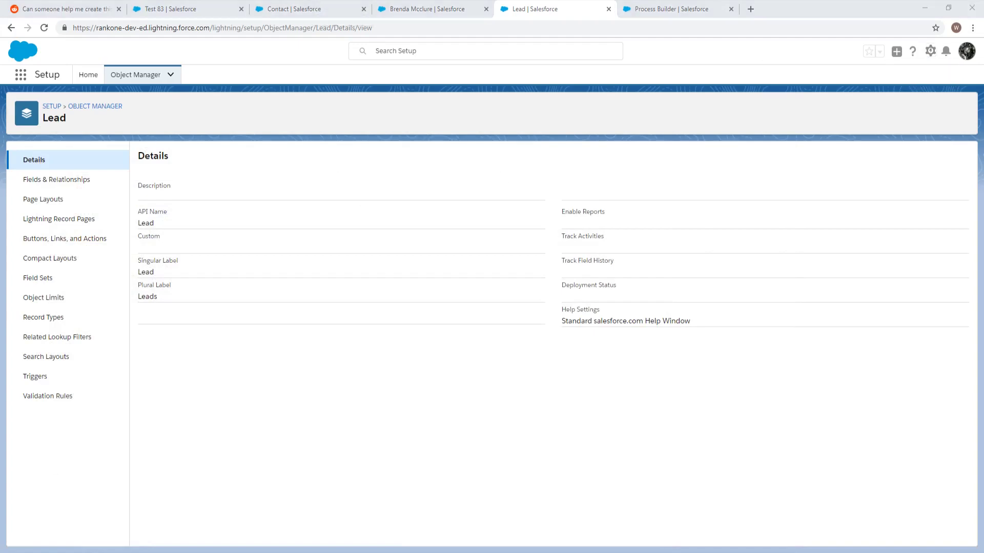
left_click(208, 519)
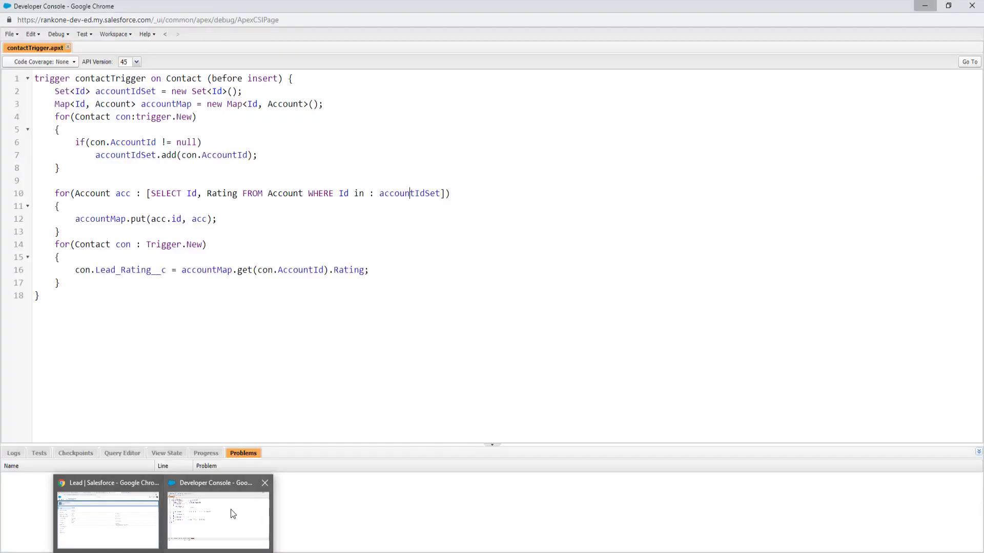
left_click(234, 510)
left_click_drag(43, 90, 83, 280)
Try adding an "update trigger.new" statement below the last contact loop, and delete it again
left_click(126, 285)
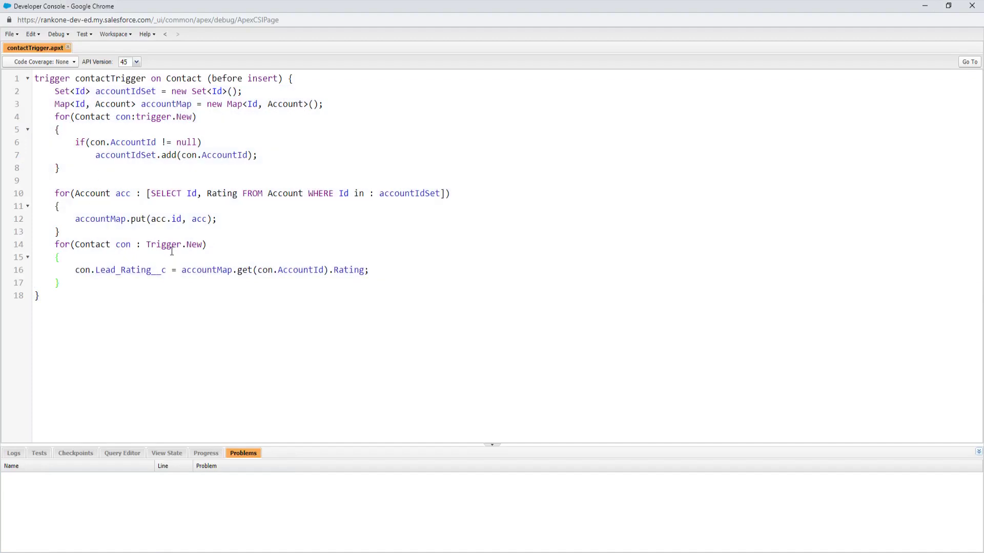
key("Return")
key("Return")
type("update")
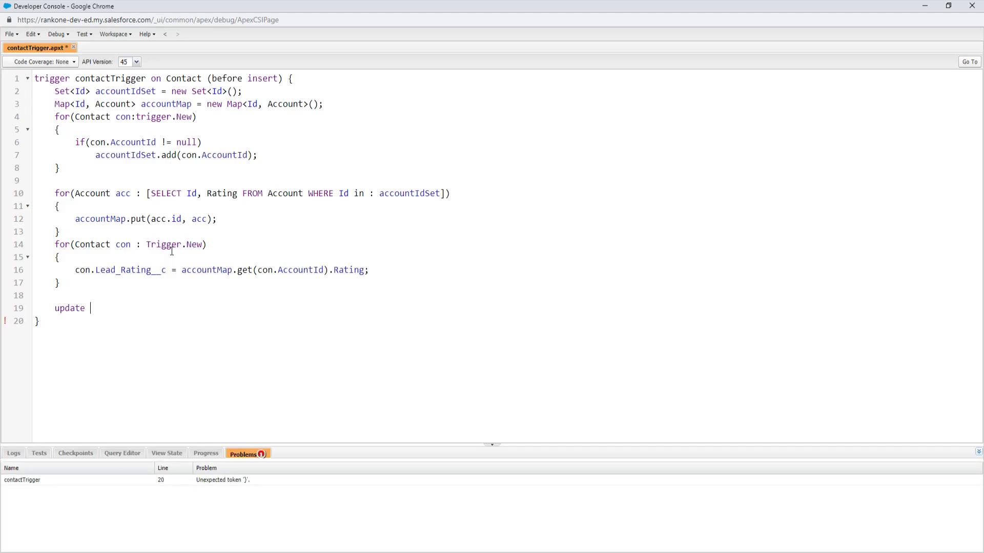
type("trigger.new")
left_click_drag(168, 309, 164, 282)
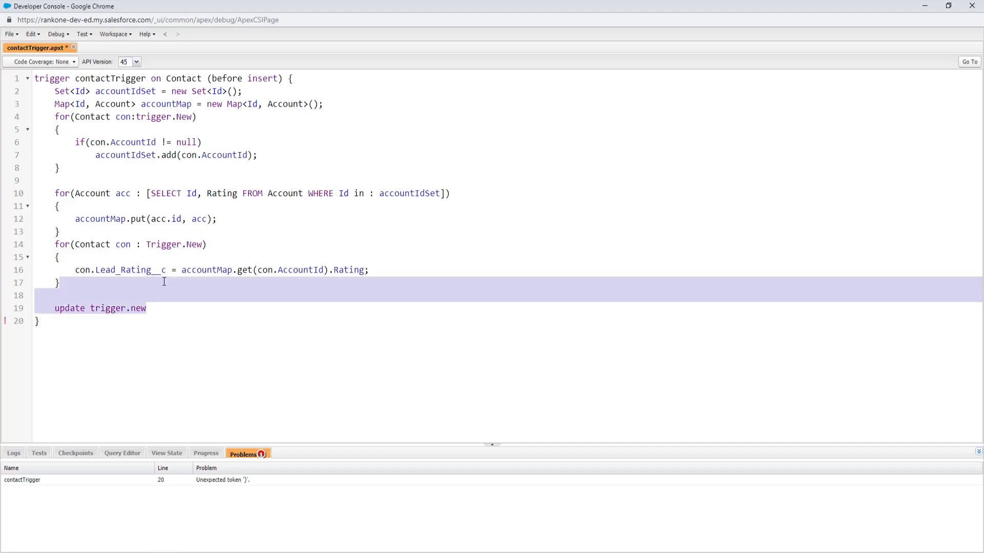
key("BackSpace")
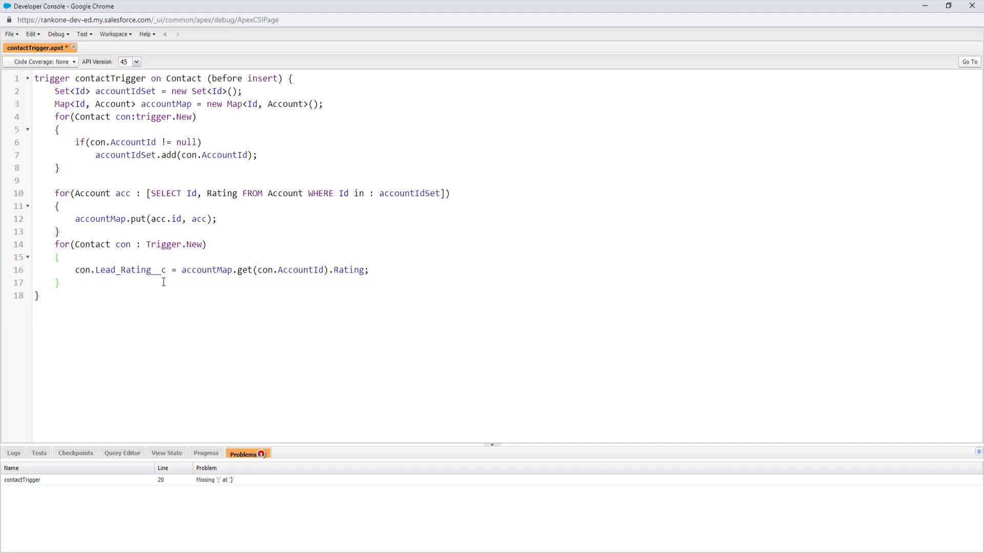
Comment out the con.Lead_Rating__c assignment on line 16, save contactTrigger and go back to the Lead setup page
left_click(229, 295)
left_click(924, 7)
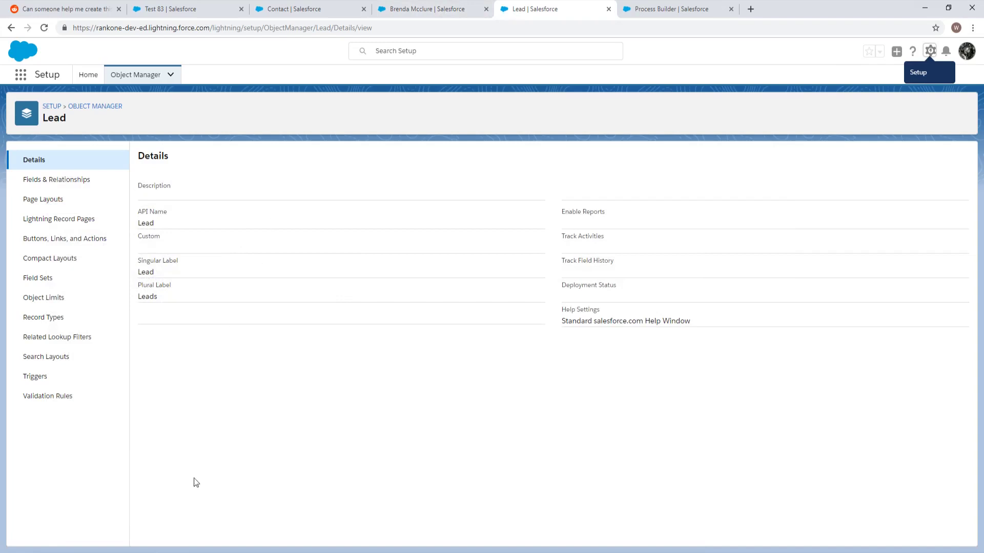
mouse_move(163, 552)
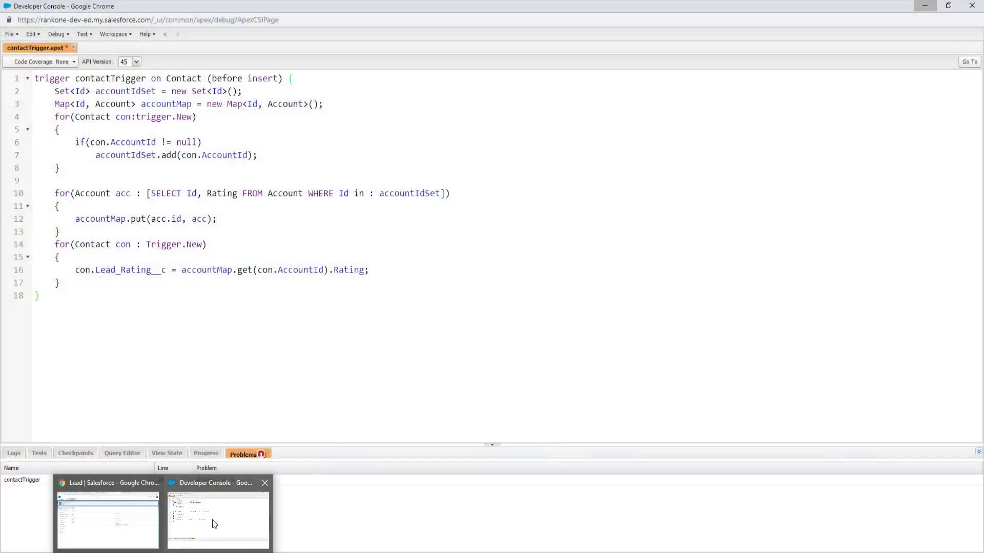
left_click(214, 521)
type("//")
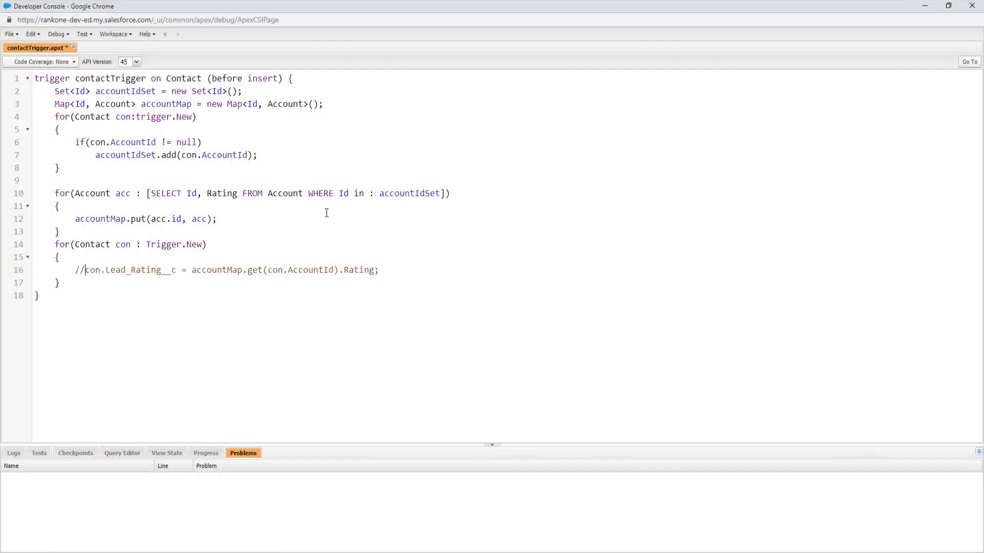
key("ctrl+s")
left_click(925, 6)
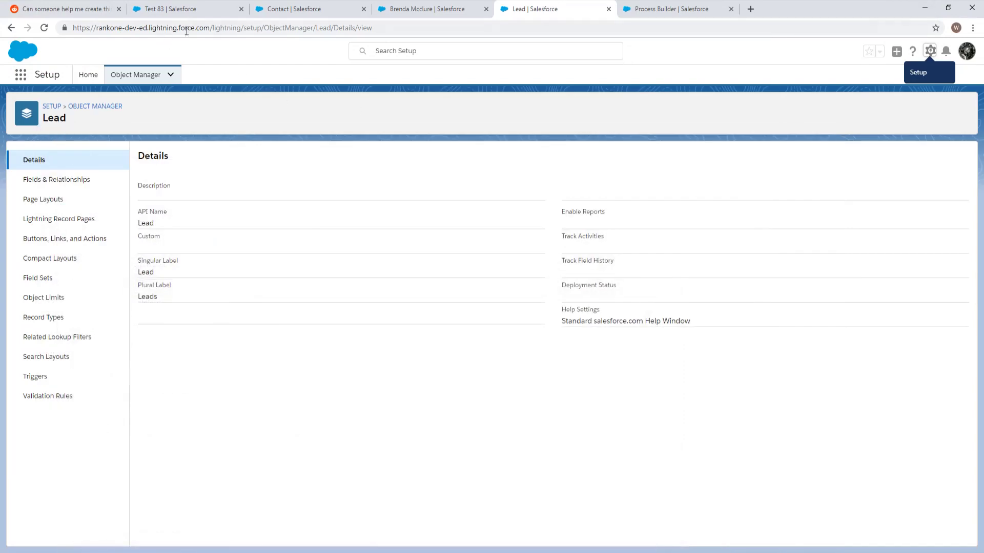
Open the Cadinal Inc. lead from the leads list and show its details
left_click(293, 9)
left_click(182, 7)
left_click(185, 75)
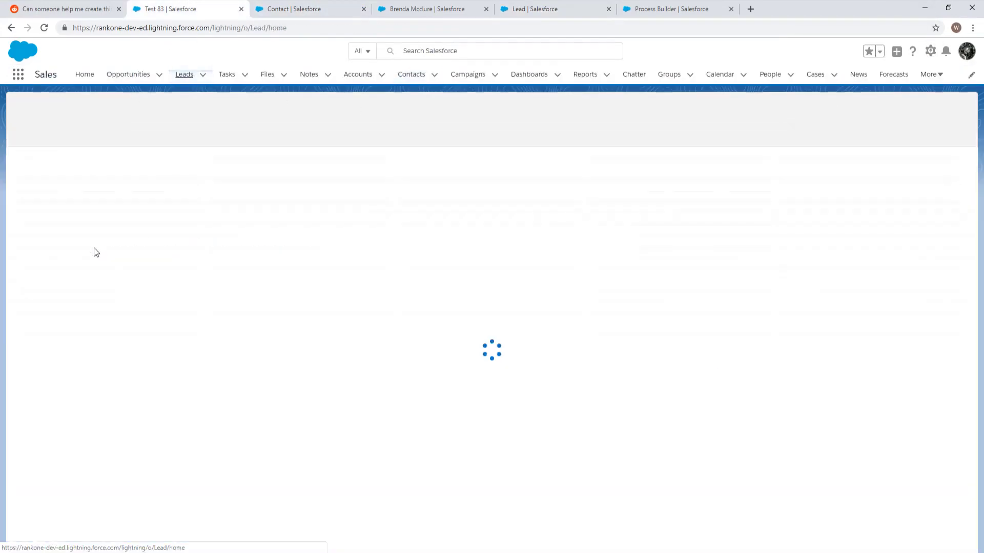
left_click(73, 174)
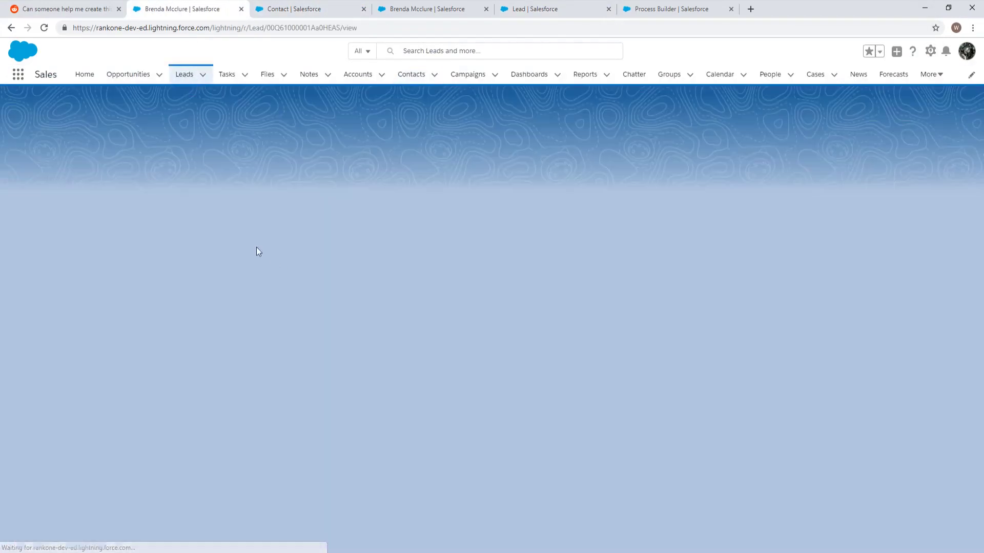
left_click(148, 232)
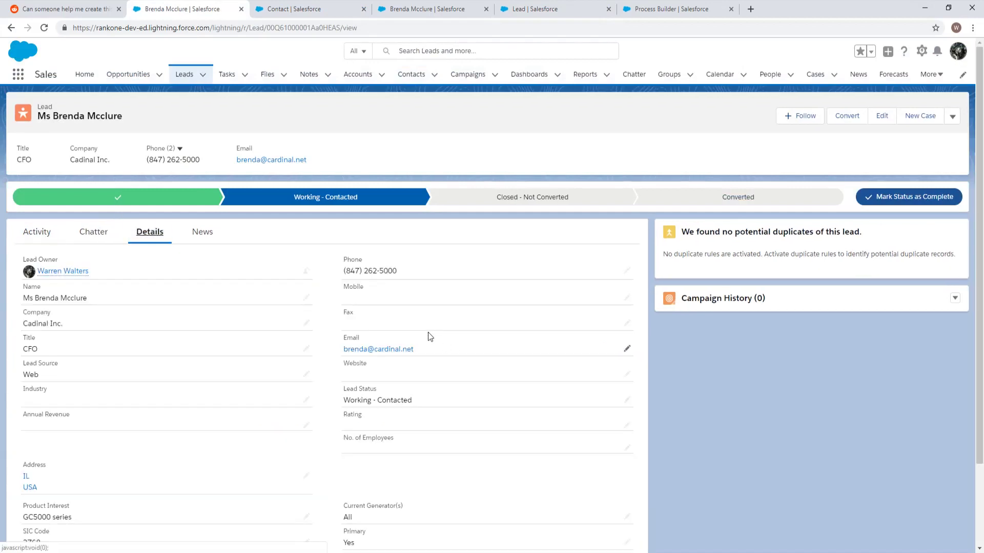
Set the Cadinal Inc. lead's Rating to Warm and save the record
scroll(428, 332, "down", 2)
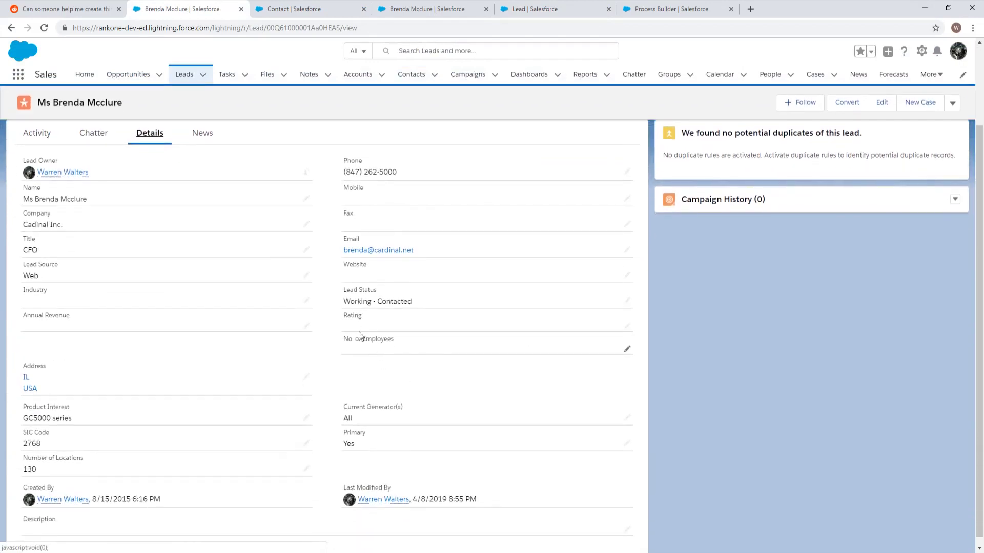
double_click(384, 338)
left_click(383, 328)
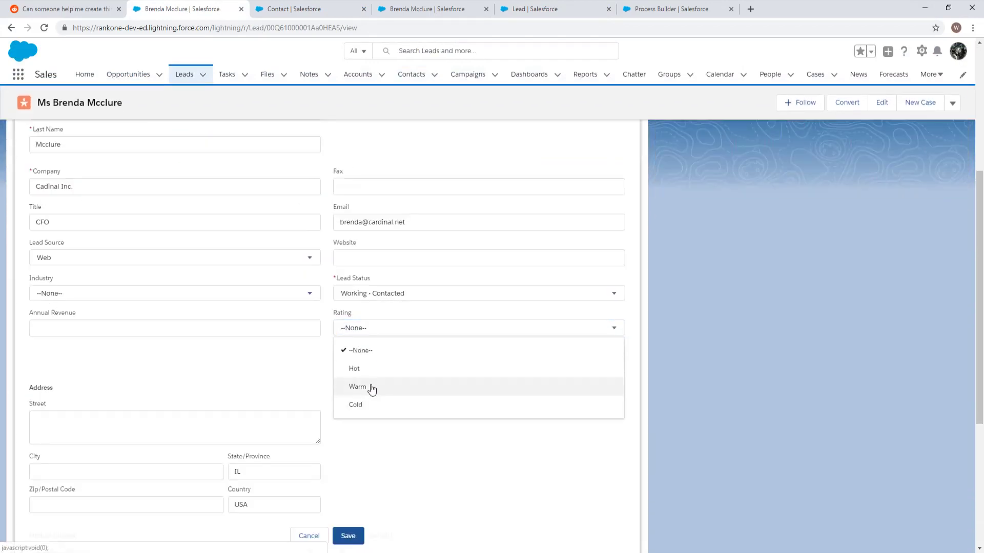
left_click(371, 387)
left_click(351, 536)
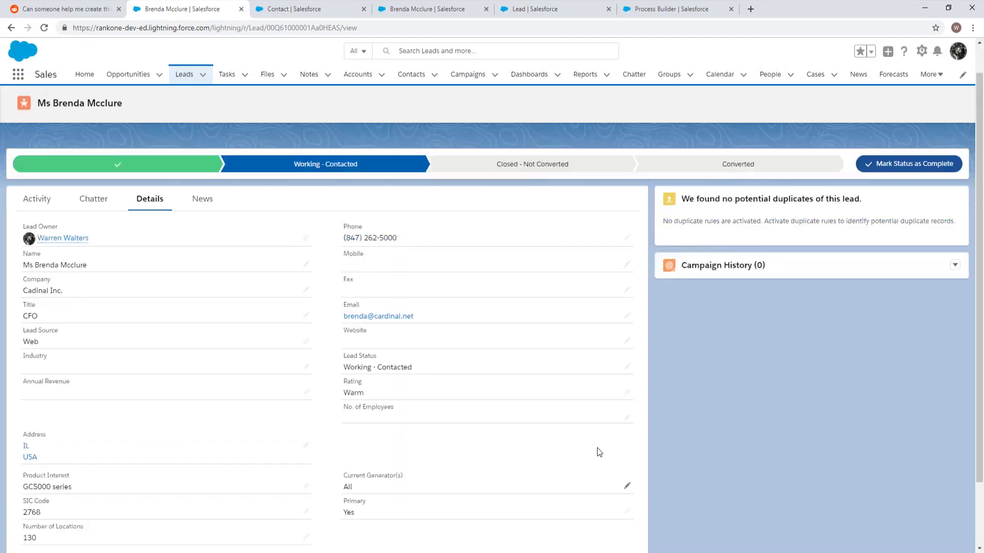
Convert the Cadinal Inc. lead into a new account, contact and opportunity with the converted status Closed - Converted
left_click(738, 187)
left_click(875, 195)
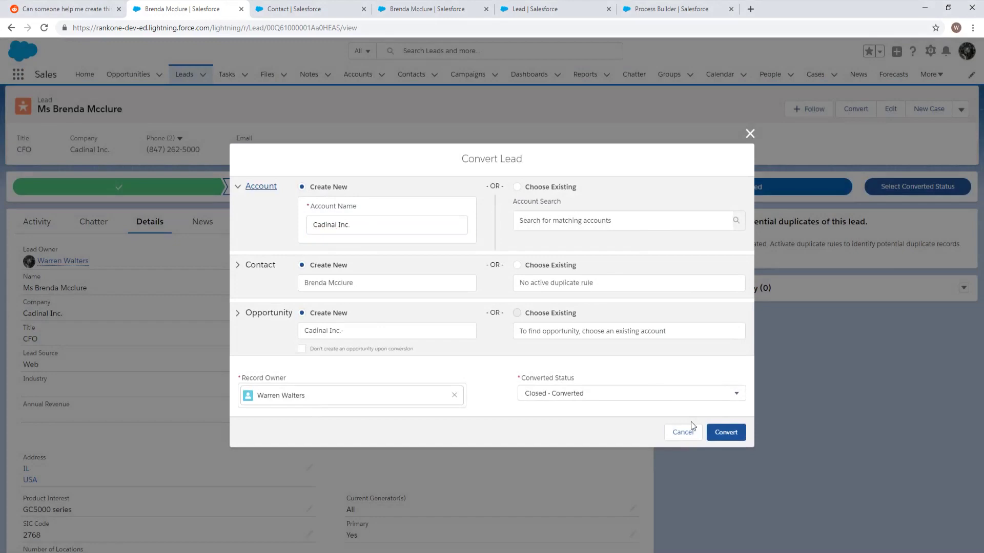
left_click(726, 432)
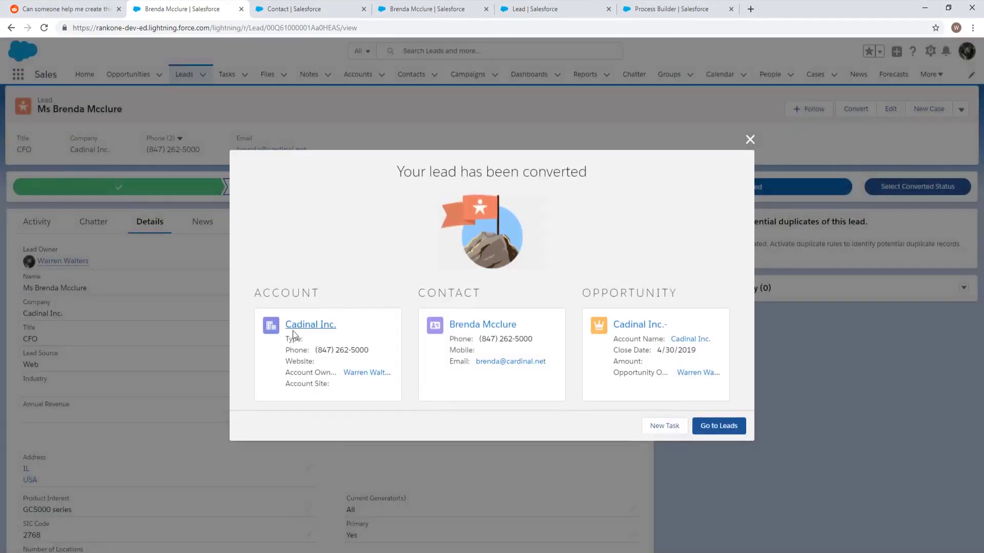
Open the converted Cadinal Inc. account and its contact in separate tabs, and close the old contact, lead setup and Process Builder tabs
middle_click(312, 324)
middle_click(470, 325)
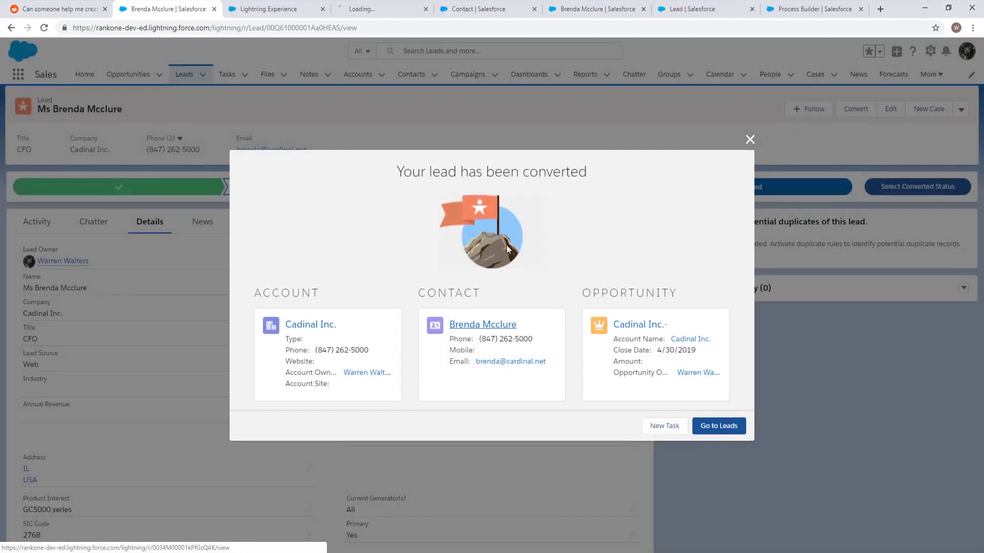
left_click(270, 8)
middle_click(508, 9)
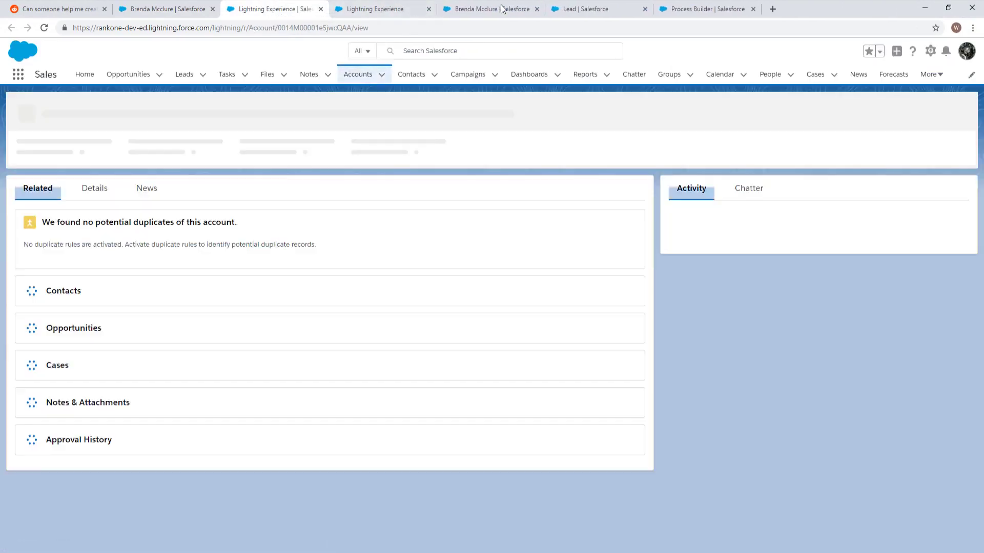
middle_click(500, 9)
middle_click(491, 9)
middle_click(481, 8)
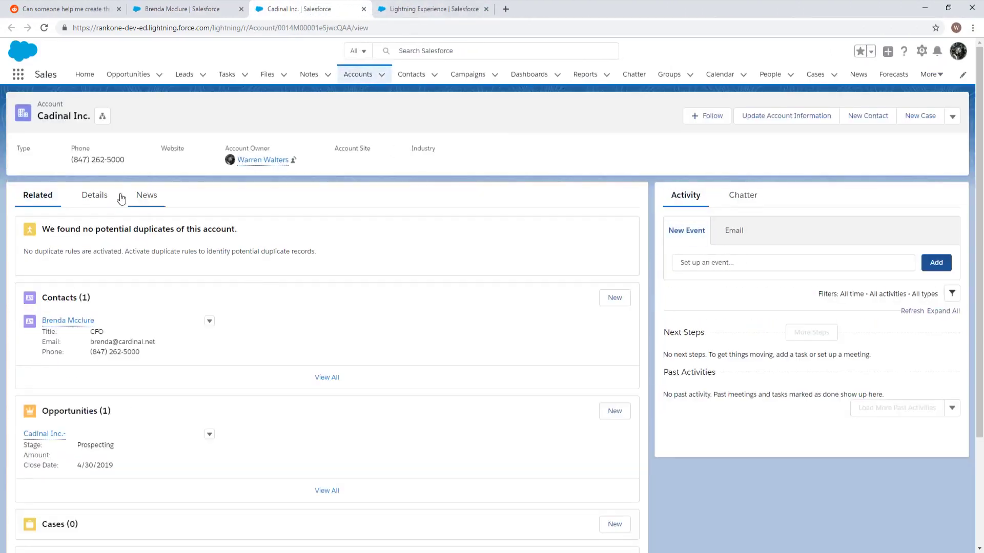
Review the Cadinal Inc. account's details and search the page for "ratin" to locate the Rating field
left_click(120, 199)
scroll(251, 379, "down", 4)
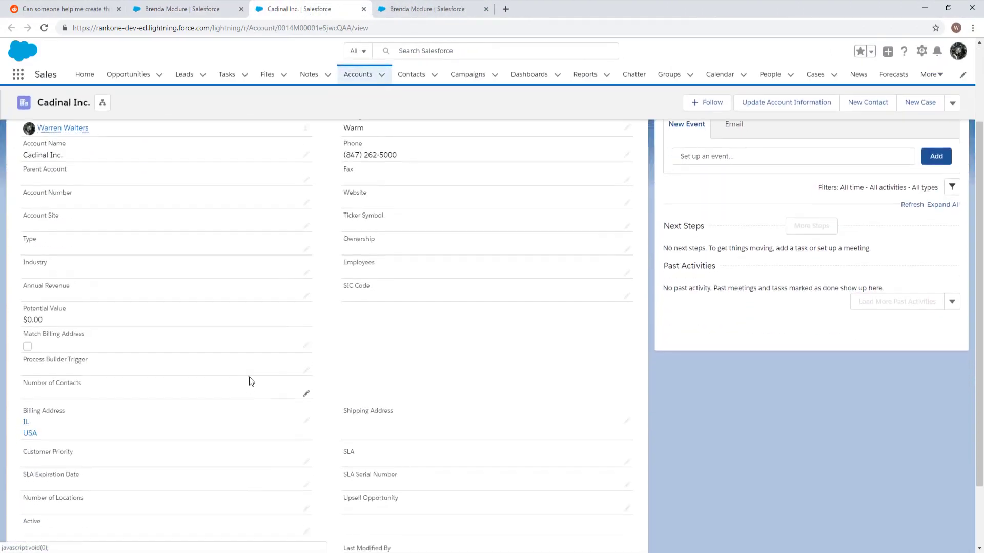
scroll(253, 370, "up", 3)
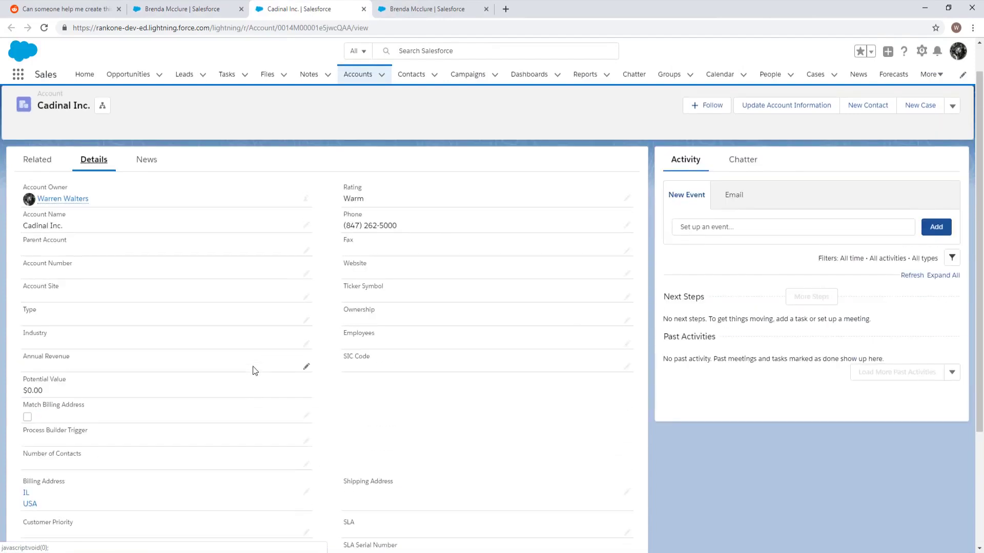
key("ctrl+f")
type("rating")
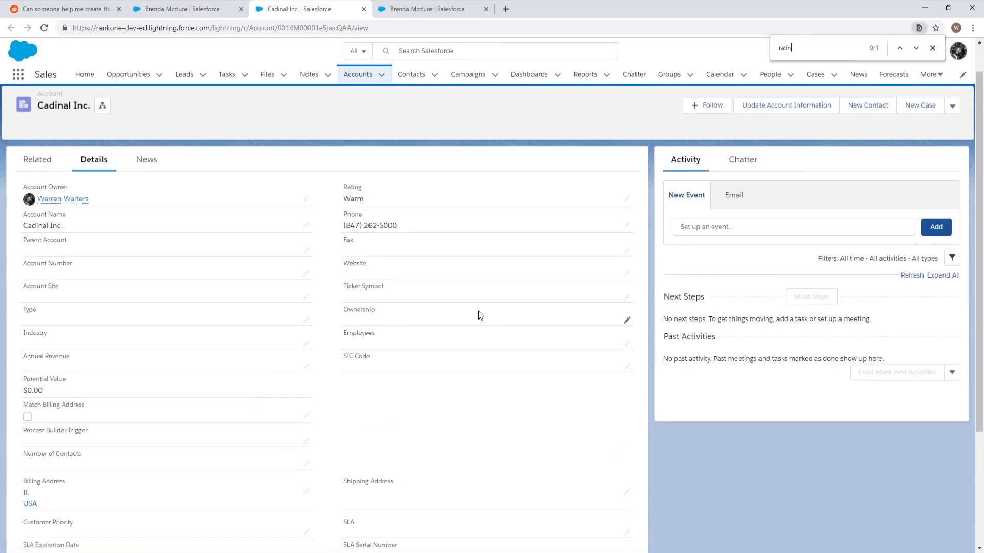
Check the Lead Rating field in the converted Cadinal Inc. contact's details against the account's Rating
left_click(429, 9)
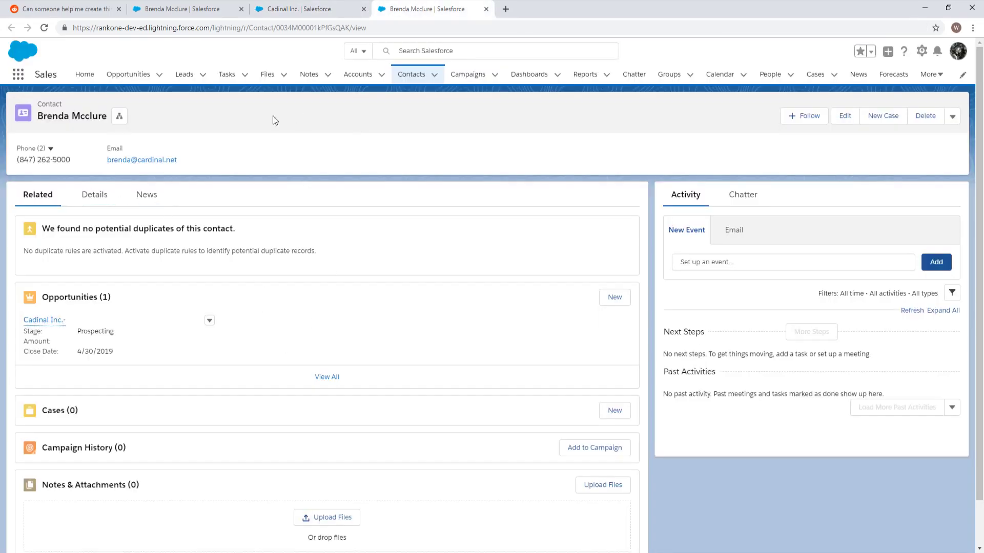
left_click(86, 197)
key("ctrl+shift+Tab")
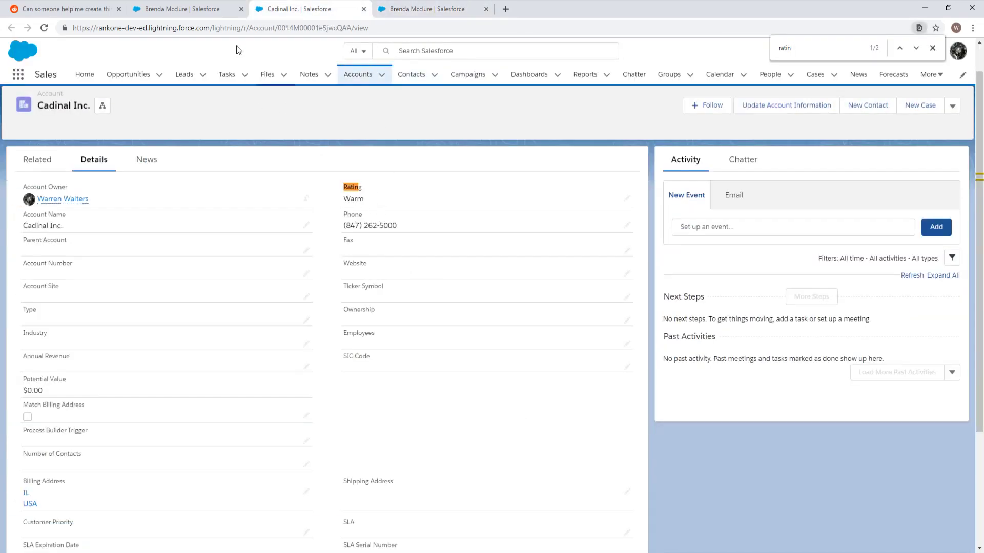
left_click(425, 9)
scroll(395, 247, "down", 3)
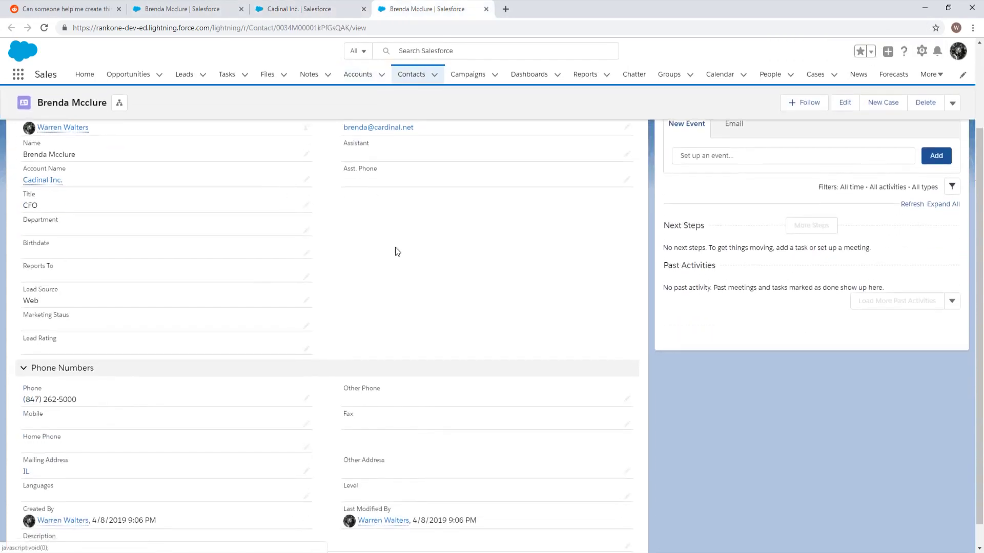
scroll(395, 247, "up", 2)
scroll(270, 318, "down", 1)
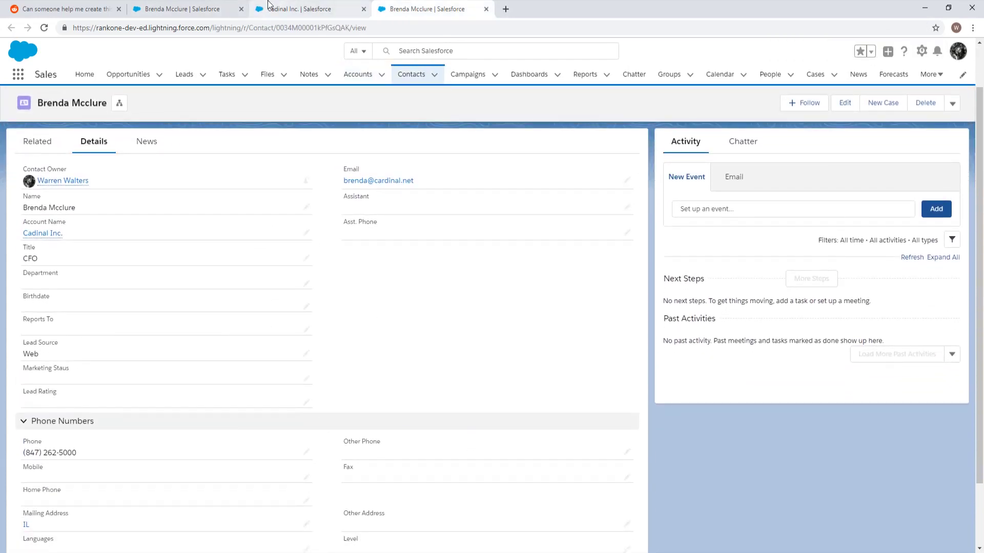
Uncomment the con.Lead_Rating__c assignment on line 16 of contactTrigger in the Developer Console, save it and return to the contact page
mouse_move(160, 549)
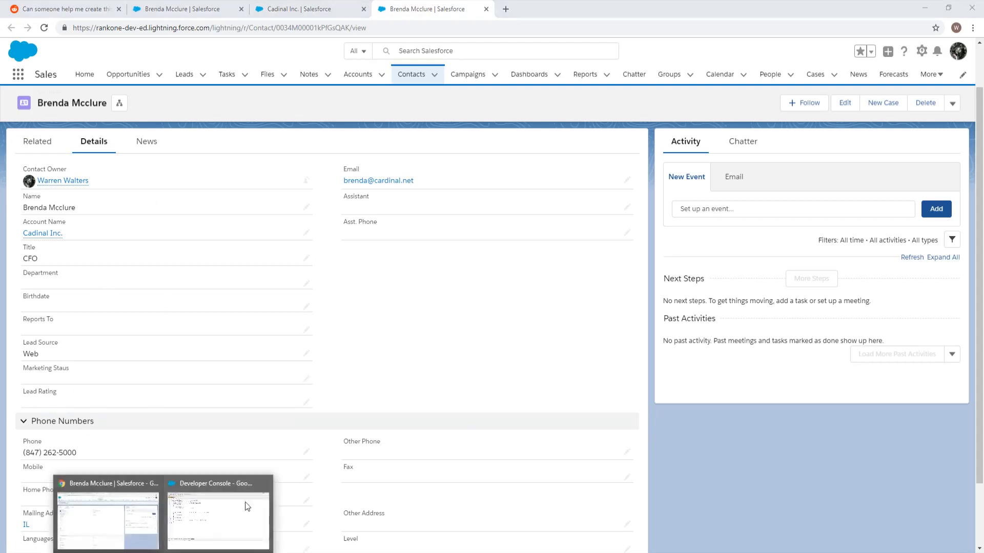
left_click(220, 513)
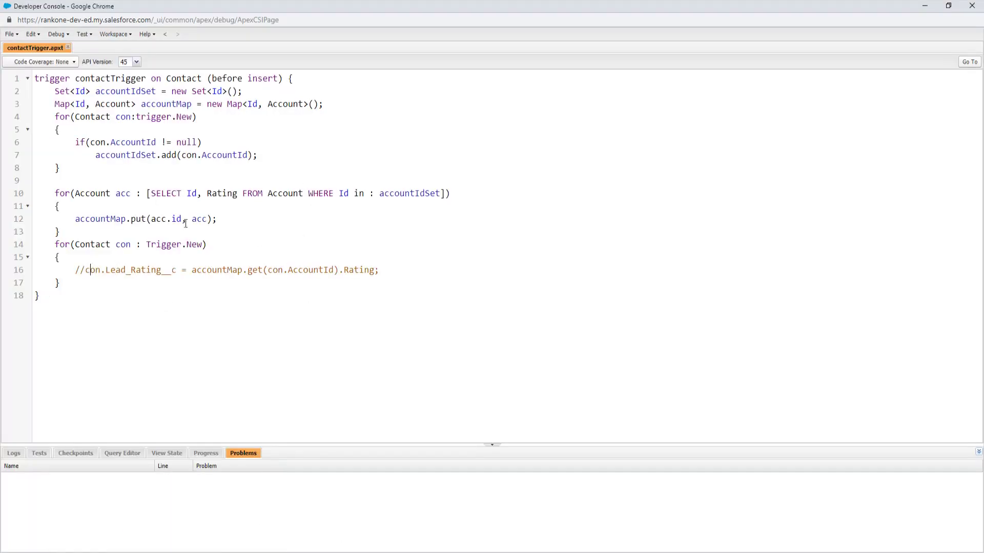
key("BackSpace")
key("BackSpace")
key("ctrl+s")
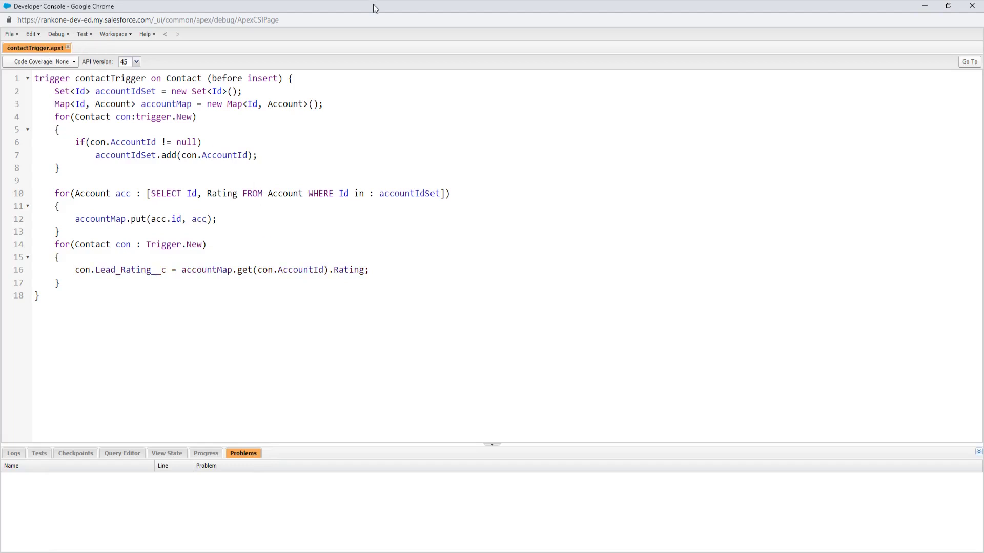
left_click(925, 6)
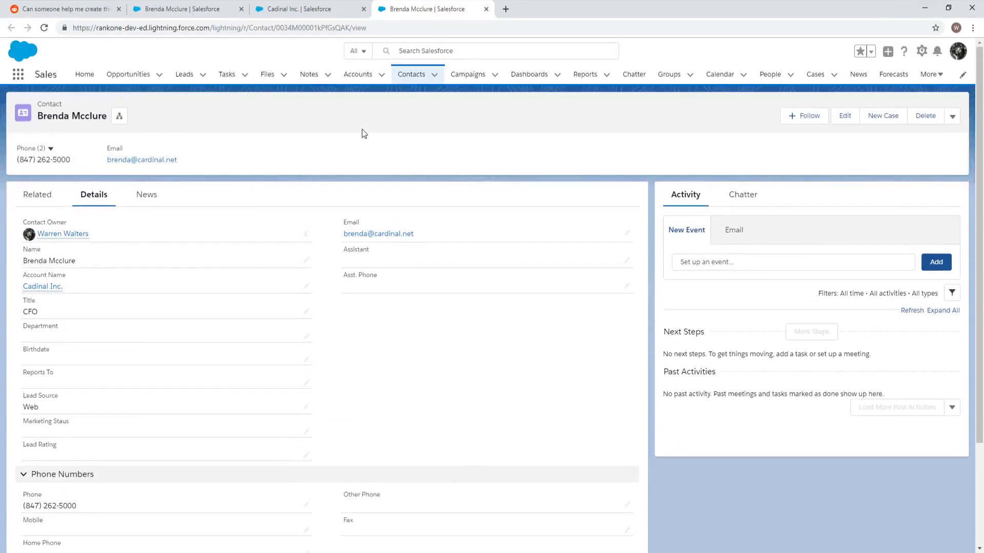
Open the Blues Entertainment Corp. lead from the All Open Leads list and show its details
left_click(314, 9)
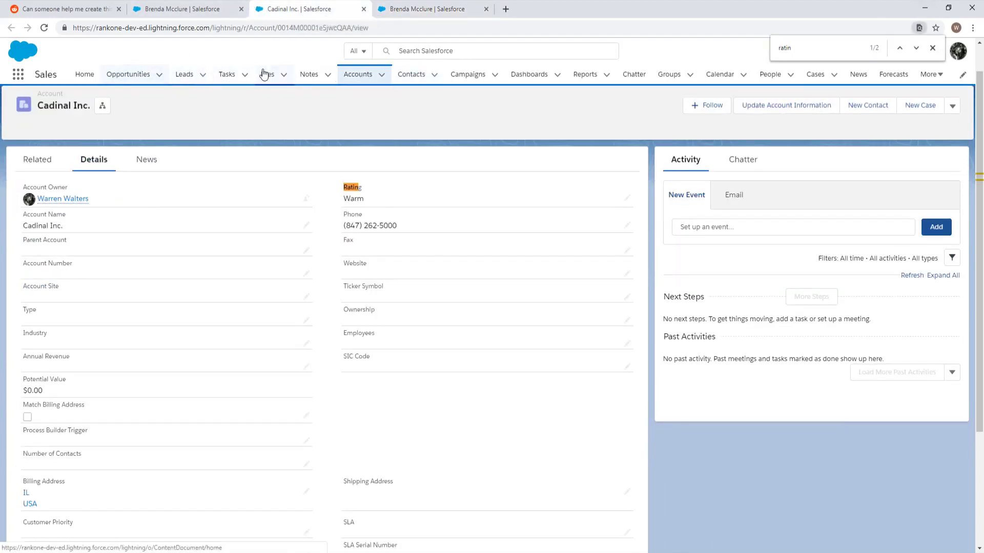
left_click(184, 74)
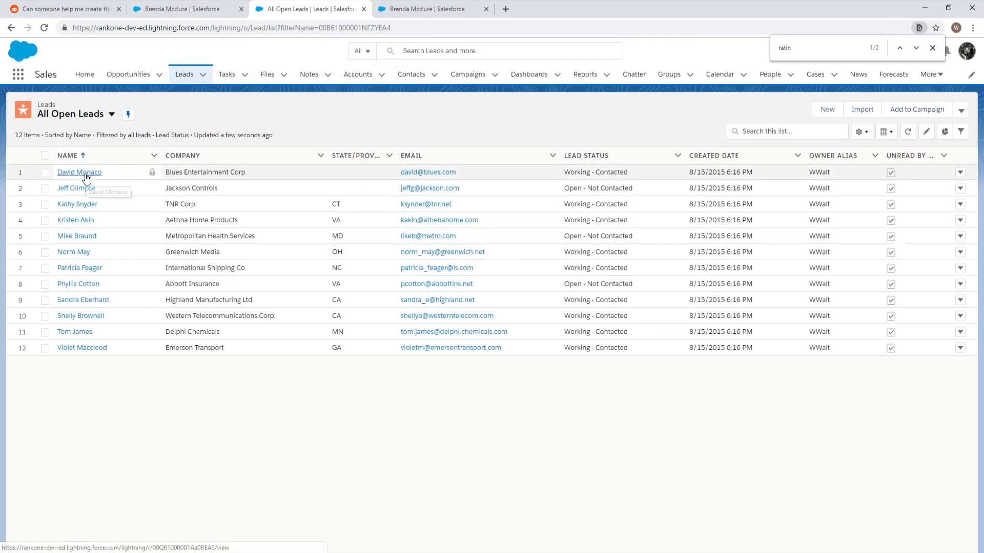
left_click(86, 175)
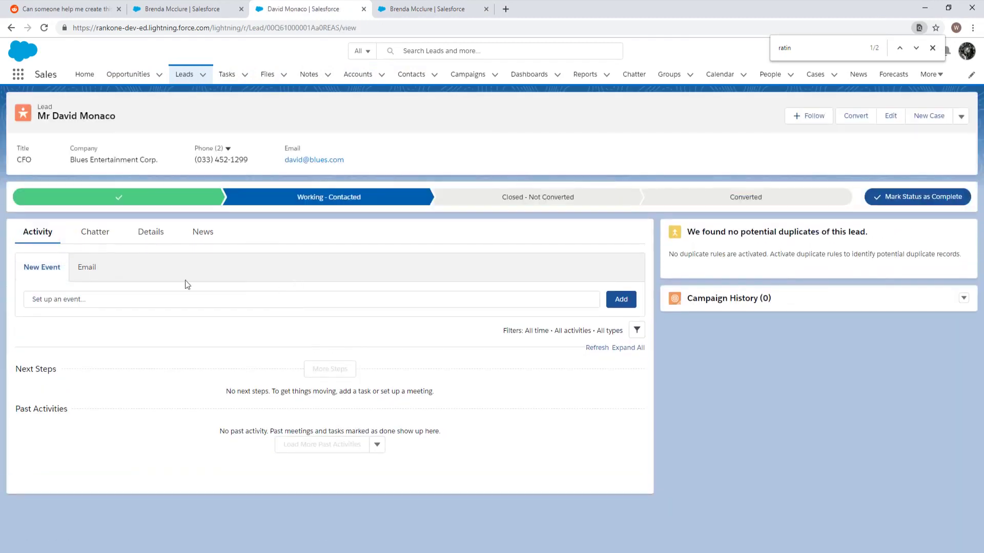
left_click(150, 232)
scroll(272, 279, "down", 2)
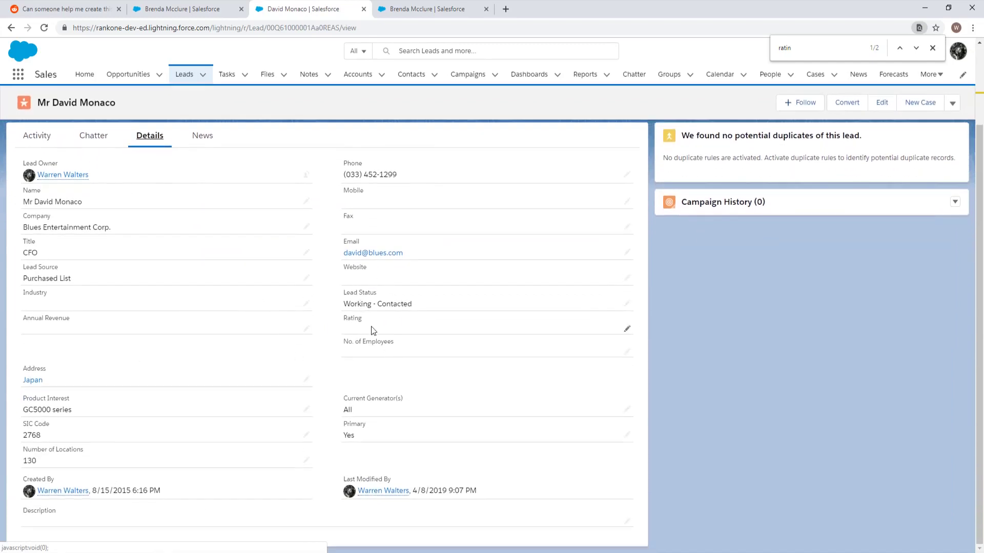
Set the Blues Entertainment Corp. lead's Rating to Warm and save the record
double_click(359, 329)
left_click(357, 328)
left_click(390, 385)
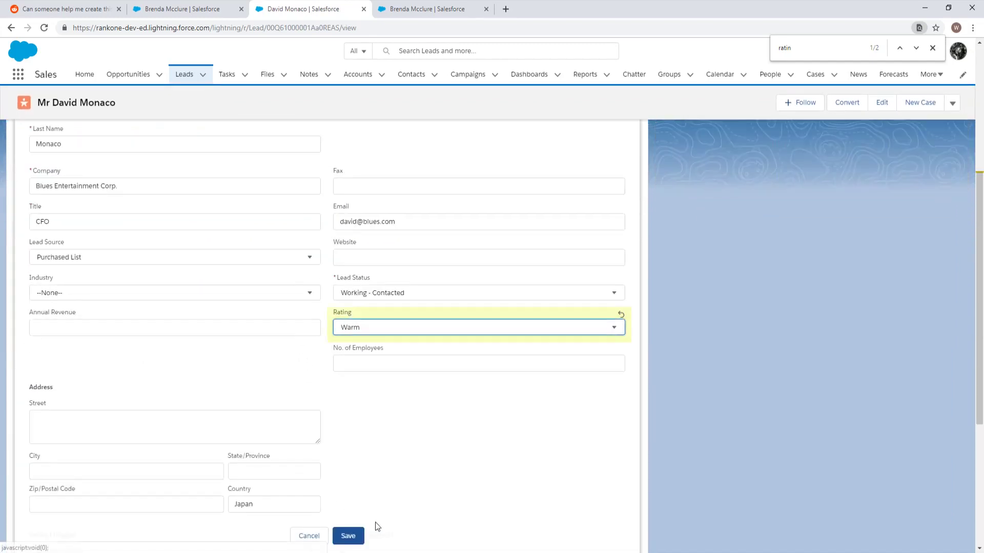
left_click(348, 535)
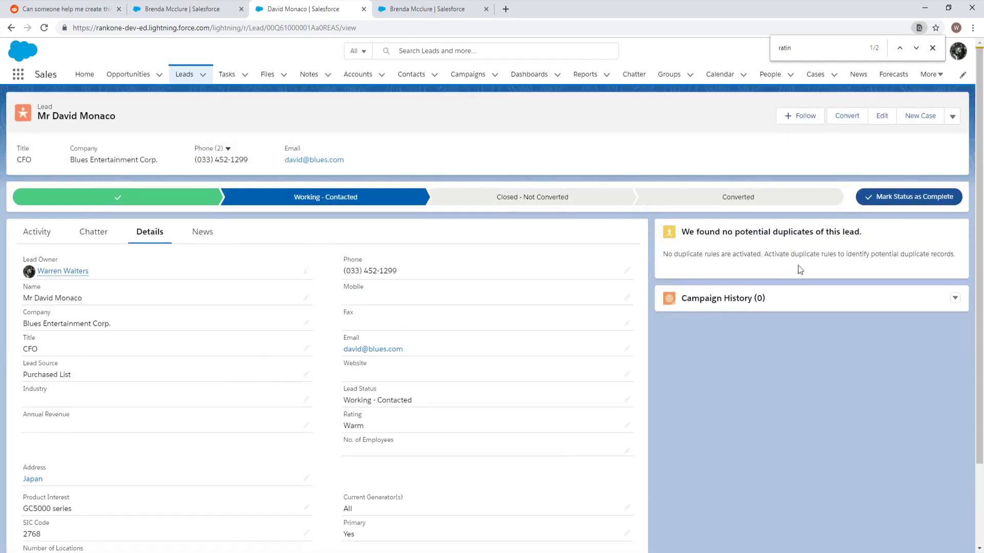
Convert the Blues Entertainment Corp. lead and open the resulting account and contact in new tabs
left_click(779, 201)
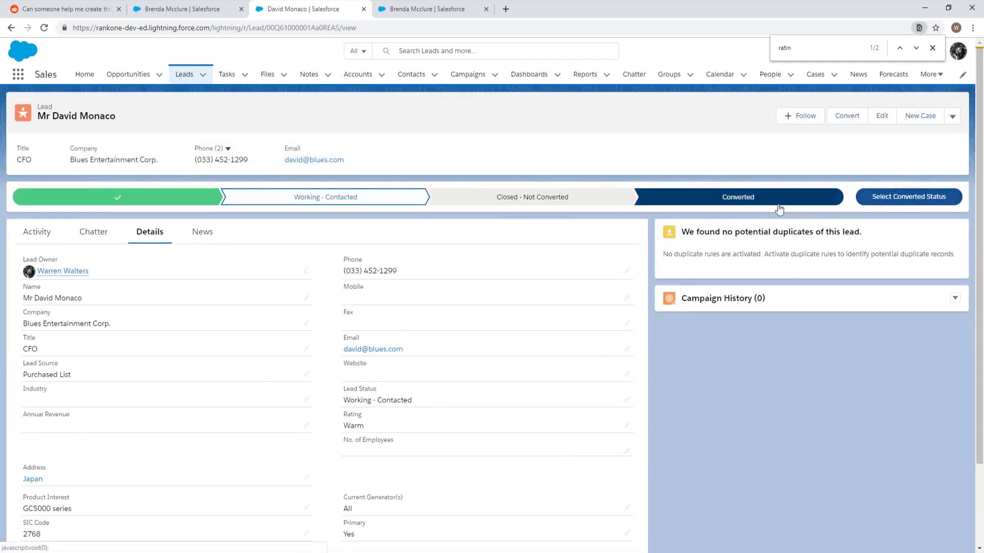
left_click(872, 199)
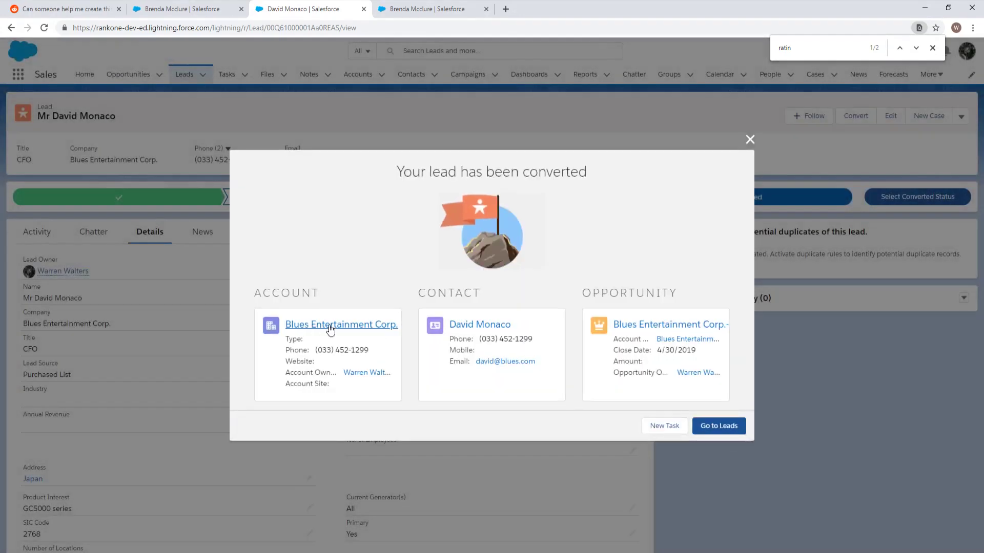
left_click(331, 328, "ctrl")
left_click(489, 328, "ctrl")
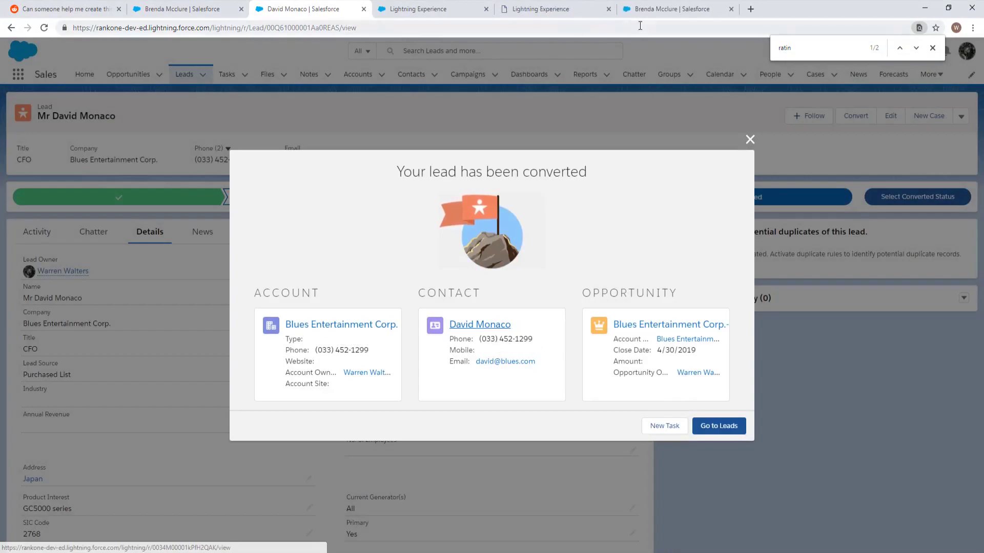
Close the previous contact's tab and check Lead Rating in the new Blues Entertainment Corp. contact's details
left_click(731, 9)
left_click(543, 9)
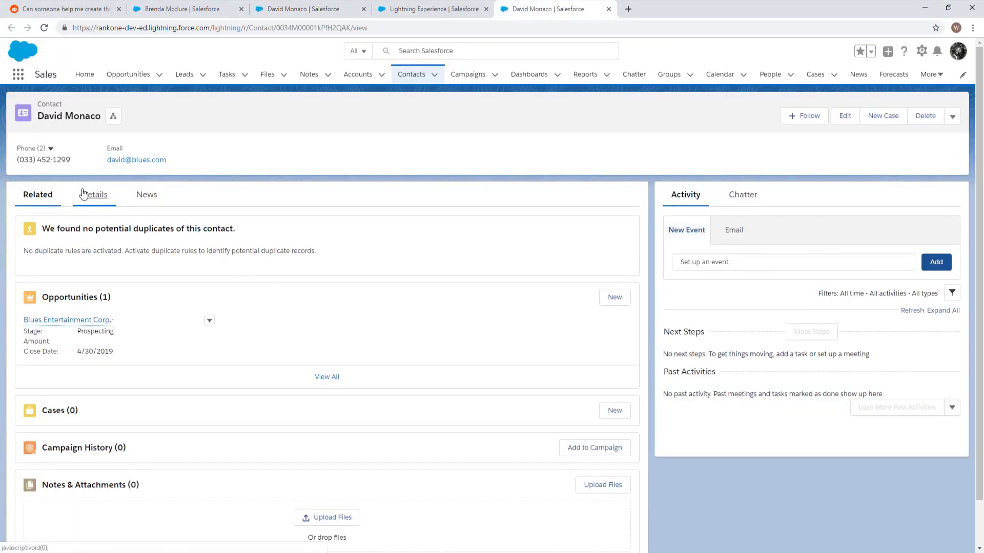
left_click(83, 194)
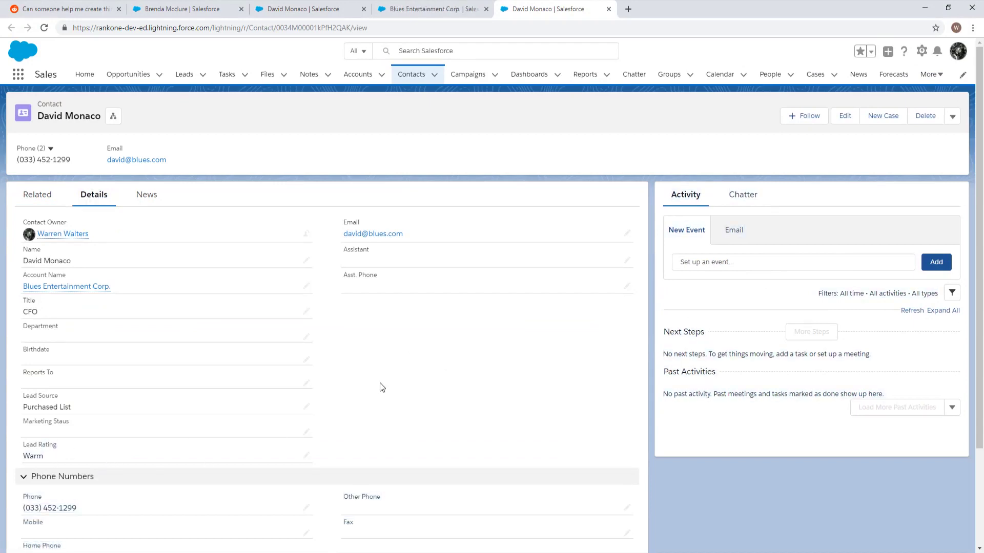
Return to the Reddit thread and review the comment with the corrected ConRating trigger code
left_click(198, 9)
left_click(61, 6)
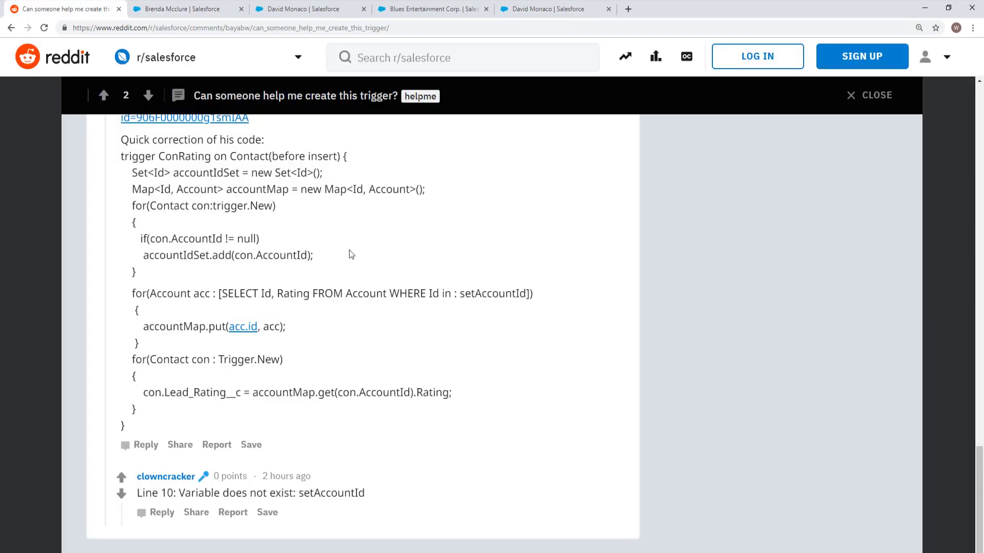
scroll(450, 290, "down", 10)
scroll(448, 286, "up", 10)
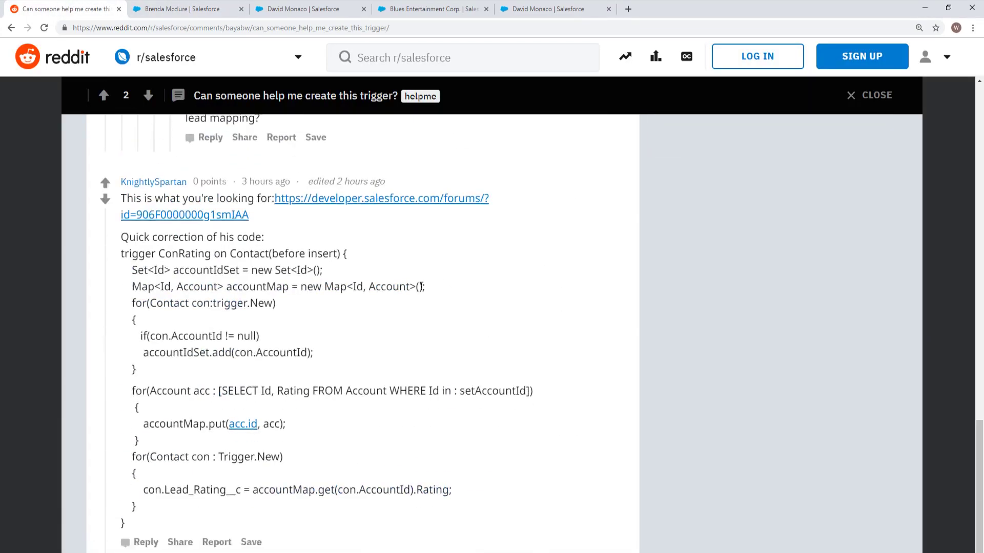
Examine the body of the ConRating trigger in the correction comment, from its declaration to the loop setting Lead_Rating__c
scroll(448, 286, "down", 1)
scroll(447, 286, "up", 2)
left_click_drag(132, 209, 141, 397)
left_click(336, 431)
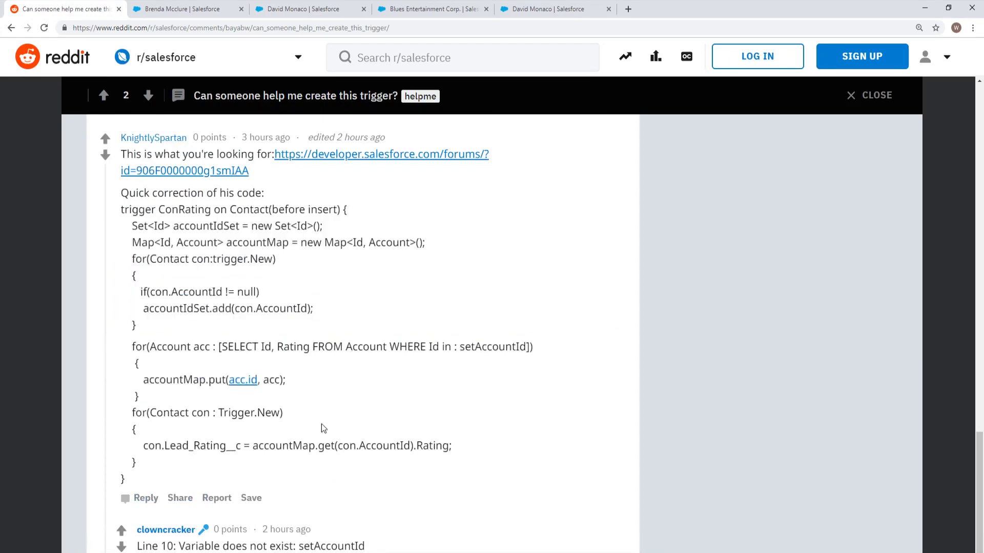
Go back to the original question about carrying the lead Rating over to Lead_Rating__c and review the first replies
scroll(353, 399, "down", 1)
scroll(350, 394, "up", 15)
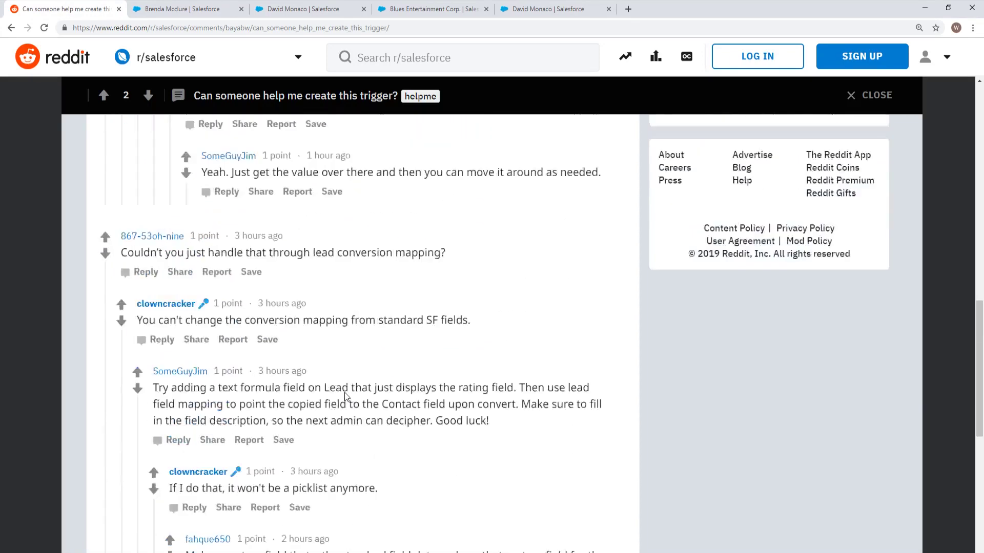
scroll(228, 312, "up", 5)
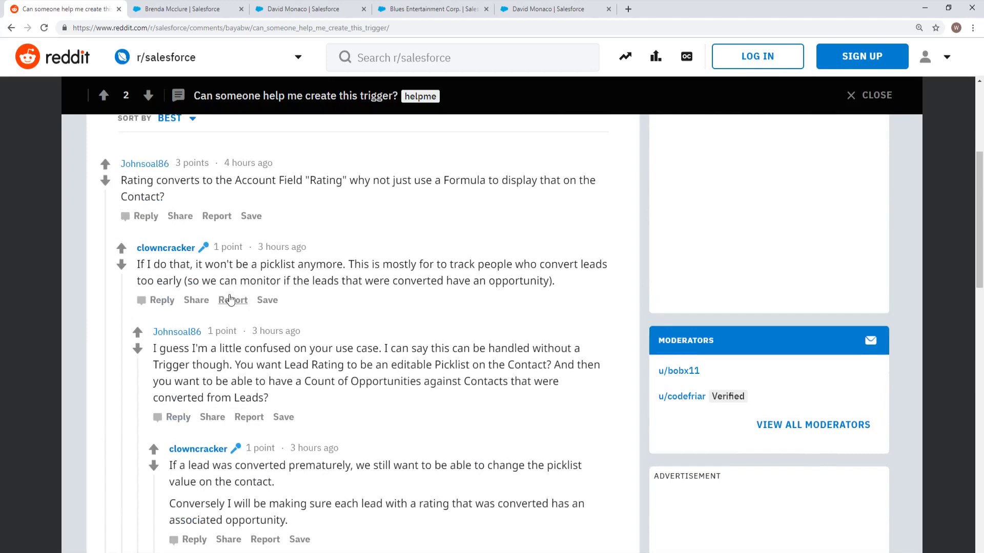
scroll(230, 299, "up", 3)
scroll(229, 297, "down", 2)
scroll(219, 292, "up", 3)
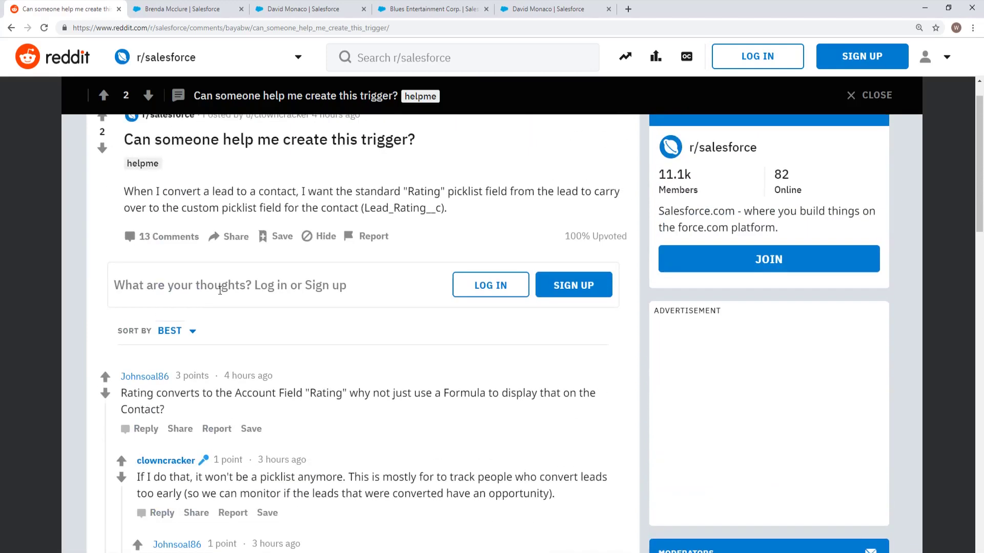
scroll(249, 343, "down", 3)
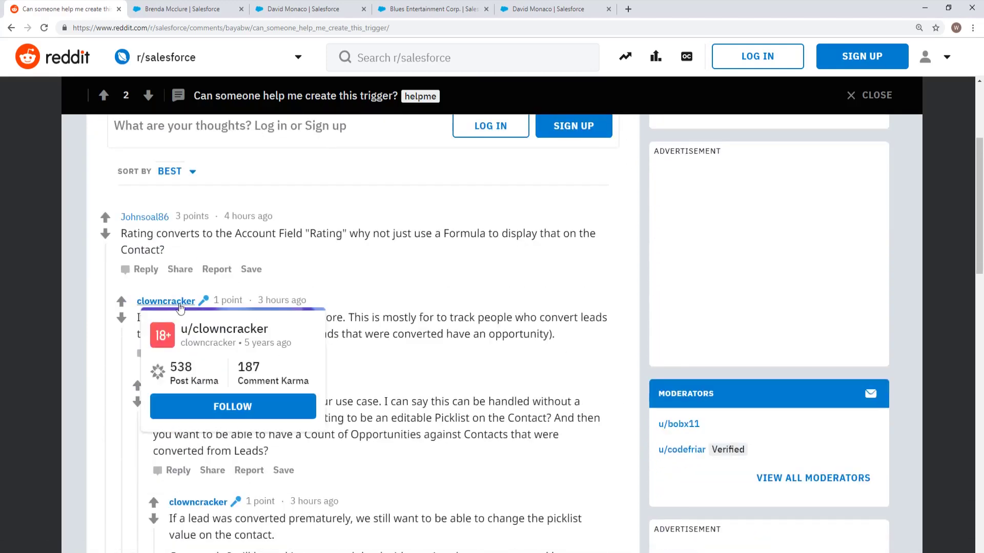
scroll(319, 365, "up", 3)
Read through the replies suggesting formula fields, Process Builder and lead conversion mapping instead of a trigger
scroll(318, 361, "down", 7)
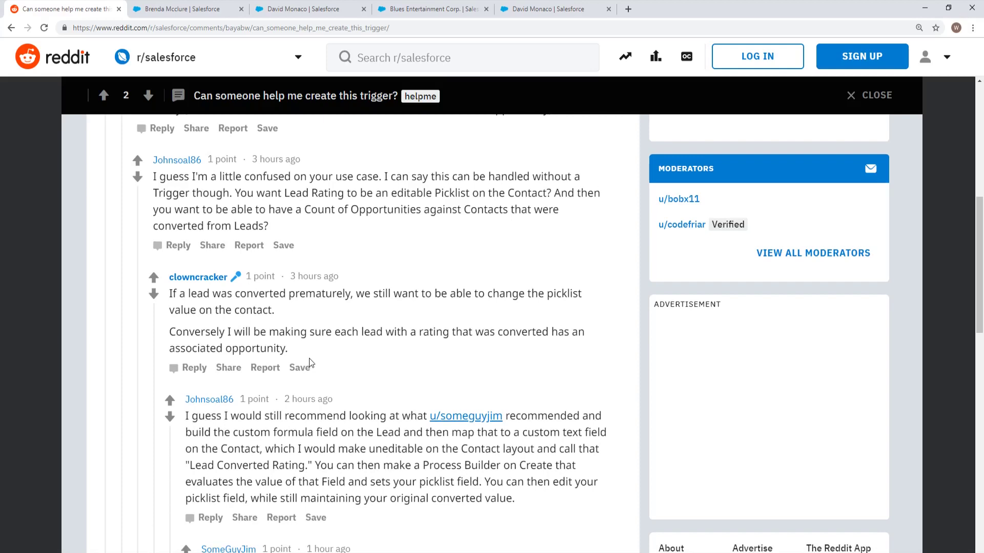
scroll(308, 361, "down", 6)
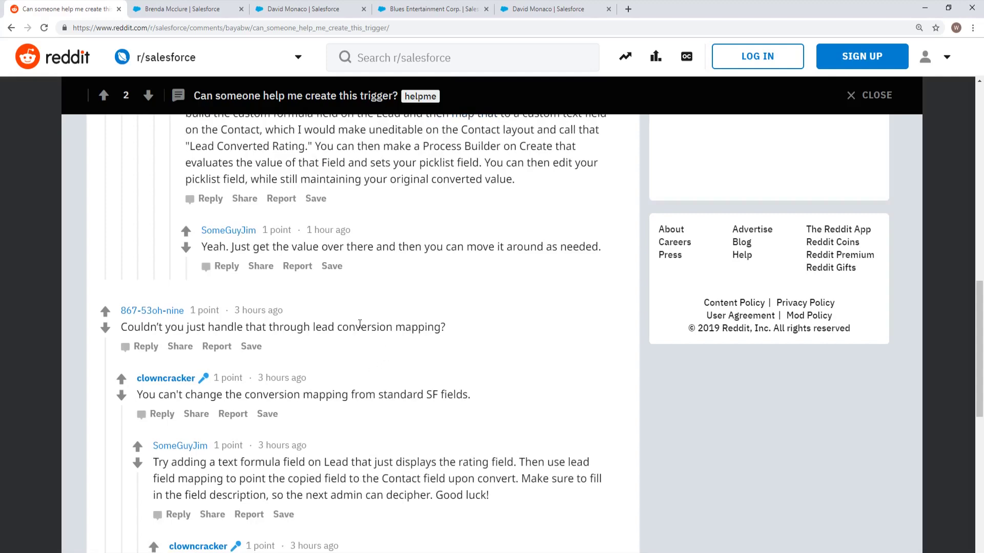
scroll(360, 324, "down", 1)
scroll(358, 316, "up", 1)
scroll(382, 194, "down", 1)
scroll(381, 194, "down", 6)
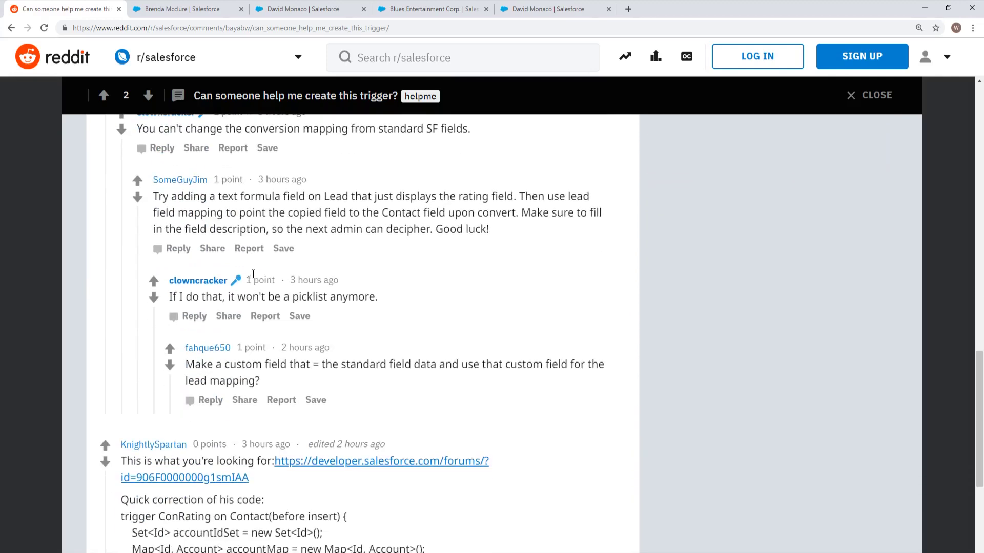
Return to the ConRating trigger comment and check it alongside the Developer Console window
scroll(332, 396, "down", 4)
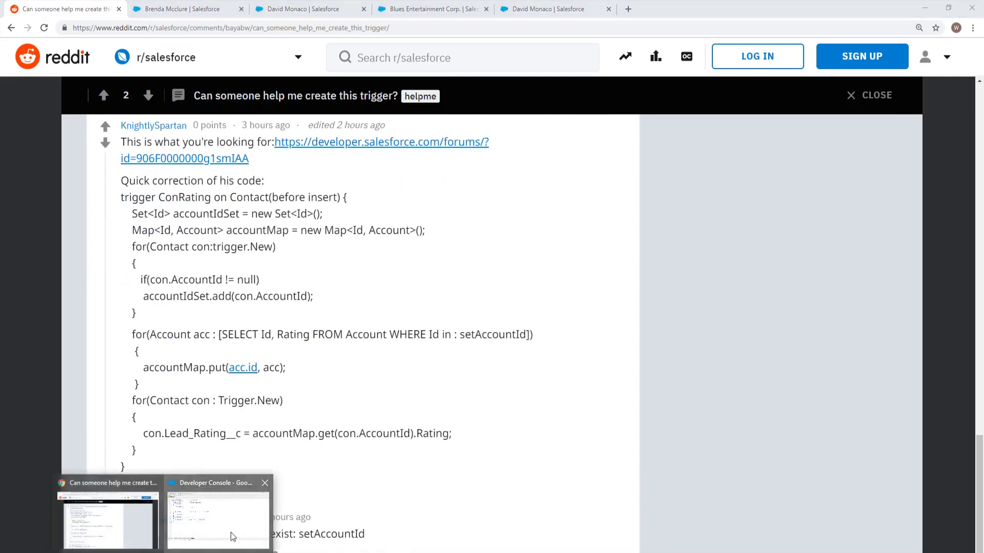
left_click(277, 481)
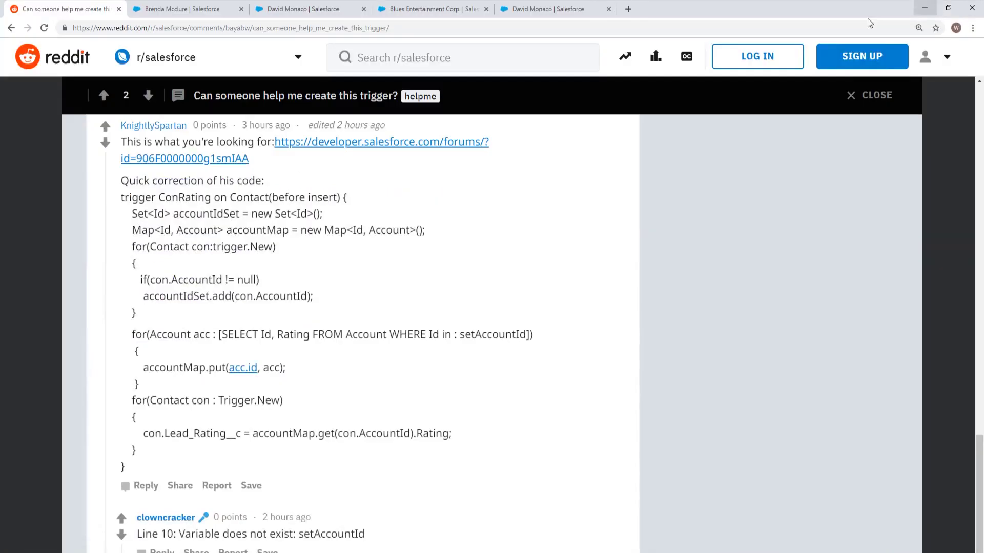
left_click(925, 6)
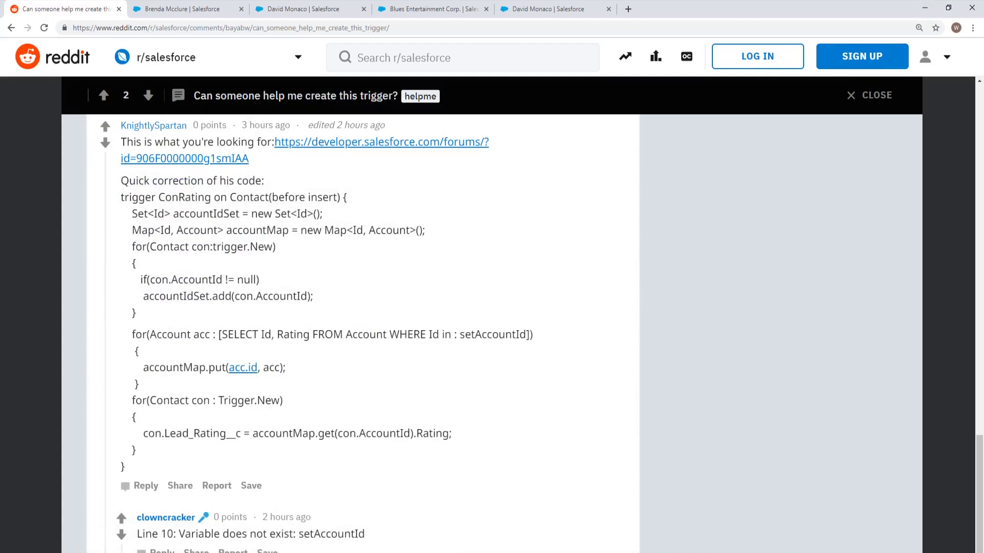